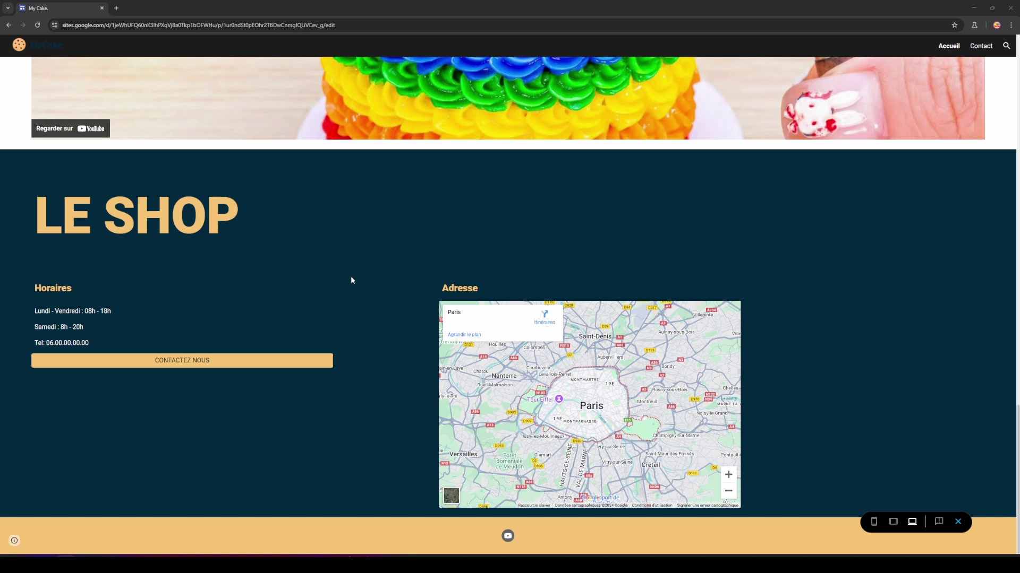
# Check the finished My Cake site preview by testing the footer YouTube link, returning, and visiting the Contact page.
pyautogui.click(507, 535)
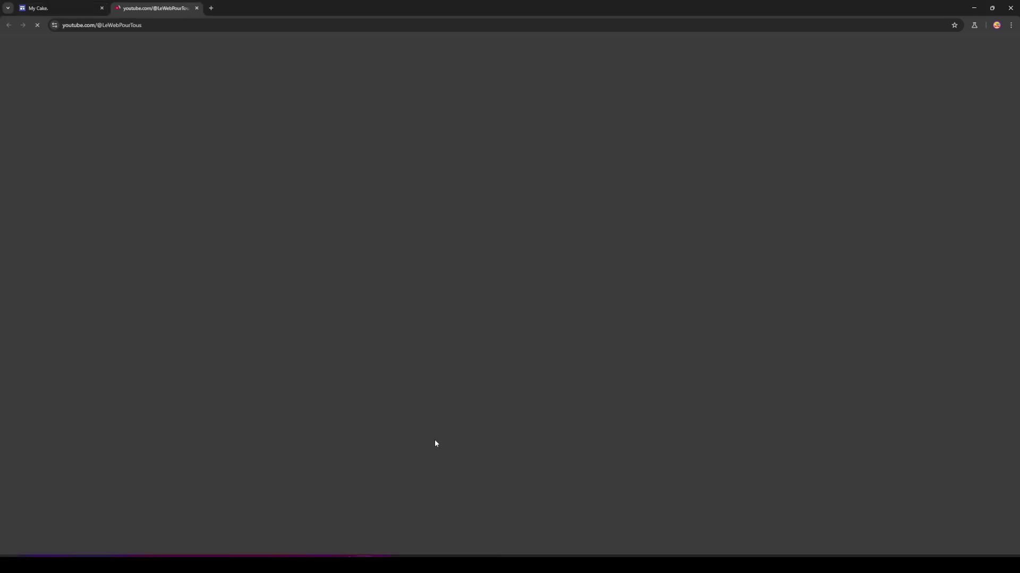
pyautogui.click(197, 8)
pyautogui.scroll(20, 365, 303)
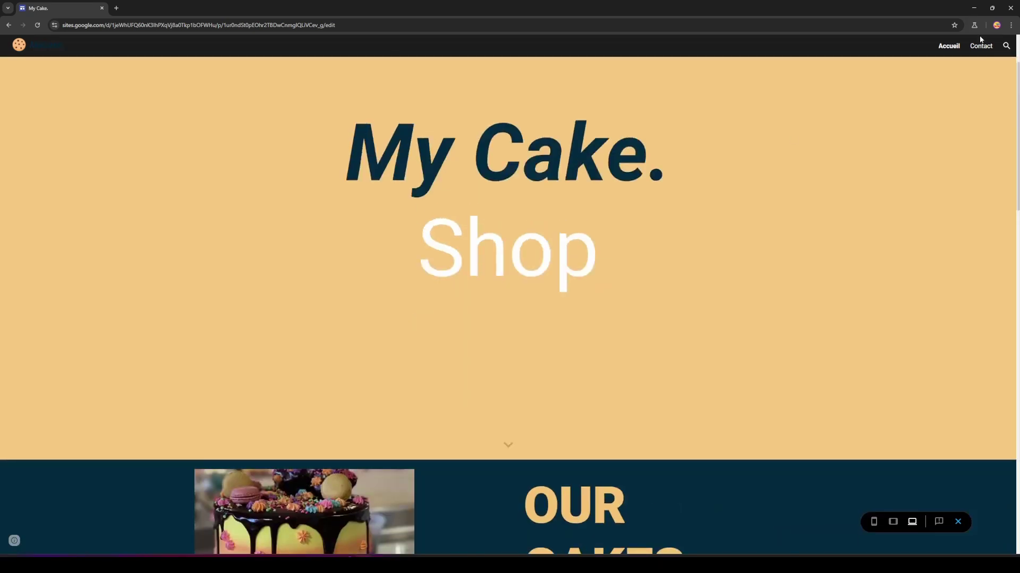
pyautogui.click(981, 44)
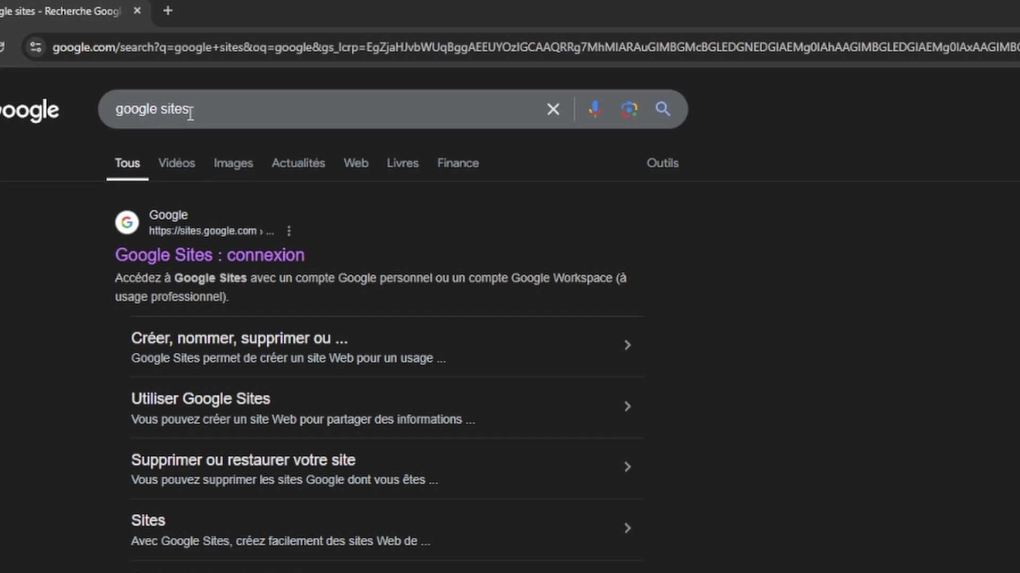
# Look through the Google apps list, and open Google Sites from the "google sites" search results.
pyautogui.click(157, 247)
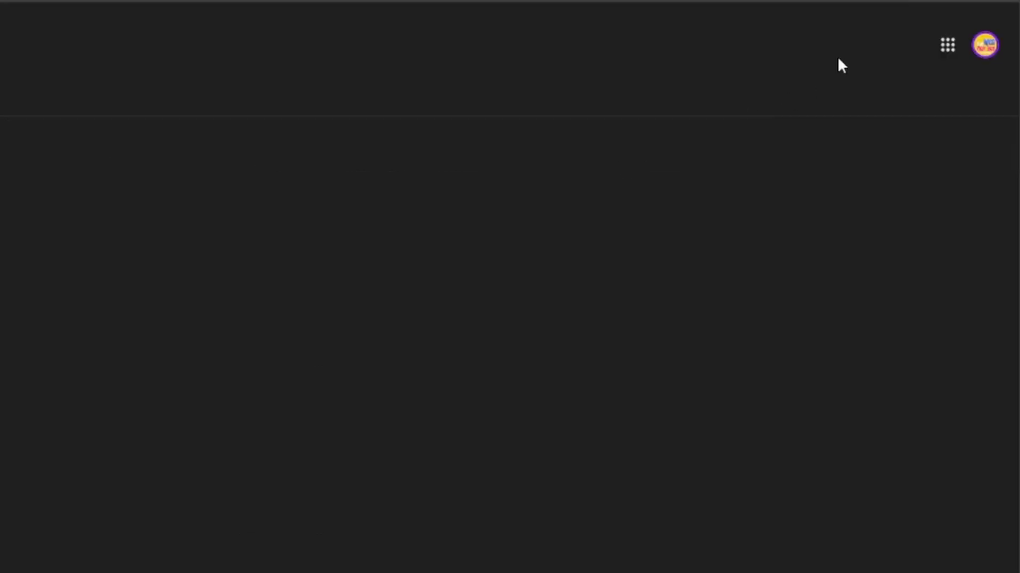
pyautogui.click(946, 45)
pyautogui.scroll(-15, 854, 272)
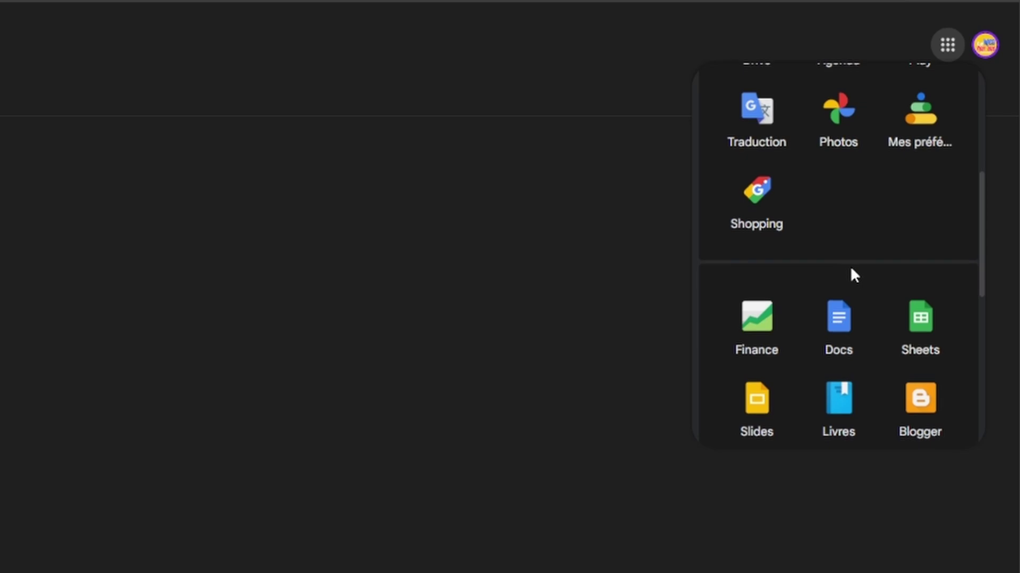
pyautogui.click(323, 266)
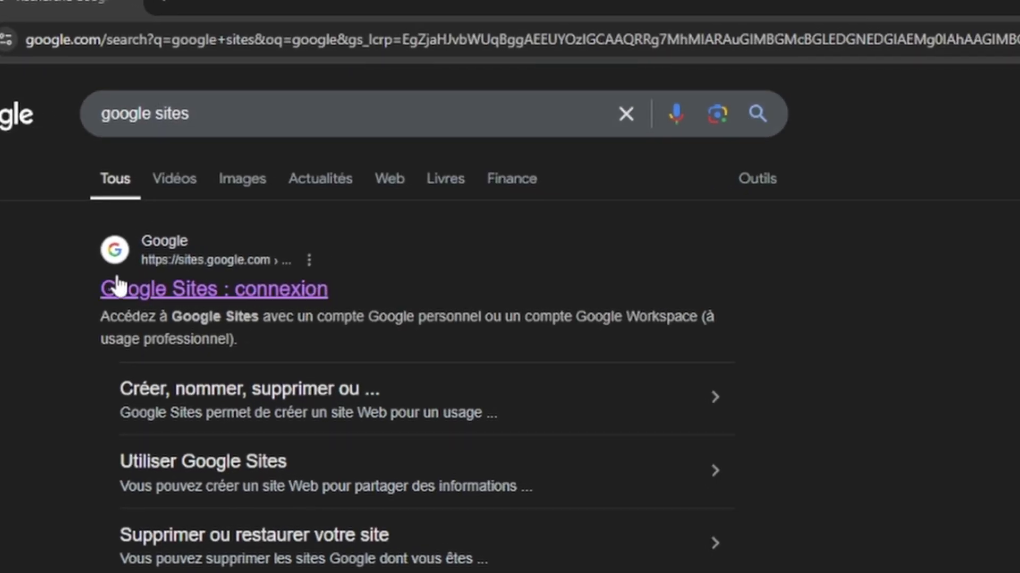
pyautogui.click(205, 298)
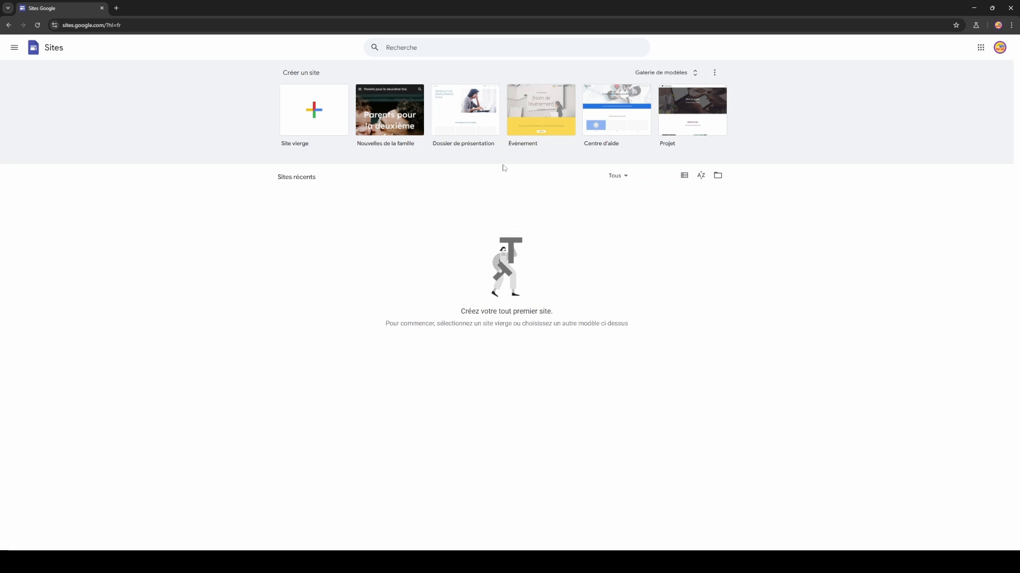
# Create a blank site and name it "My Cake.".
pyautogui.click(313, 118)
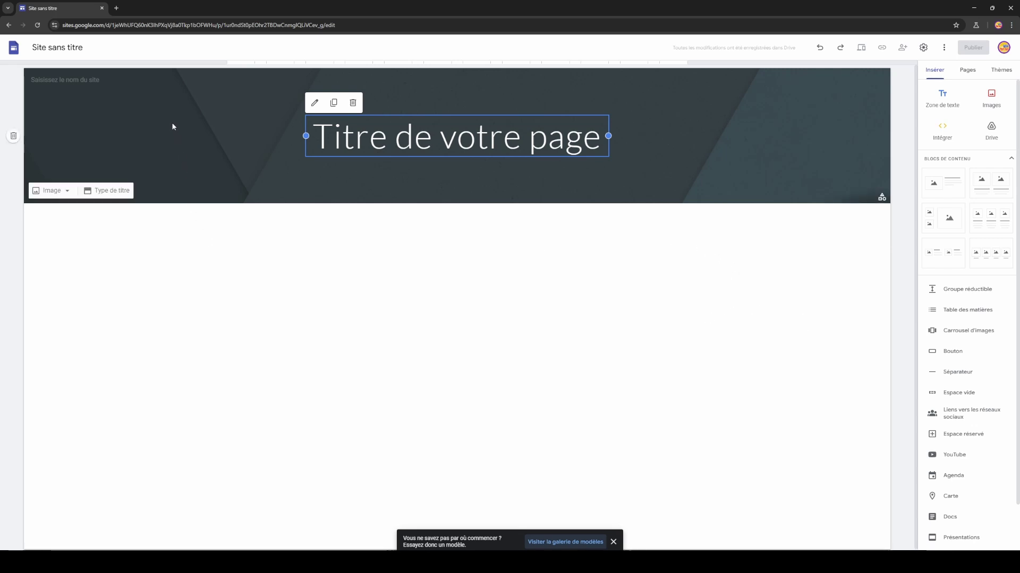
pyautogui.click(59, 49)
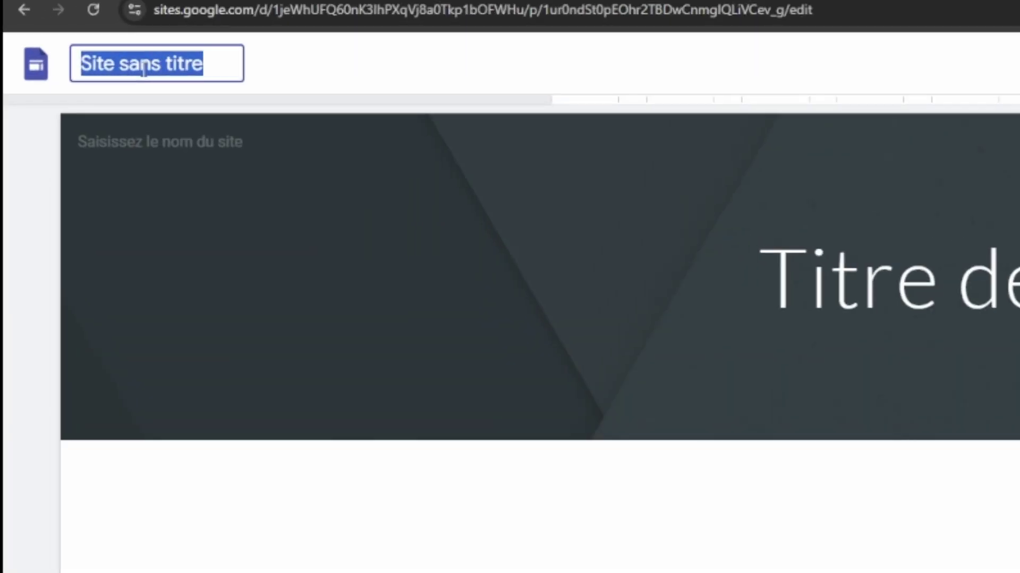
pyautogui.write('My C')
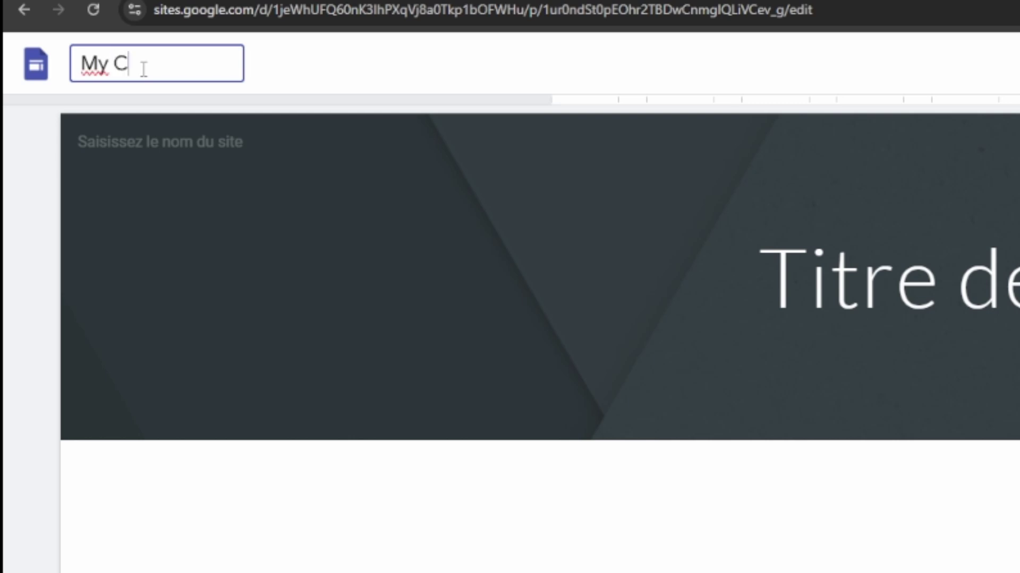
pyautogui.write('ake.')
pyautogui.press('Return')
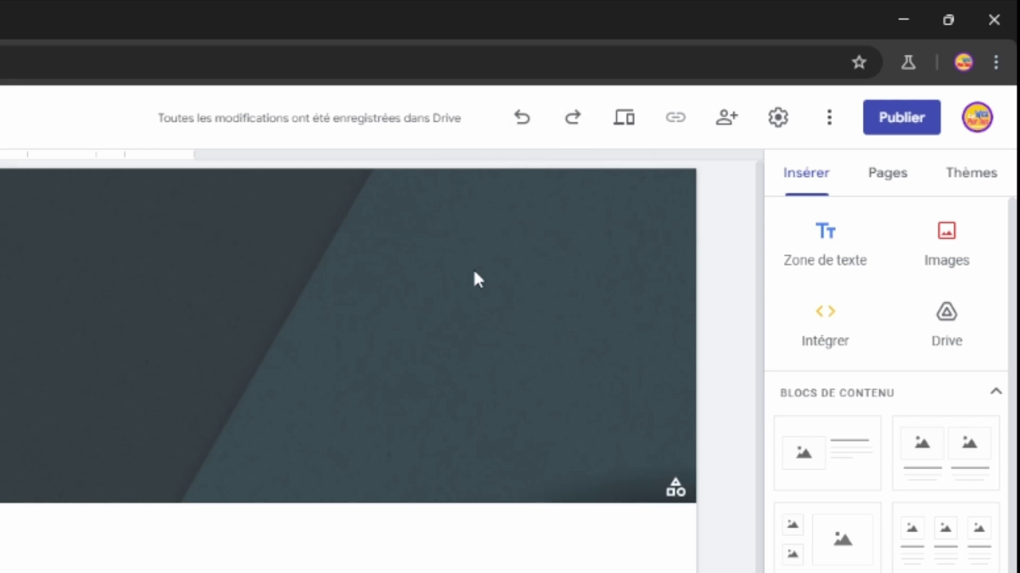
# Preview the site in tablet, phone and large-screen layouts, and return to the editor.
pyautogui.click(625, 118)
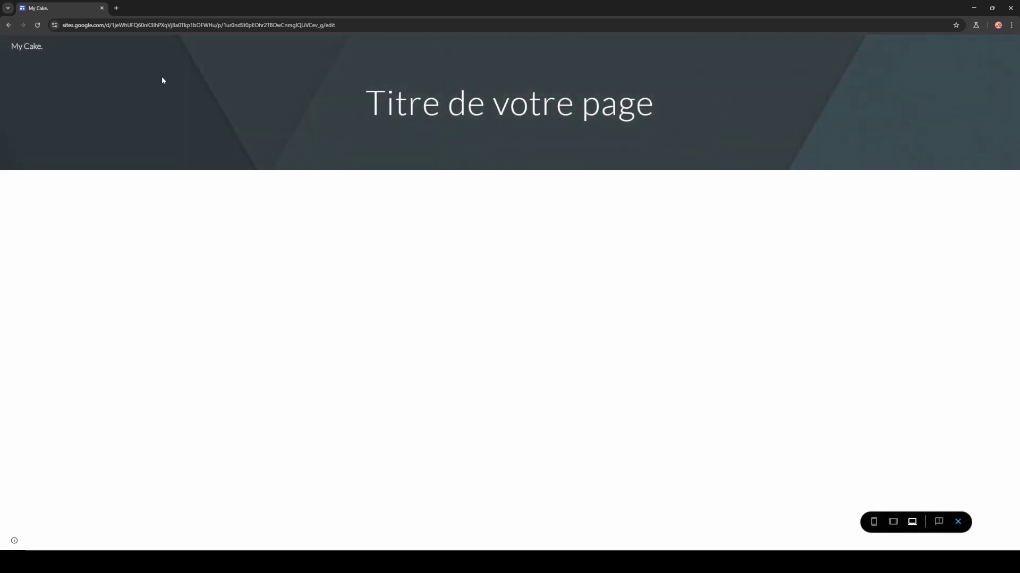
pyautogui.click(892, 523)
pyautogui.click(874, 522)
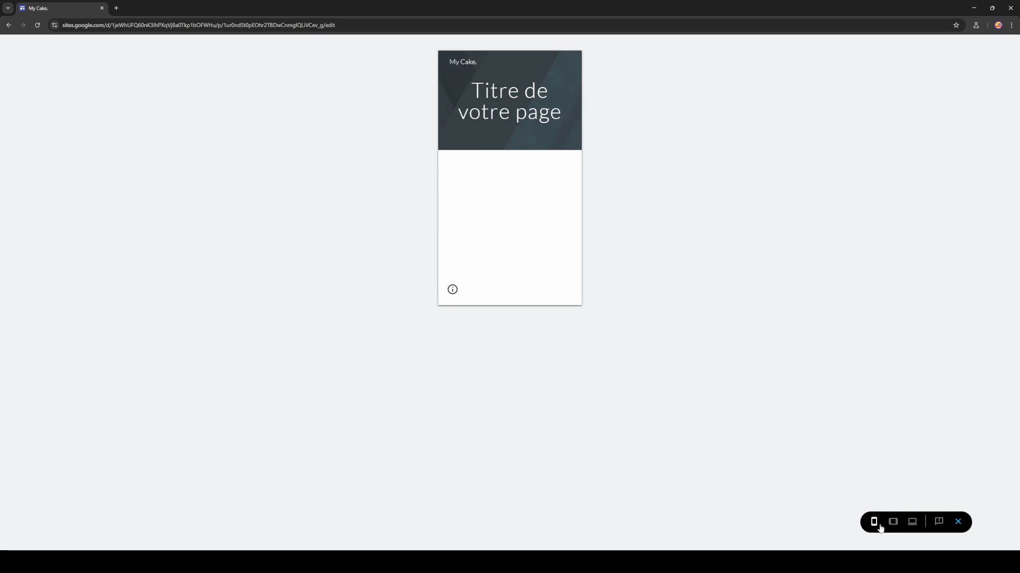
pyautogui.click(911, 522)
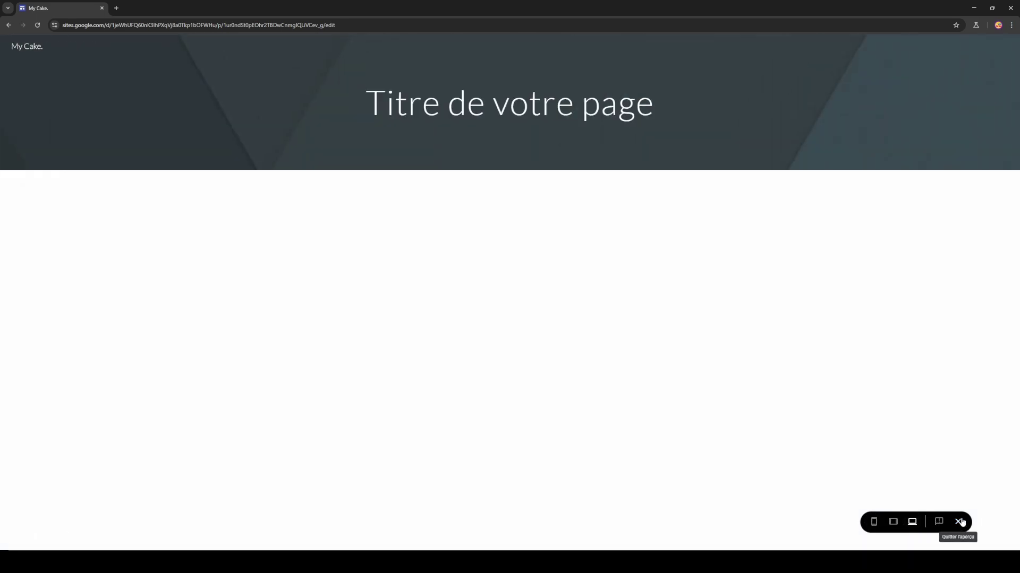
pyautogui.click(958, 523)
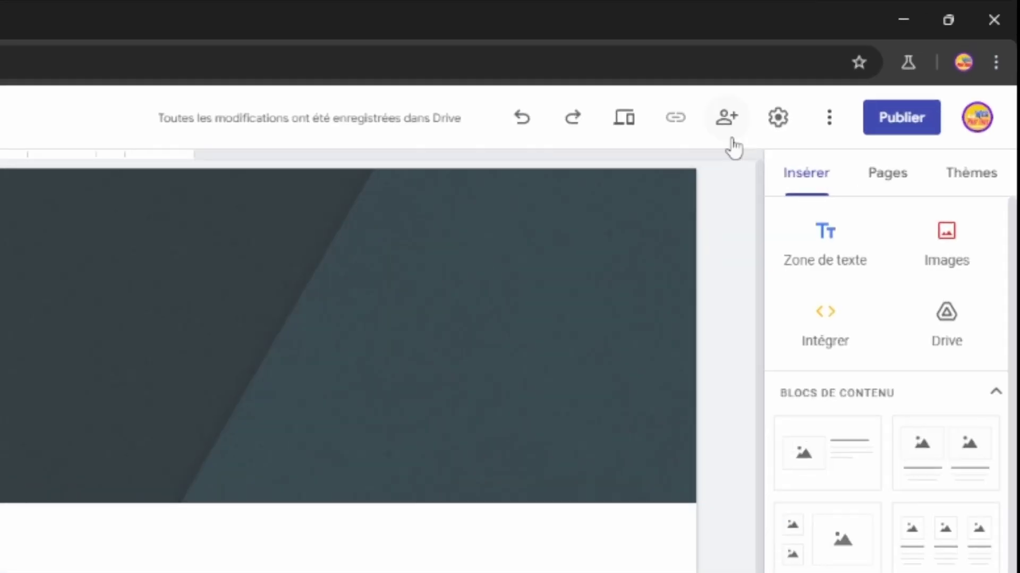
pyautogui.click(727, 130)
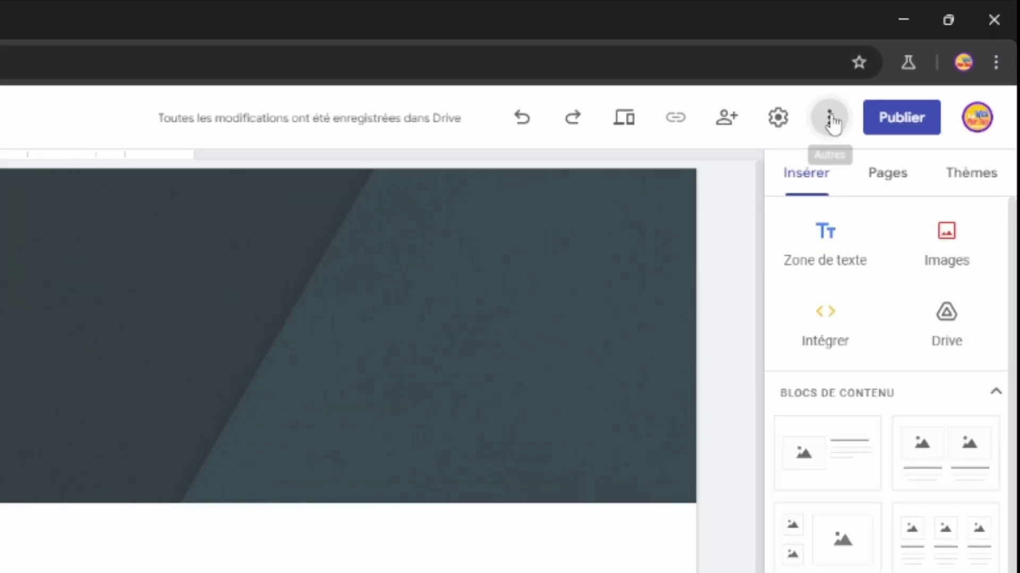
pyautogui.click(831, 120)
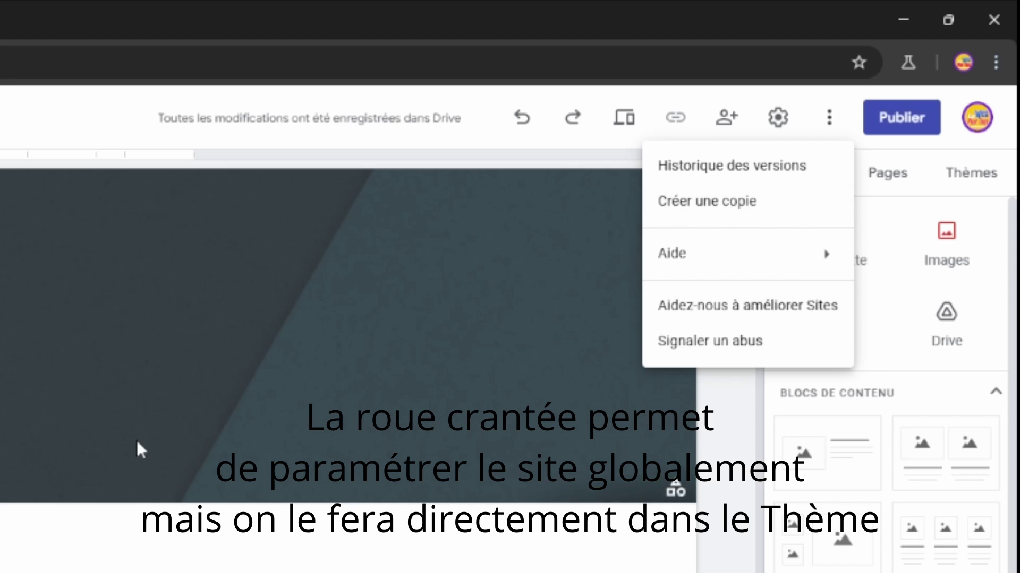
pyautogui.click(830, 118)
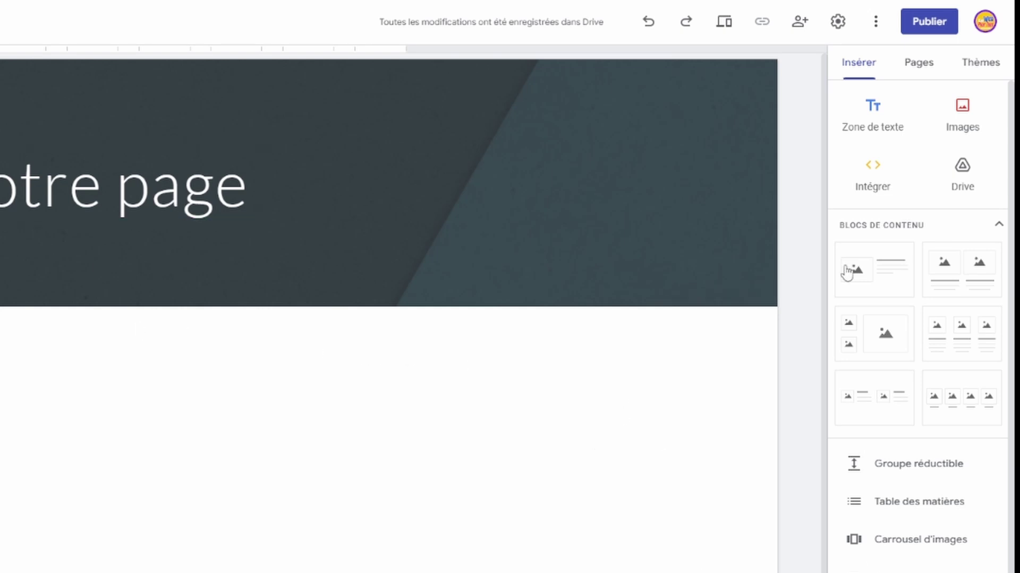
# Add a new page named "Contact" to the site.
pyautogui.click(907, 70)
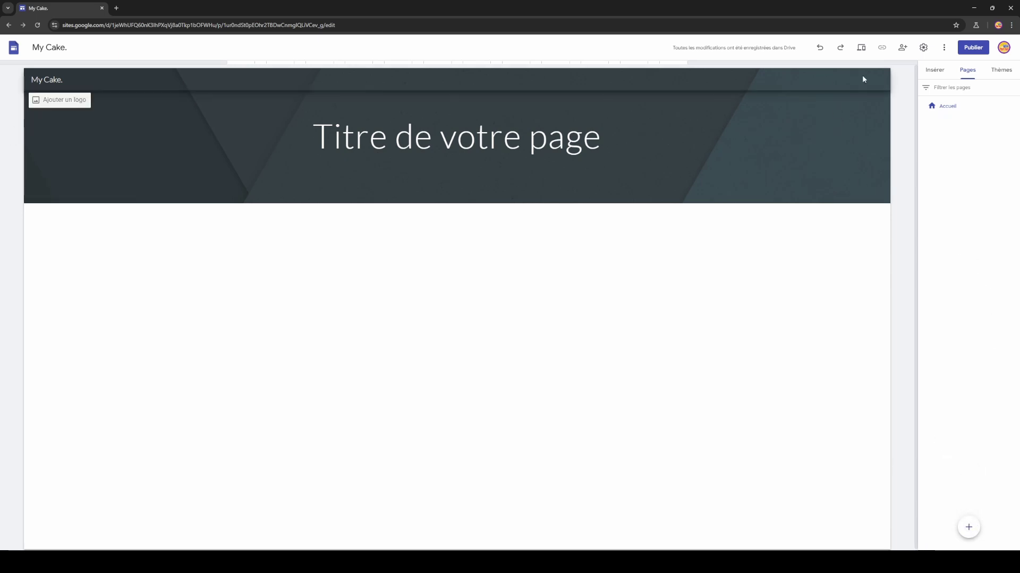
pyautogui.click(969, 528)
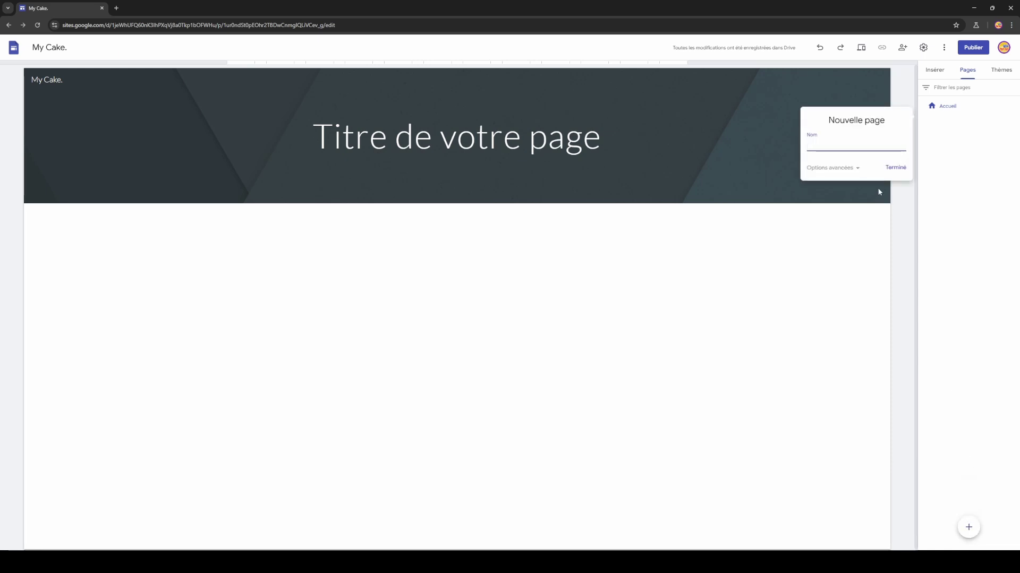
pyautogui.write('Con')
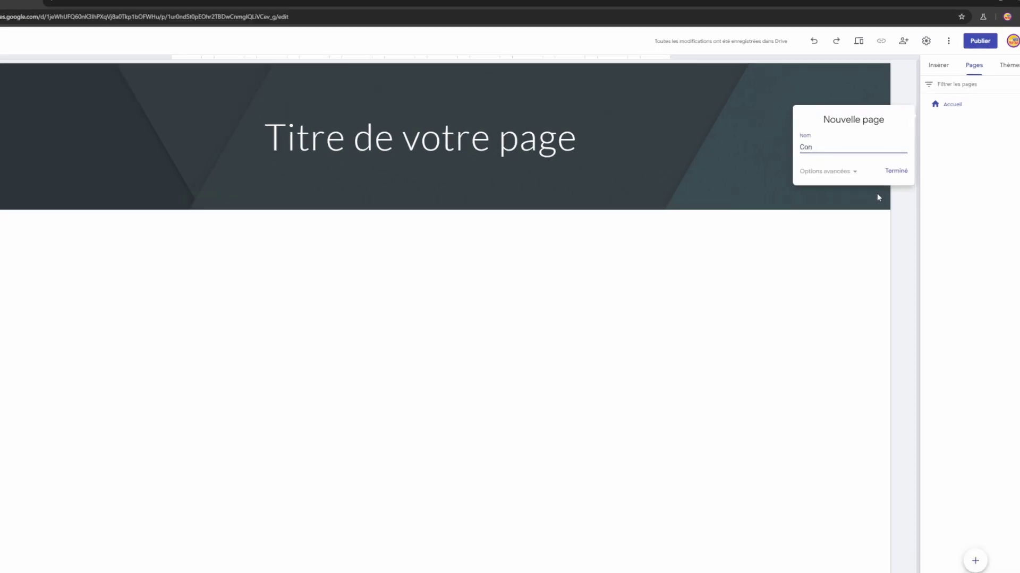
pyautogui.write('tac')
pyautogui.write('t')
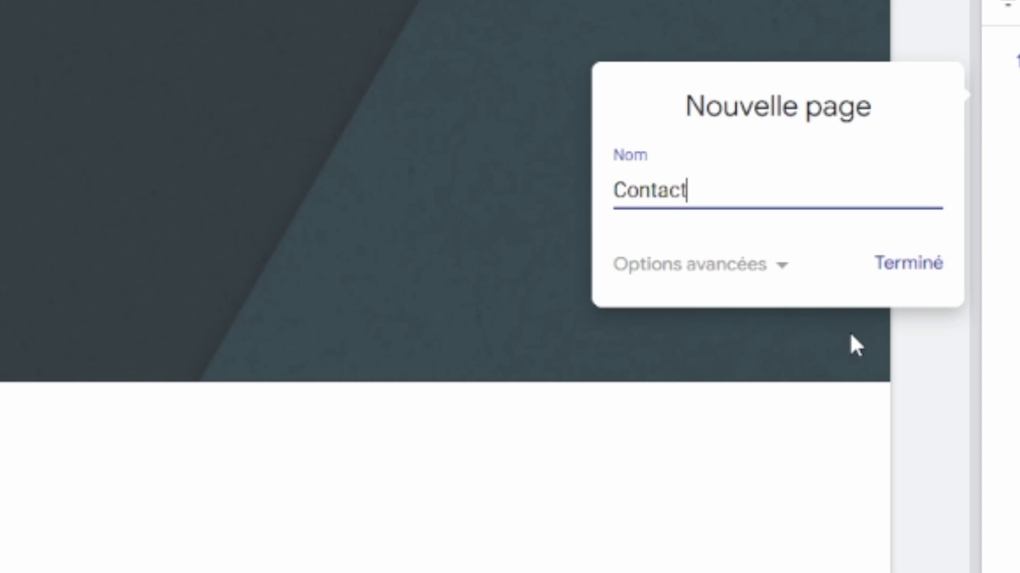
pyautogui.click(783, 270)
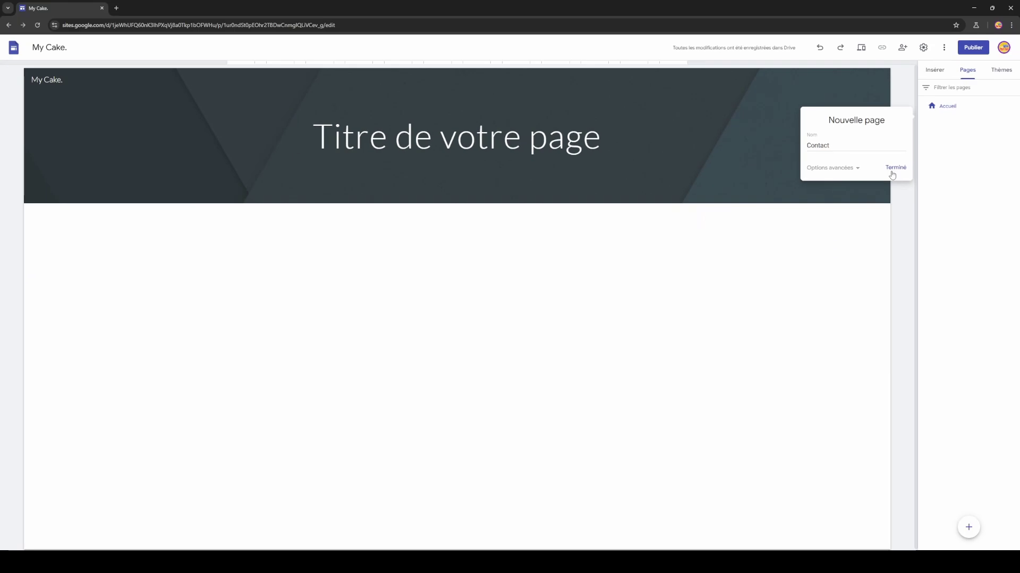
pyautogui.click(909, 360)
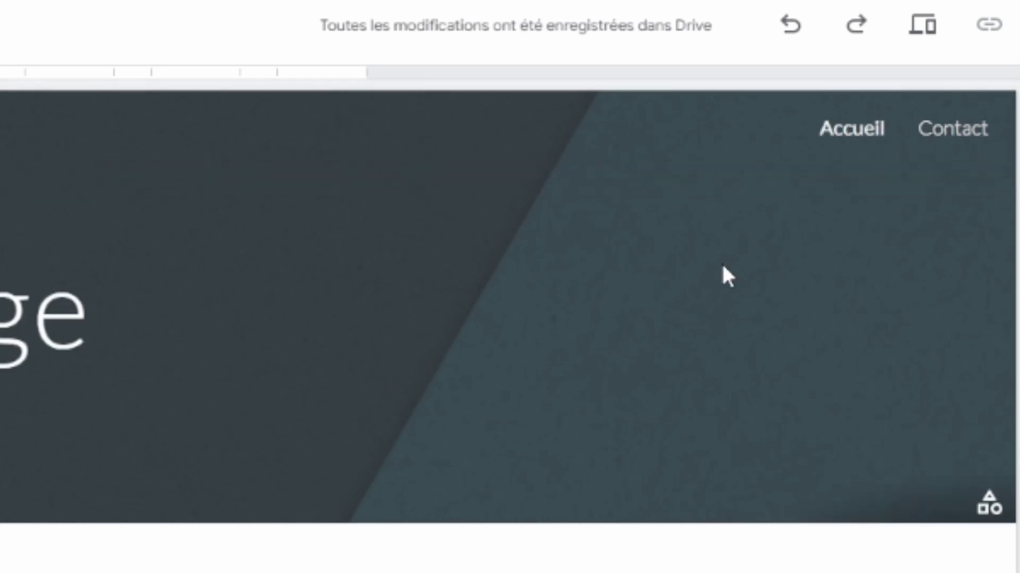
# Test the site's navigation by switching from Accueil to Contact, back to Accueil, and to Contact again.
pyautogui.click(943, 127)
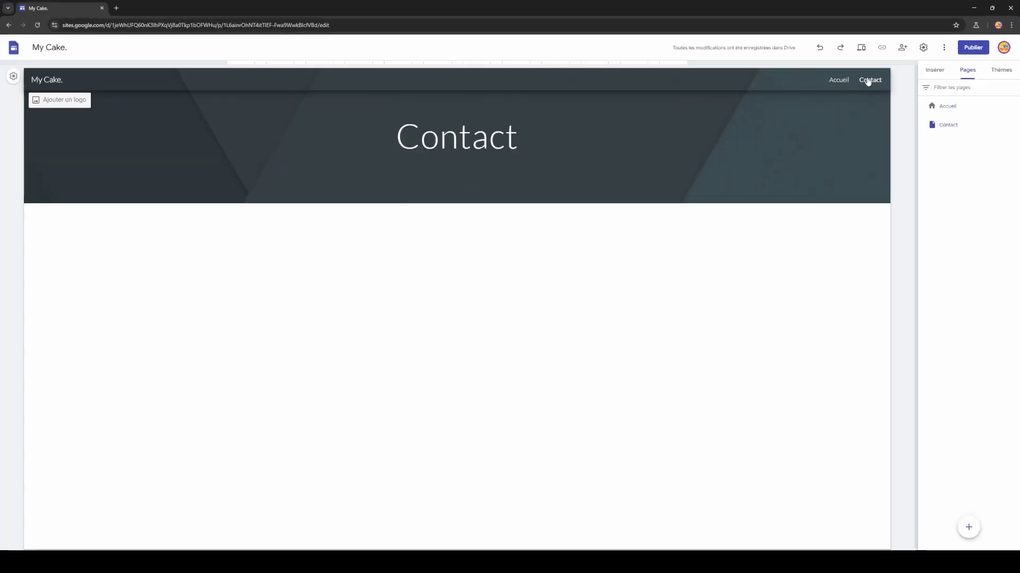
pyautogui.click(838, 79)
pyautogui.click(869, 79)
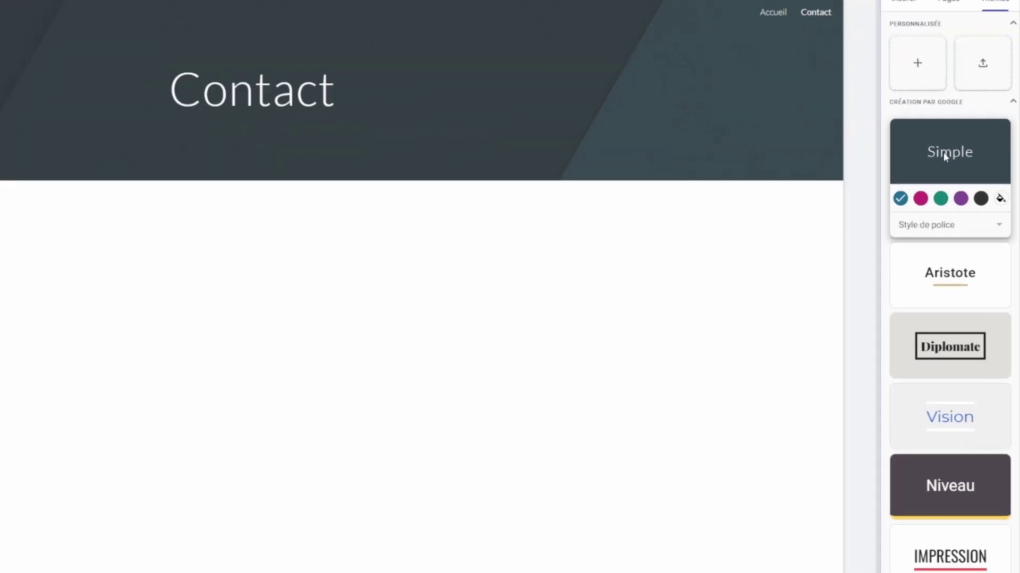
# Try the Aristote, Diplomate, Vision, Niveau and Impression themes on the site, and reapply the Simple theme.
pyautogui.click(947, 298)
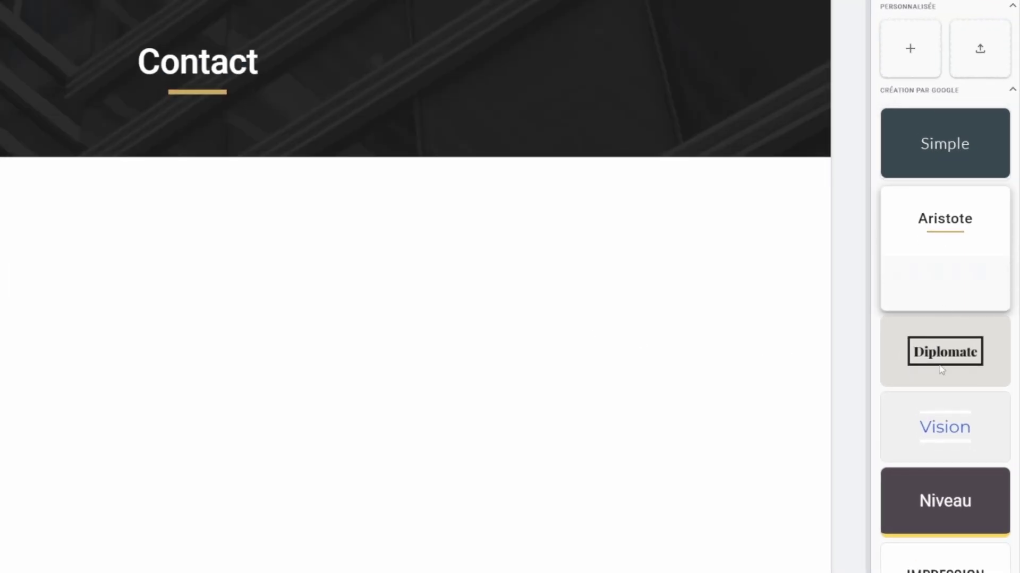
pyautogui.click(942, 372)
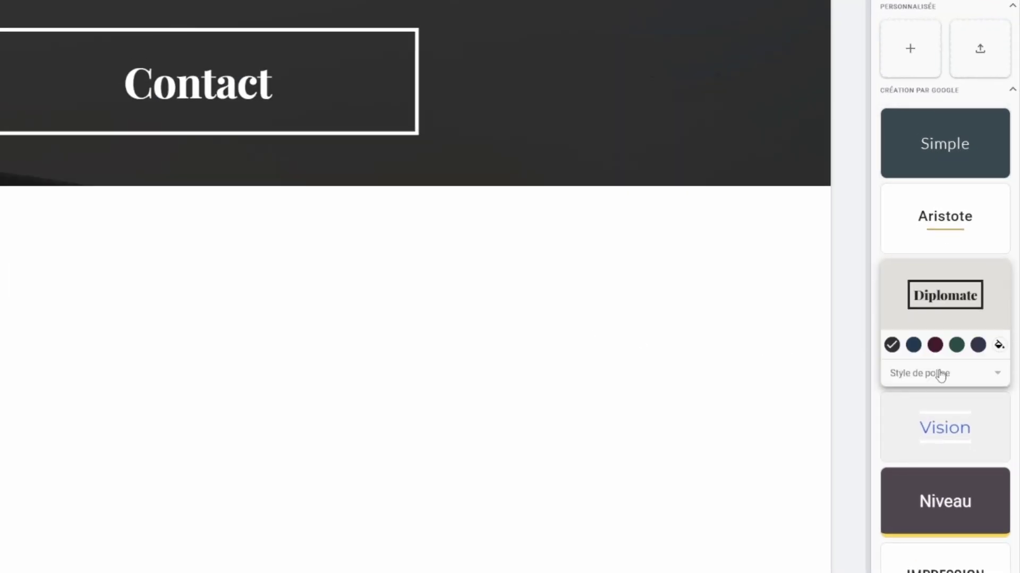
pyautogui.click(936, 434)
pyautogui.click(936, 518)
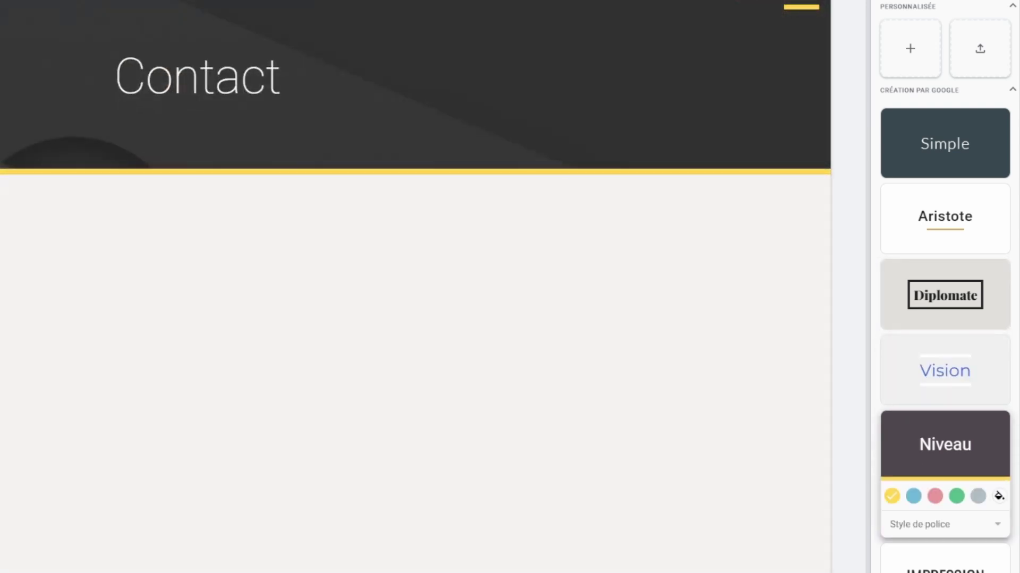
pyautogui.click(942, 557)
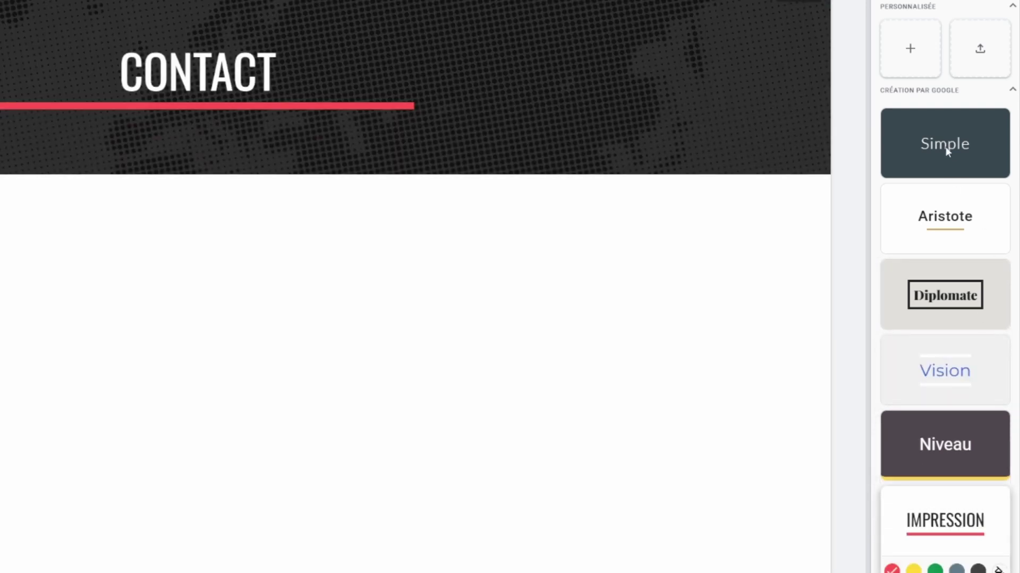
pyautogui.click(945, 147)
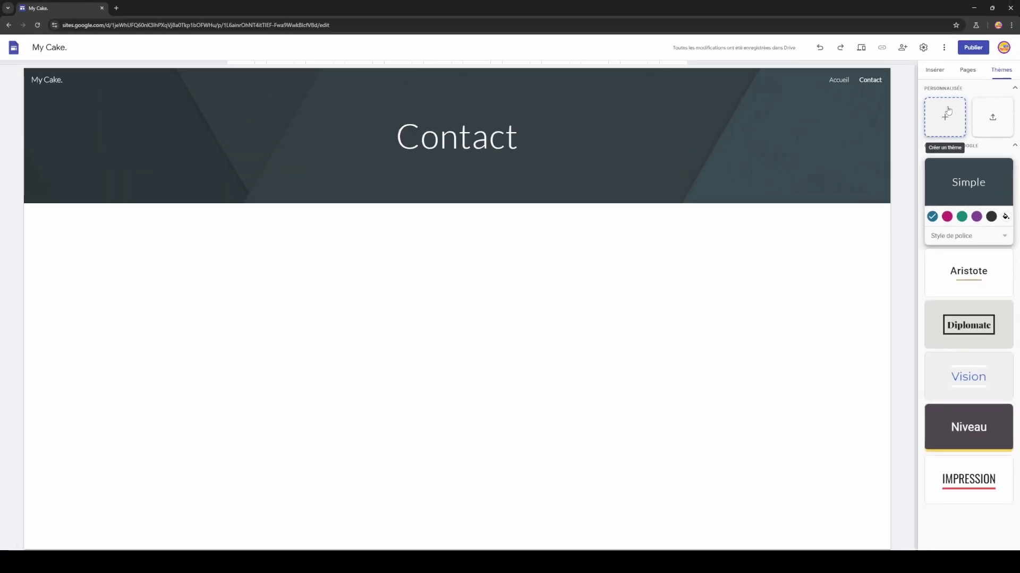
# Create a custom theme named "Mon Theme" and import the MyCake cookie image as its logo.
pyautogui.click(948, 109)
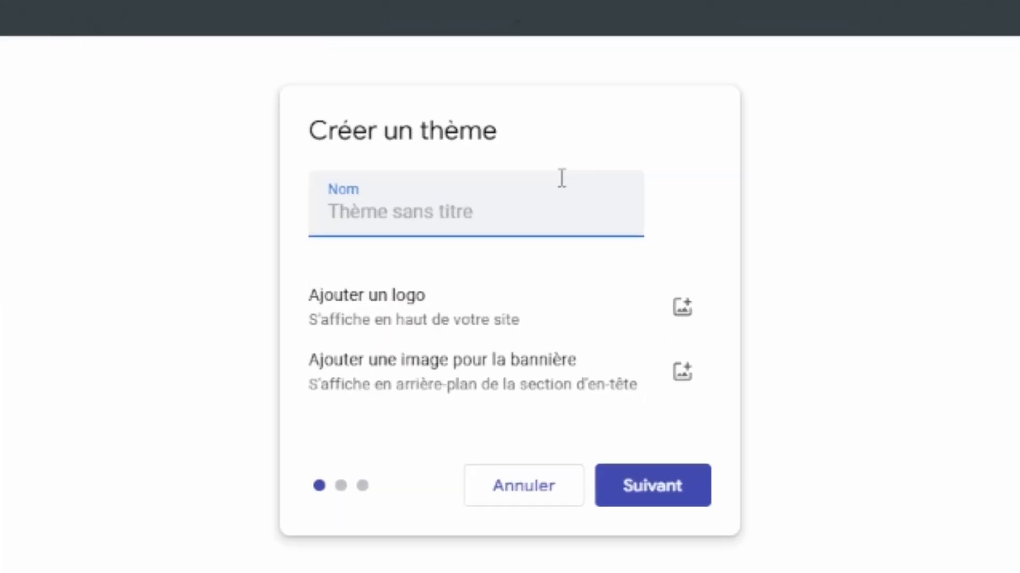
pyautogui.write('Mo')
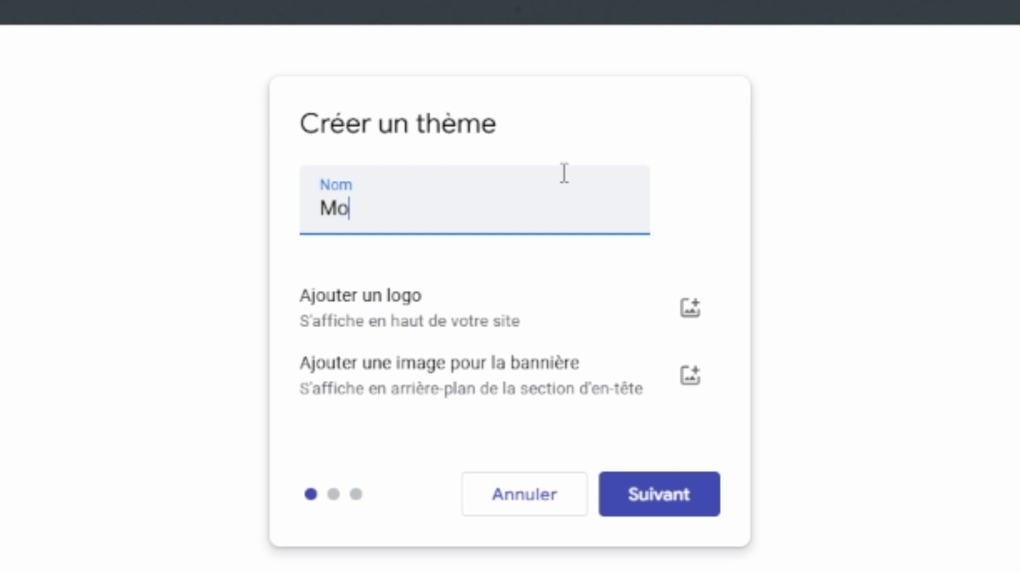
pyautogui.write('n Theme')
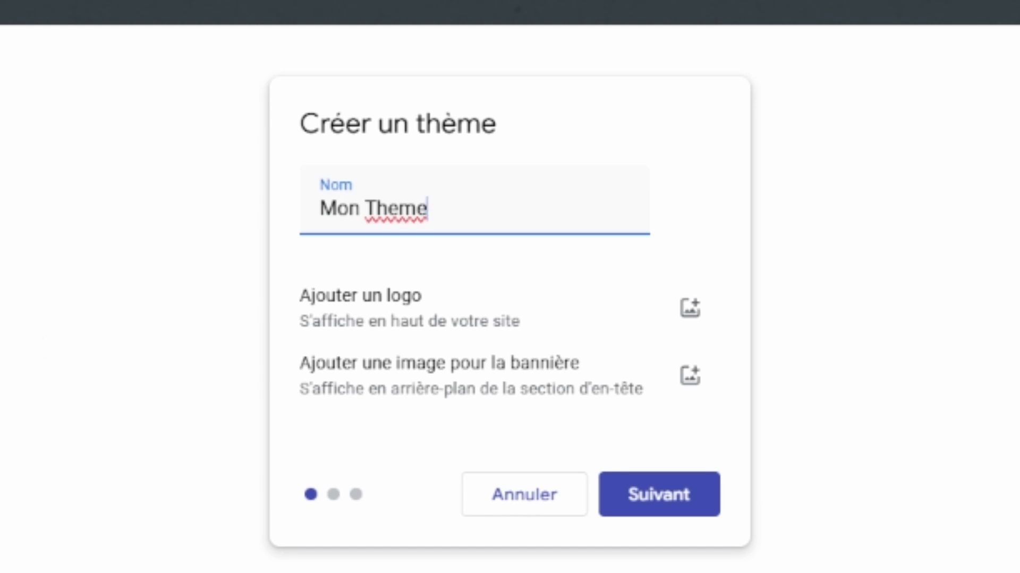
pyautogui.click(706, 319)
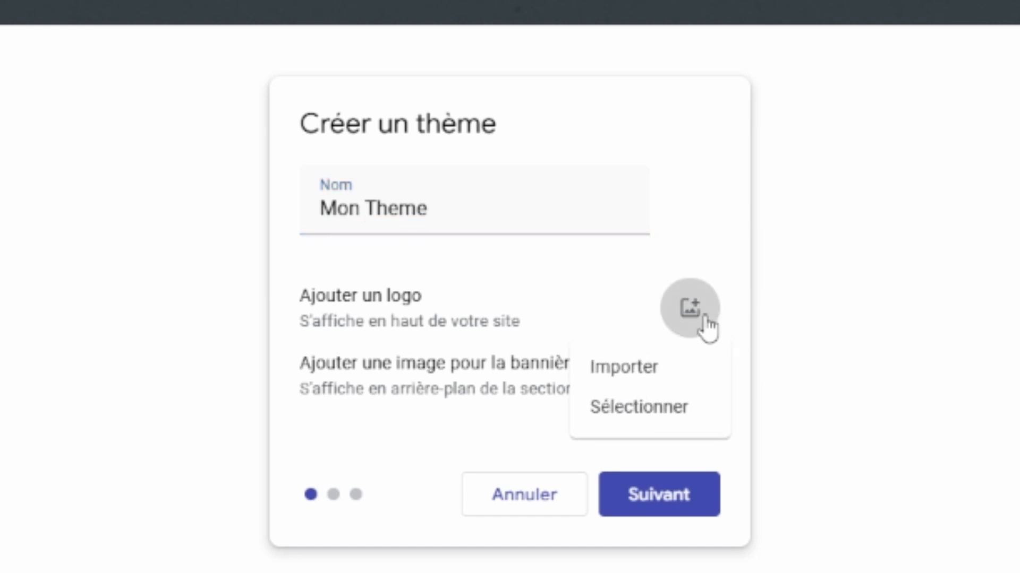
pyautogui.click(697, 352)
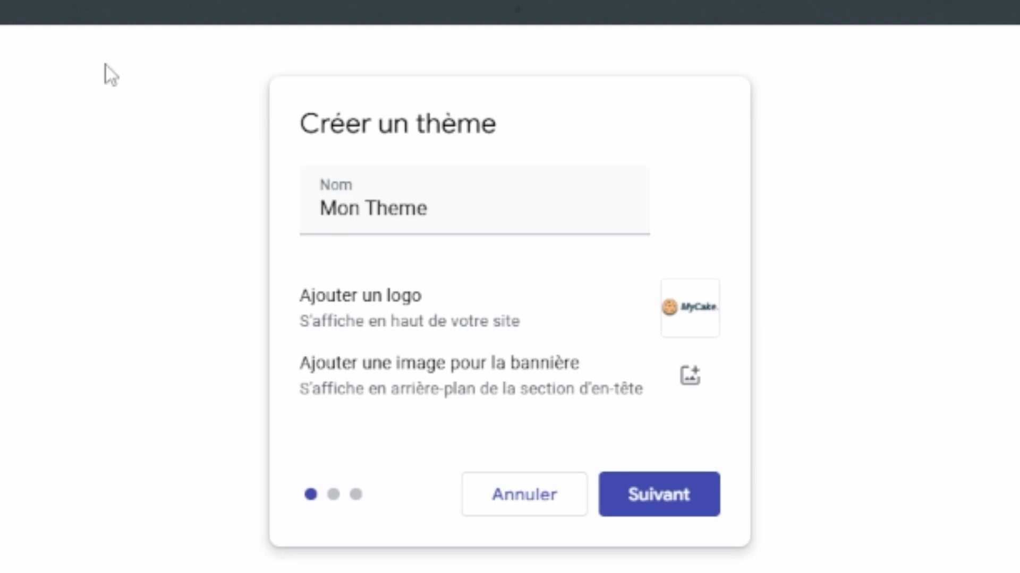
# Import the plain light-orange image as the new theme's banner and continue to the colour selection.
pyautogui.click(697, 376)
pyautogui.click(690, 390)
pyautogui.click(685, 433)
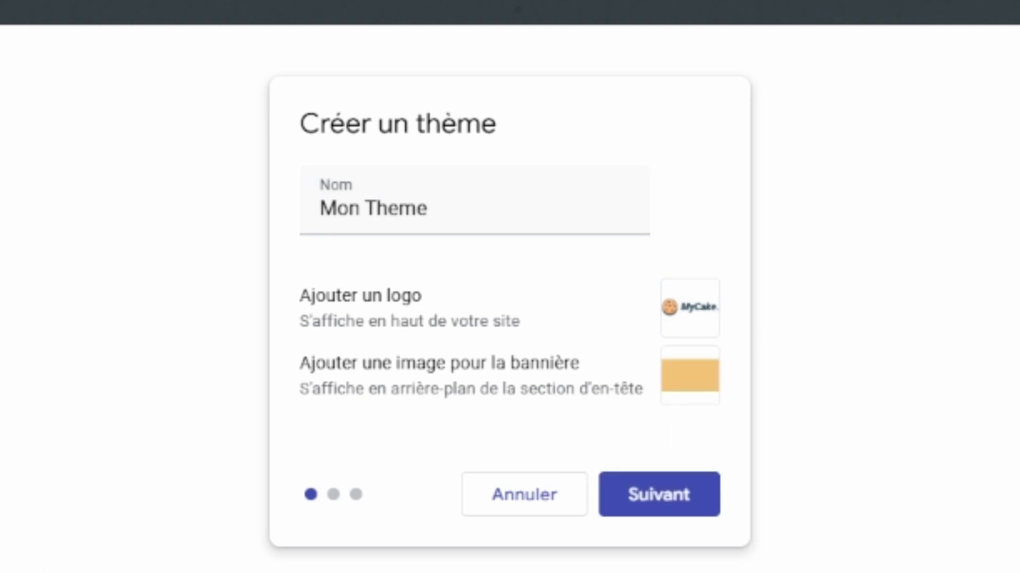
pyautogui.click(658, 499)
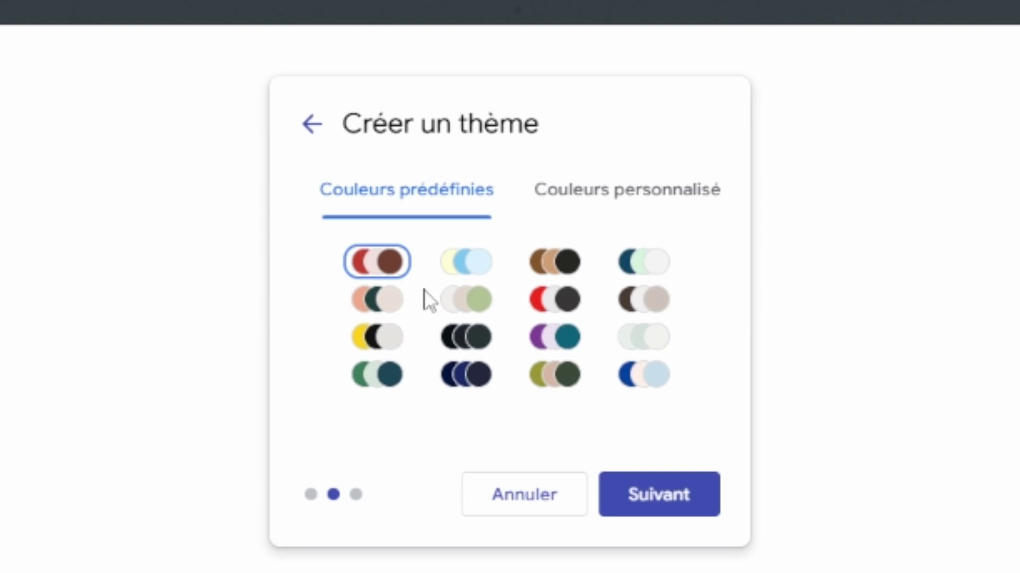
# Set the theme's custom colours to #F5C373, #03293F and #FFFFFF, and continue to the font selection.
pyautogui.click(577, 230)
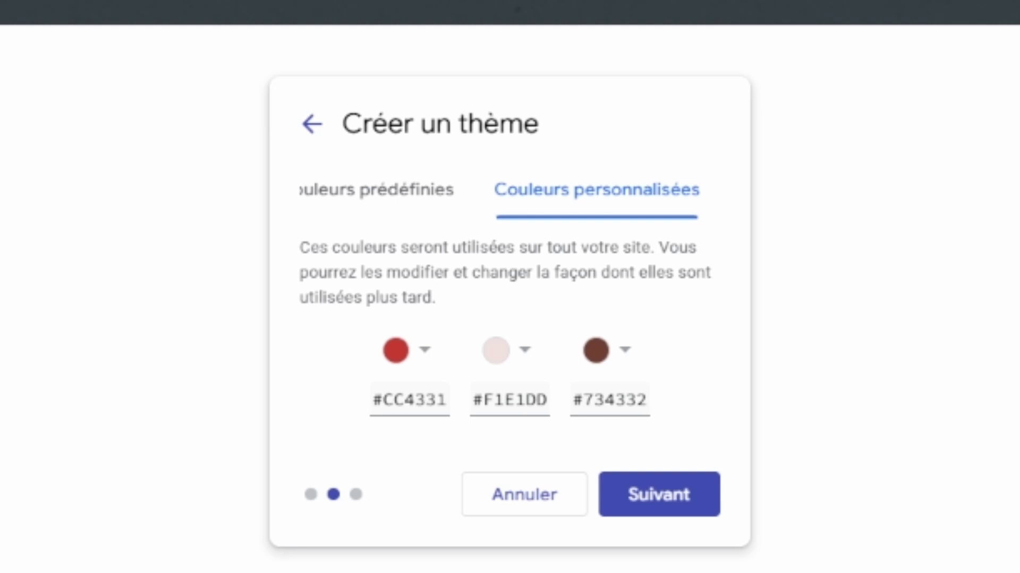
pyautogui.tripleClick(402, 405)
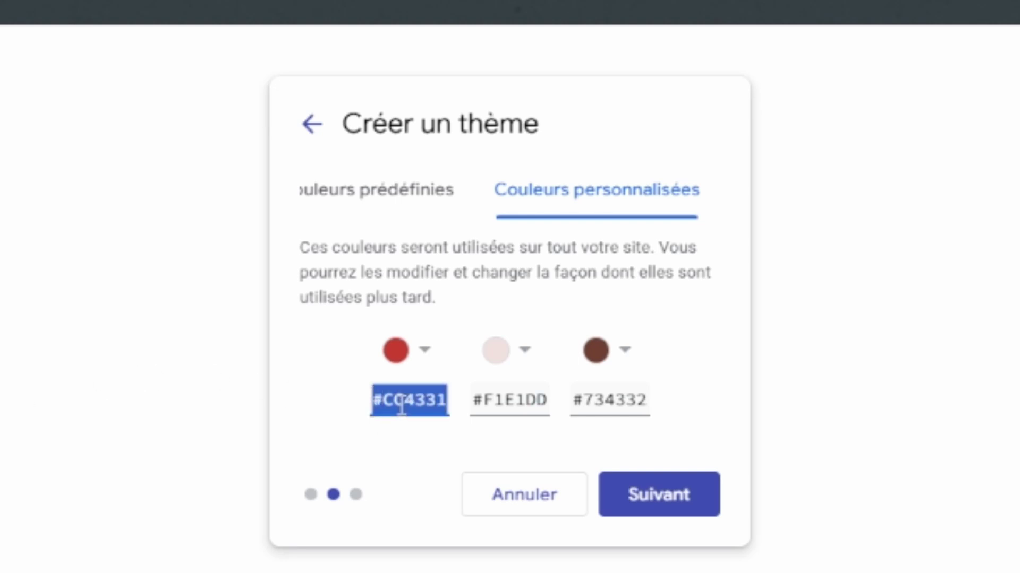
pyautogui.write('#F5C373')
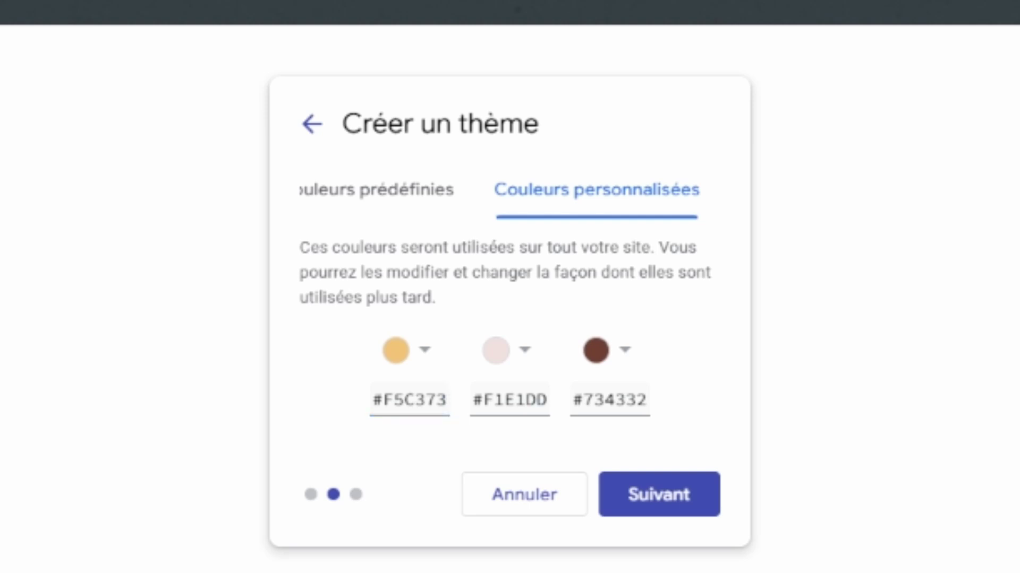
pyautogui.tripleClick(508, 413)
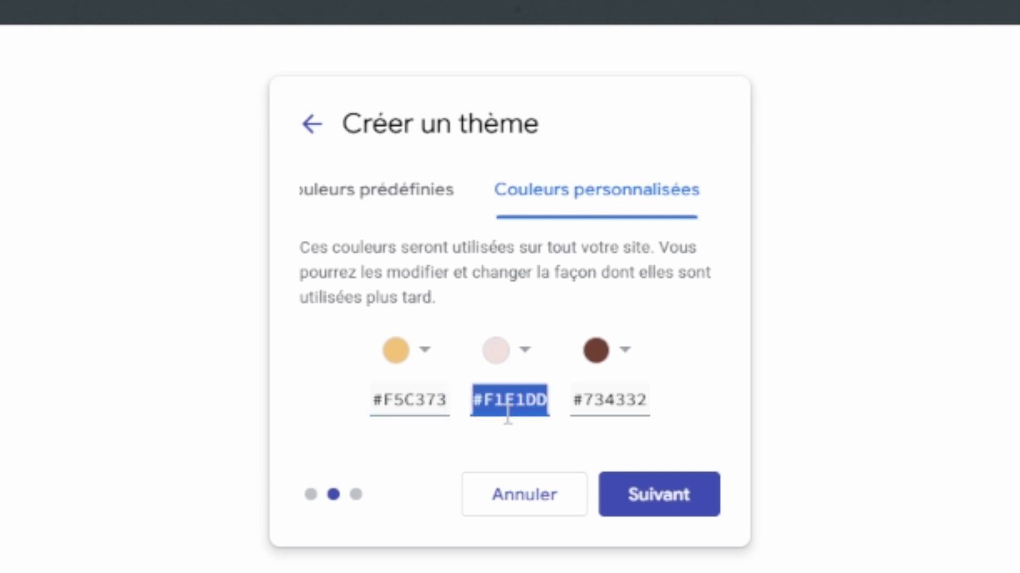
pyautogui.write('#03293F')
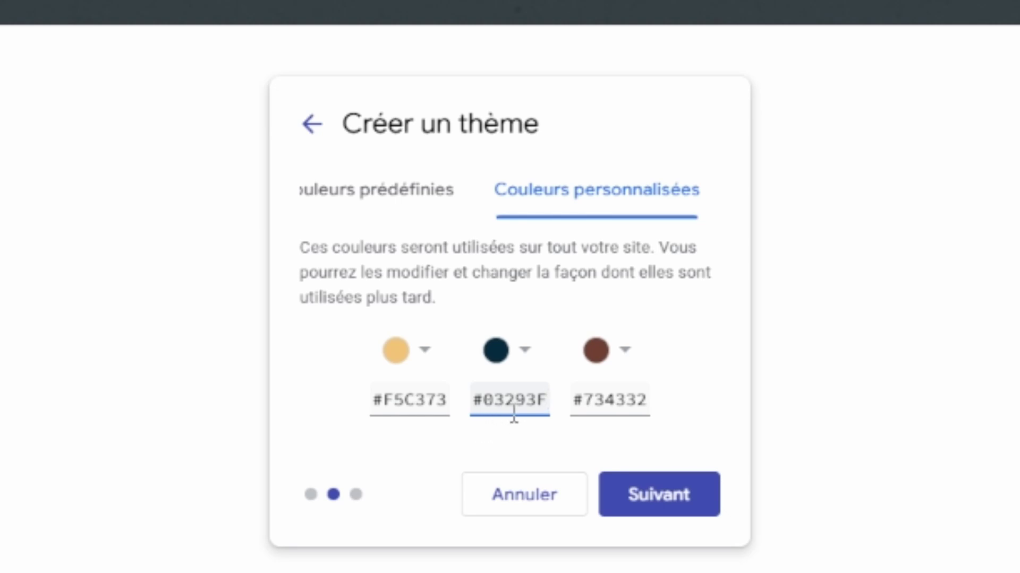
pyautogui.click(638, 365)
pyautogui.click(768, 398)
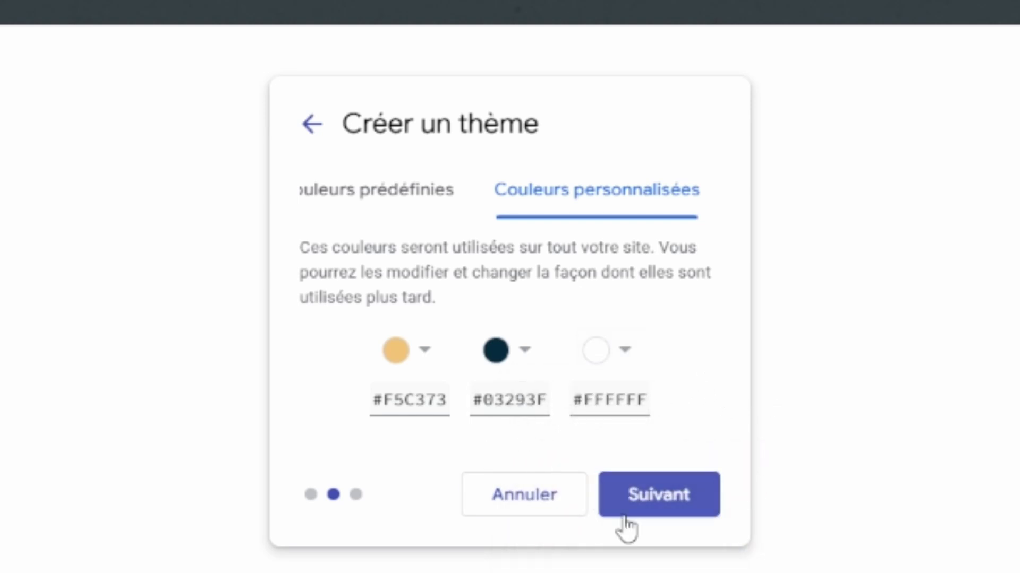
pyautogui.click(646, 510)
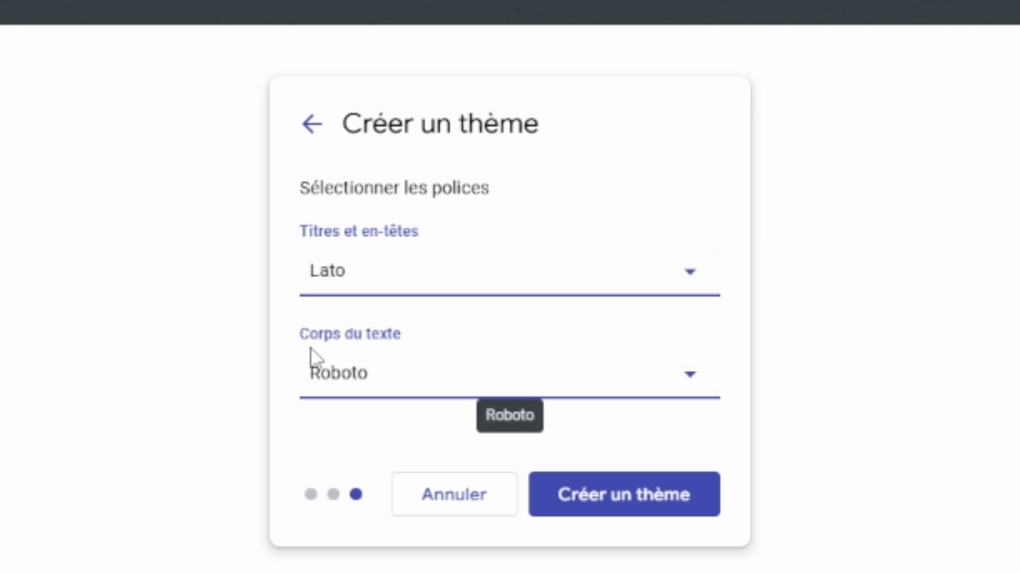
# Choose Roboto - Noir as the font for titles and headings, and create the theme.
pyautogui.click(319, 286)
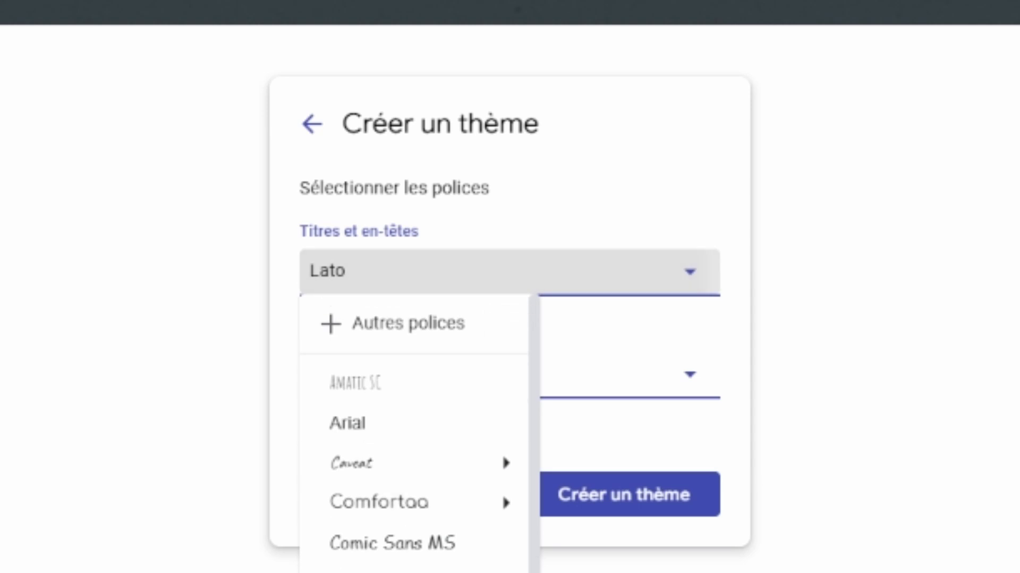
pyautogui.scroll(-5, 414, 435)
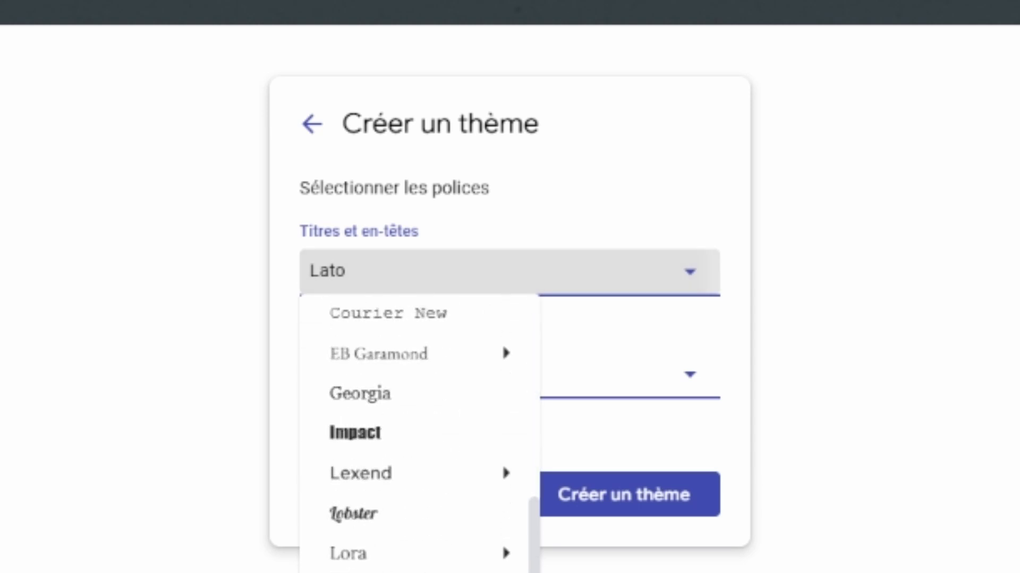
pyautogui.press('Escape')
pyautogui.click(466, 282)
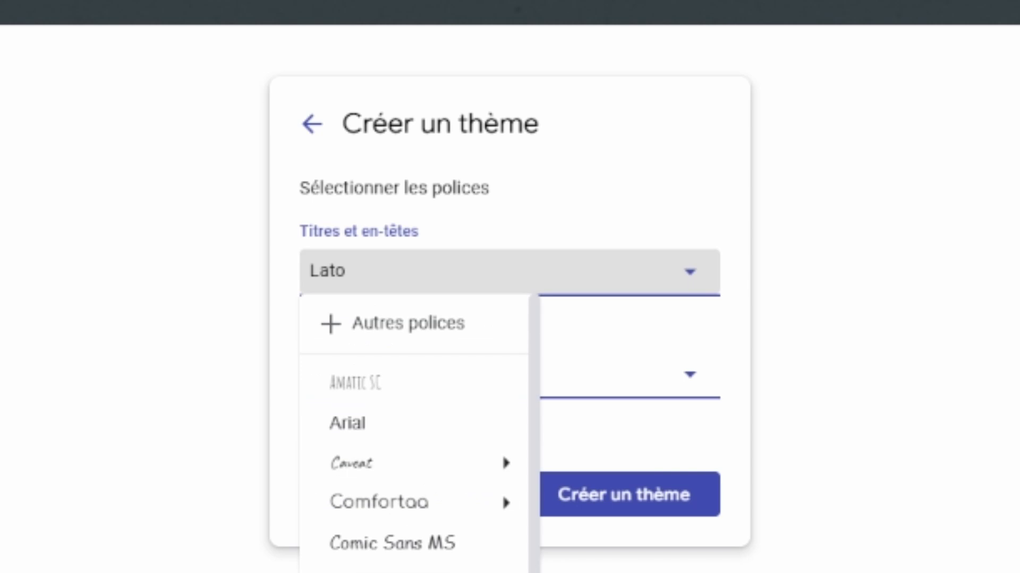
pyautogui.scroll(-5, 414, 435)
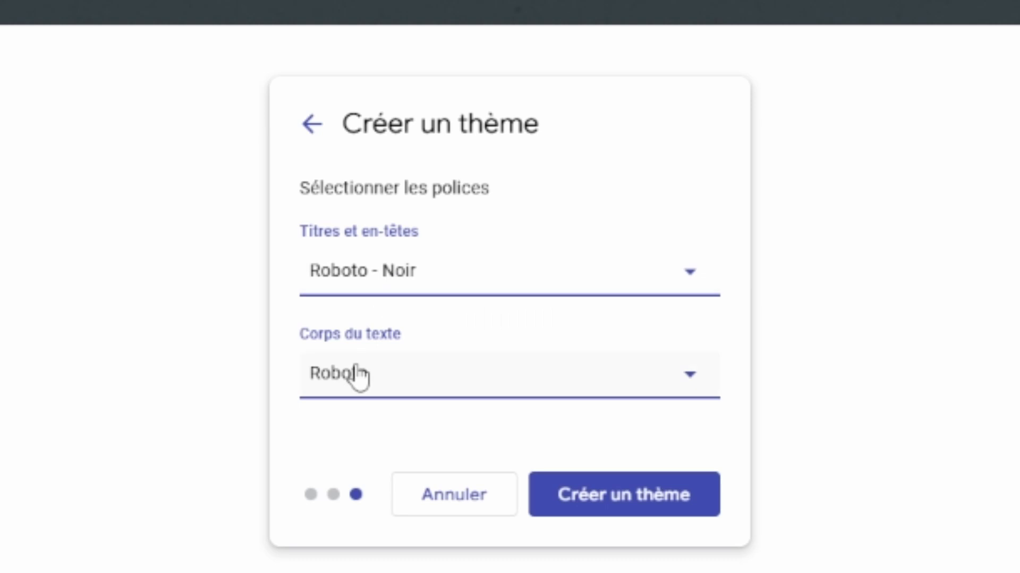
pyautogui.click(582, 491)
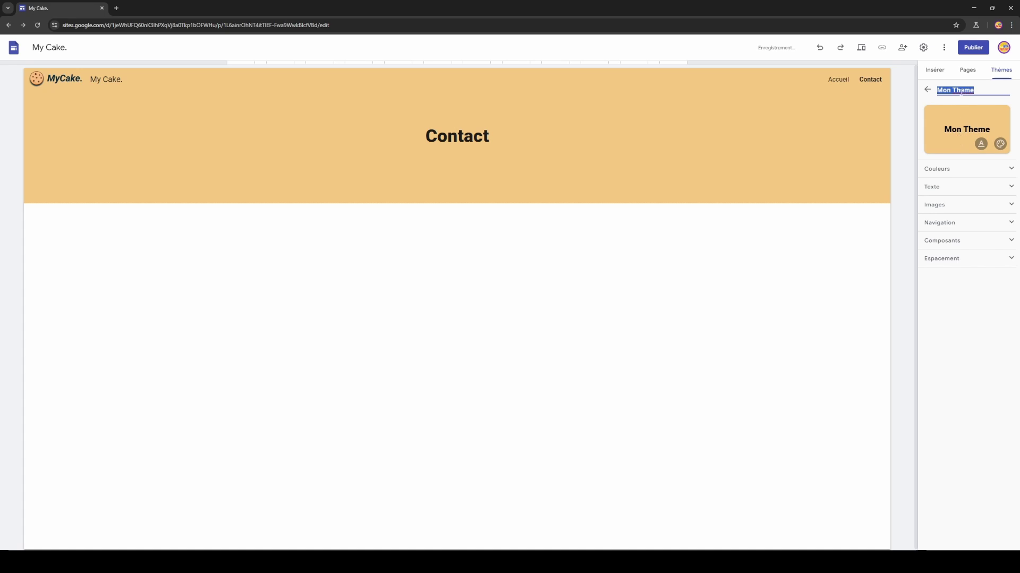
# On the Accueil page, set the theme's Style 1 background to the light-orange theme colour and its headings and body text to #03293F.
pyautogui.click(844, 86)
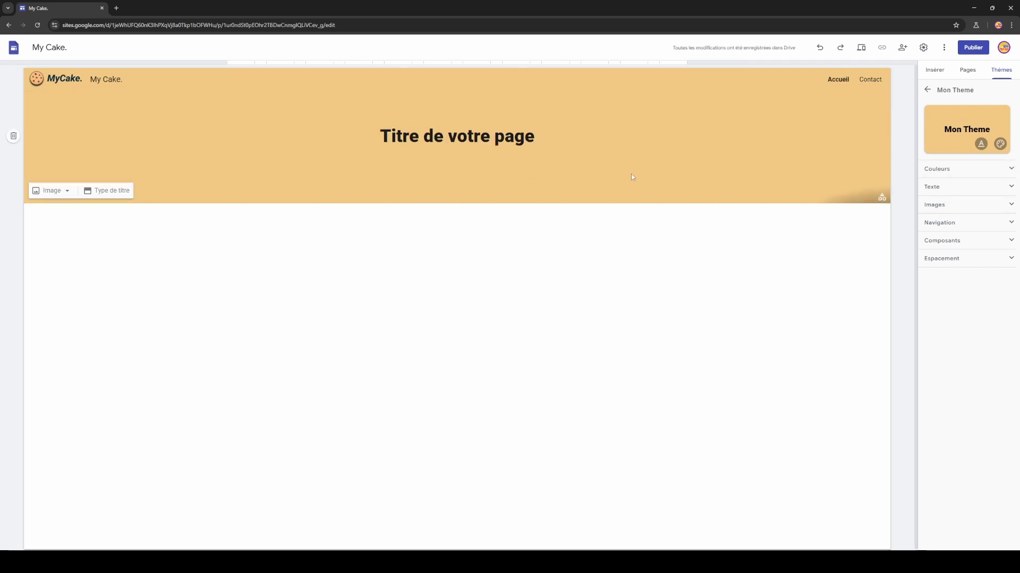
pyautogui.click(937, 169)
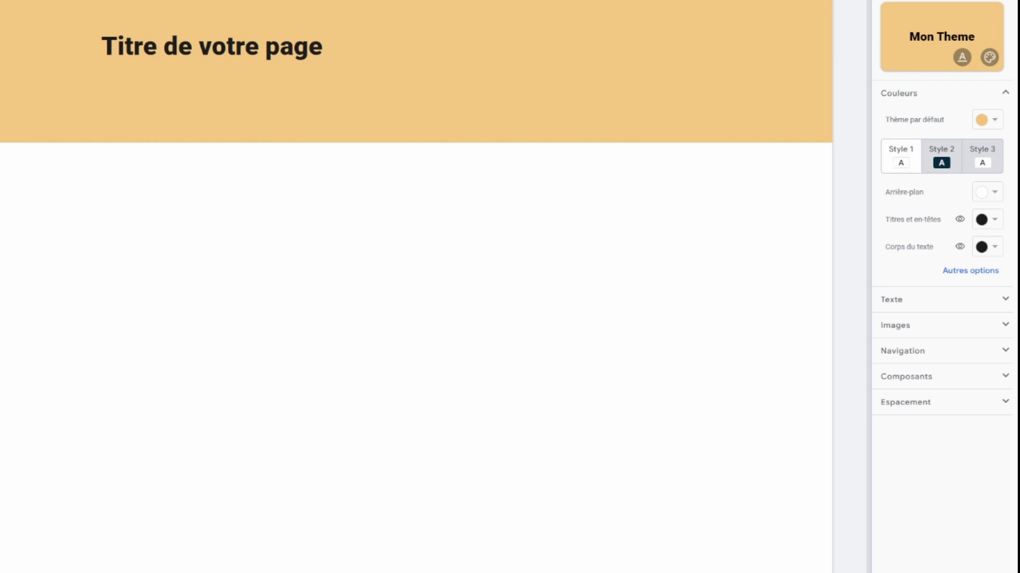
pyautogui.click(988, 194)
pyautogui.click(868, 371)
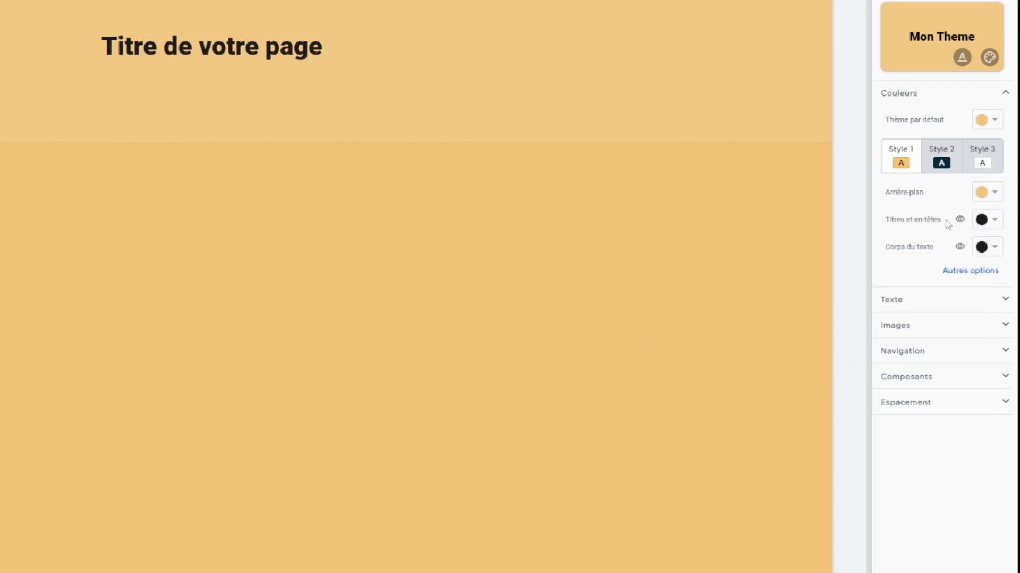
pyautogui.click(991, 220)
pyautogui.click(879, 403)
pyautogui.click(991, 247)
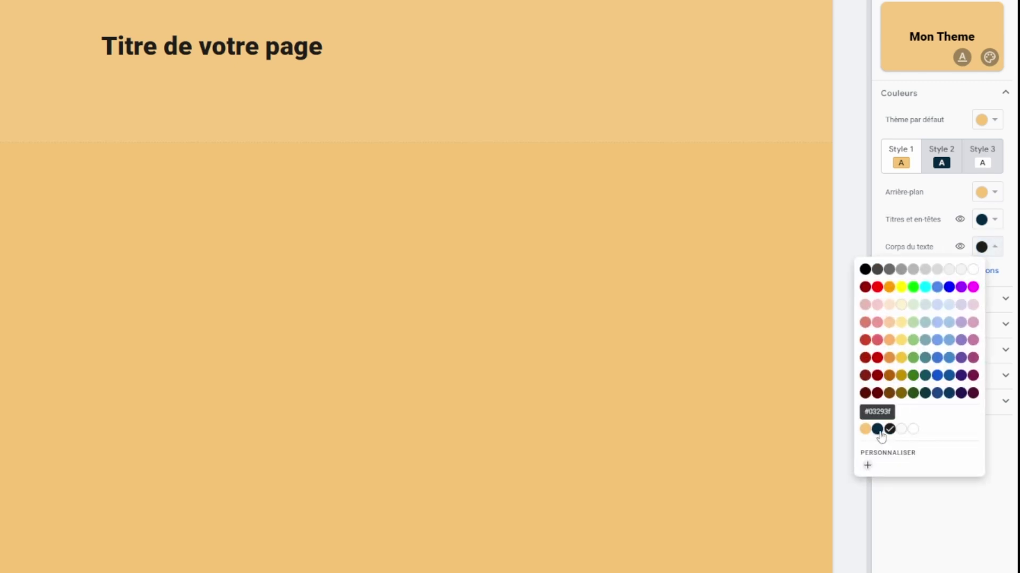
pyautogui.click(877, 429)
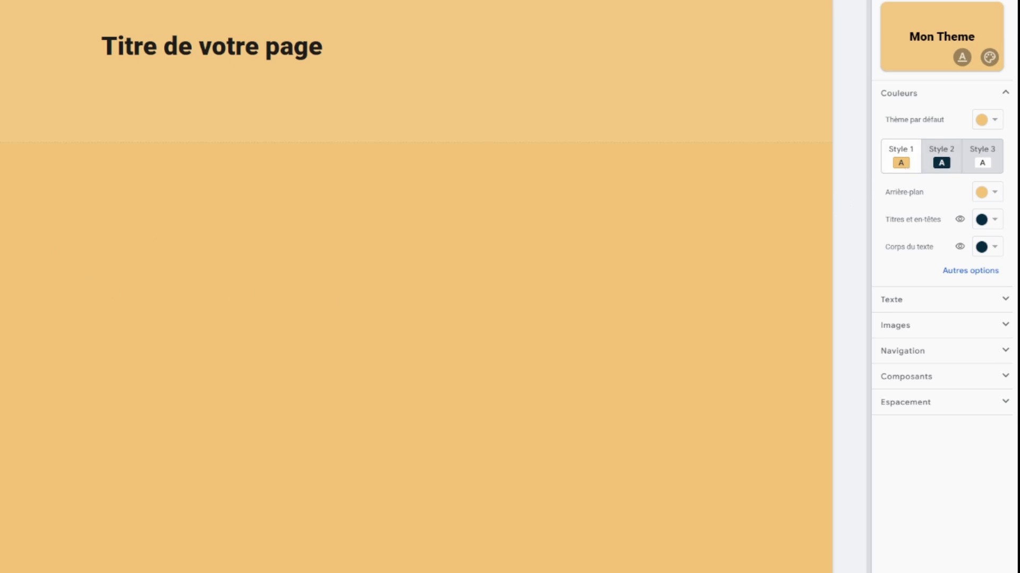
# Review the theme's Style 2 colours and the text settings for the Normal style.
pyautogui.click(952, 162)
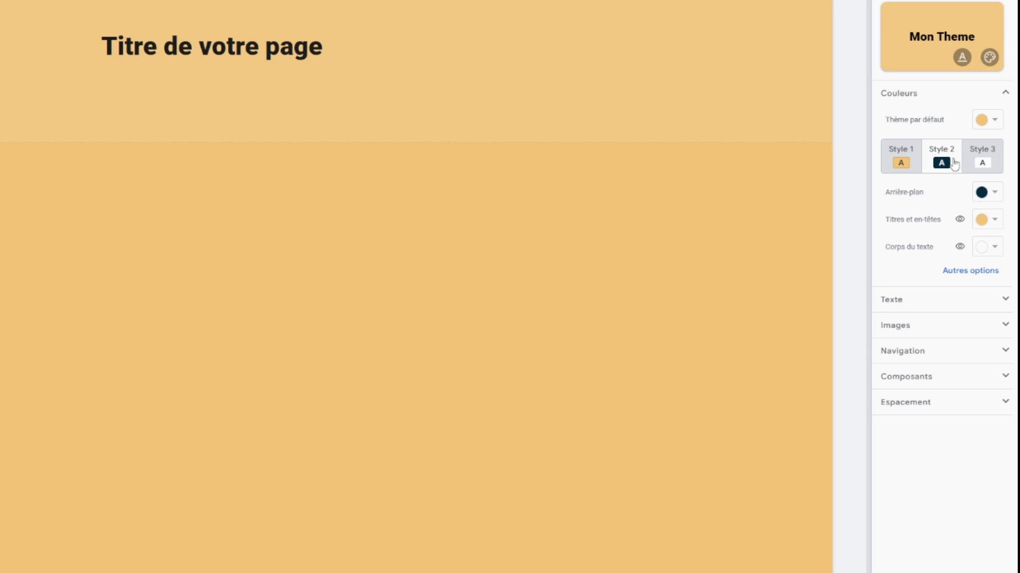
pyautogui.click(970, 98)
pyautogui.click(960, 121)
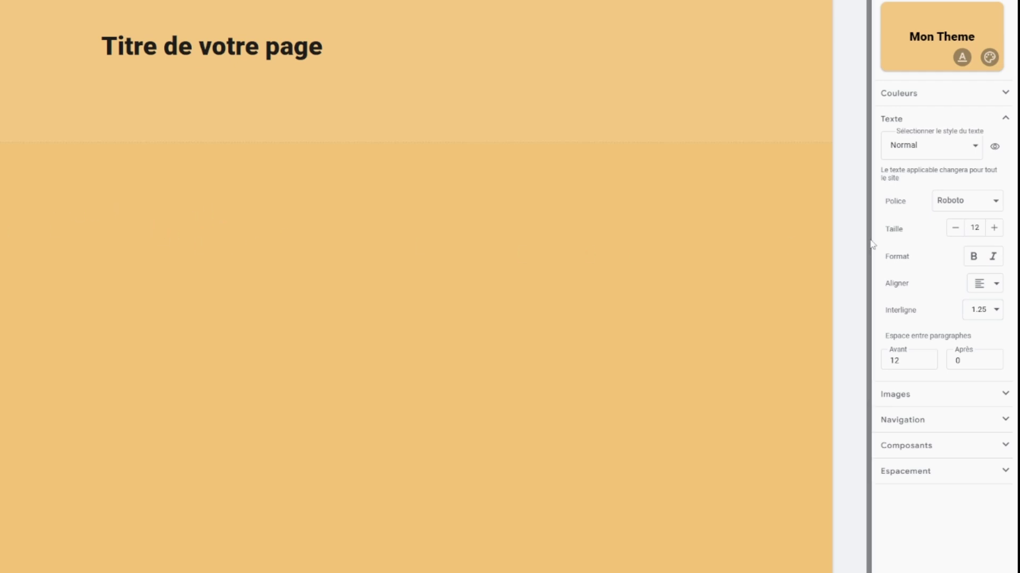
pyautogui.click(949, 119)
# Anchor the theme's header image at the centre and import the cookie image as the favicon.
pyautogui.click(934, 143)
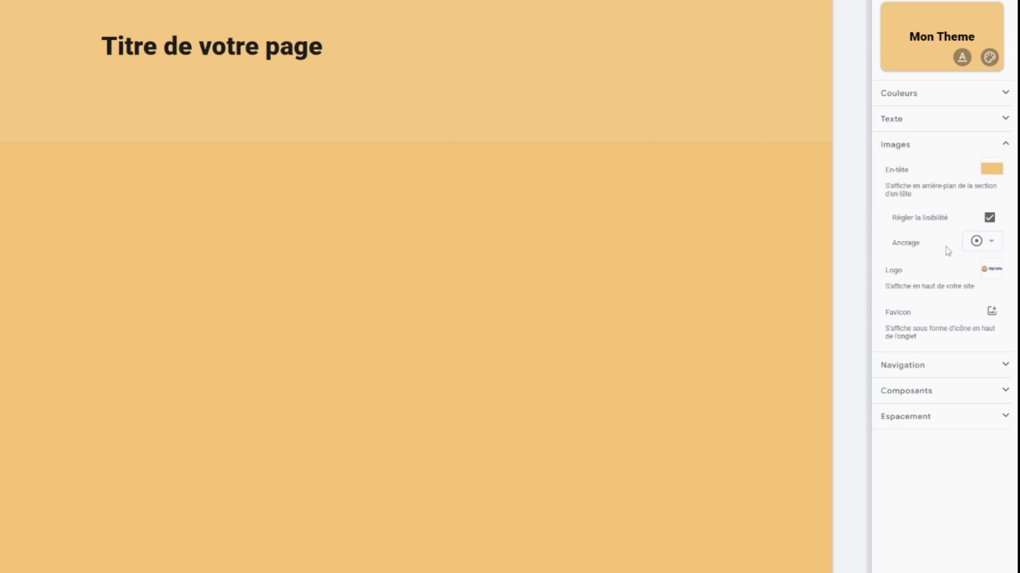
pyautogui.click(978, 244)
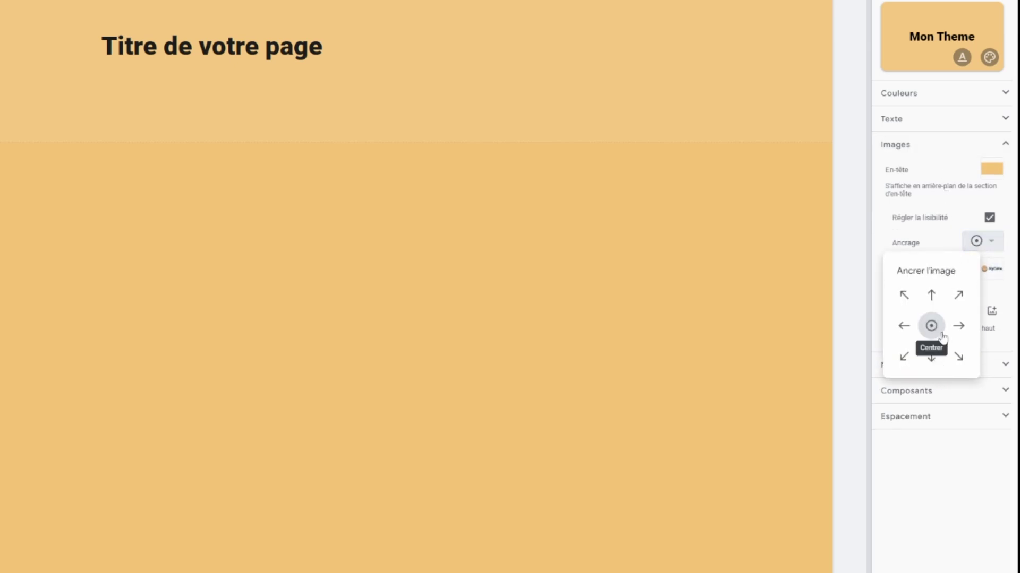
pyautogui.click(940, 330)
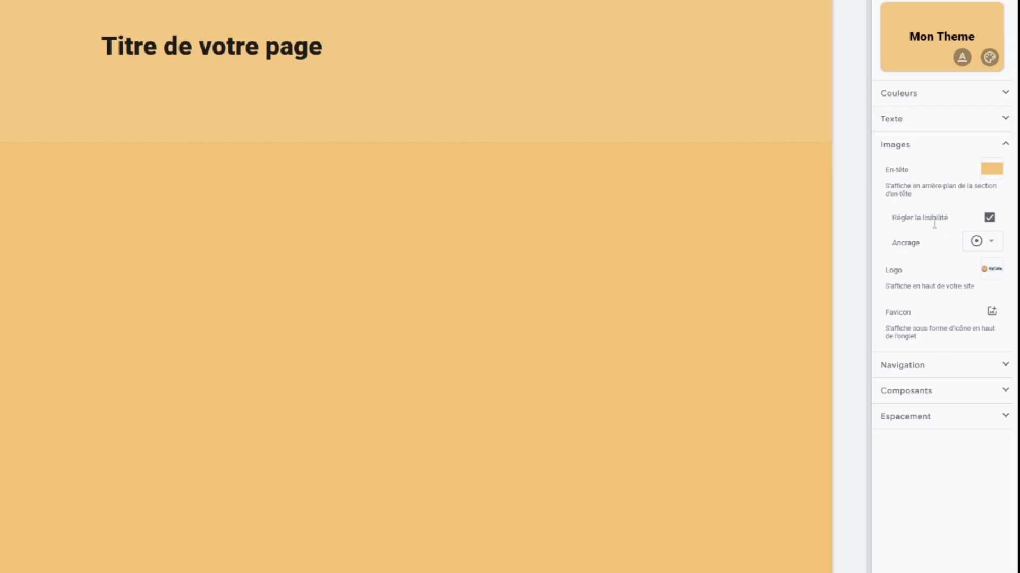
pyautogui.click(994, 315)
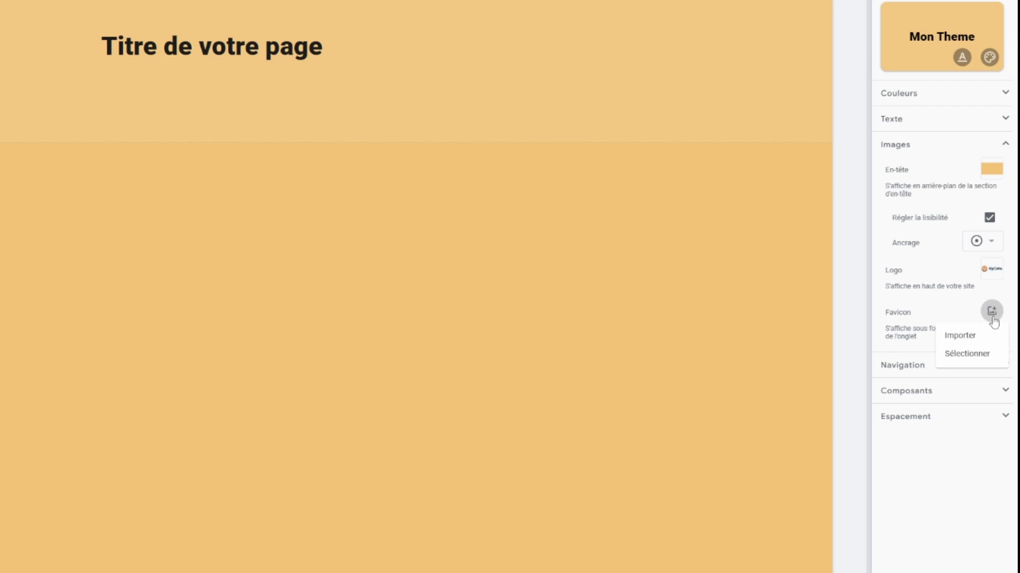
pyautogui.click(983, 334)
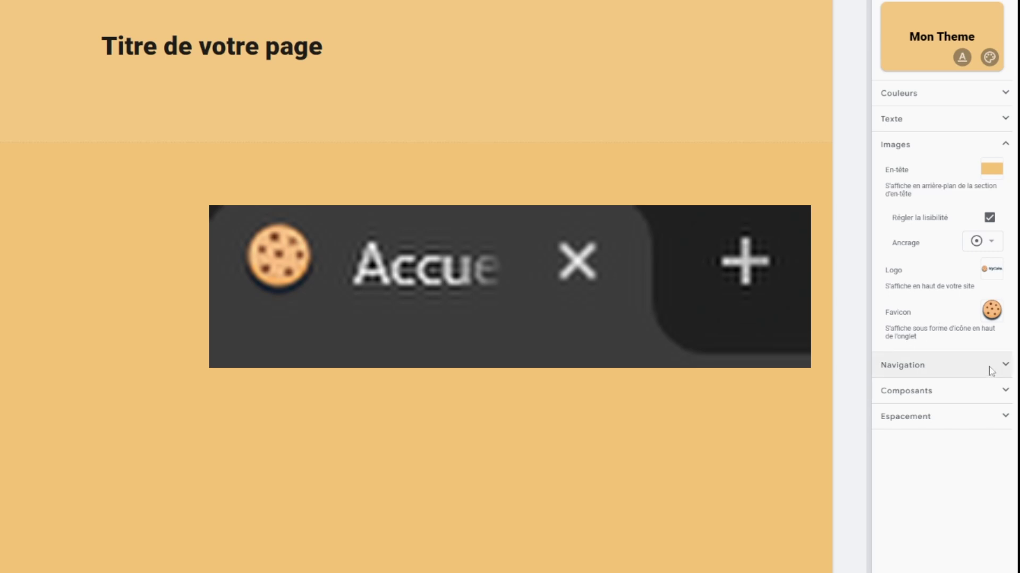
# Set the theme's navigation mode to "Sur le côté" and open the site's side menu to check it.
pyautogui.click(985, 152)
pyautogui.click(975, 169)
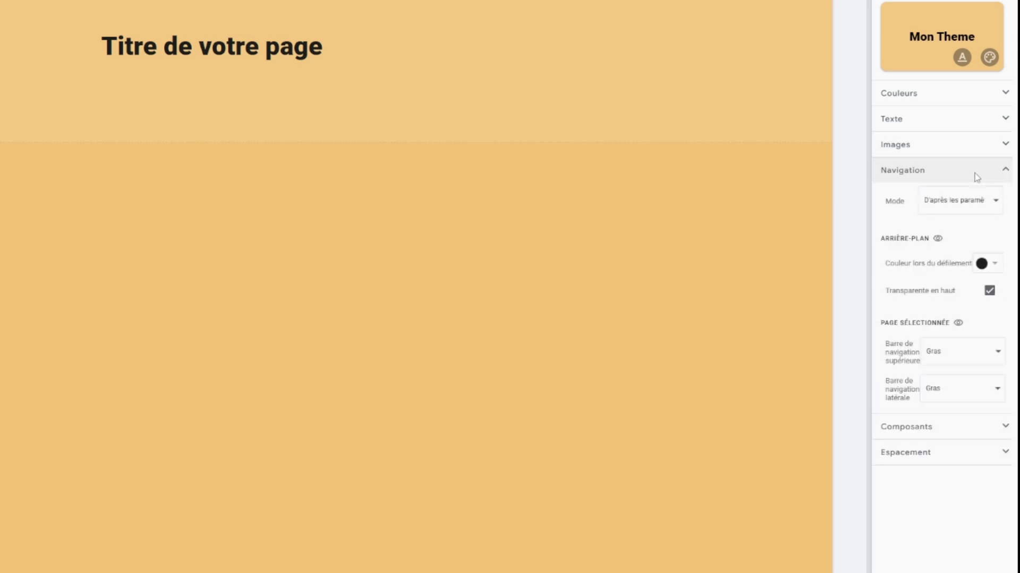
pyautogui.click(964, 200)
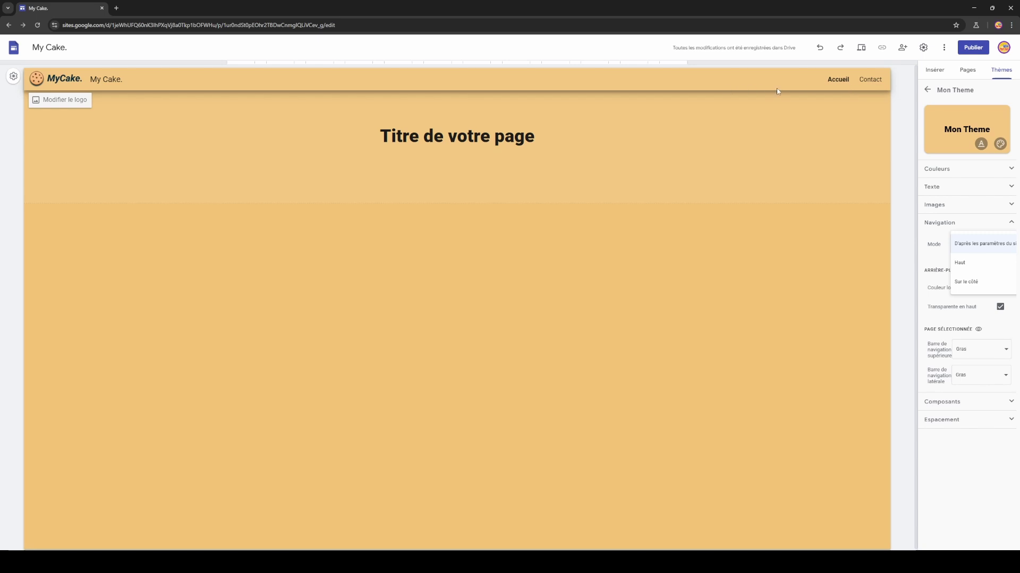
pyautogui.click(965, 282)
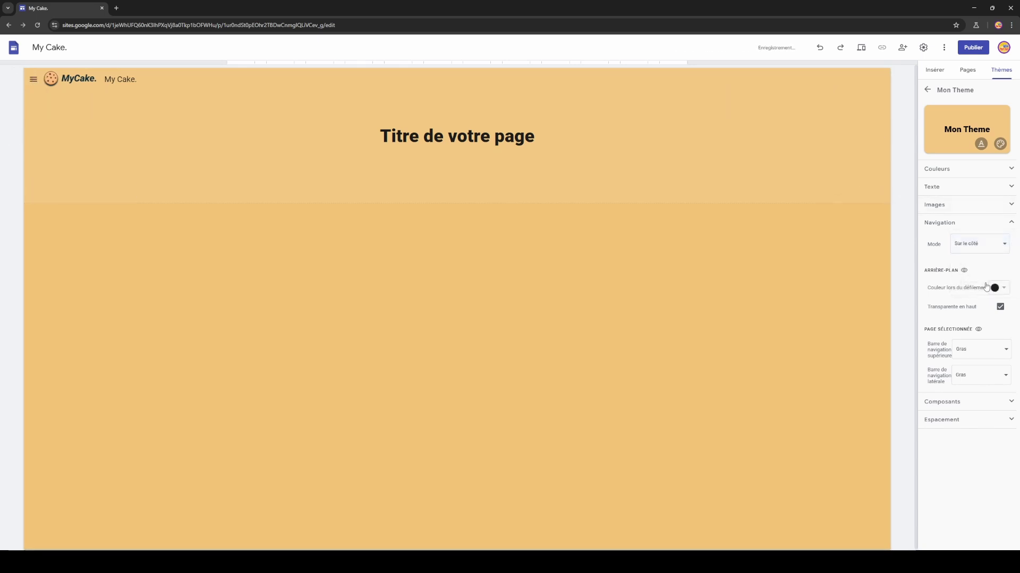
pyautogui.click(33, 79)
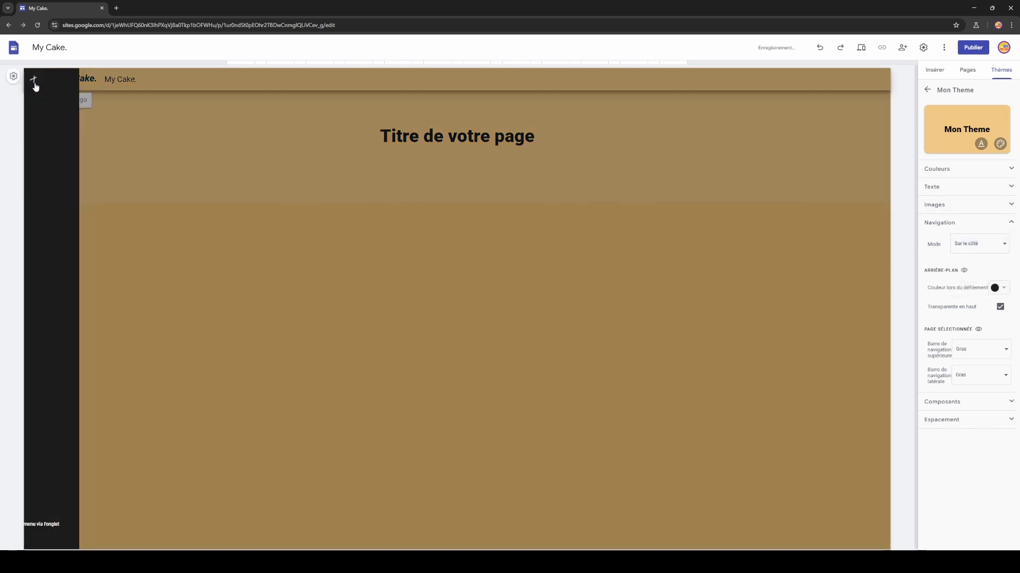
# Close the site's side menu and set the theme's navigation mode to "D'après les paramètres du site".
pyautogui.click(34, 81)
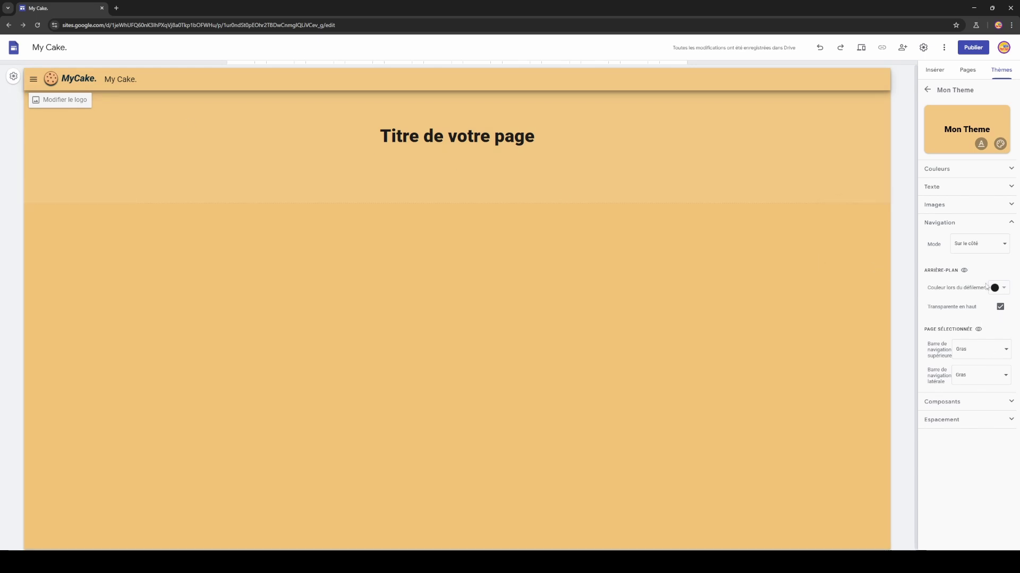
pyautogui.click(980, 245)
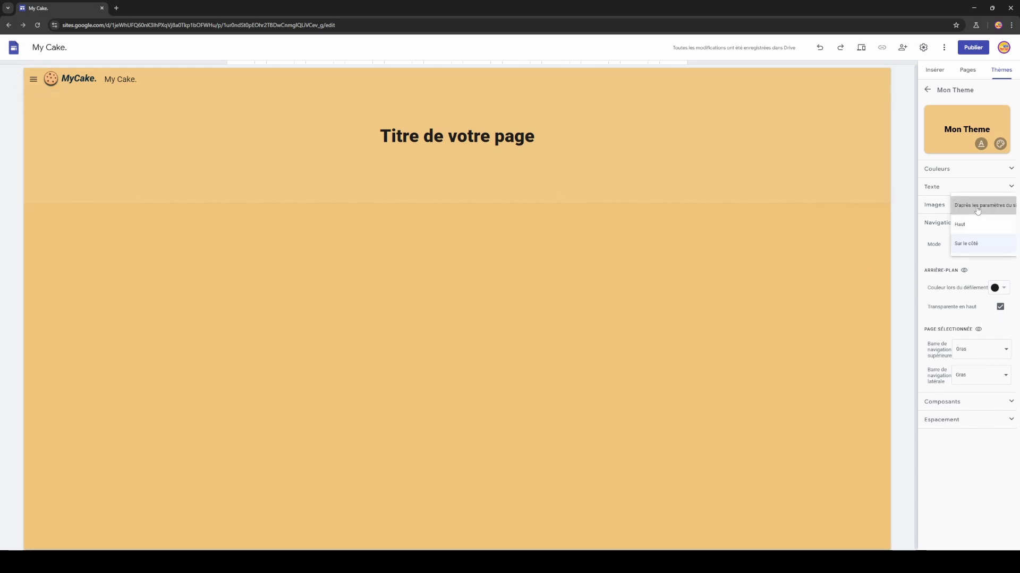
pyautogui.click(977, 211)
pyautogui.click(978, 244)
pyautogui.click(972, 263)
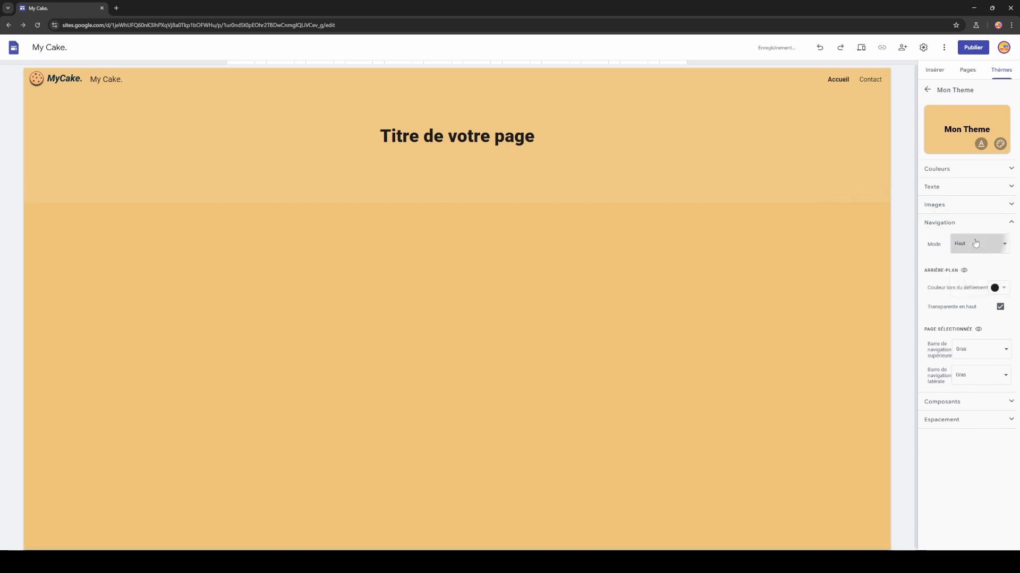
pyautogui.click(975, 243)
pyautogui.click(976, 212)
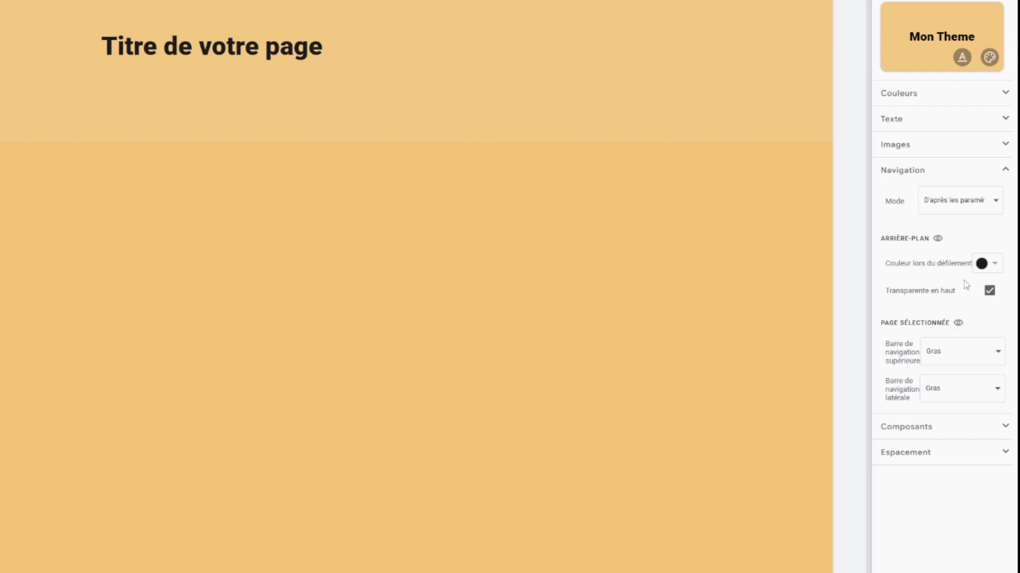
# In the theme's component settings, set Style 1's filled button to the dark-blue theme colour and preview the button types.
pyautogui.click(958, 174)
pyautogui.click(951, 203)
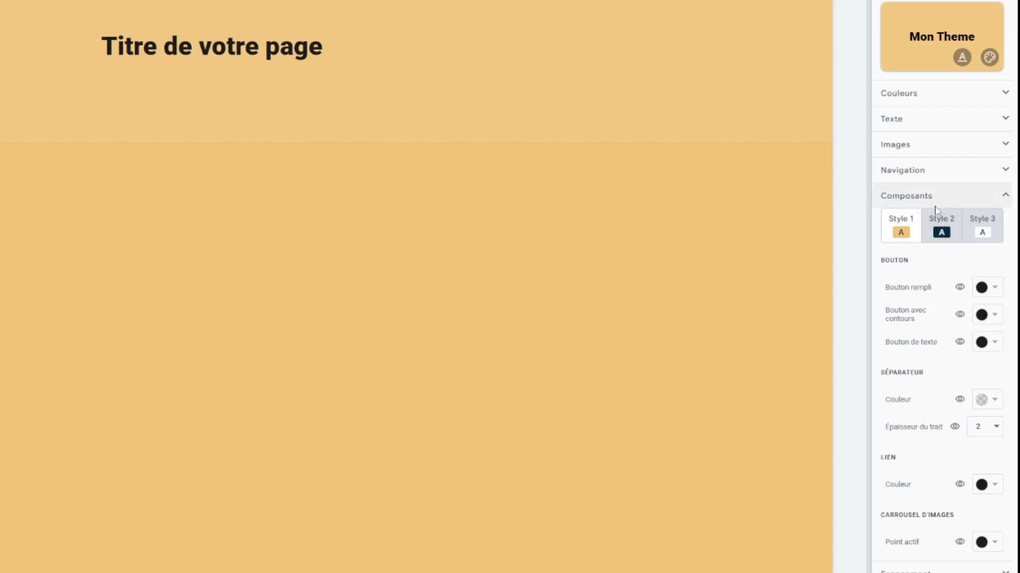
pyautogui.click(961, 288)
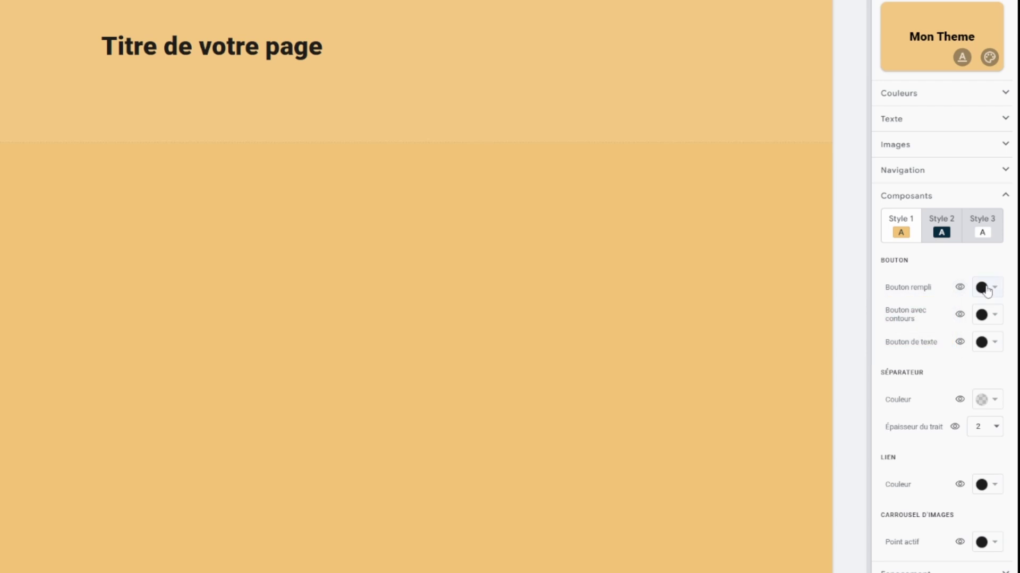
pyautogui.click(986, 287)
pyautogui.click(882, 472)
pyautogui.click(960, 288)
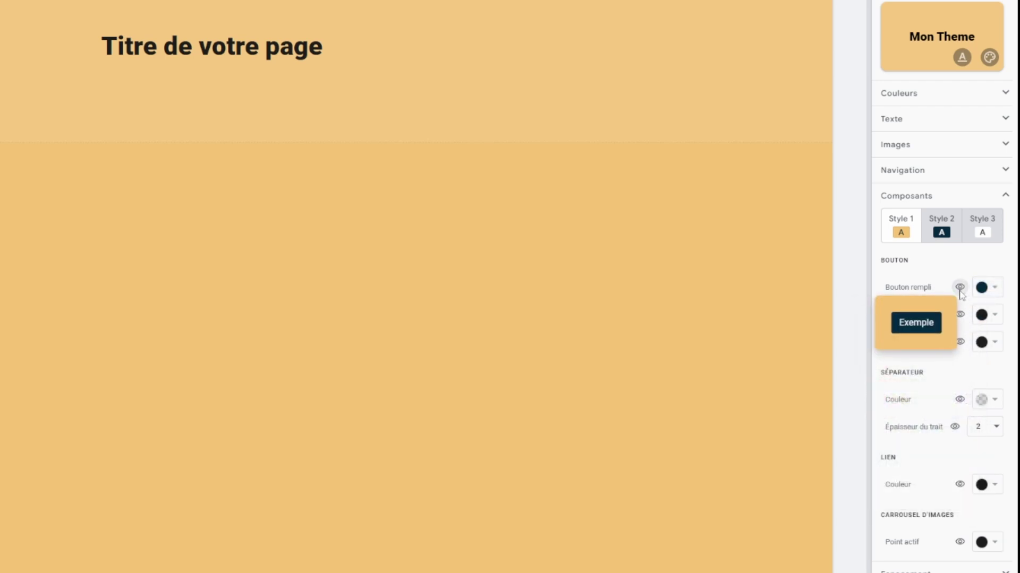
pyautogui.click(960, 289)
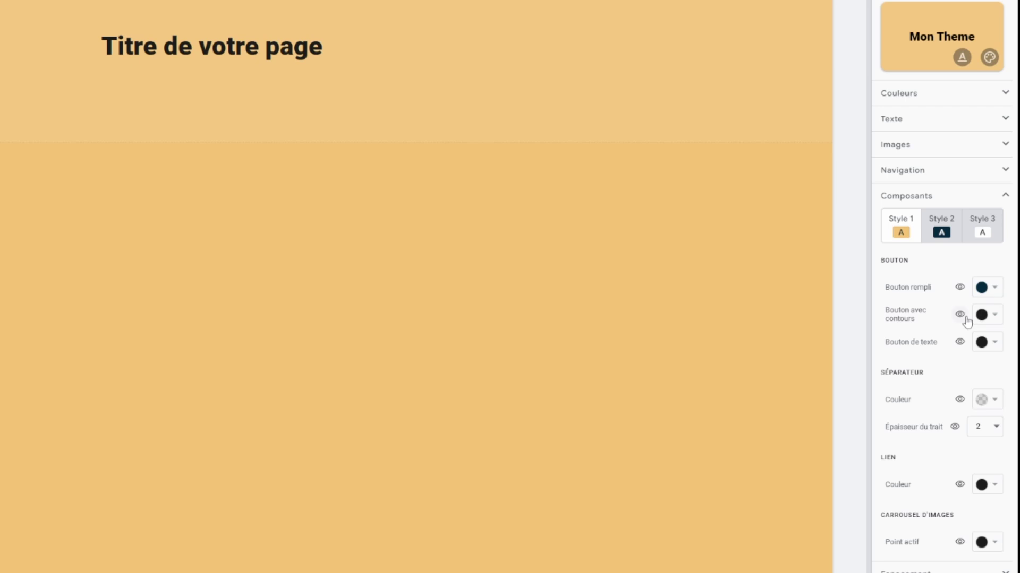
pyautogui.click(964, 316)
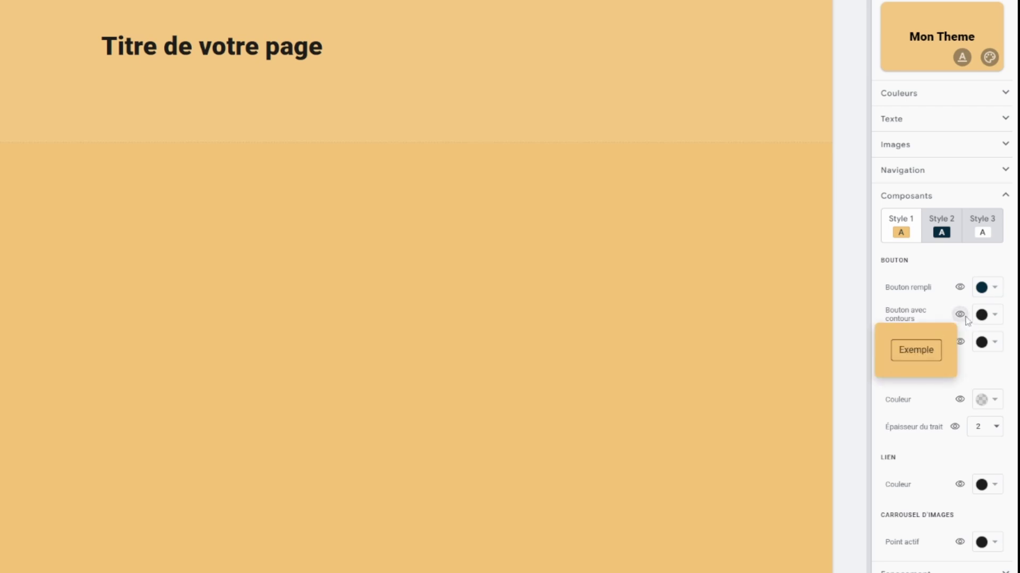
pyautogui.click(960, 343)
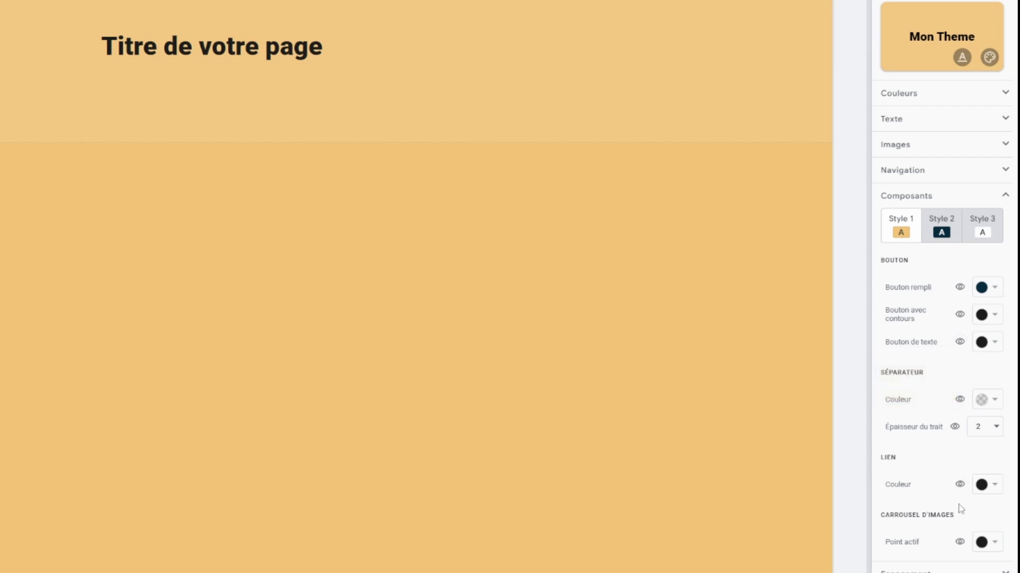
# Set Style 1's link colour and the image carousel's active dot to the dark-blue theme colour.
pyautogui.click(982, 486)
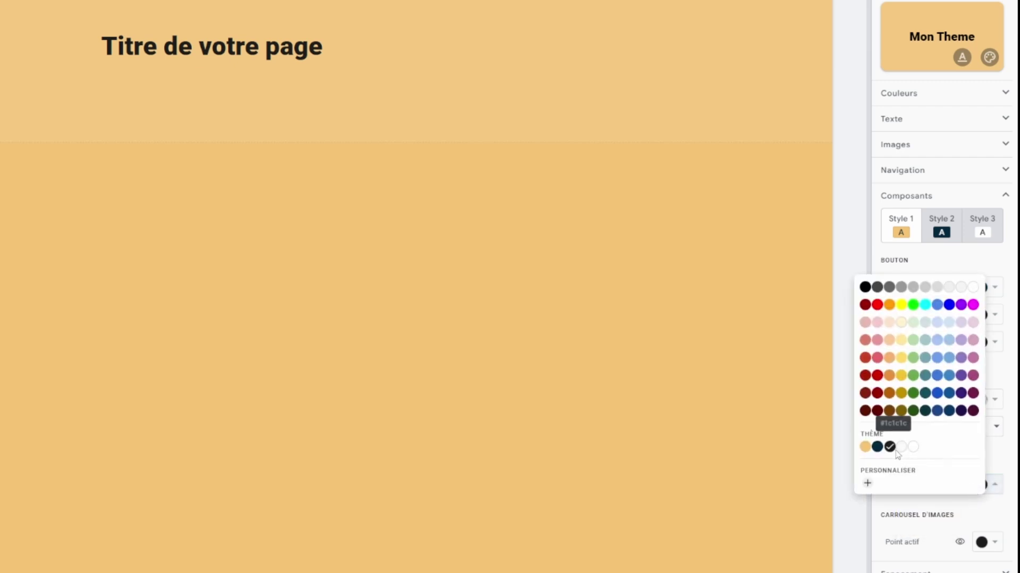
pyautogui.click(882, 440)
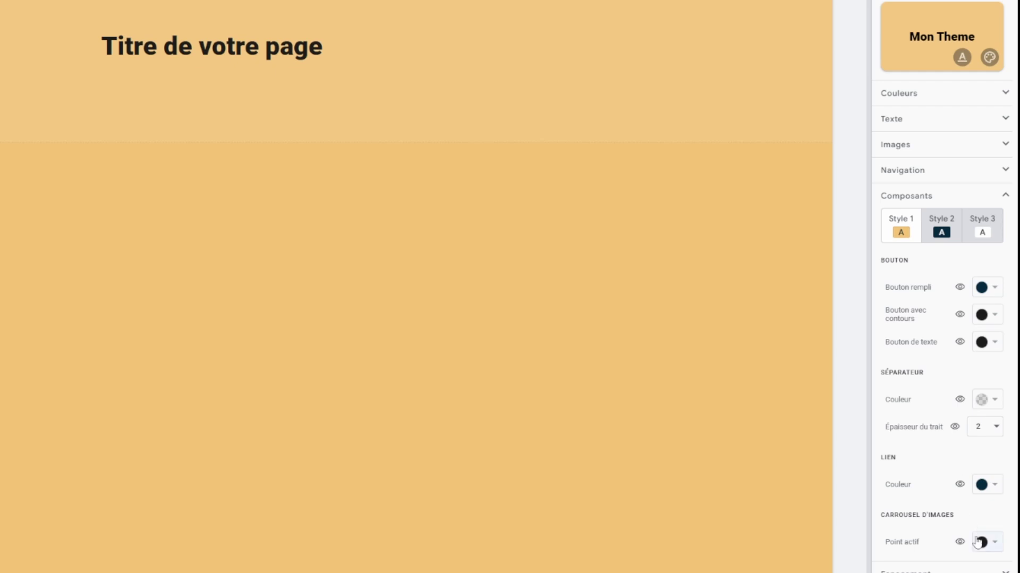
pyautogui.moveTo(960, 543)
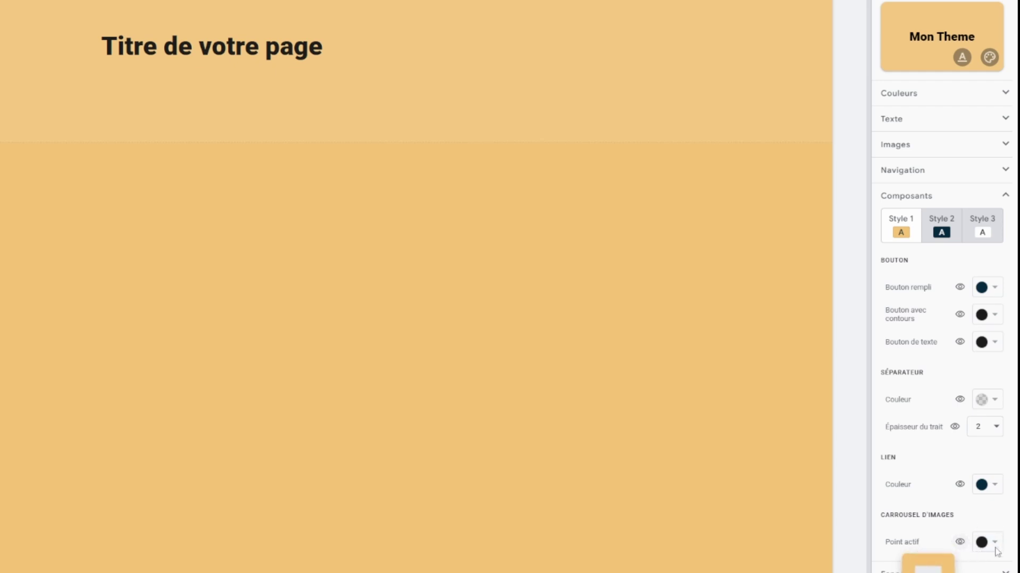
pyautogui.click(981, 542)
pyautogui.click(879, 506)
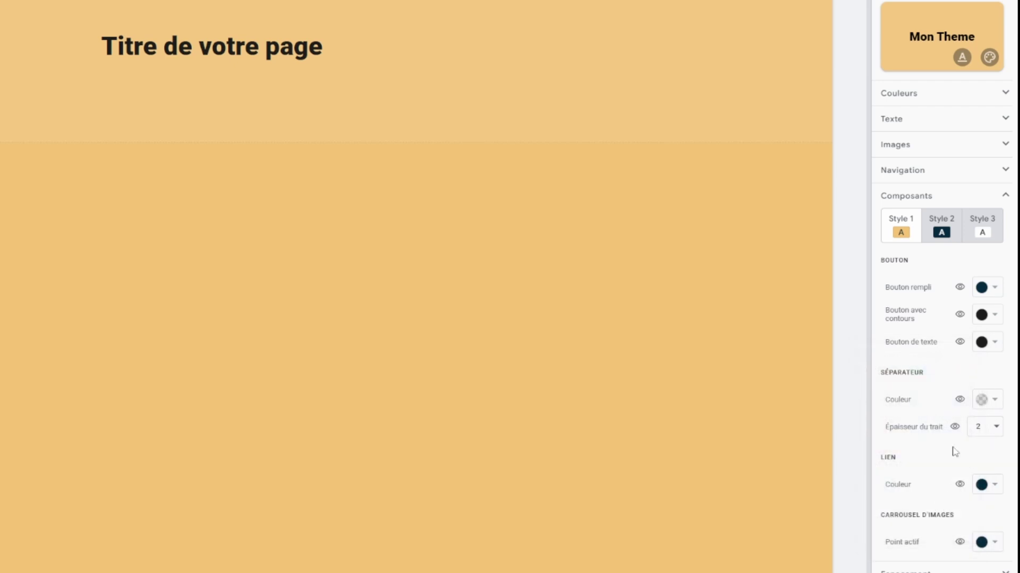
# Review the theme's component colours for Style 2 and Style 3.
pyautogui.click(941, 229)
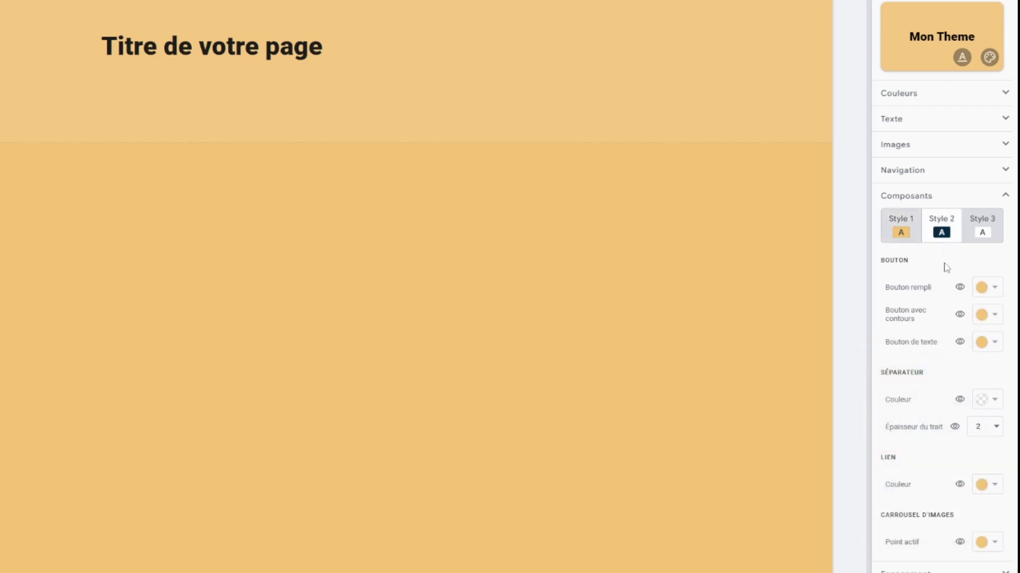
pyautogui.moveTo(961, 288)
pyautogui.click(984, 233)
pyautogui.click(944, 234)
pyautogui.click(967, 198)
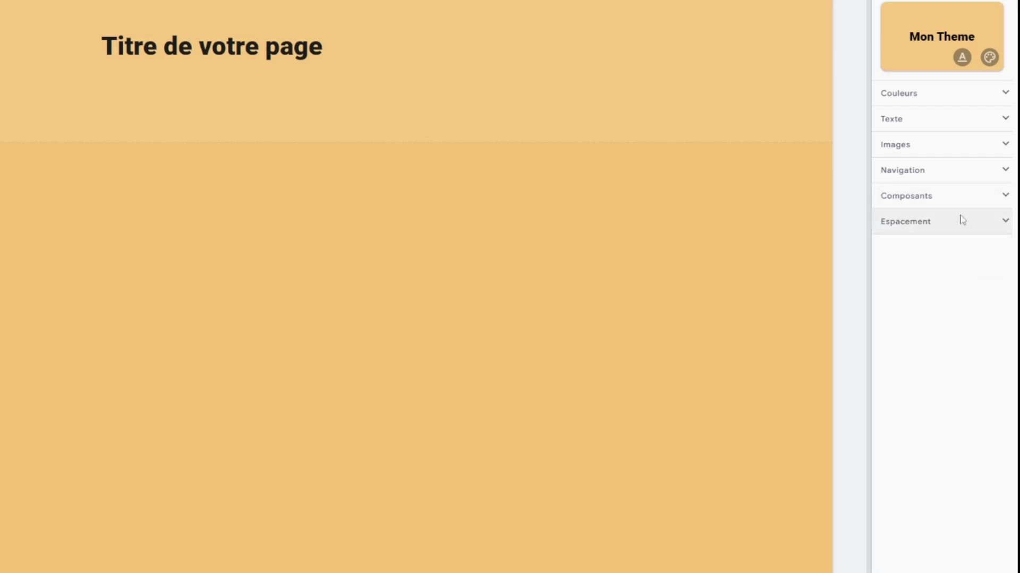
# Set the theme's site width to "Complet", leave the theme settings and show the insertable content.
pyautogui.click(959, 221)
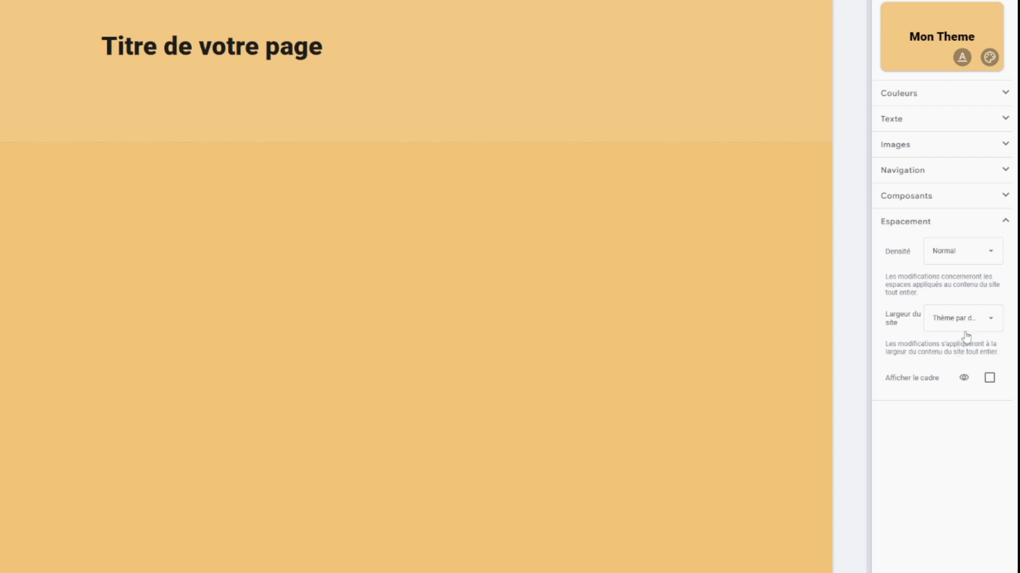
pyautogui.click(953, 324)
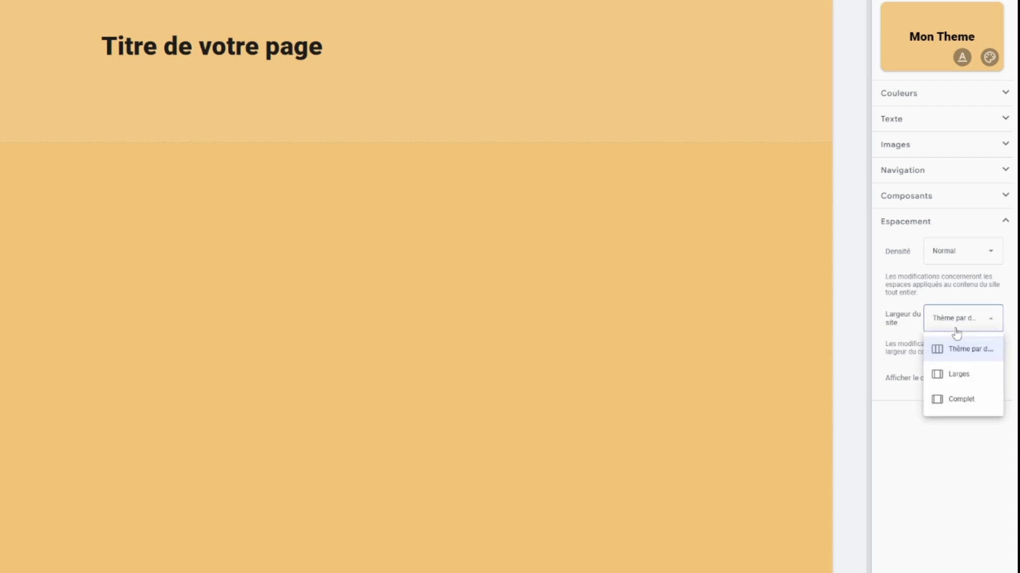
pyautogui.click(972, 411)
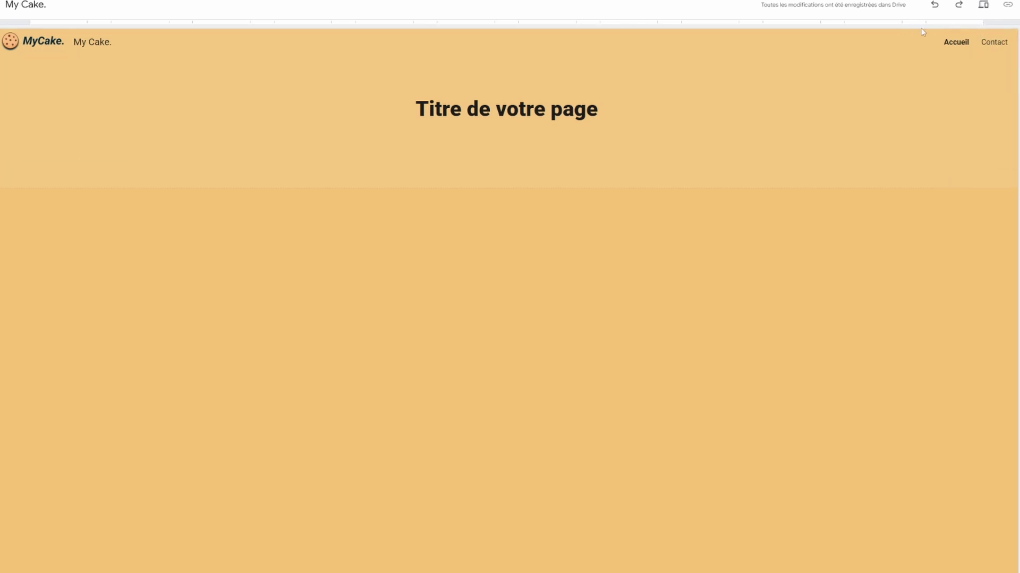
pyautogui.click(1000, 70)
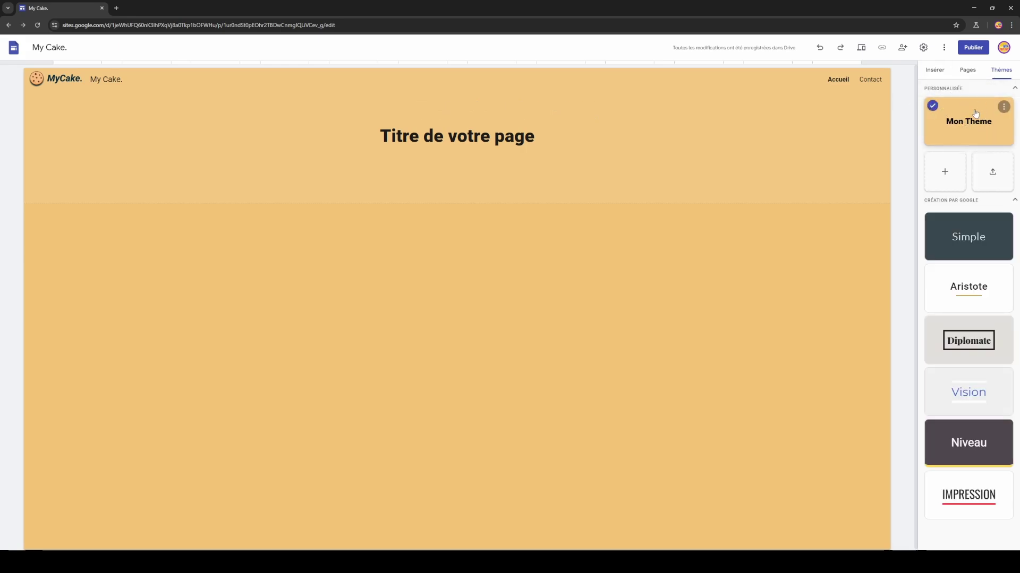
pyautogui.click(935, 71)
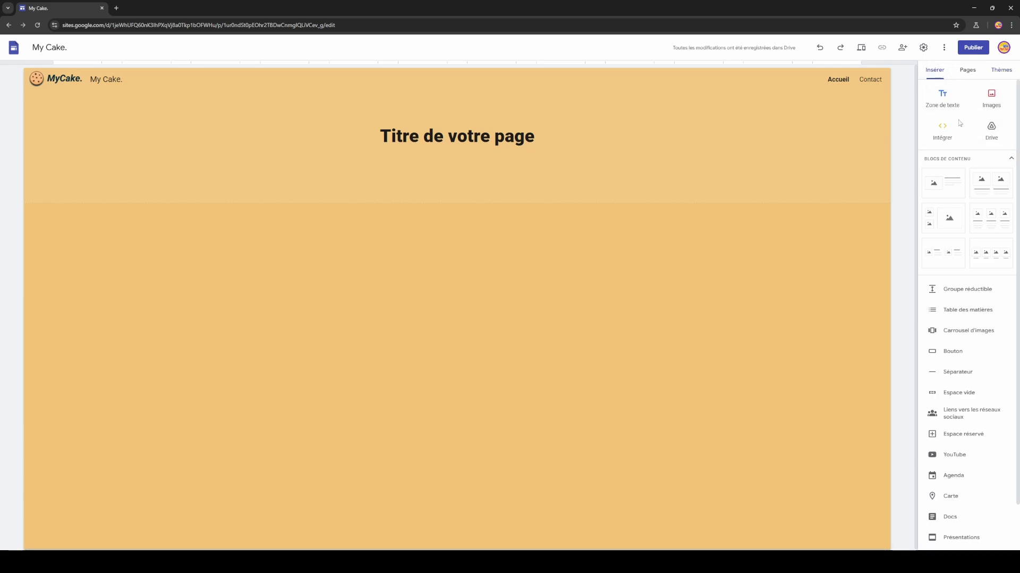
# Replace the Accueil page's title with "My Cake" and add a second line reading "Shop" beneath it.
pyautogui.moveTo(476, 108)
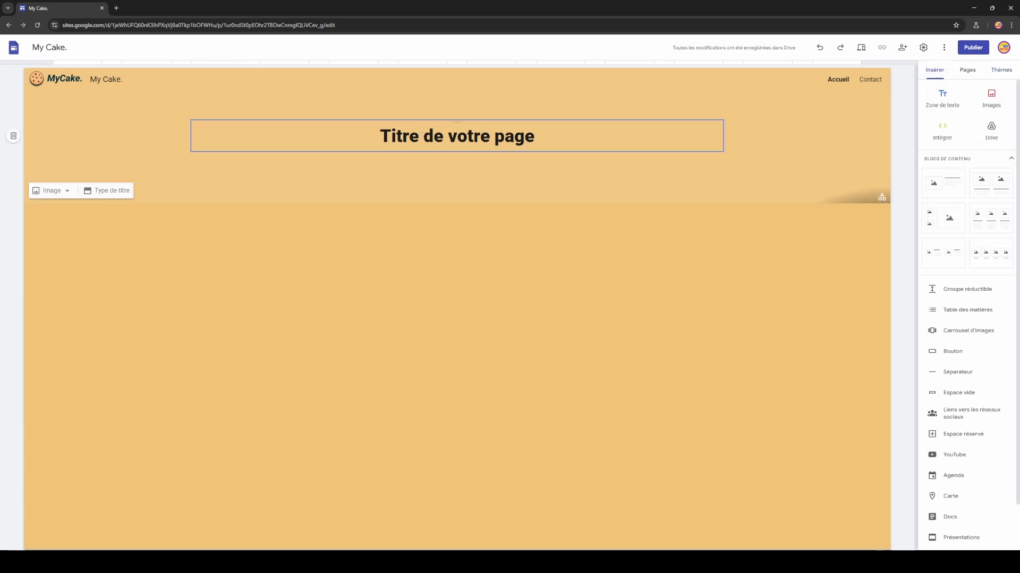
pyautogui.doubleClick(435, 137)
pyautogui.tripleClick(424, 137)
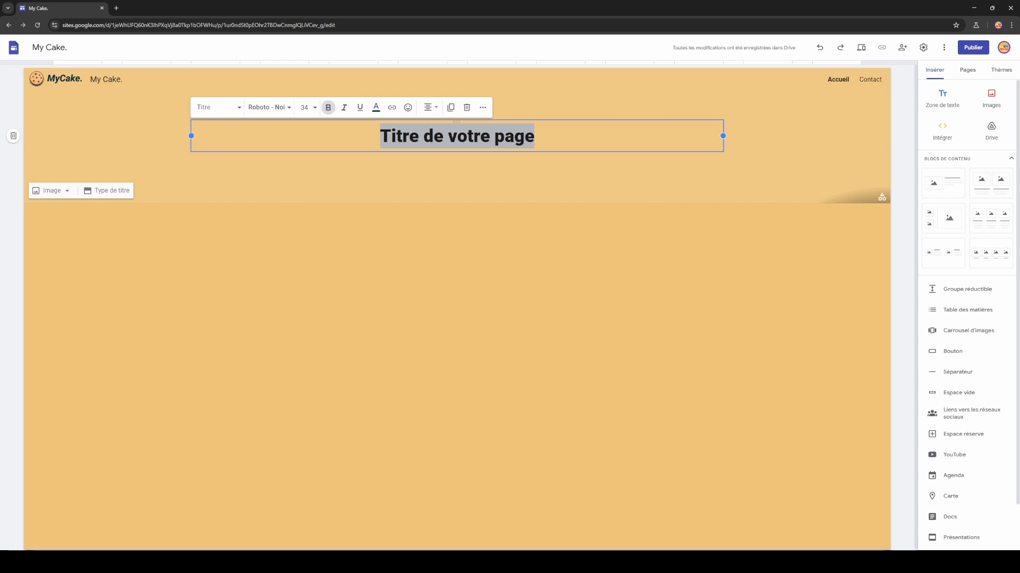
pyautogui.write('M')
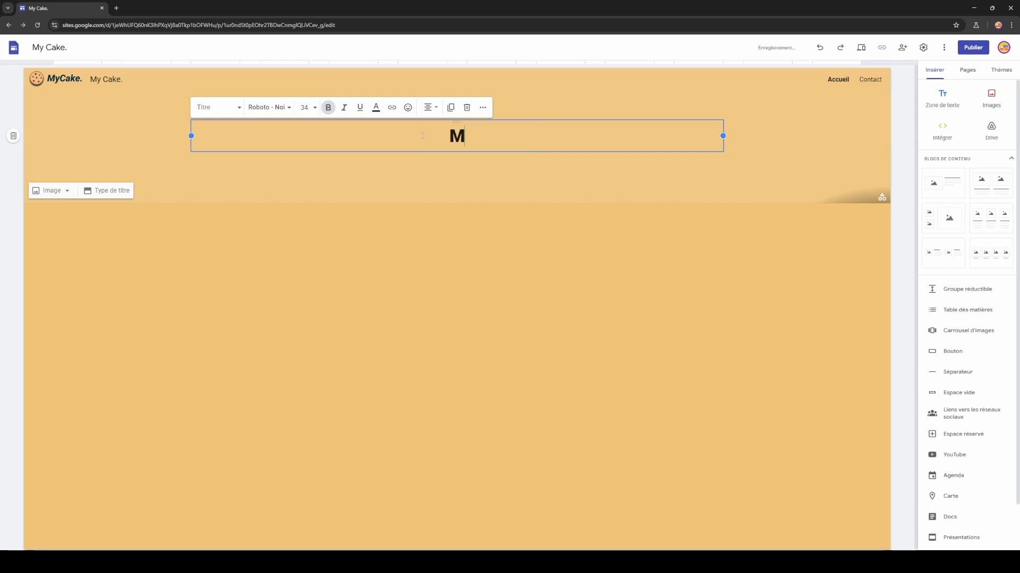
pyautogui.write('y Shope')
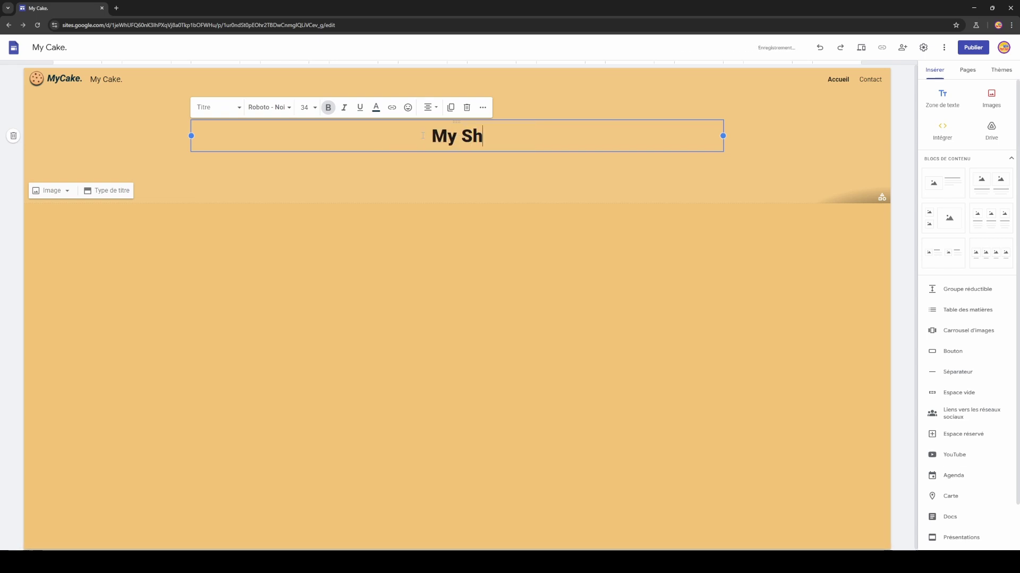
pyautogui.press('BackSpace')
pyautogui.press('BackSpace')
pyautogui.press('BackSpace')
pyautogui.press('BackSpace')
pyautogui.press('BackSpace')
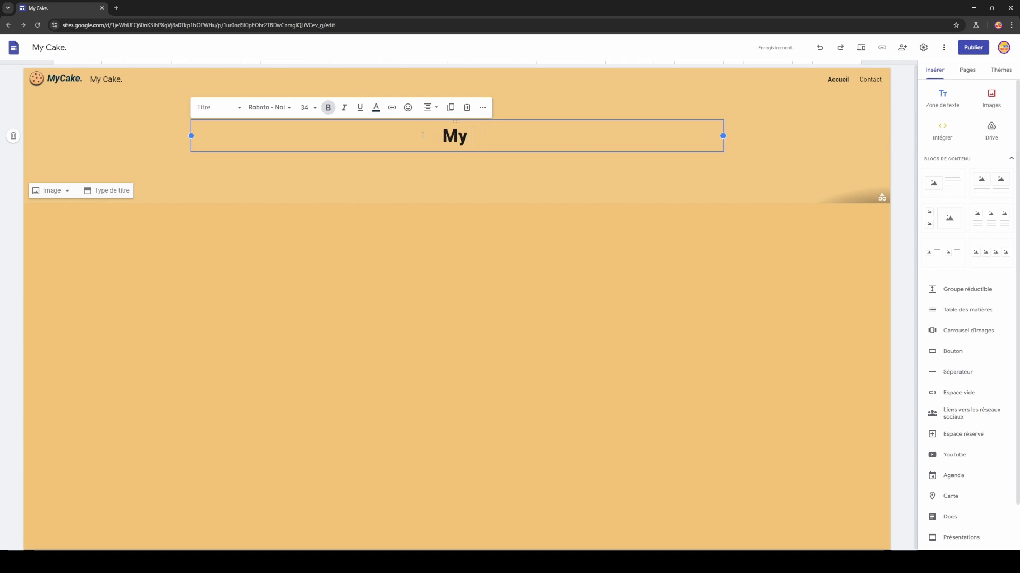
pyautogui.write('Cake')
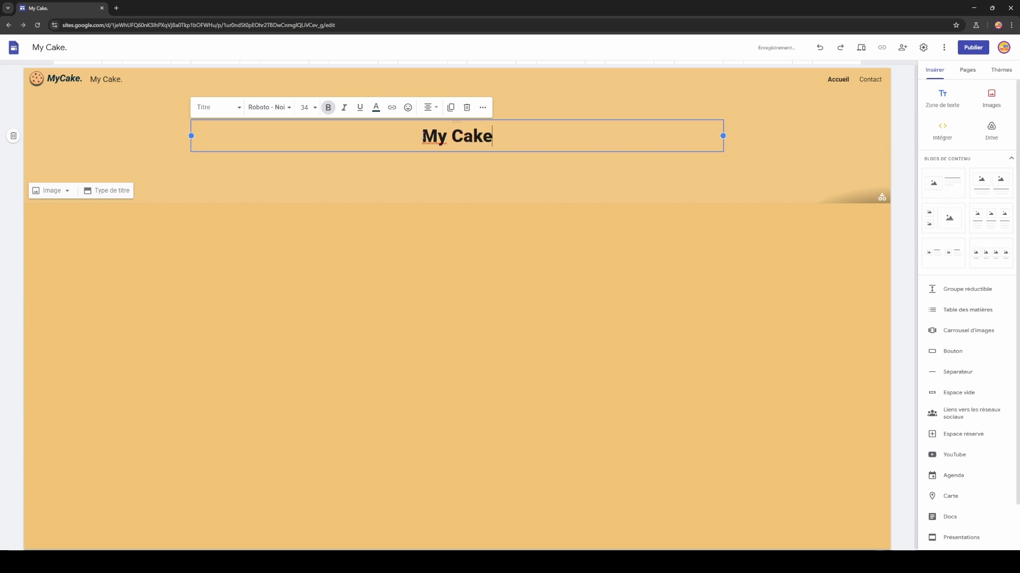
pyautogui.press('Return')
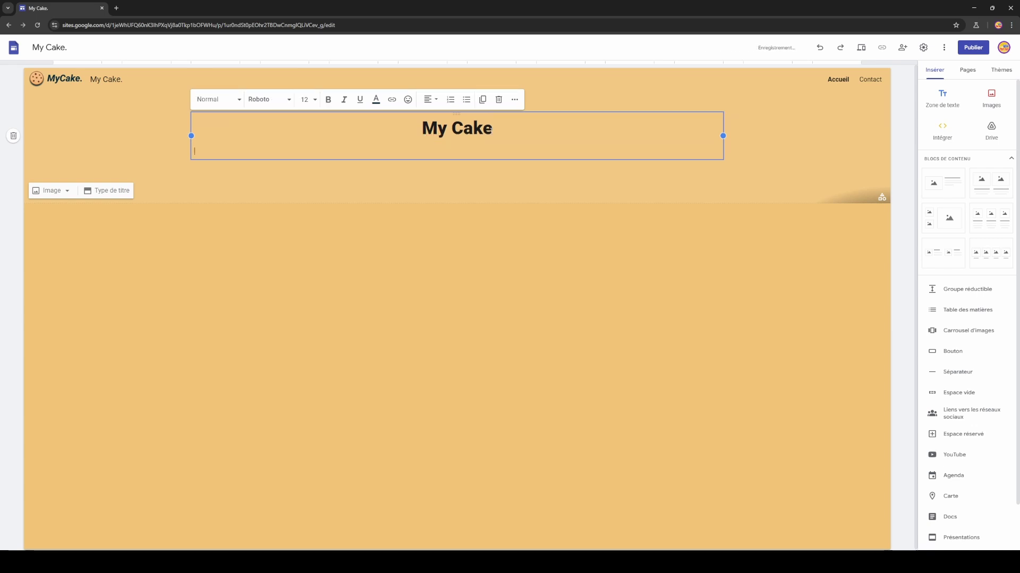
pyautogui.write('Shop')
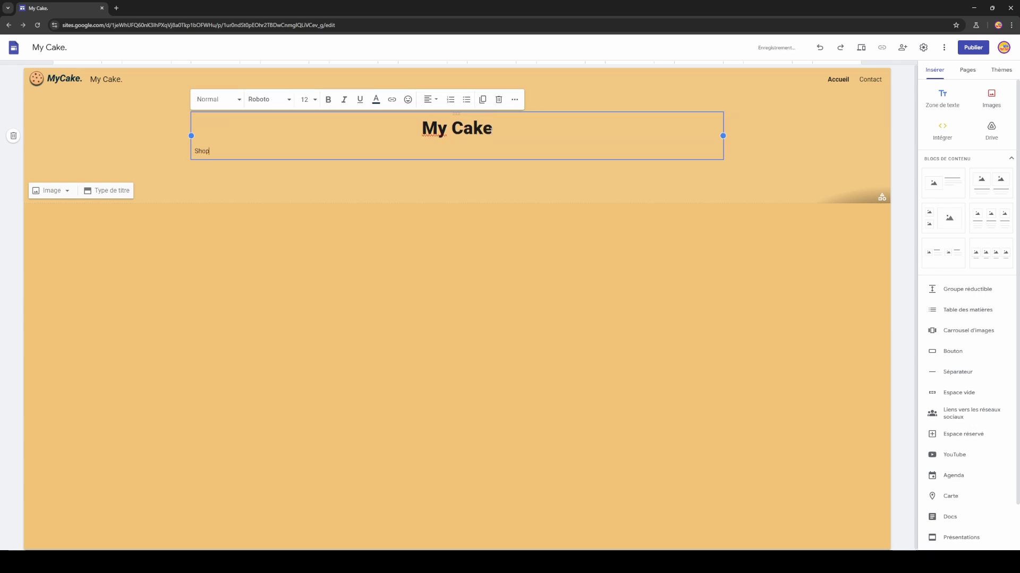
# Set the font size of the "My Cake" title to 150.
pyautogui.tripleClick(452, 135)
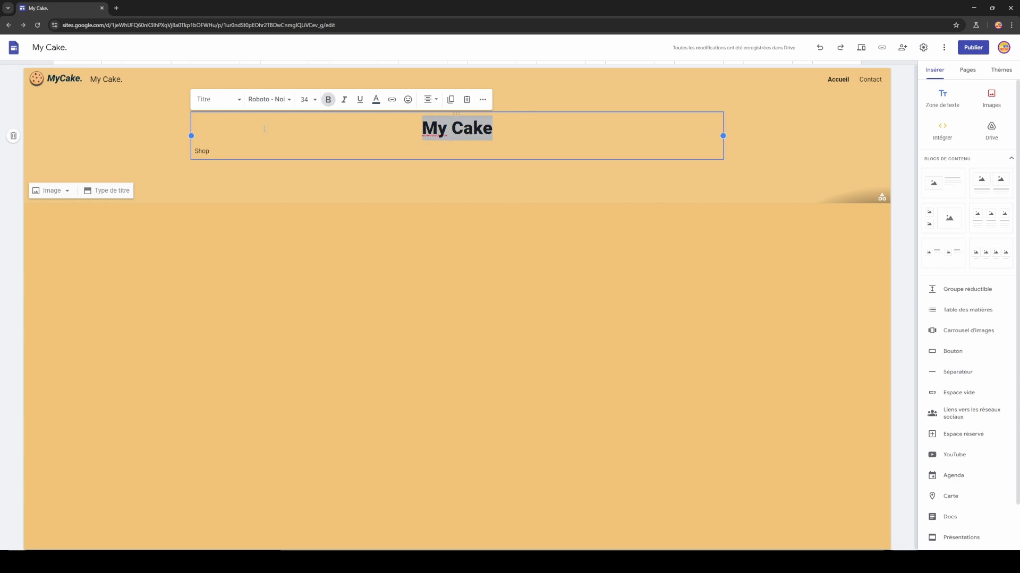
pyautogui.click(304, 100)
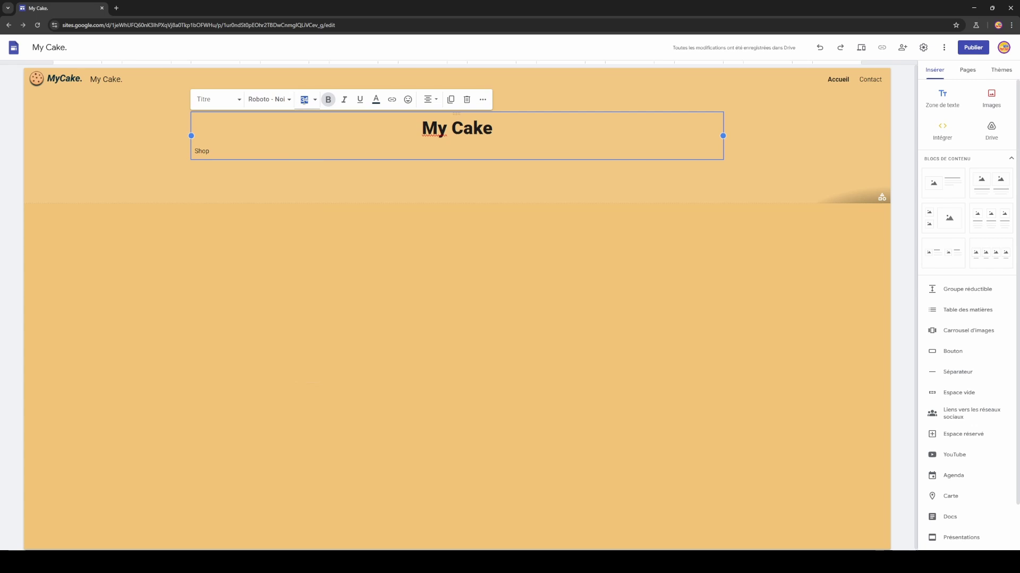
pyautogui.write('50')
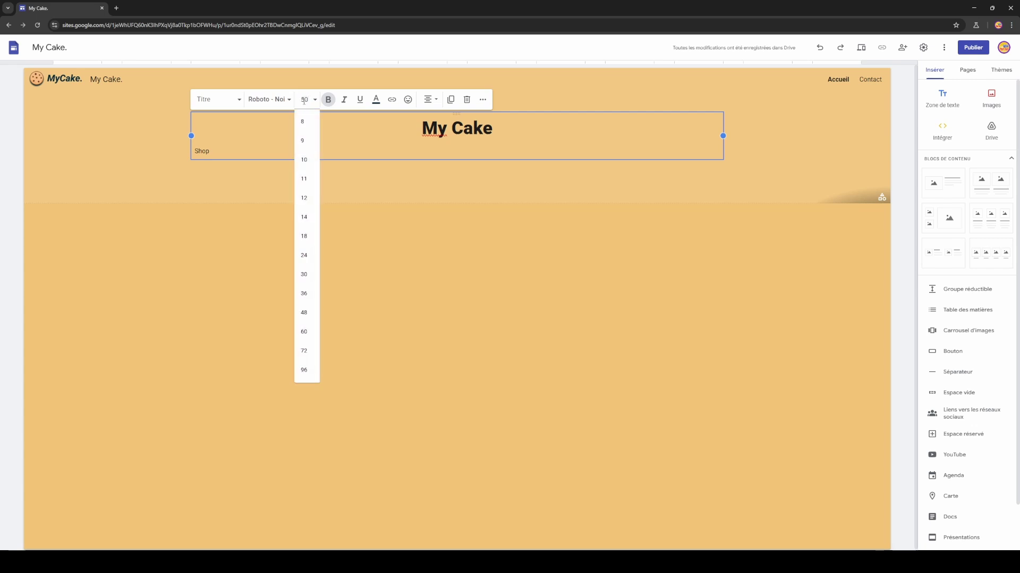
pyautogui.press('Return')
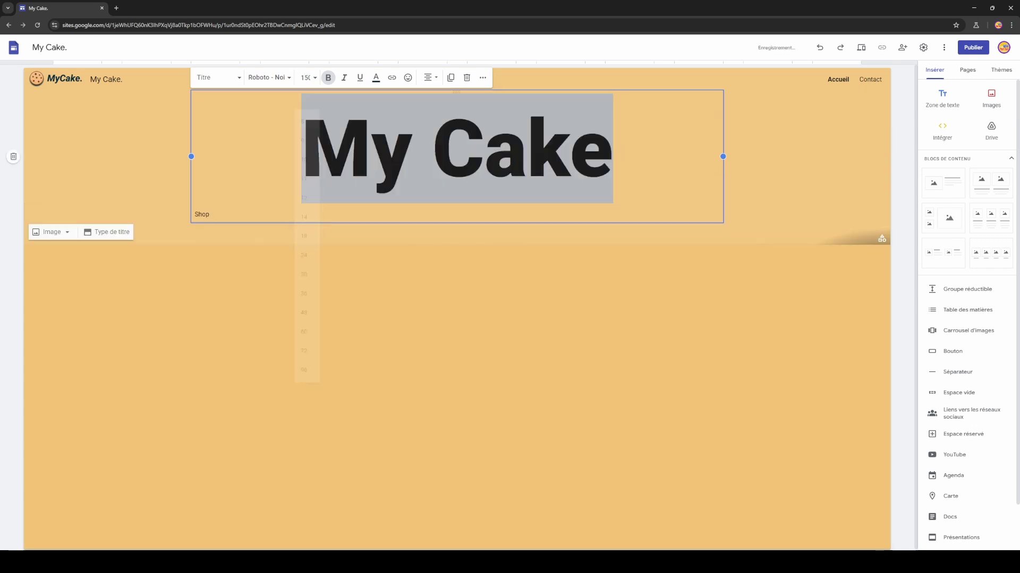
pyautogui.click(314, 78)
# Set the font size of the "Shop" line beneath the title to 150.
pyautogui.click(209, 215)
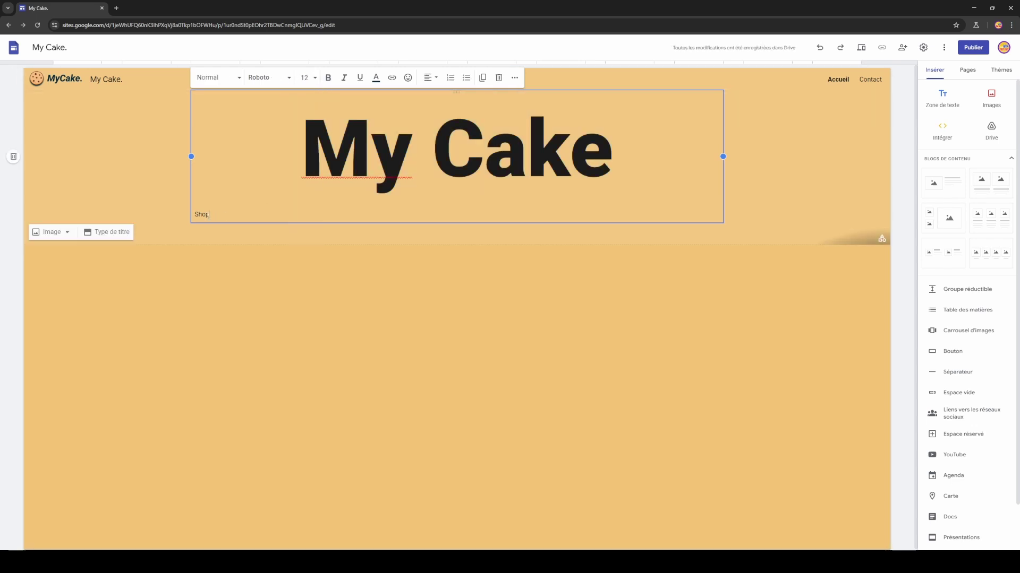
pyautogui.doubleClick(205, 214)
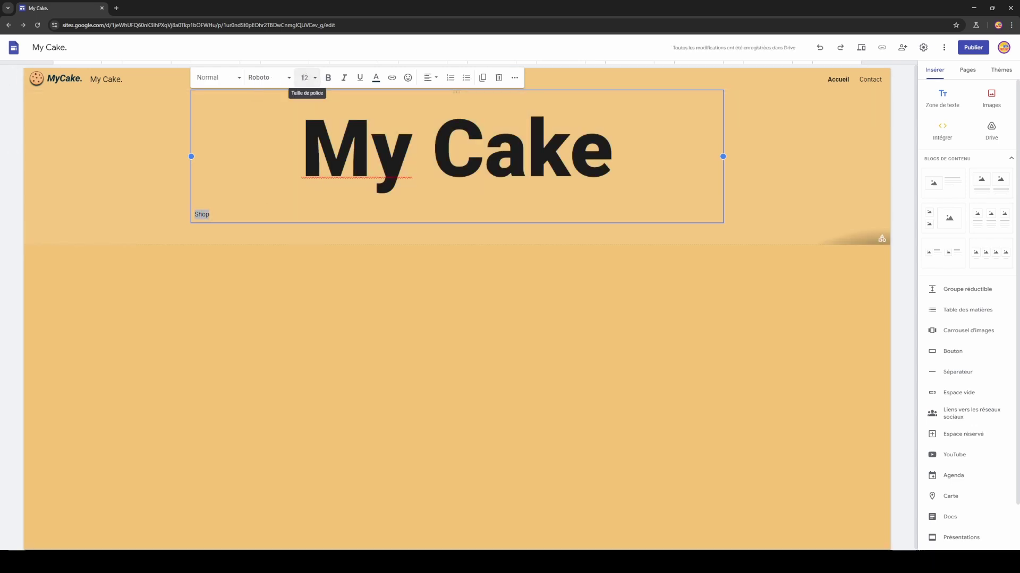
pyautogui.click(306, 78)
pyautogui.write('50')
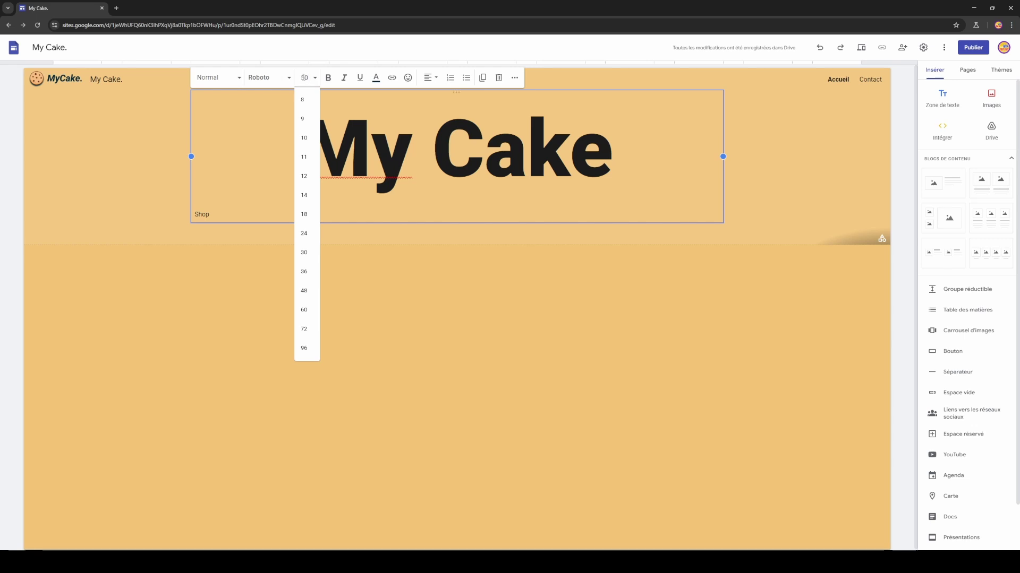
pyautogui.press('Return')
pyautogui.click(304, 78)
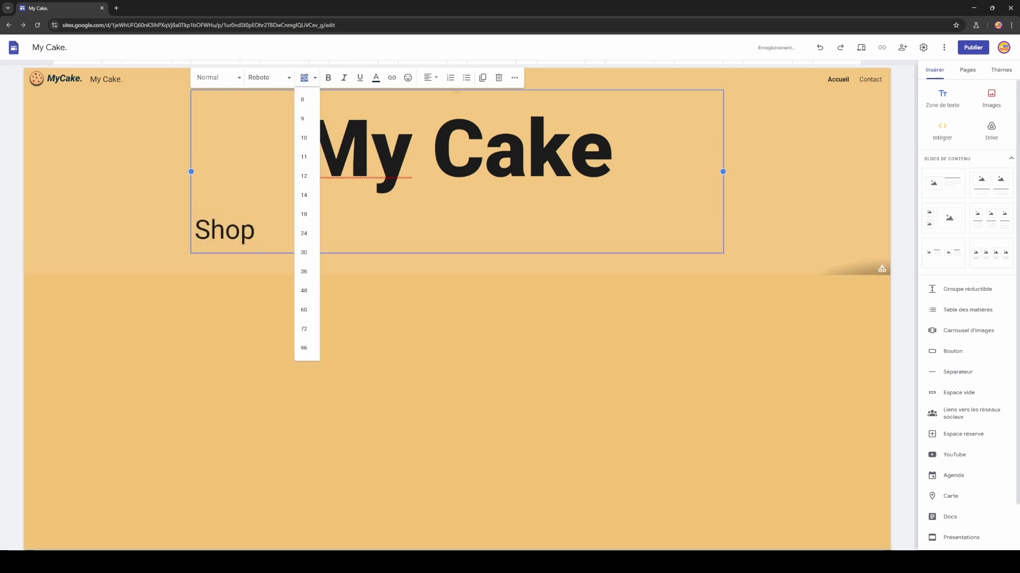
pyautogui.click(303, 77)
pyautogui.write('1')
pyautogui.press('Return')
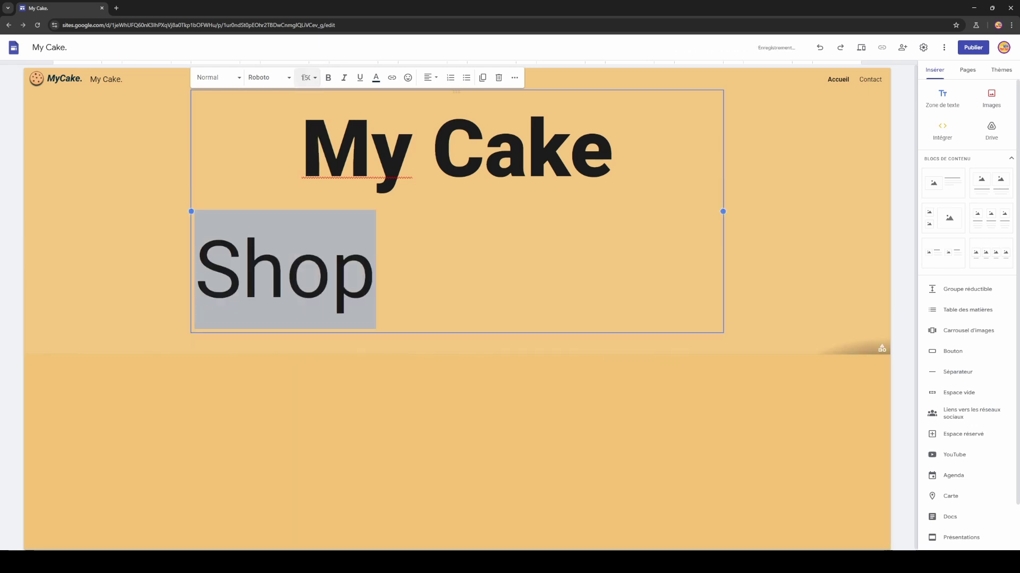
# Change the text colour of the word "Shop" to the theme's white.
pyautogui.click(409, 398)
pyautogui.moveTo(387, 267); pyautogui.dragTo(195, 267)
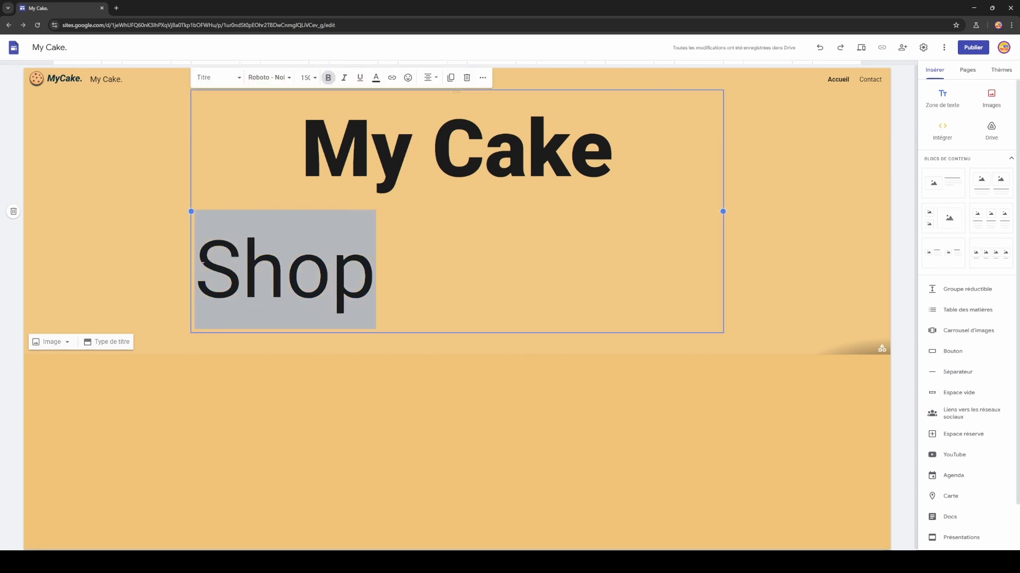
pyautogui.click(376, 78)
pyautogui.click(396, 209)
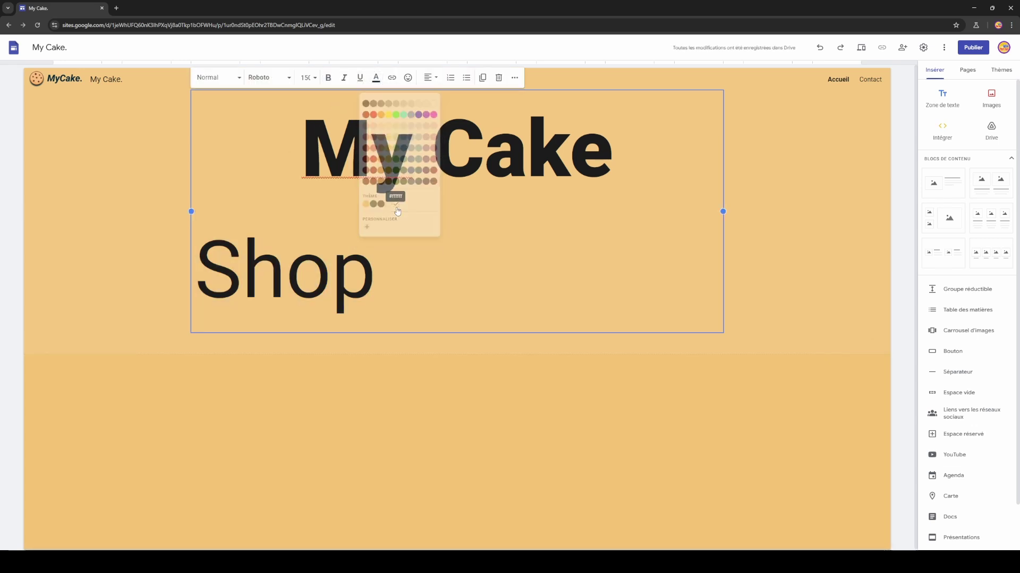
pyautogui.click(300, 135)
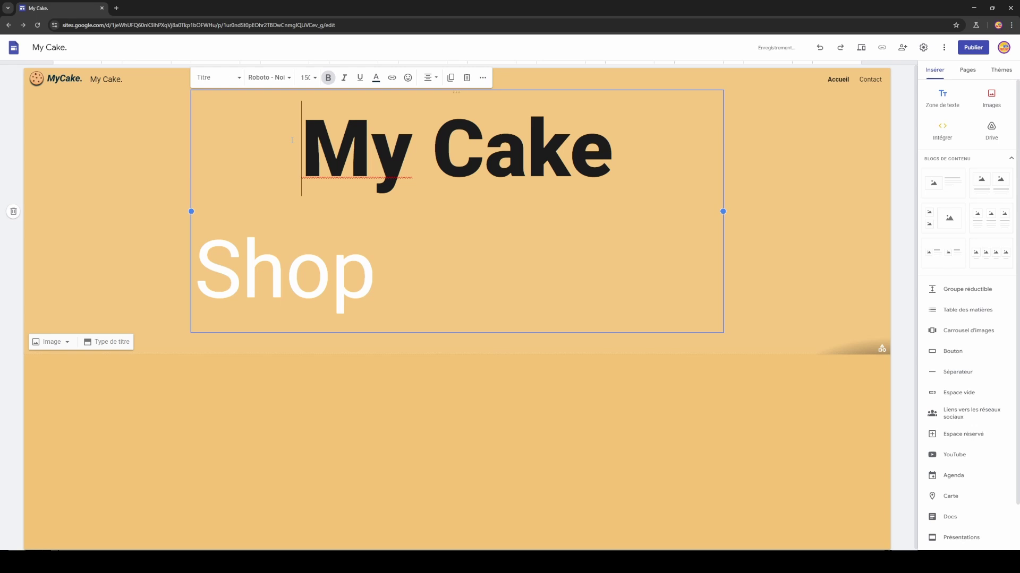
# Centre the "Shop" line horizontally beneath the title.
pyautogui.doubleClick(266, 260)
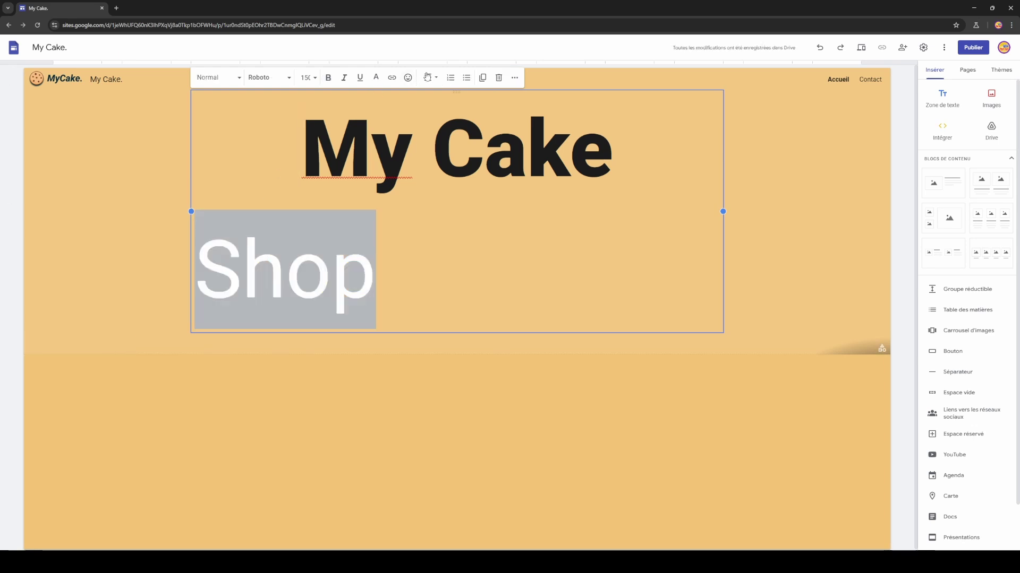
pyautogui.click(429, 77)
pyautogui.click(429, 118)
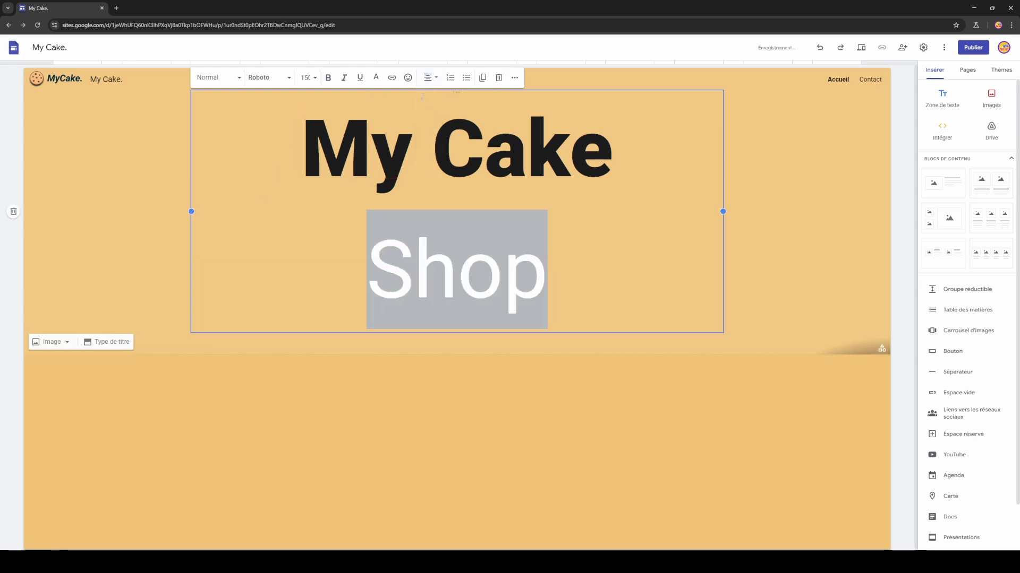
# Change the text colour of the "My Cake" title to the theme's dark navy blue.
pyautogui.tripleClick(388, 148)
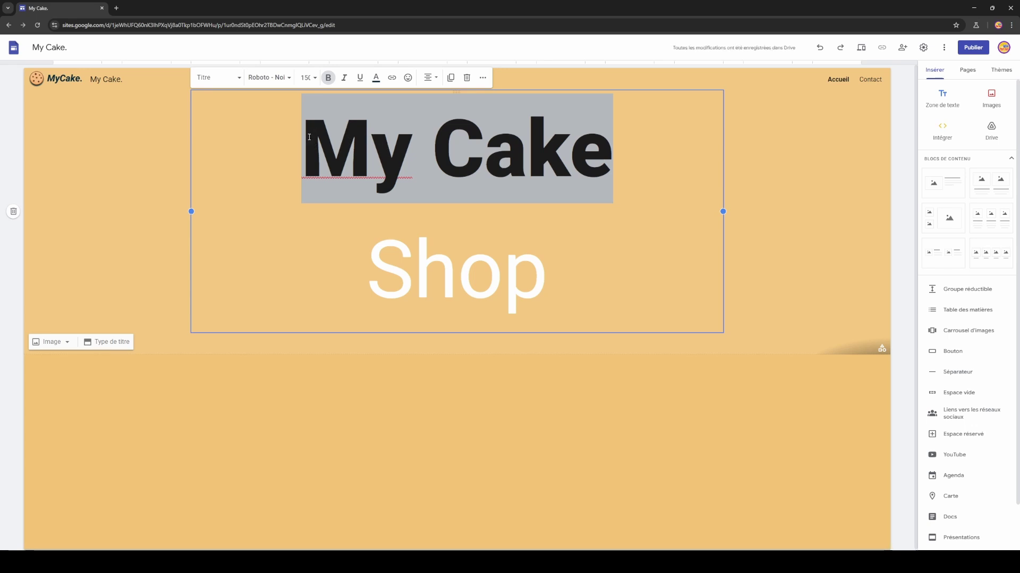
pyautogui.click(375, 80)
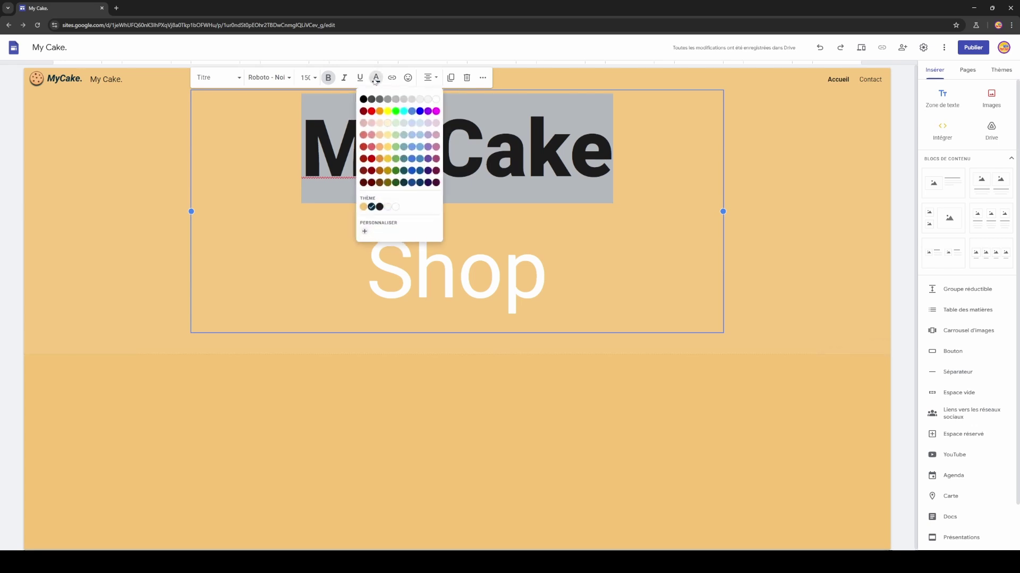
pyautogui.click(370, 209)
pyautogui.click(322, 203)
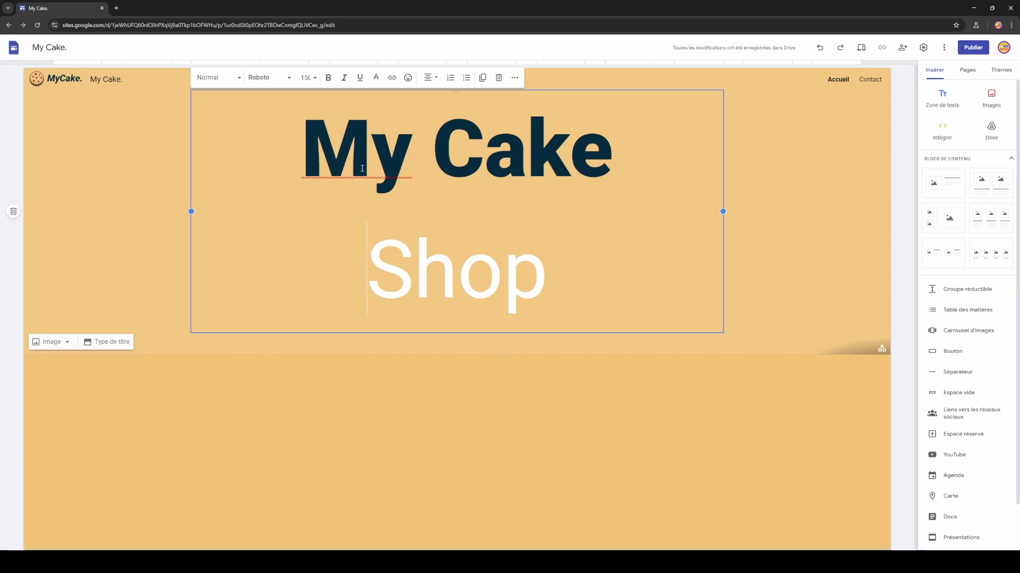
# Italicise the "My Cake" title and add a full stop after it so it reads "My Cake.".
pyautogui.tripleClick(483, 154)
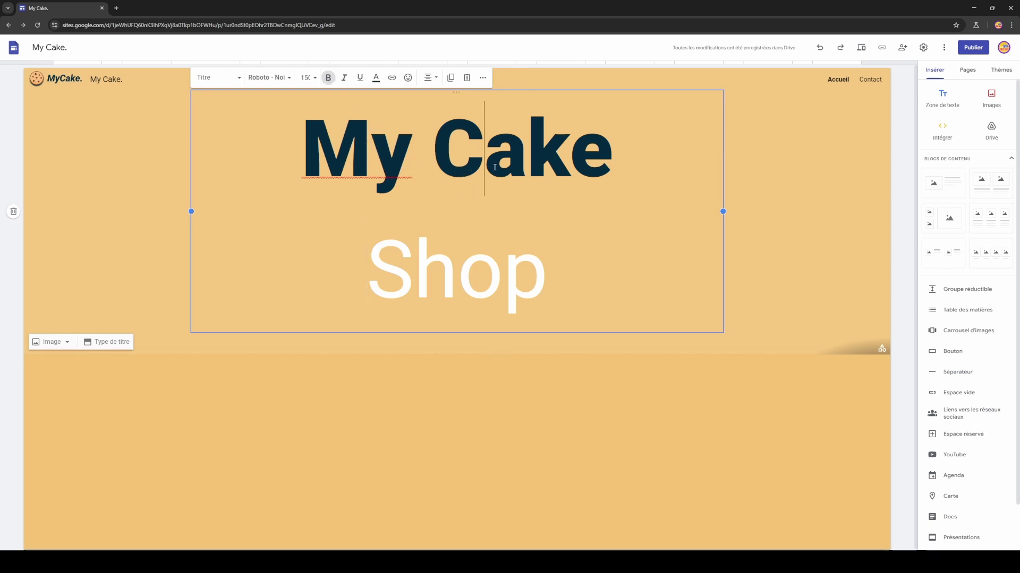
pyautogui.click(344, 78)
pyautogui.click(603, 185)
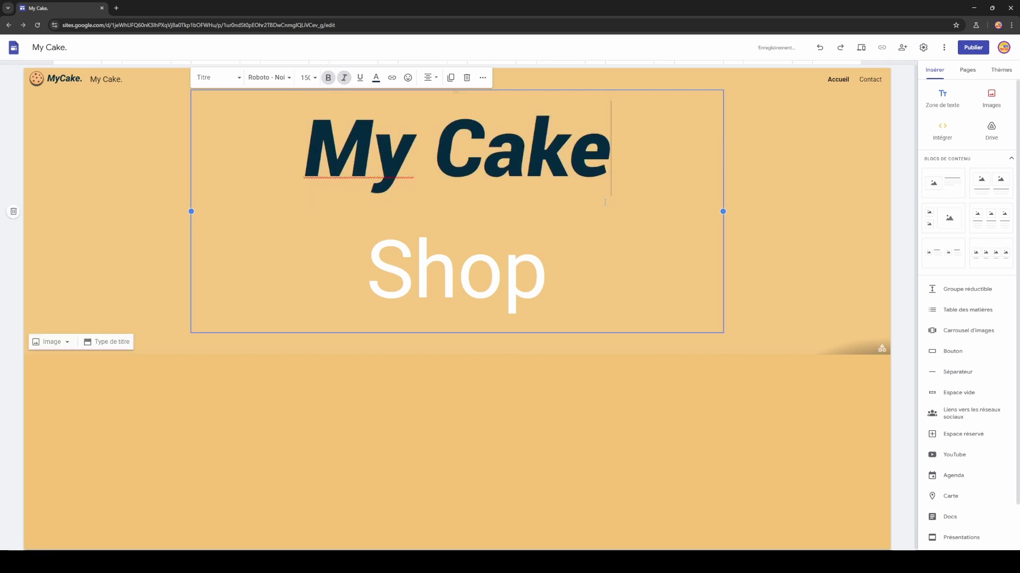
pyautogui.write('.')
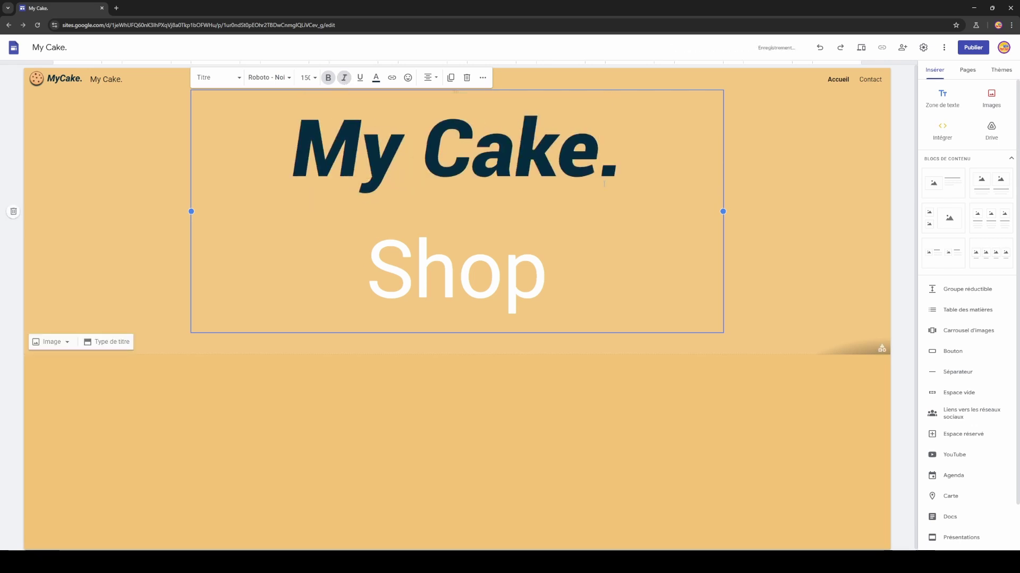
pyautogui.press('Down')
pyautogui.click(457, 238)
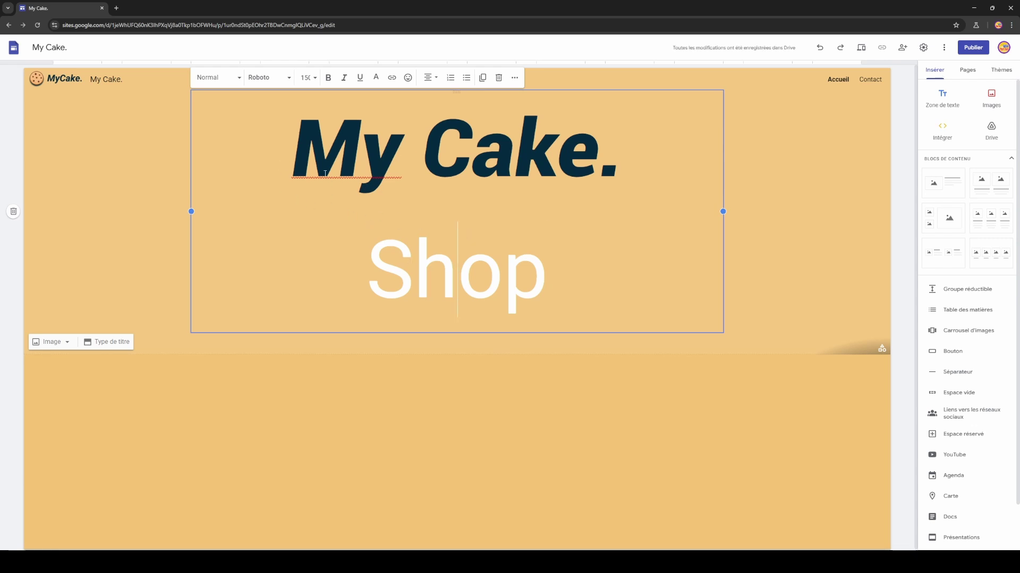
# Set both header lines to Simple line spacing, then apply custom spacing of 1 with 0 pt before and after the paragraphs.
pyautogui.click(278, 189)
pyautogui.moveTo(279, 190); pyautogui.dragTo(550, 289)
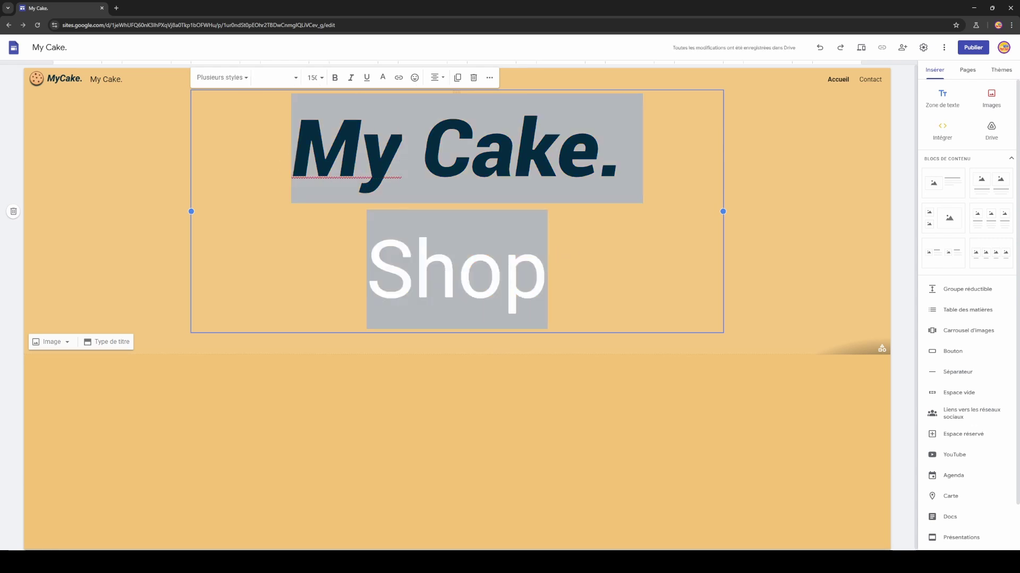
pyautogui.click(488, 79)
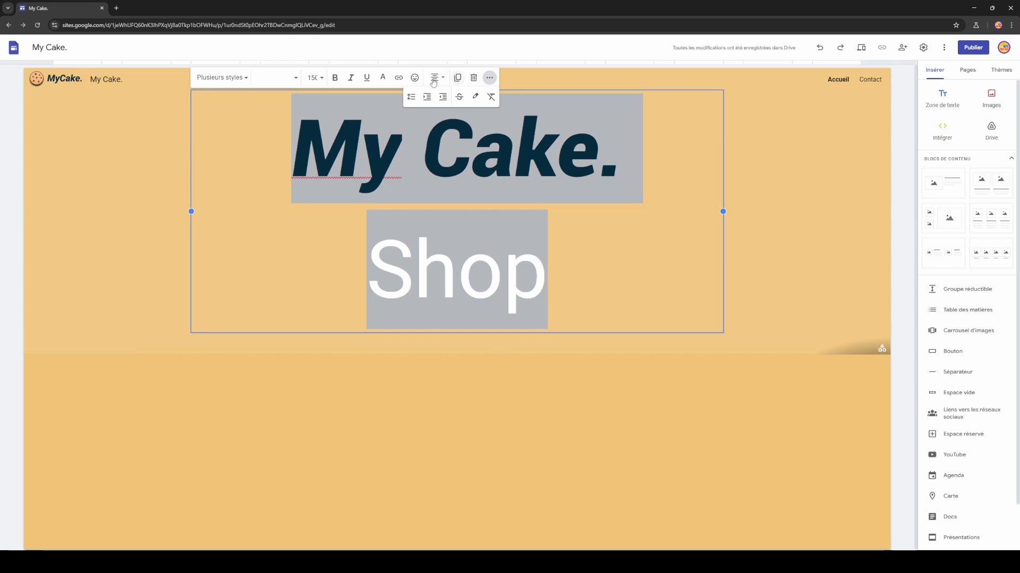
pyautogui.click(411, 98)
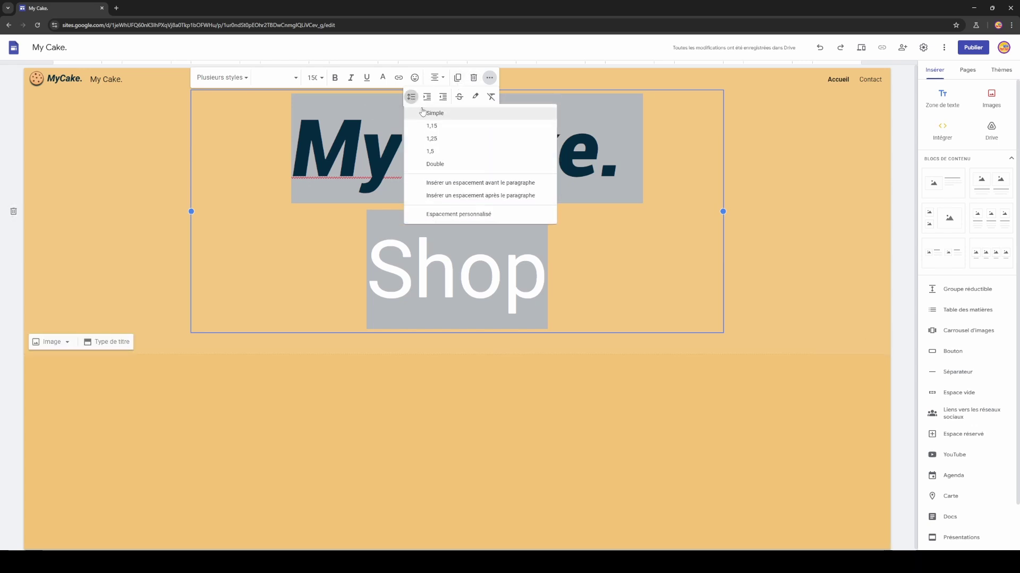
pyautogui.click(423, 109)
pyautogui.click(411, 97)
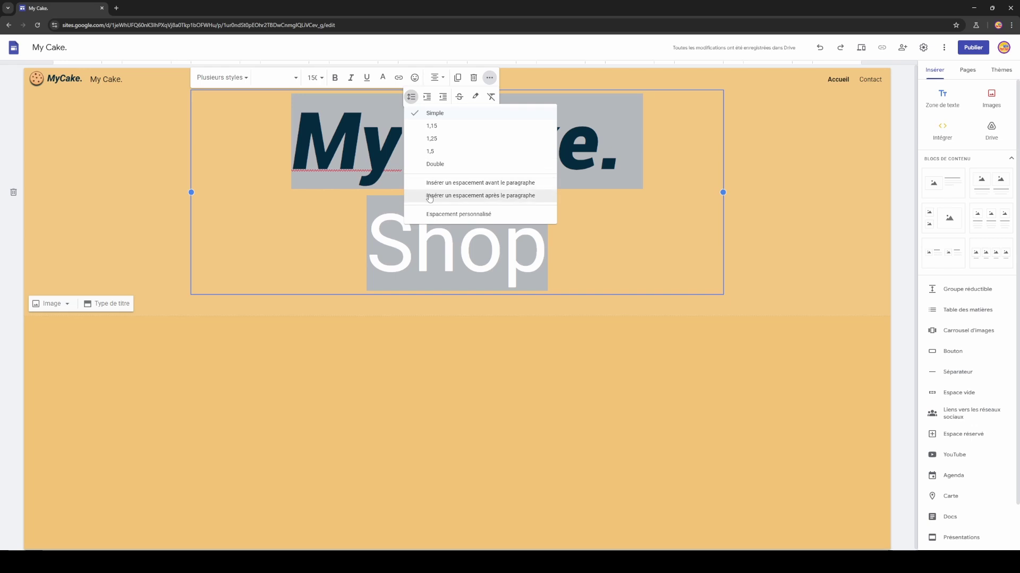
pyautogui.click(446, 214)
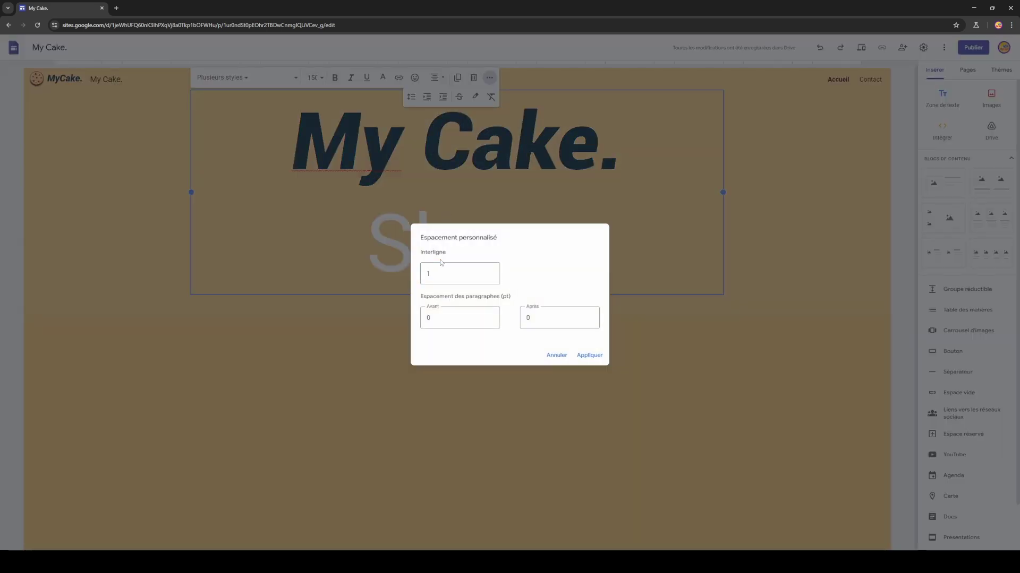
pyautogui.click(588, 356)
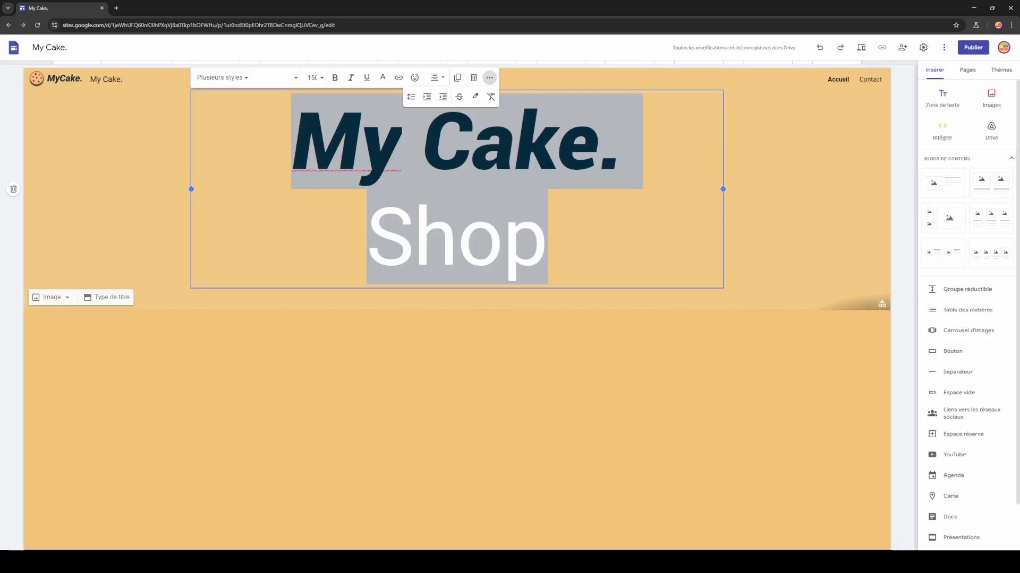
pyautogui.click(551, 234)
pyautogui.moveTo(551, 234); pyautogui.dragTo(291, 141)
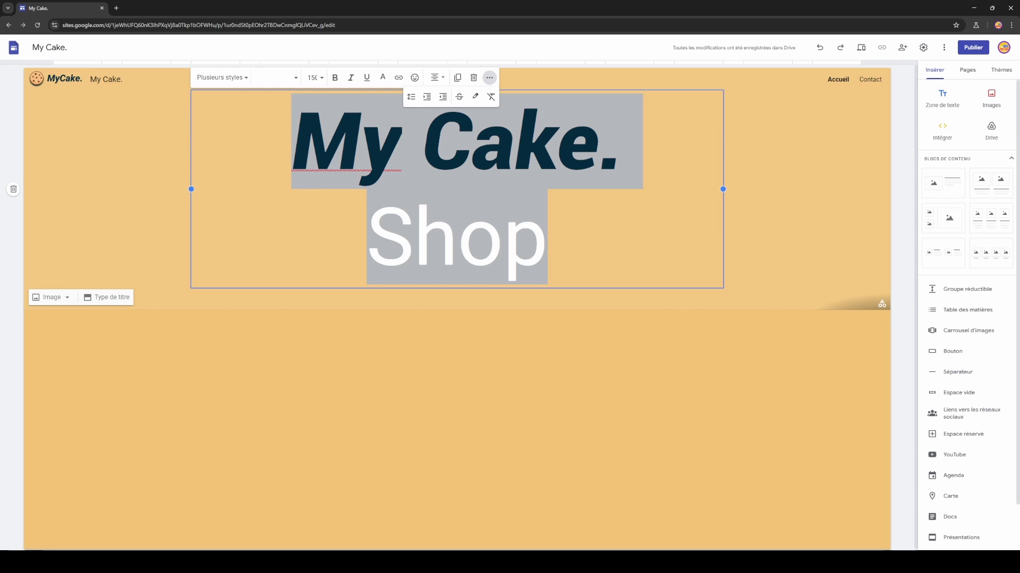
pyautogui.click(575, 260)
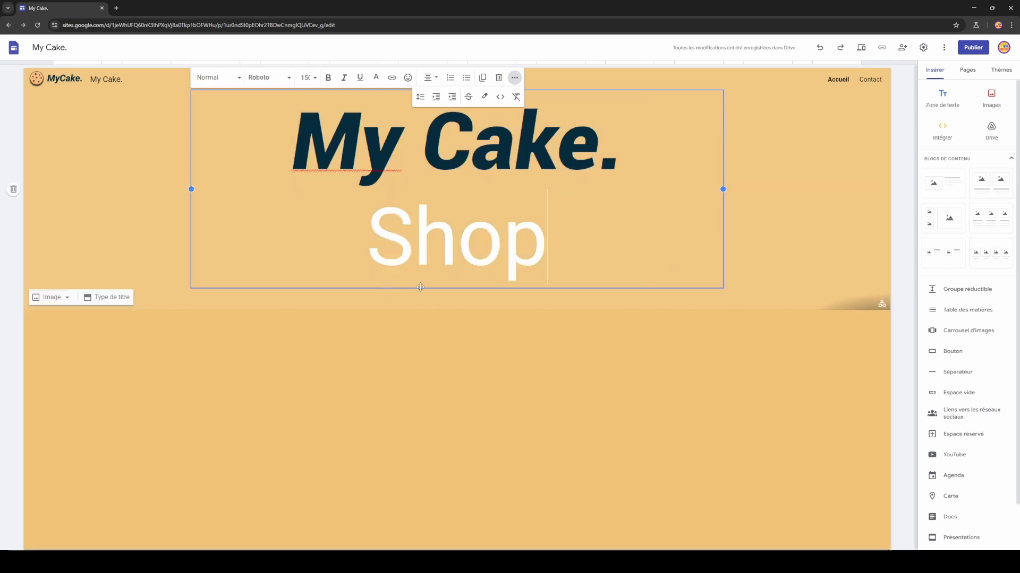
pyautogui.doubleClick(441, 180)
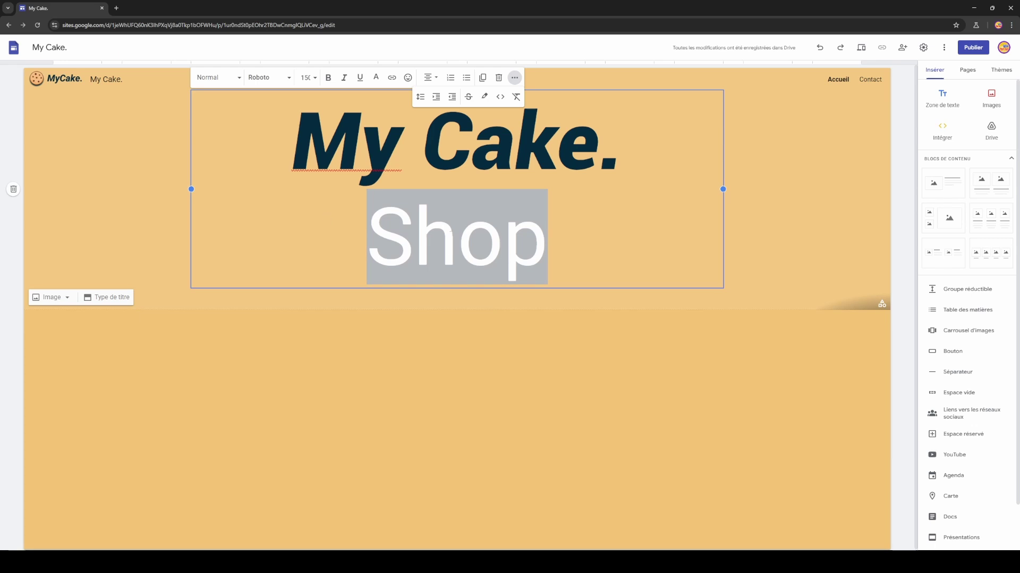
pyautogui.click(361, 208)
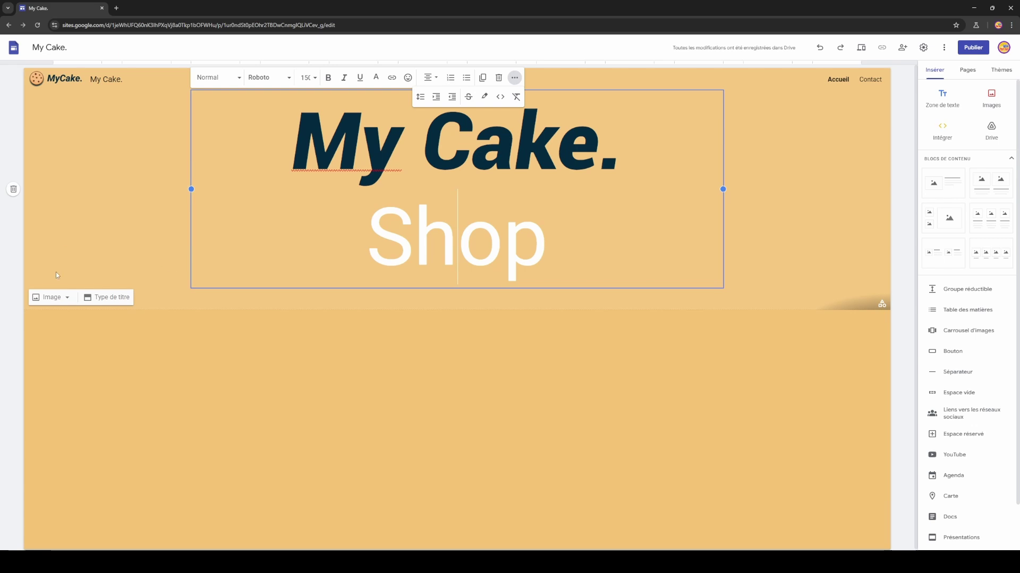
# Examine the import and selection options for the header's background image, including the image gallery, and leave without choosing an image.
pyautogui.click(66, 297)
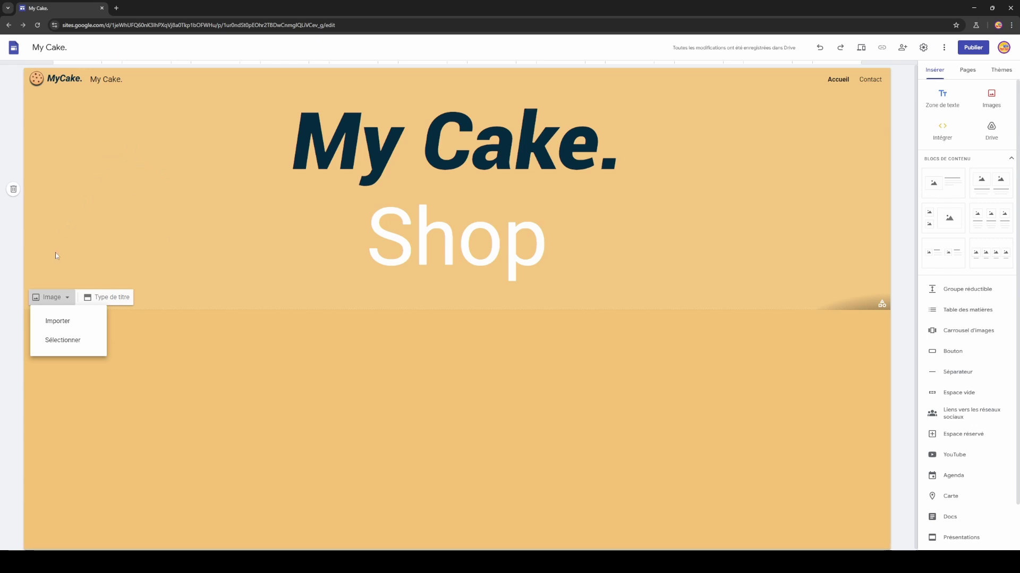
pyautogui.click(59, 322)
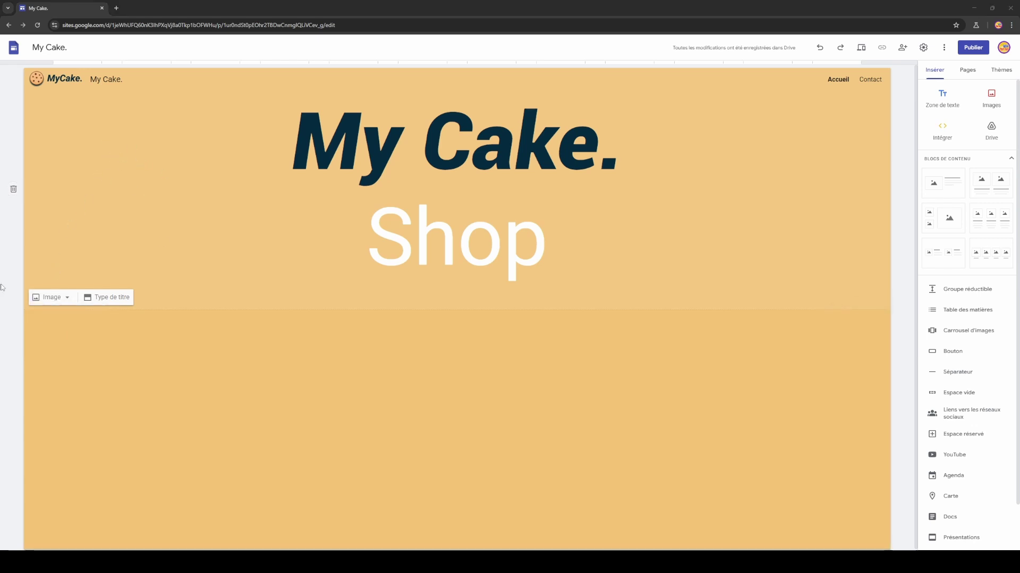
pyautogui.click(55, 299)
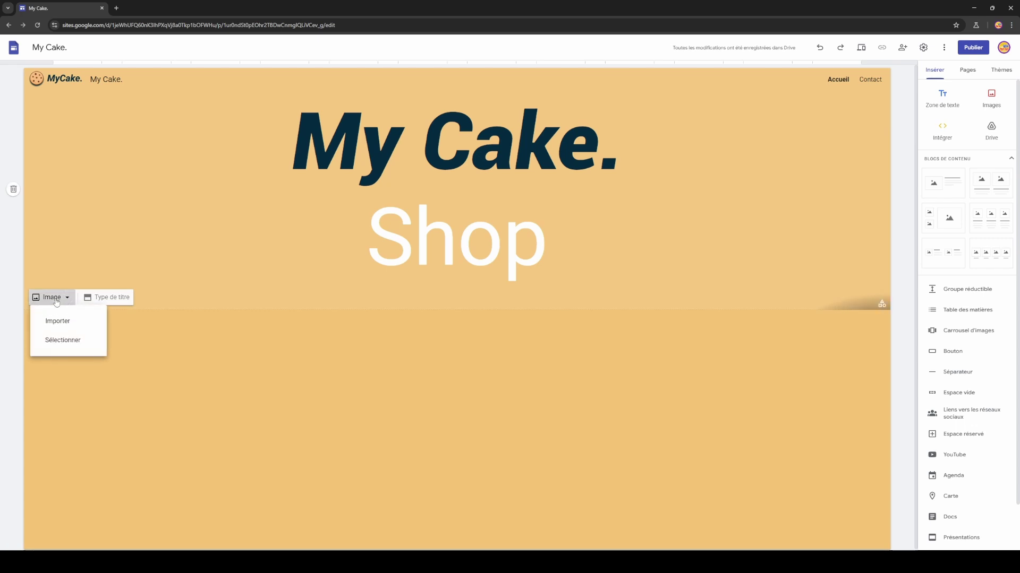
pyautogui.click(66, 342)
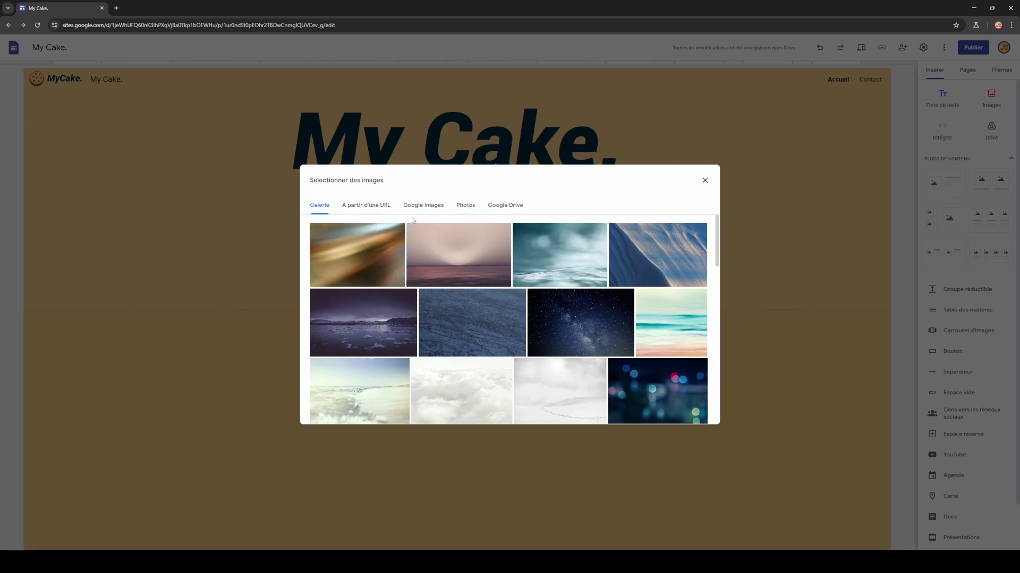
pyautogui.click(704, 181)
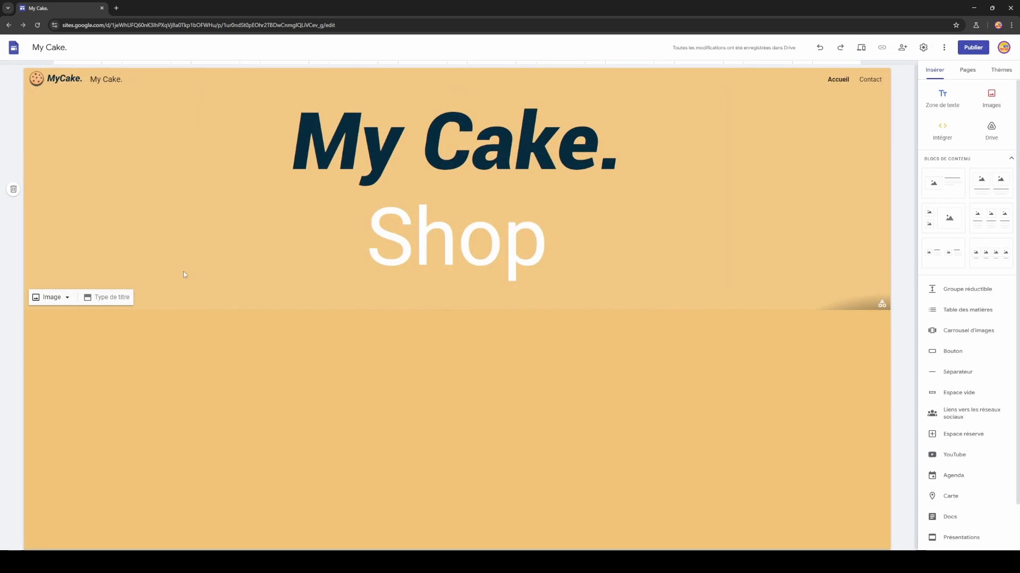
# Try the Titre uniquement and Bannière header types, and set the Accueil header to Grande bannière.
pyautogui.click(115, 296)
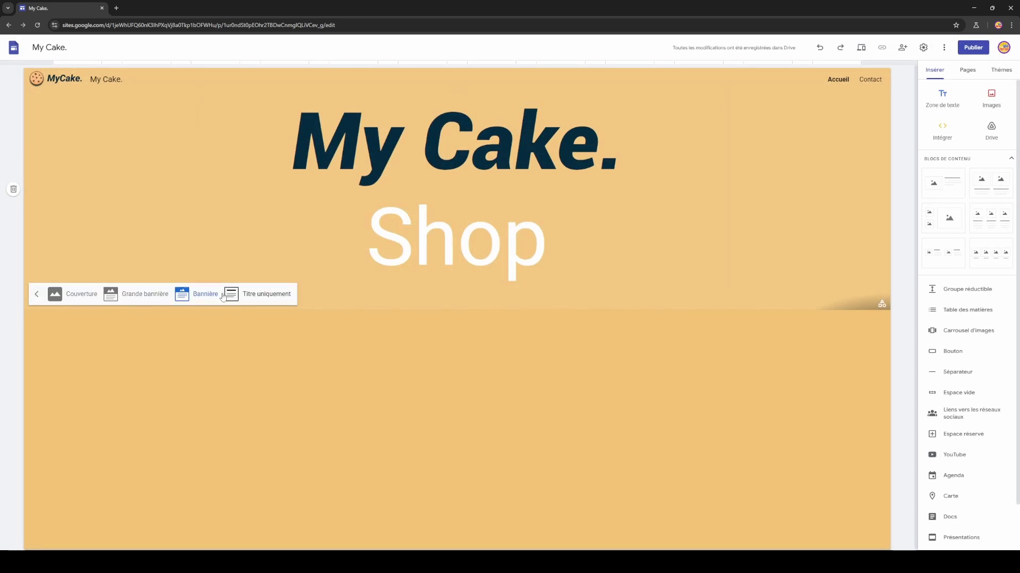
pyautogui.click(261, 297)
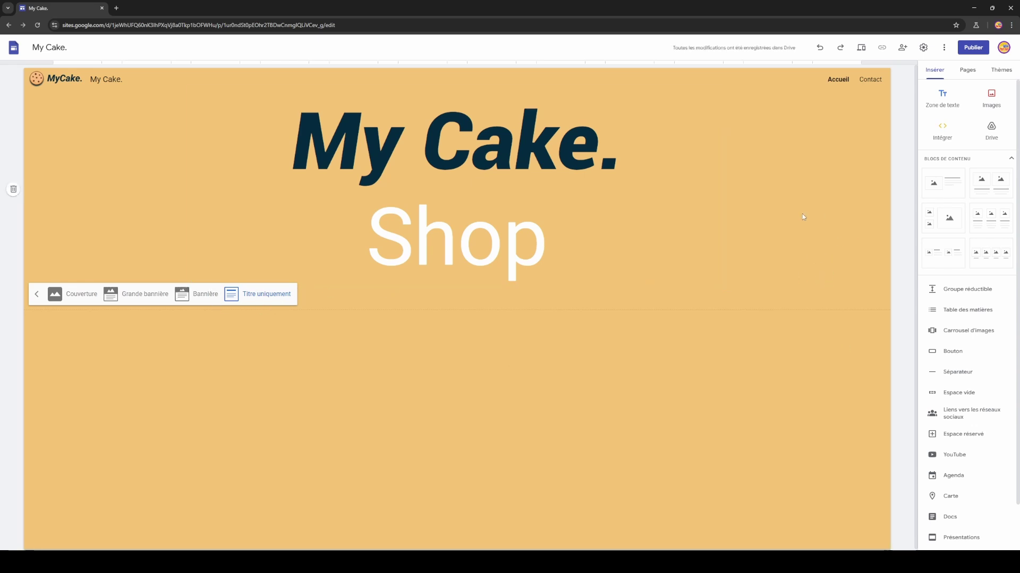
pyautogui.click(206, 296)
pyautogui.click(136, 300)
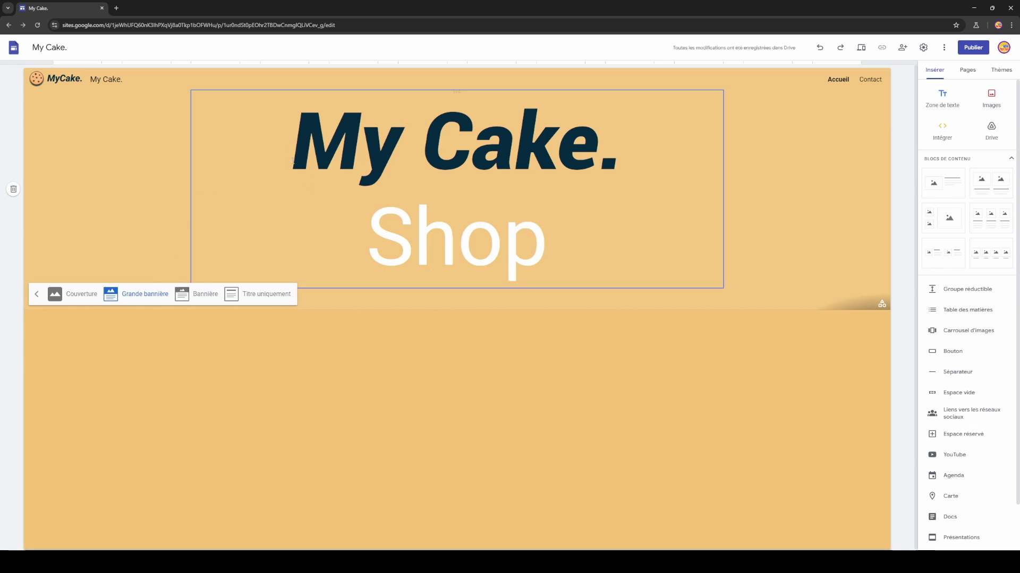
# Set the Accueil header type to Couverture so the banner fills the page.
pyautogui.click(55, 294)
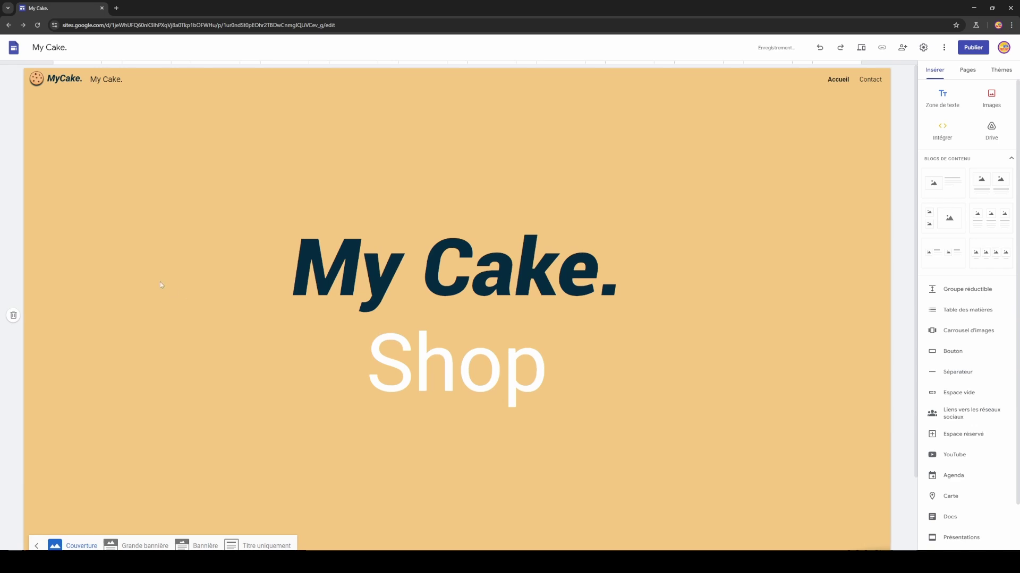
pyautogui.scroll(-1, 160, 283)
pyautogui.scroll(1, 160, 283)
# Preview the Accueil page in tablet, phone and large-screen formats, and return to the editor.
pyautogui.click(861, 47)
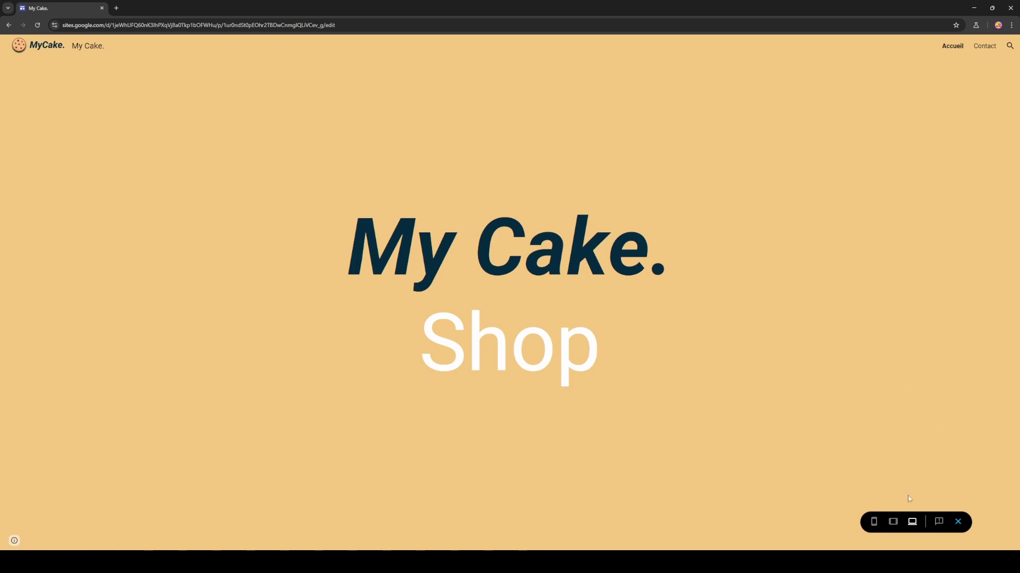
pyautogui.click(893, 523)
pyautogui.click(873, 522)
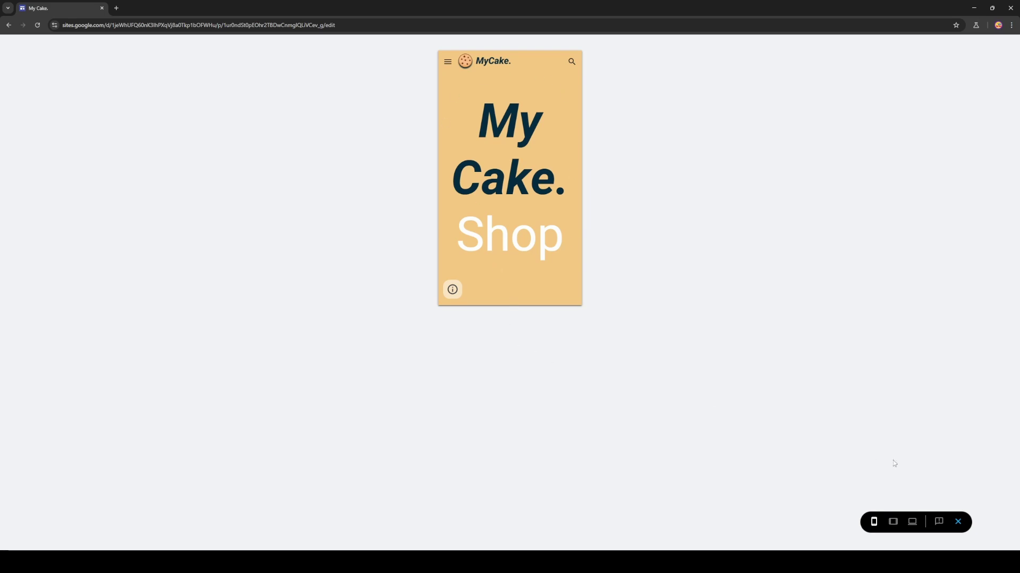
pyautogui.click(912, 522)
pyautogui.click(957, 522)
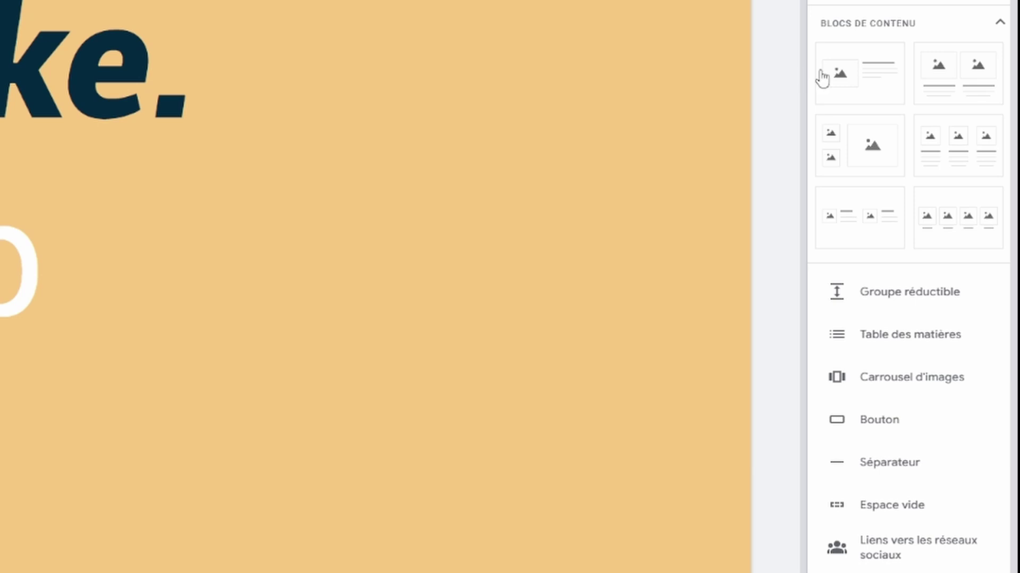
# Add the content block with one image placeholder beside a heading and text below the Accueil header.
pyautogui.click(857, 73)
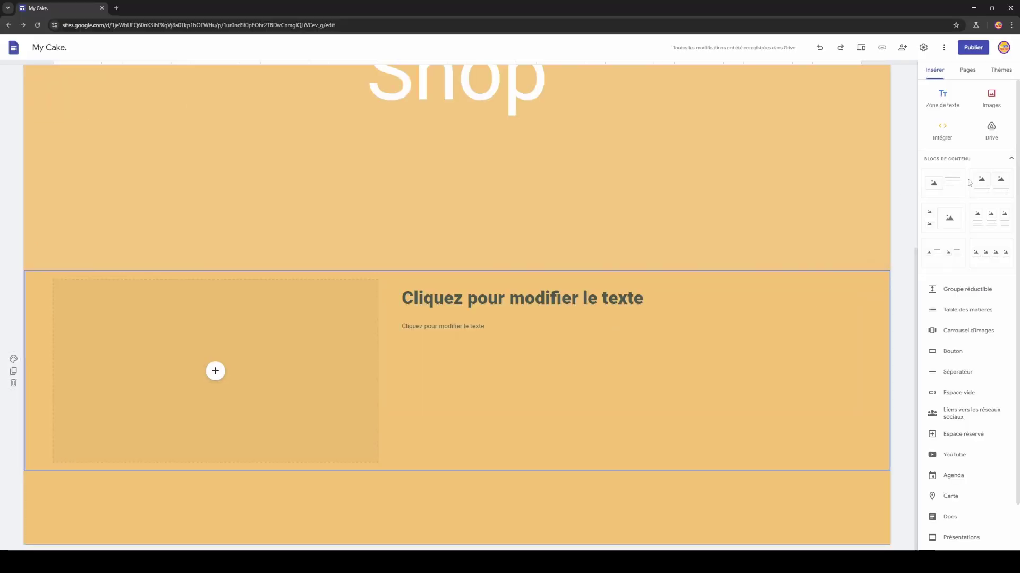
pyautogui.moveTo(942, 183)
pyautogui.mouseDown()
pyautogui.moveTo(836, 291)
pyautogui.moveTo(592, 499)
pyautogui.moveTo(351, 240)
pyautogui.moveTo(341, 496)
pyautogui.moveTo(951, 183)
pyautogui.mouseUp()
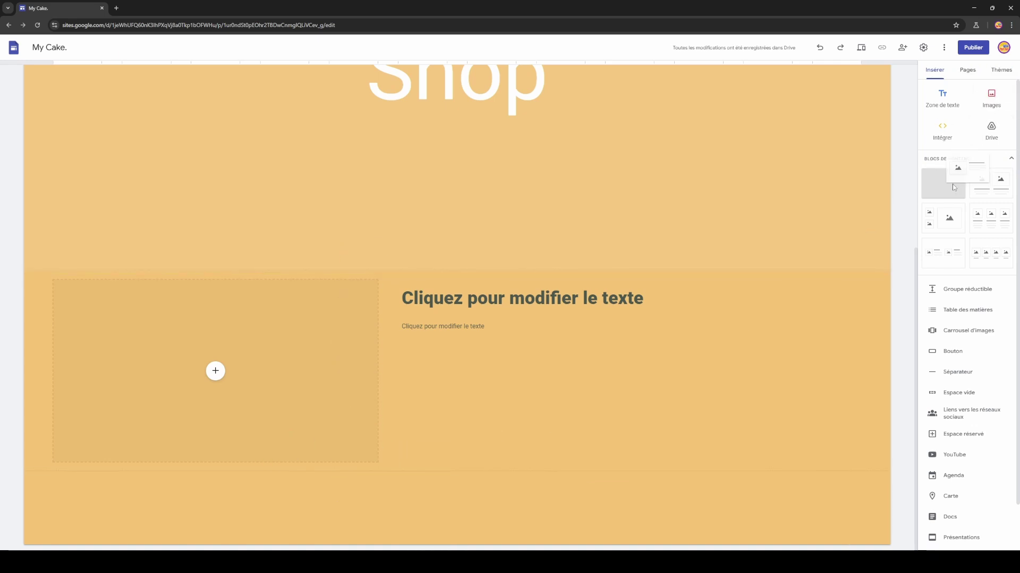
pyautogui.click(269, 433)
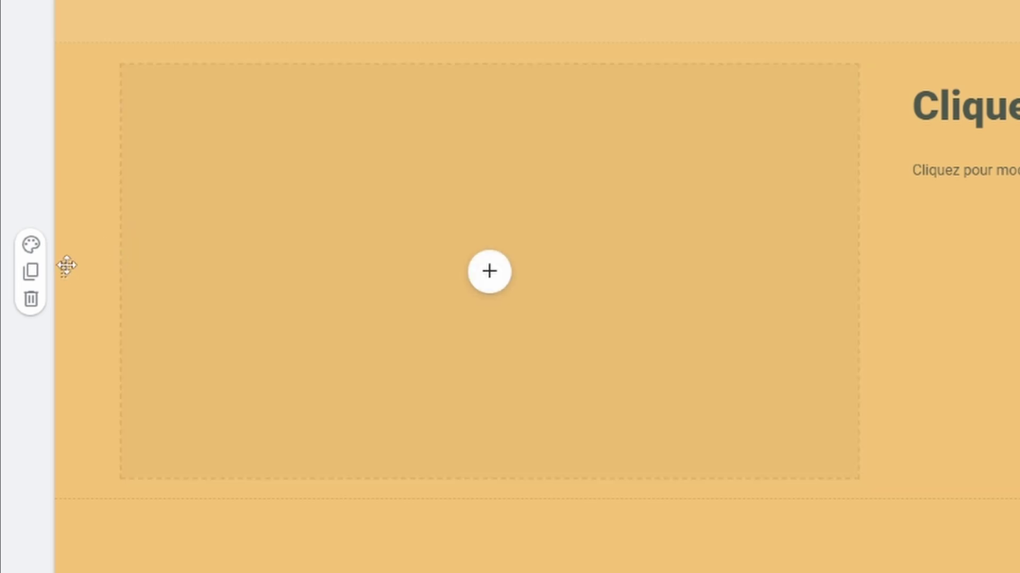
pyautogui.moveTo(67, 266); pyautogui.dragTo(82, 241)
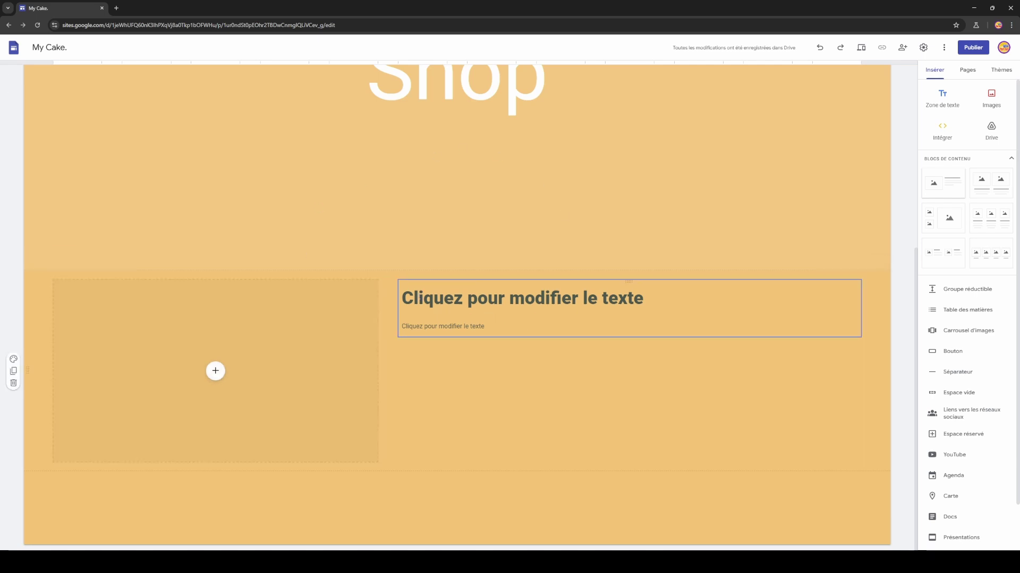
# Duplicate the block's image placeholder and stack the copy under the original in the same section.
pyautogui.click(255, 370)
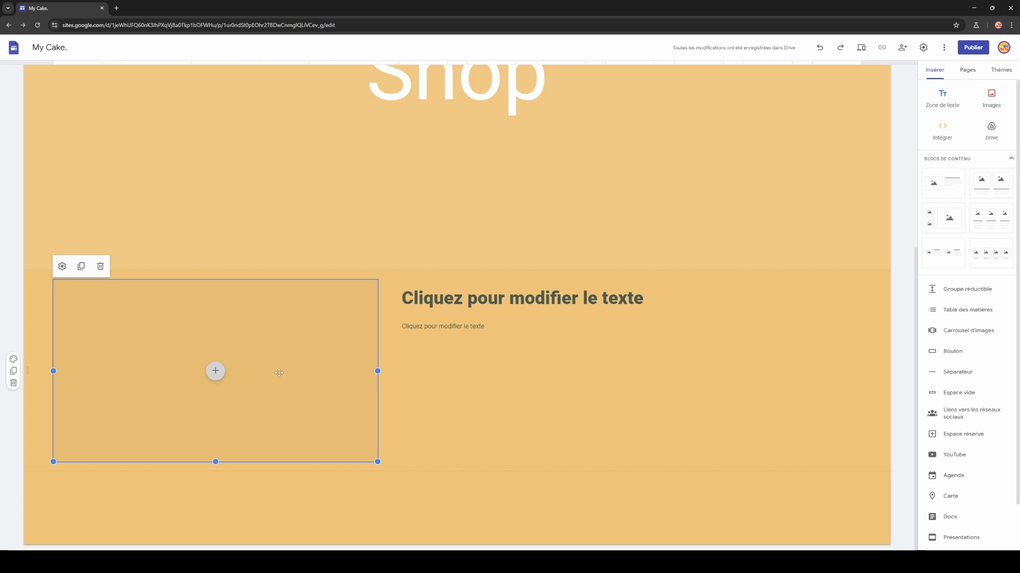
pyautogui.click(80, 266)
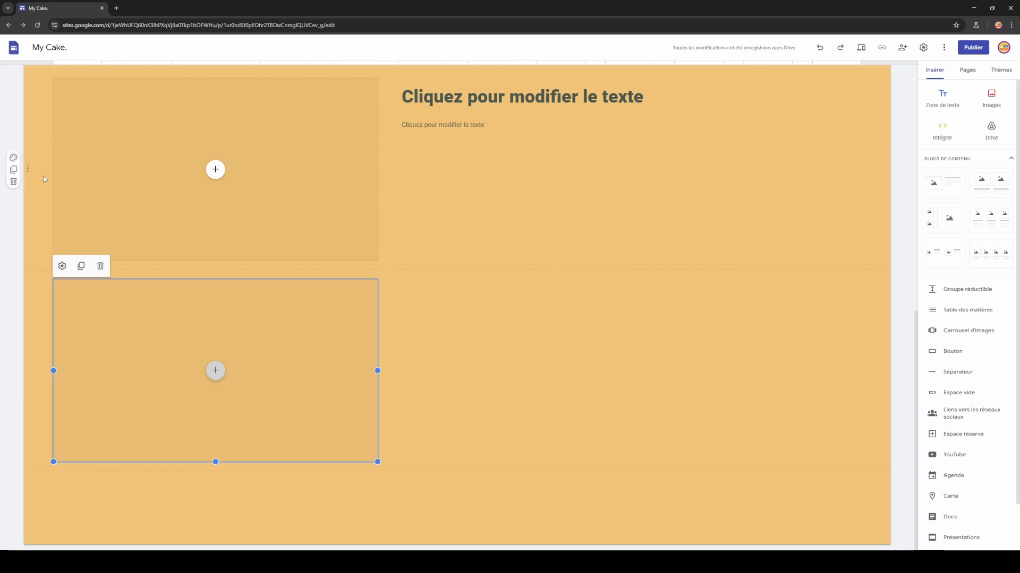
pyautogui.moveTo(201, 348); pyautogui.dragTo(185, 256)
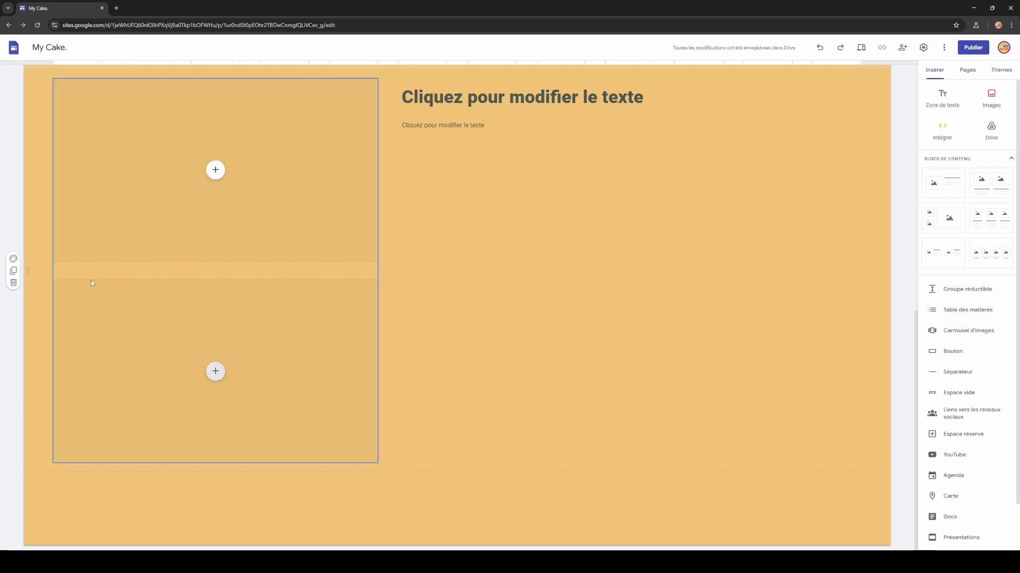
pyautogui.scroll(2, 408, 262)
pyautogui.scroll(-1, 407, 260)
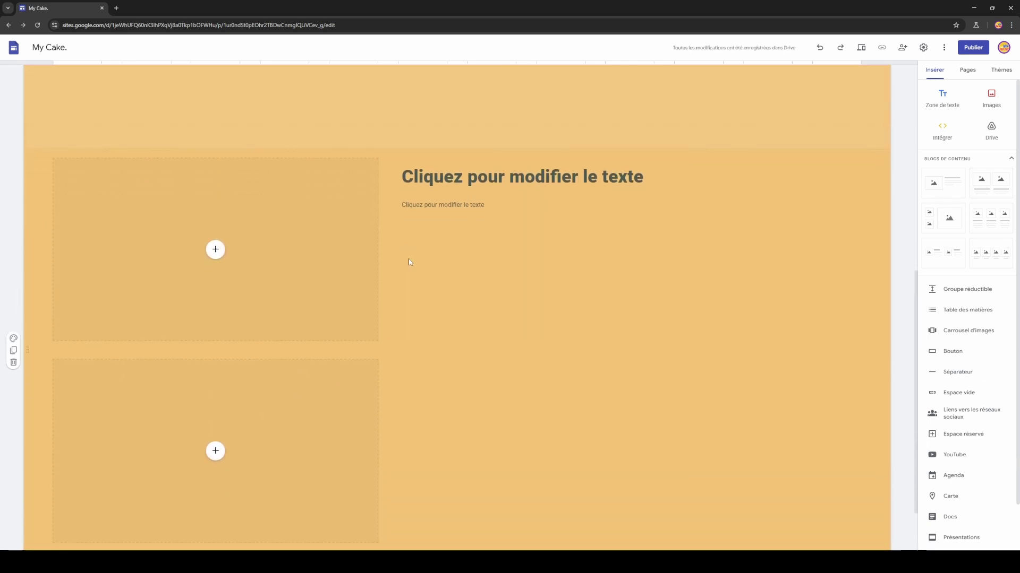
pyautogui.click(437, 190)
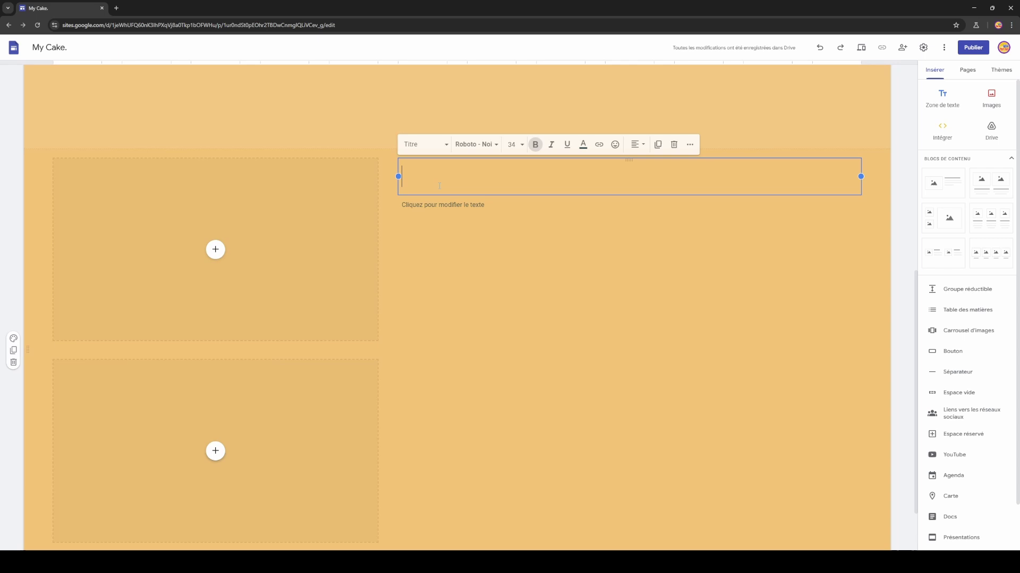
pyautogui.click(454, 219)
pyautogui.moveTo(340, 197); pyautogui.dragTo(348, 203)
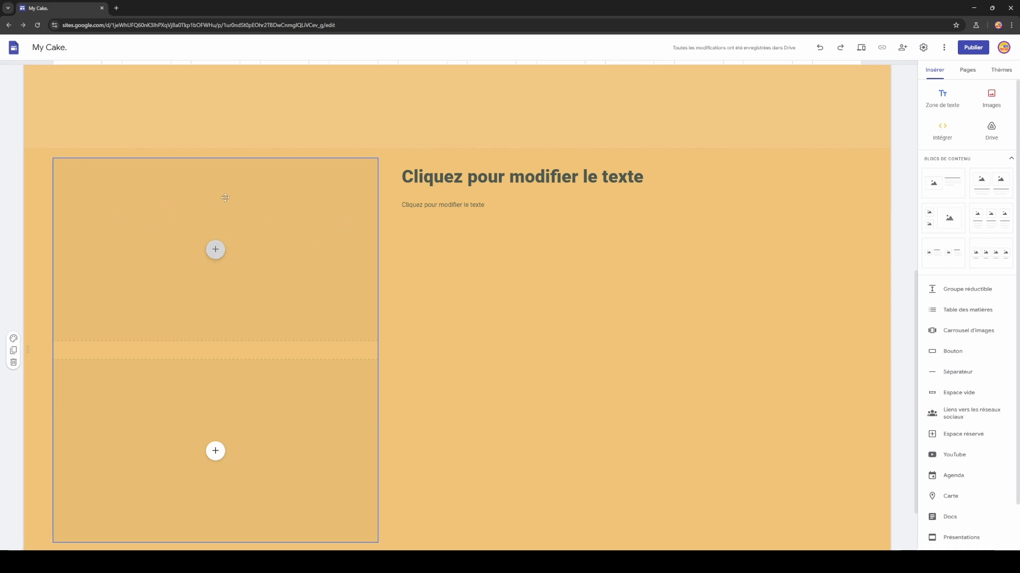
pyautogui.moveTo(225, 198); pyautogui.dragTo(173, 209)
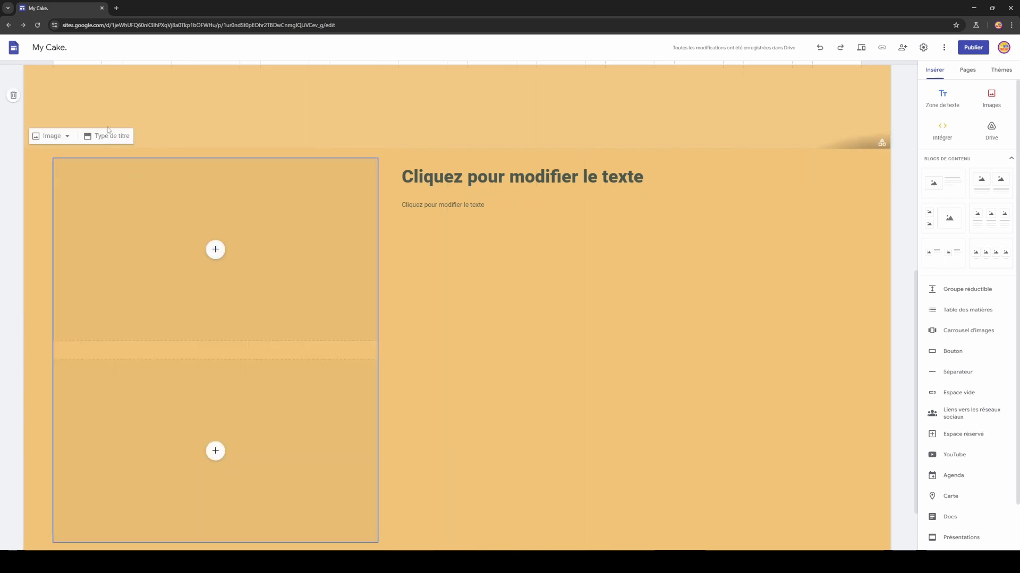
# Resize the stacked pair of image placeholders, making it shorter and narrowing it from its outer side.
pyautogui.click(379, 301)
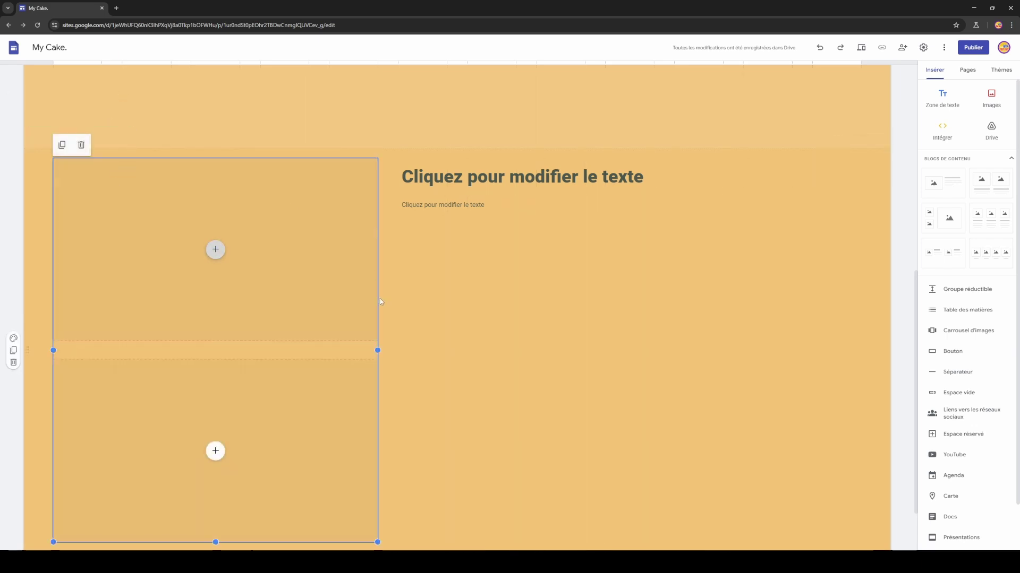
pyautogui.moveTo(377, 350); pyautogui.dragTo(352, 338)
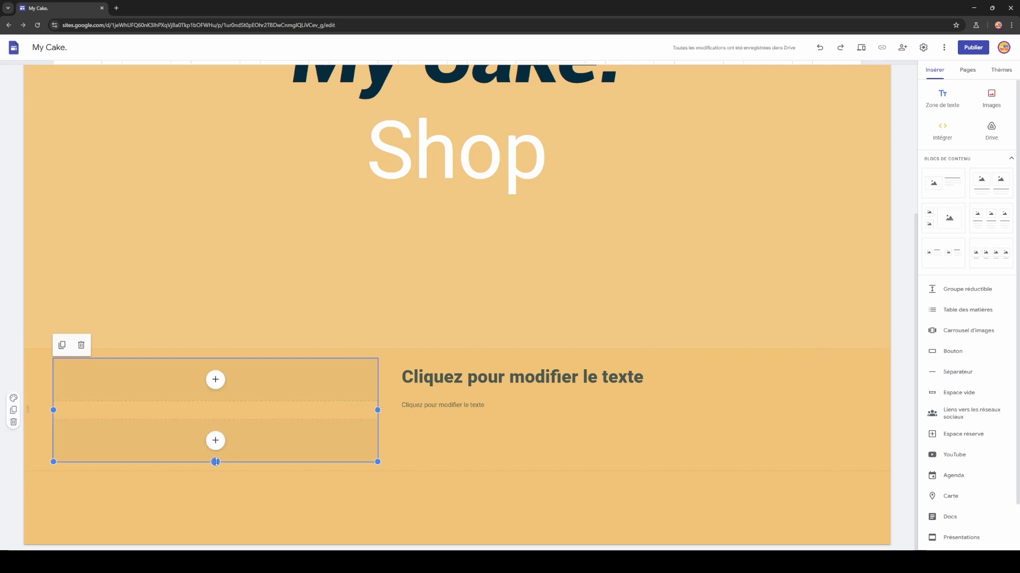
pyautogui.moveTo(215, 462); pyautogui.dragTo(215, 525)
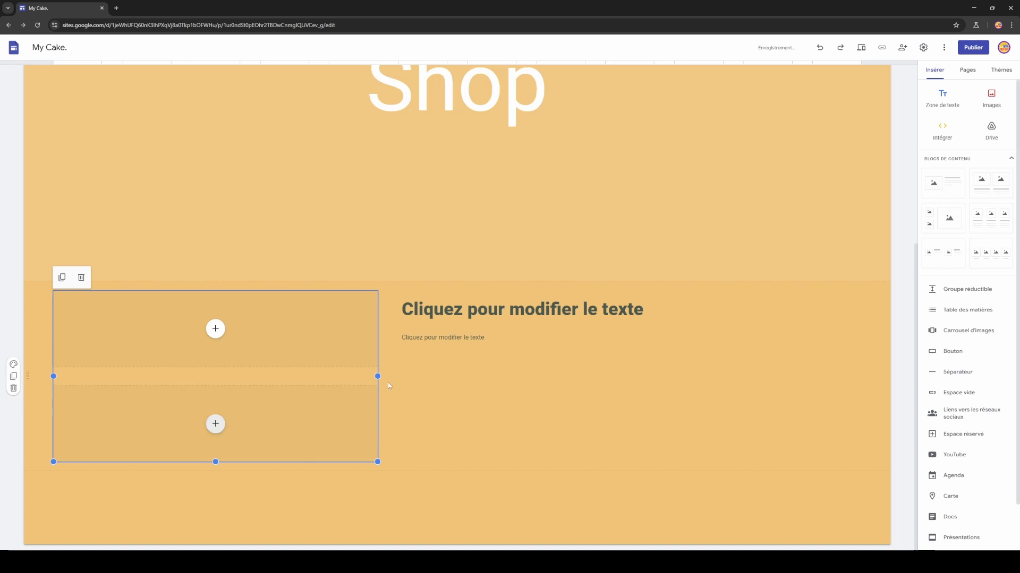
pyautogui.moveTo(378, 377)
pyautogui.mouseDown()
pyautogui.moveTo(310, 380)
pyautogui.moveTo(381, 387)
pyautogui.mouseUp()
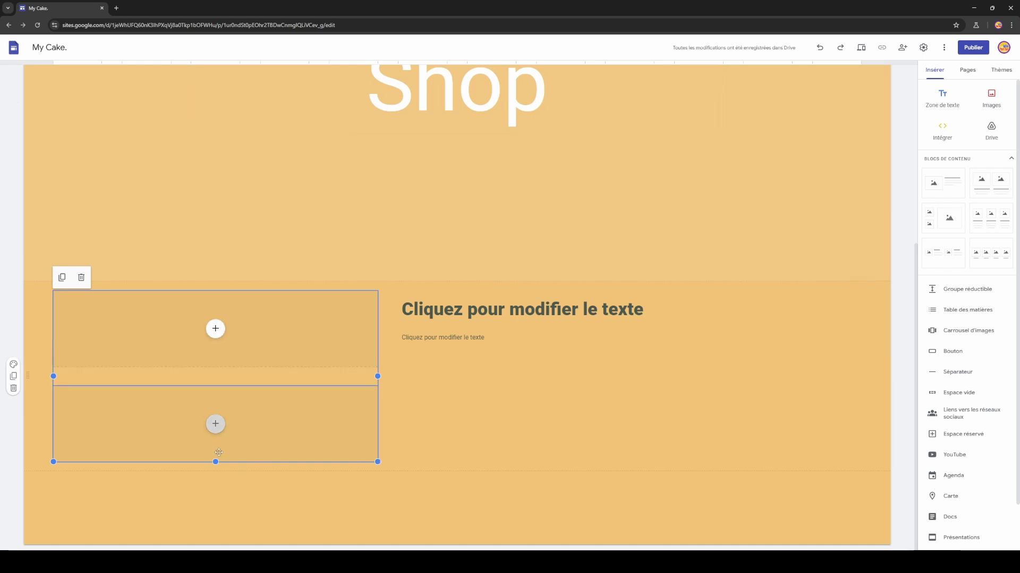
pyautogui.moveTo(216, 462); pyautogui.dragTo(186, 540)
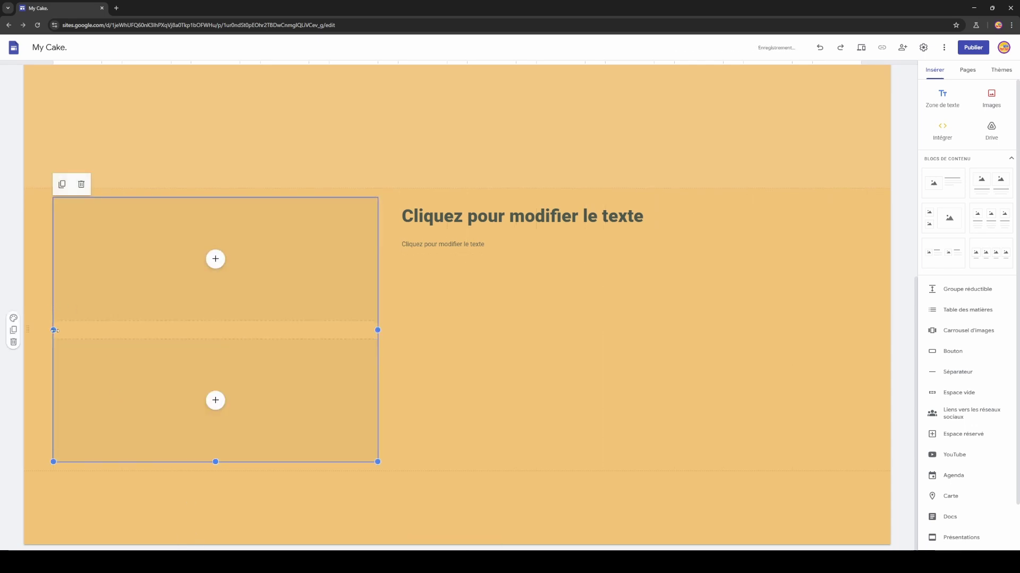
pyautogui.moveTo(54, 330); pyautogui.dragTo(171, 344)
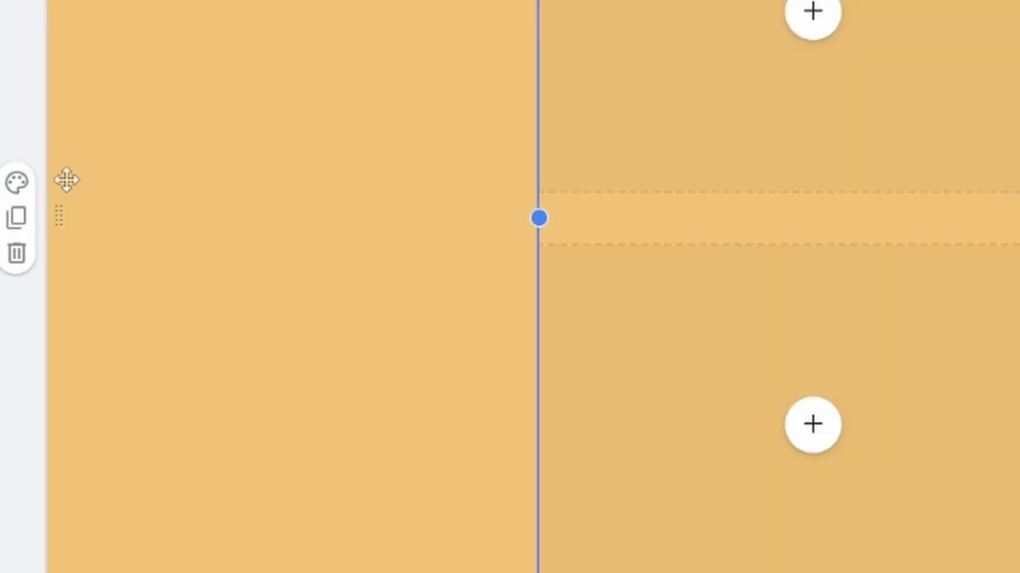
# Apply the Style 2 section colours to the content block.
pyautogui.click(14, 319)
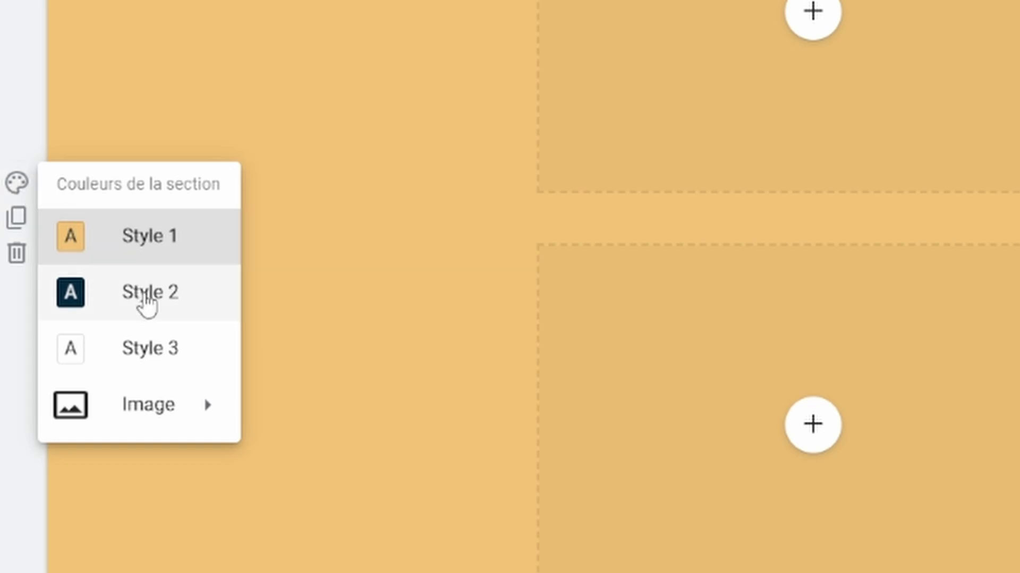
pyautogui.click(145, 304)
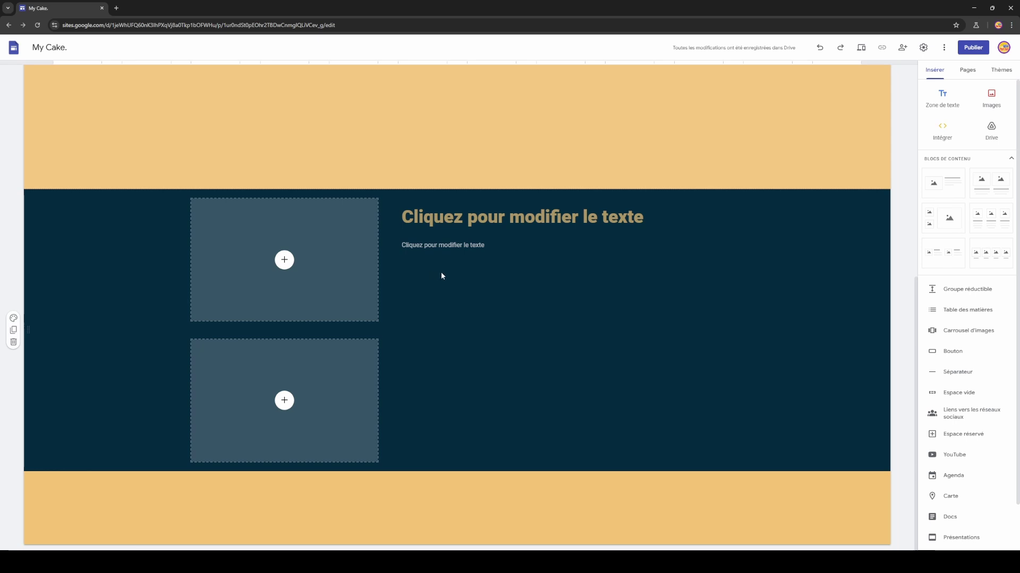
# Enter "OUR" and "CAKES" on two lines as the block's heading, and give "CAKES" the large bold Titre style.
pyautogui.click(443, 231)
pyautogui.click(470, 220)
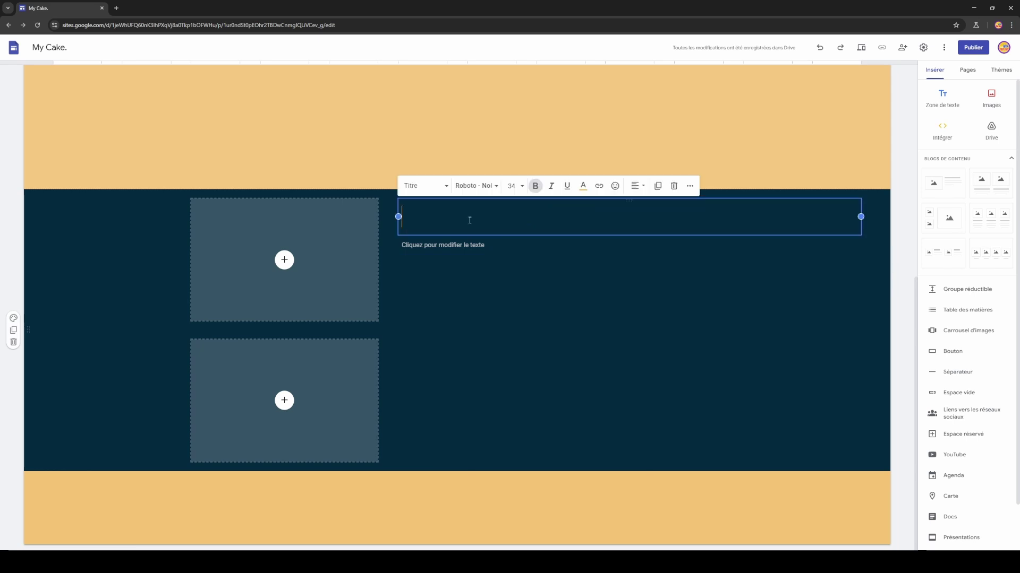
pyautogui.write('OUR')
pyautogui.press('Return')
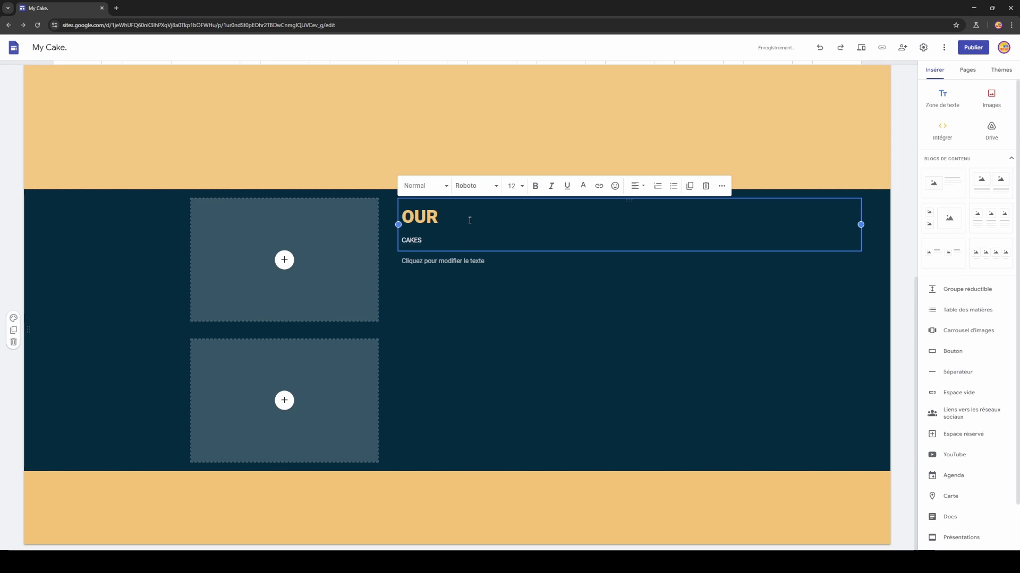
pyautogui.click(439, 193)
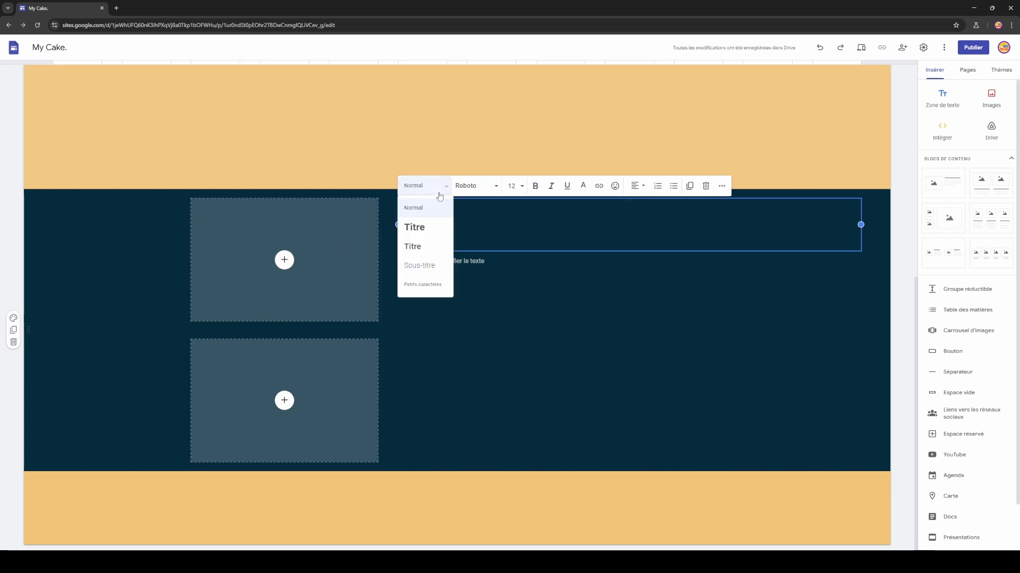
pyautogui.click(414, 226)
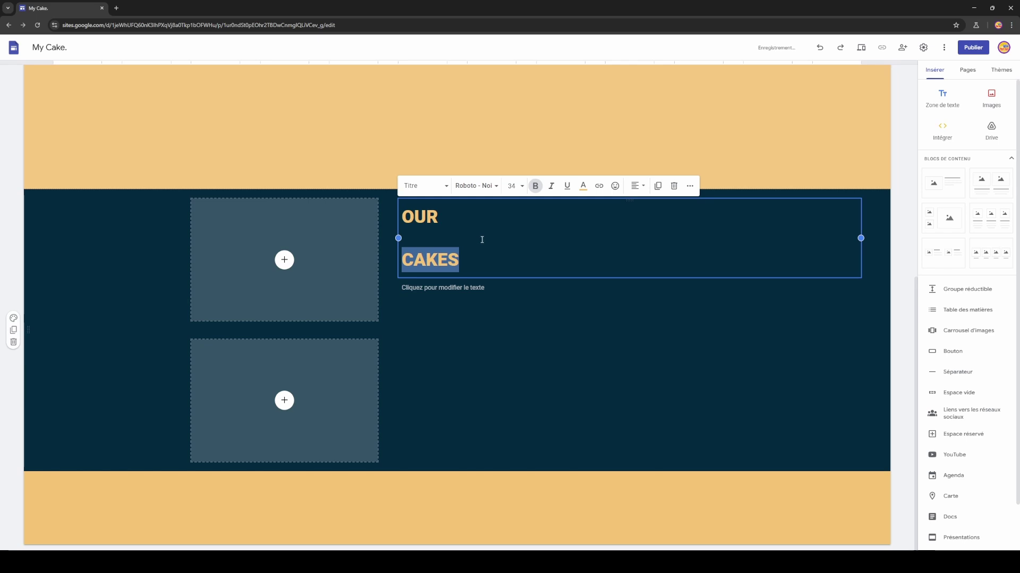
# Apply custom spacing to both "OUR CAKES" lines, with line spacing 1 and 0 pt before and after the paragraphs.
pyautogui.moveTo(478, 268); pyautogui.dragTo(404, 209)
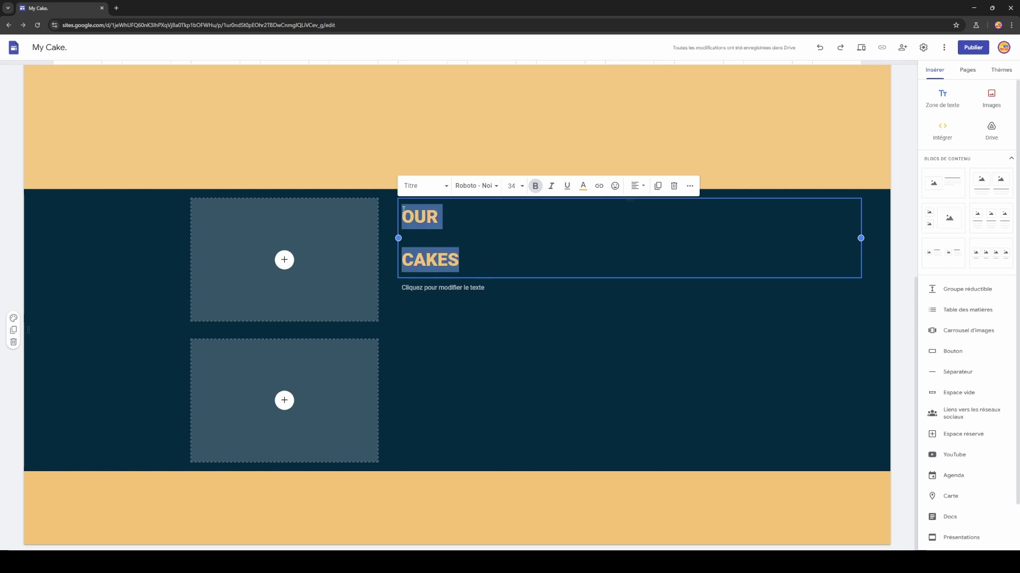
pyautogui.click(693, 189)
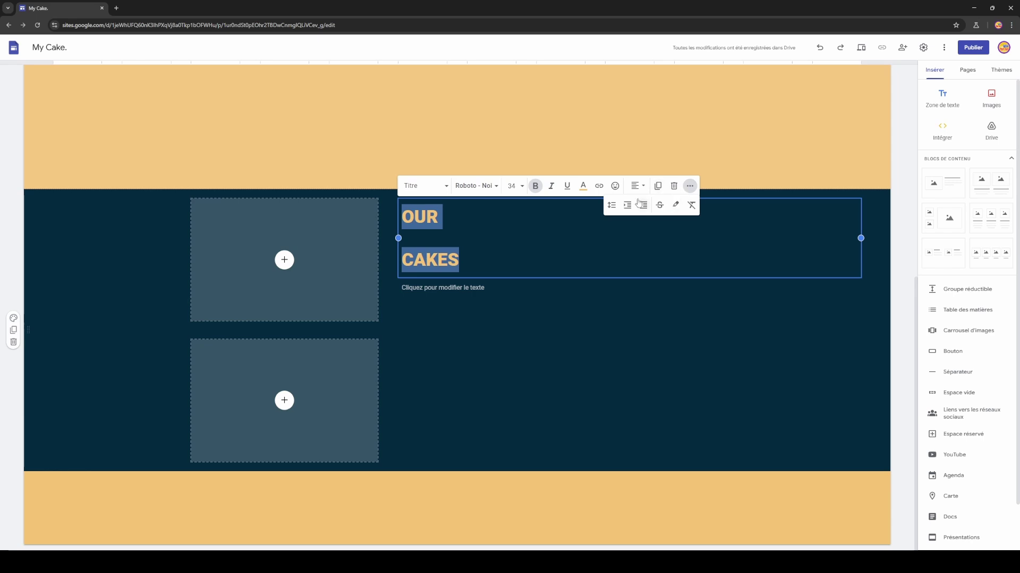
pyautogui.click(608, 207)
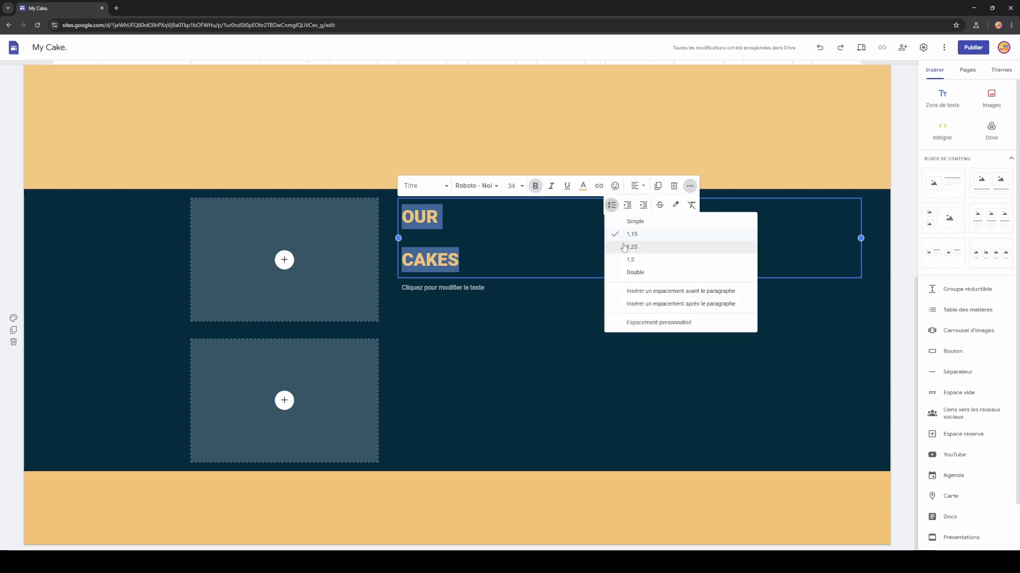
pyautogui.click(652, 322)
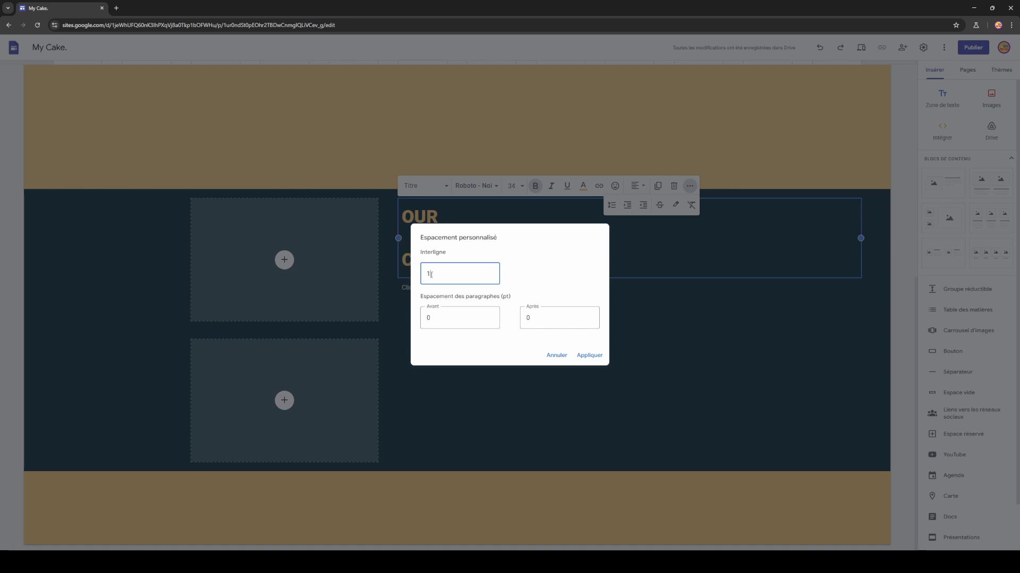
pyautogui.click(589, 356)
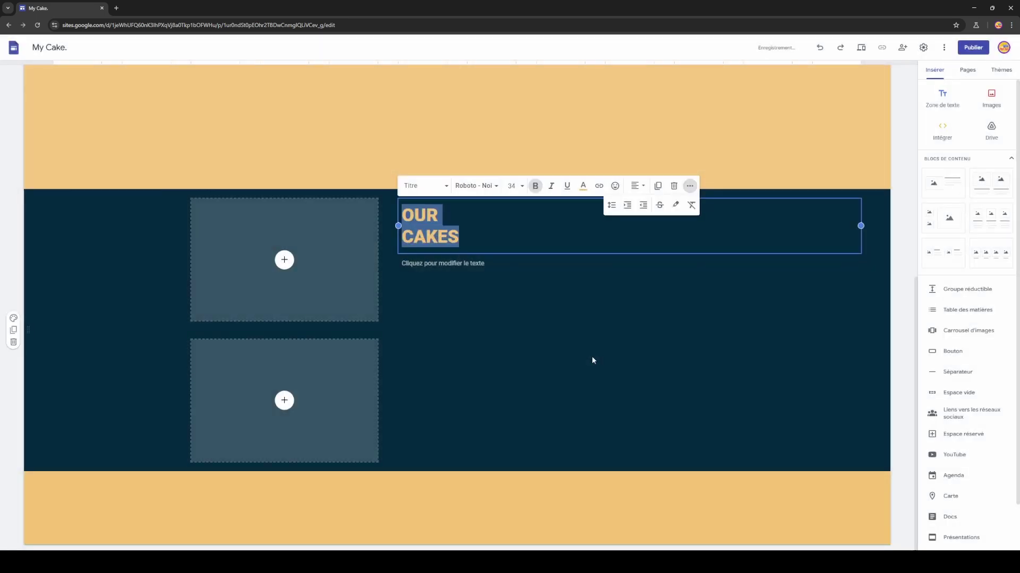
# Set the font size of both "OUR CAKES" heading lines to 96.
pyautogui.click(475, 234)
pyautogui.moveTo(476, 237); pyautogui.dragTo(406, 220)
pyautogui.click(511, 186)
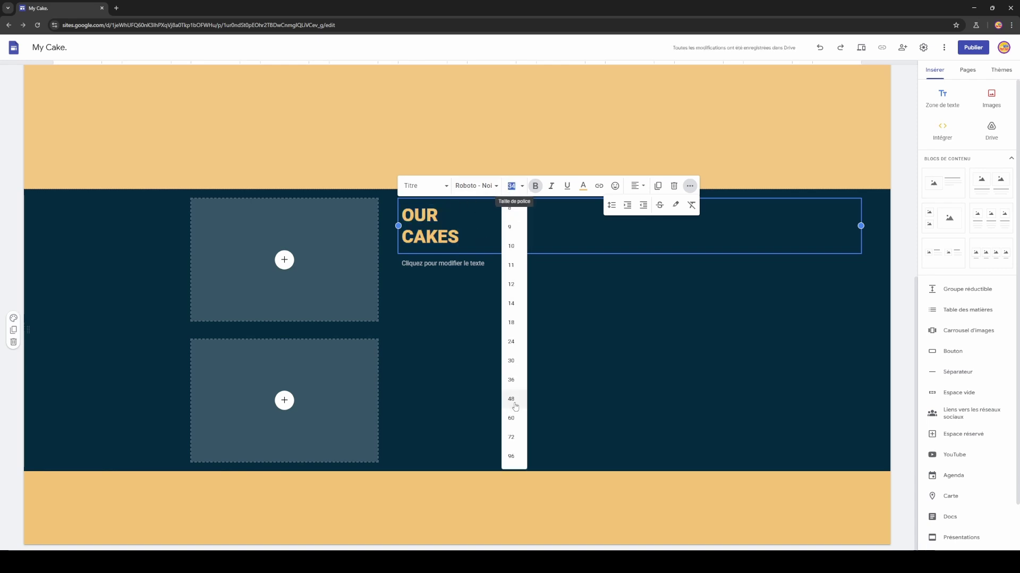
pyautogui.click(514, 456)
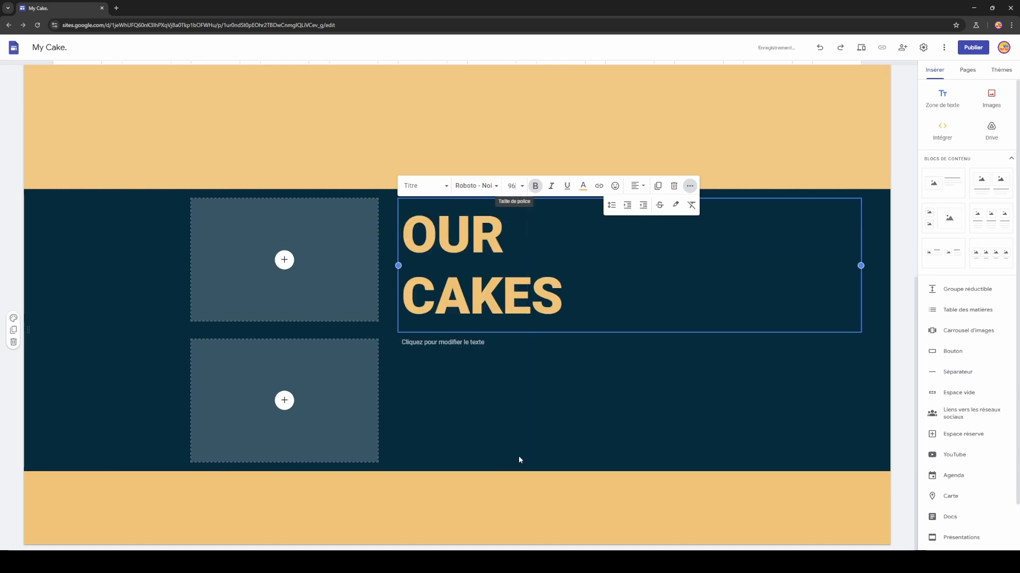
# Enter "Good Team + Taste" as the text below the "OUR CAKES" heading.
pyautogui.click(442, 340)
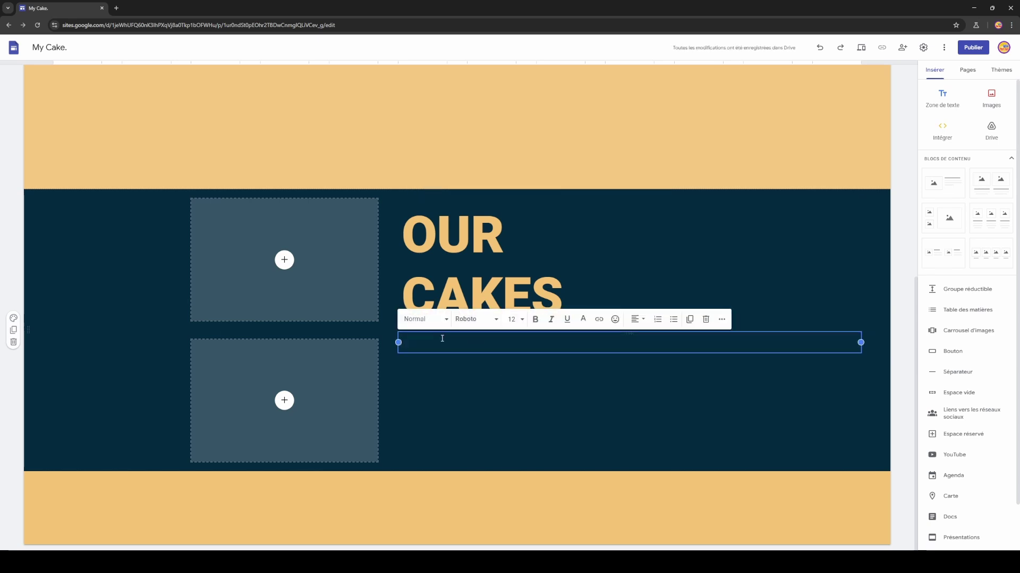
pyautogui.write('g')
pyautogui.click(474, 375)
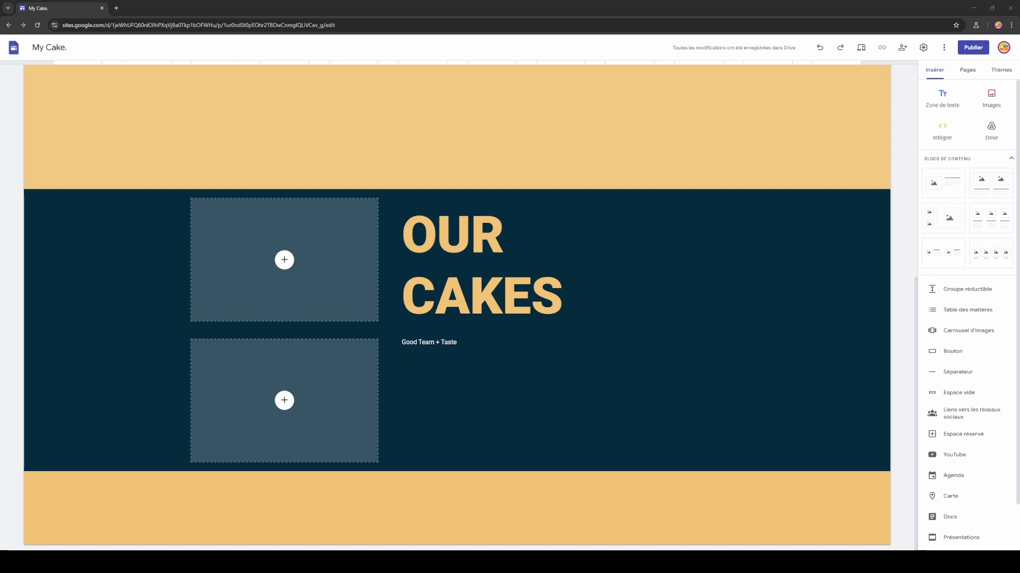
pyautogui.click(492, 381)
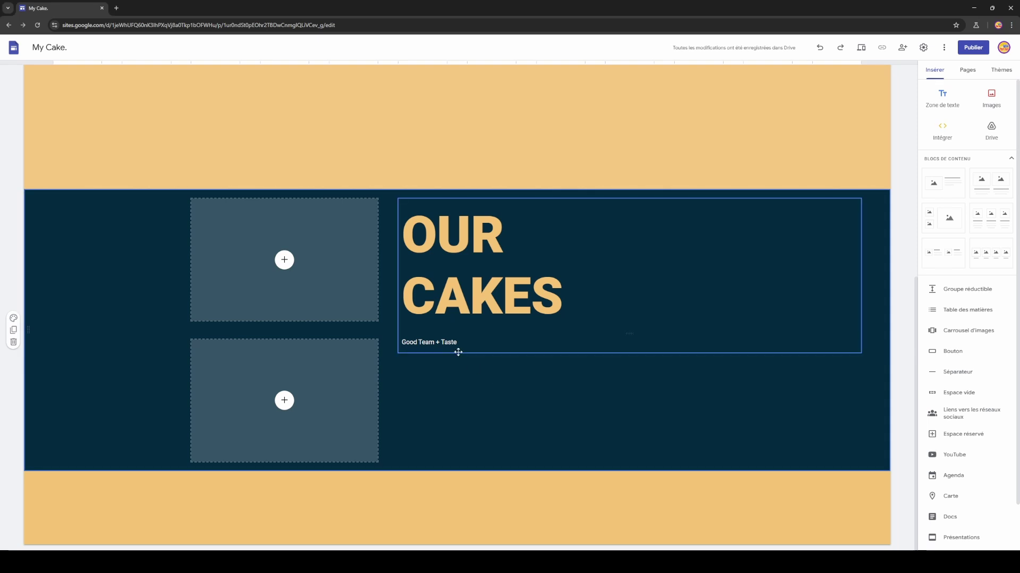
# Duplicate the "Good Team + Taste" text and replace the copy with the filler paragraph beginning "Consectetuer adipiscing elit, sed diam nonummy nibh".
pyautogui.click(449, 341)
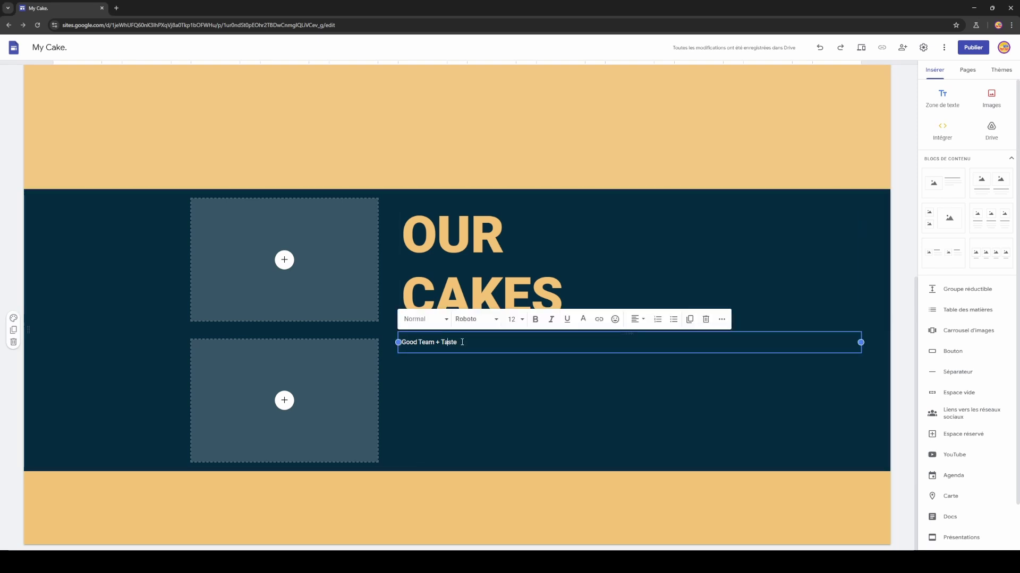
pyautogui.click(689, 319)
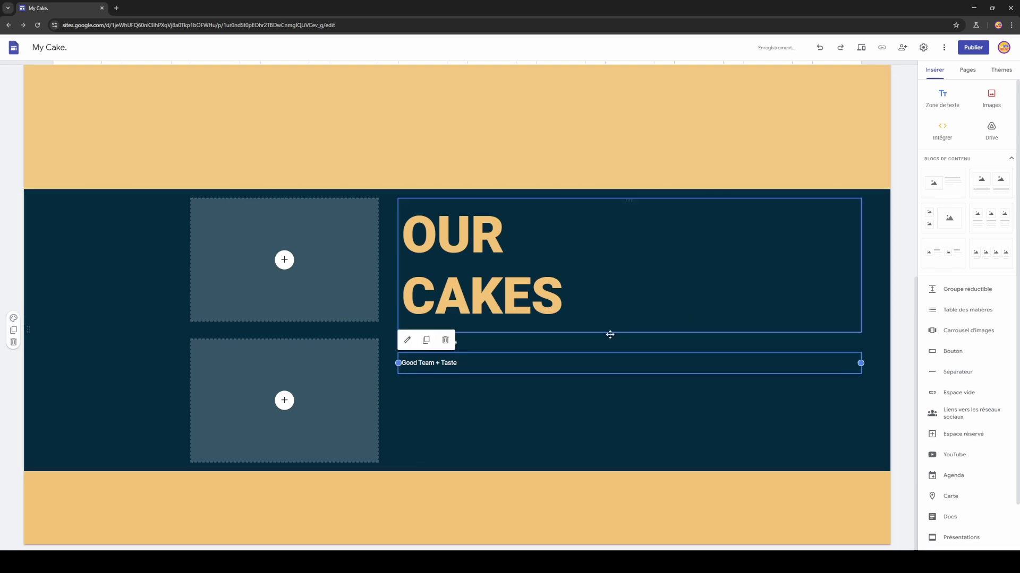
pyautogui.tripleClick(452, 364)
pyautogui.write('Consectetuer adipiscing elit, sed diam nonummy nibh euismod tincidunt ut laoreet dolore magna aliquam erat volutpat. Ut wisi enim ad minim veniam, quis nostrud exerci tation ullamcorper suscipit lobortis nisl ut aliquip ex ea commodo consequat.')
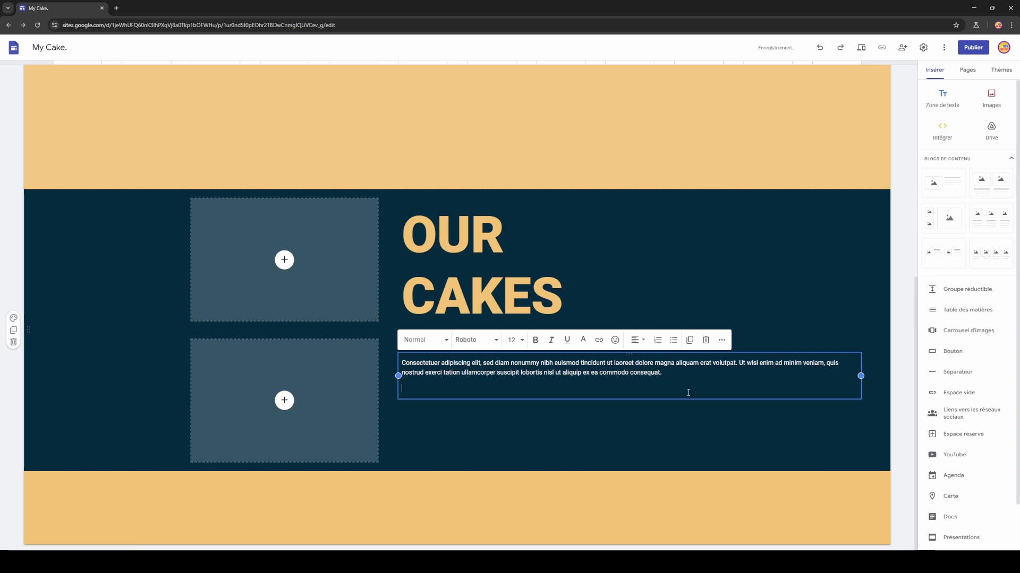
# Apply the smaller Titre style to the "Good Team + Taste" line, keeping the filler paragraph in the Normal style.
pyautogui.click(444, 342)
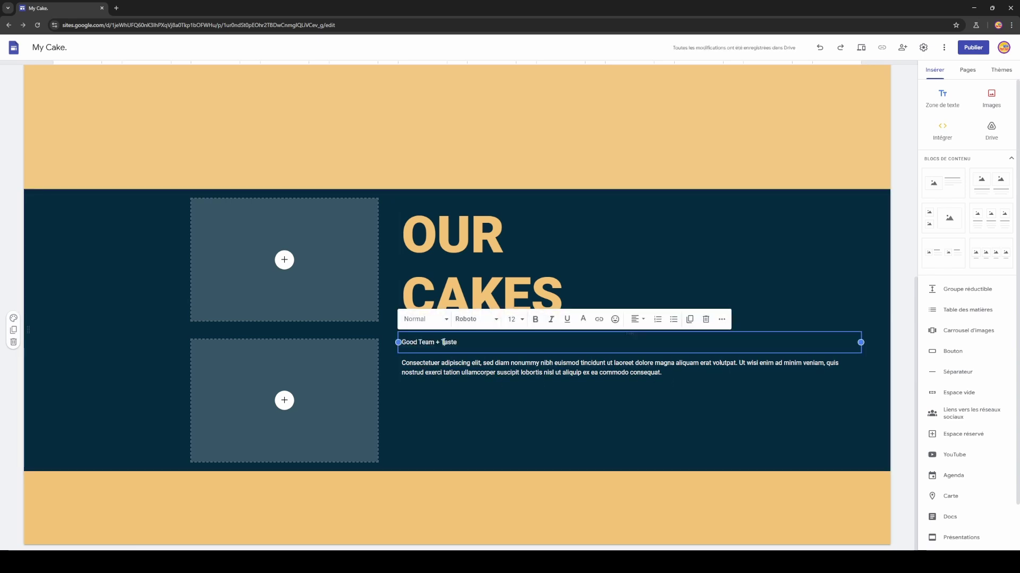
pyautogui.click(440, 371)
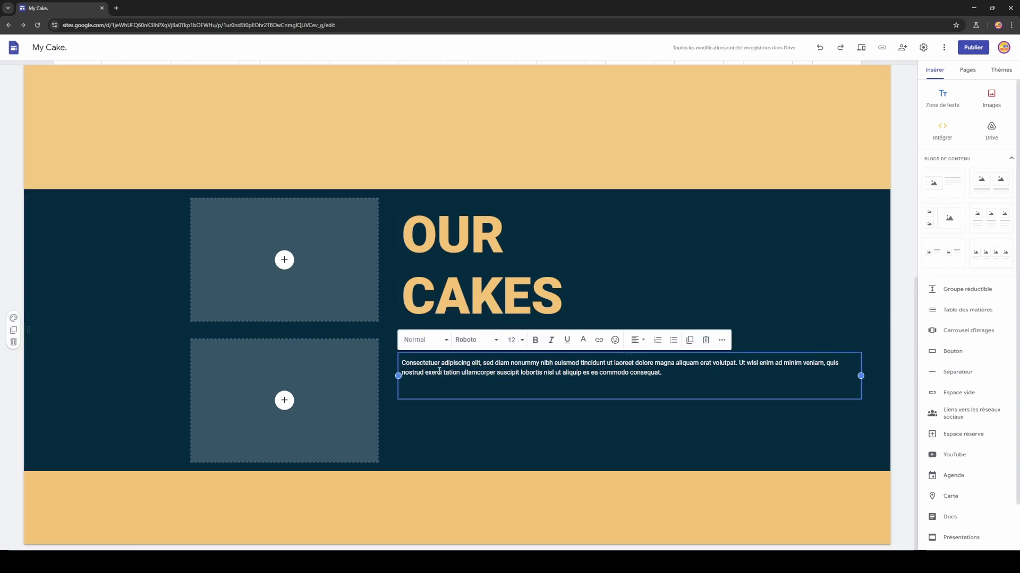
pyautogui.doubleClick(439, 370)
pyautogui.tripleClick(439, 370)
pyautogui.click(440, 344)
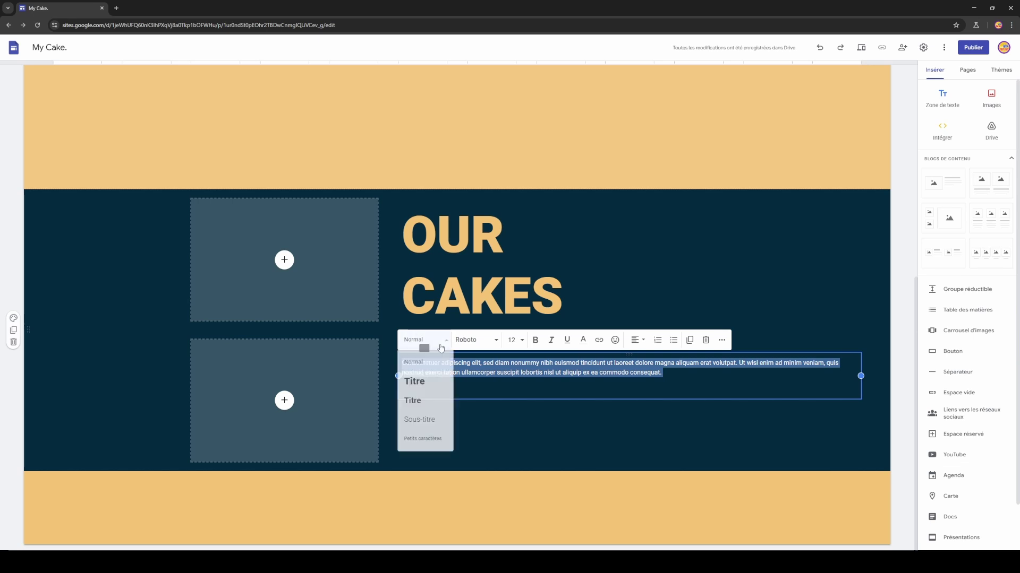
pyautogui.click(440, 353)
pyautogui.click(448, 330)
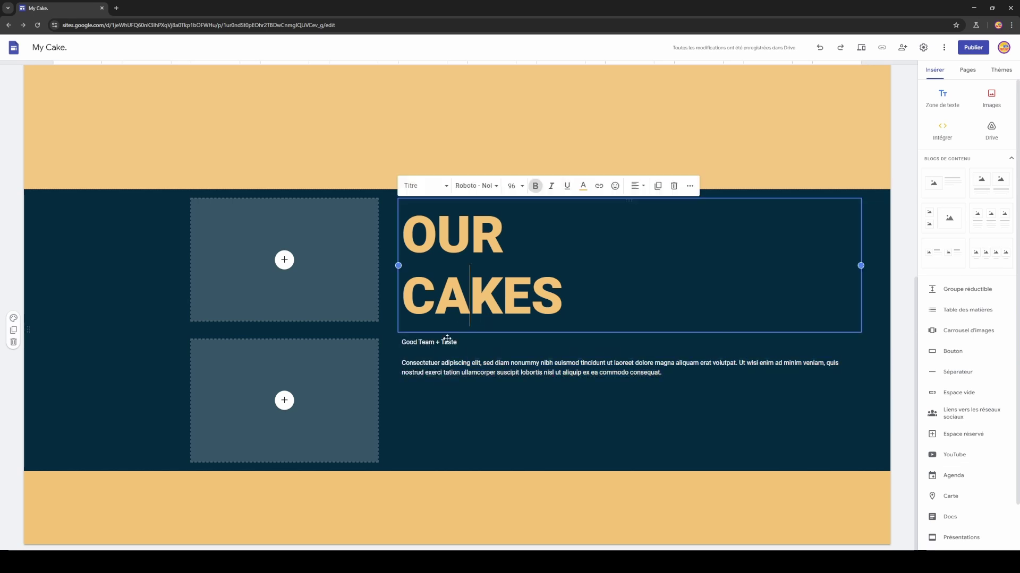
pyautogui.tripleClick(444, 343)
pyautogui.click(438, 323)
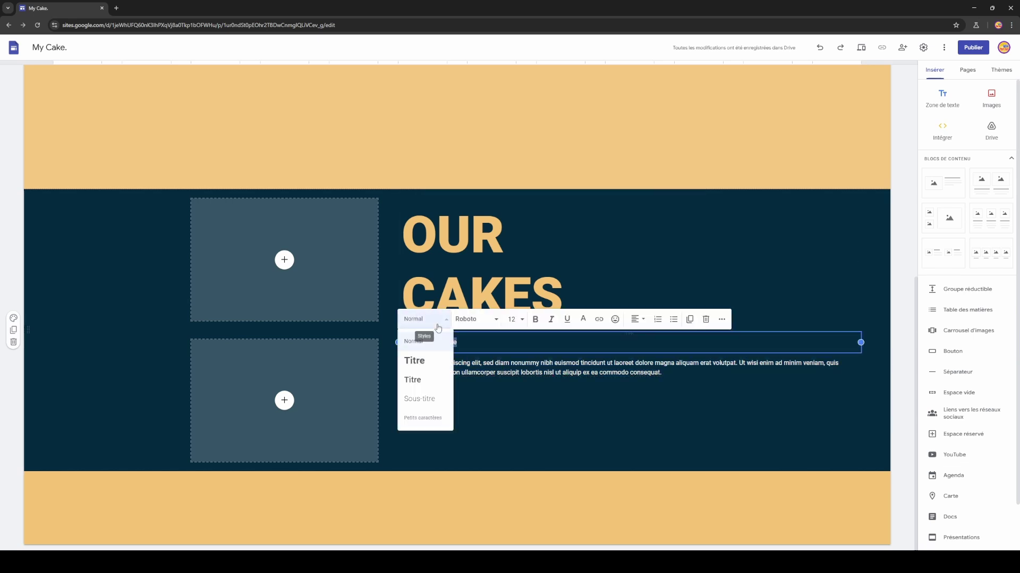
pyautogui.click(426, 381)
pyautogui.click(452, 394)
pyautogui.click(499, 423)
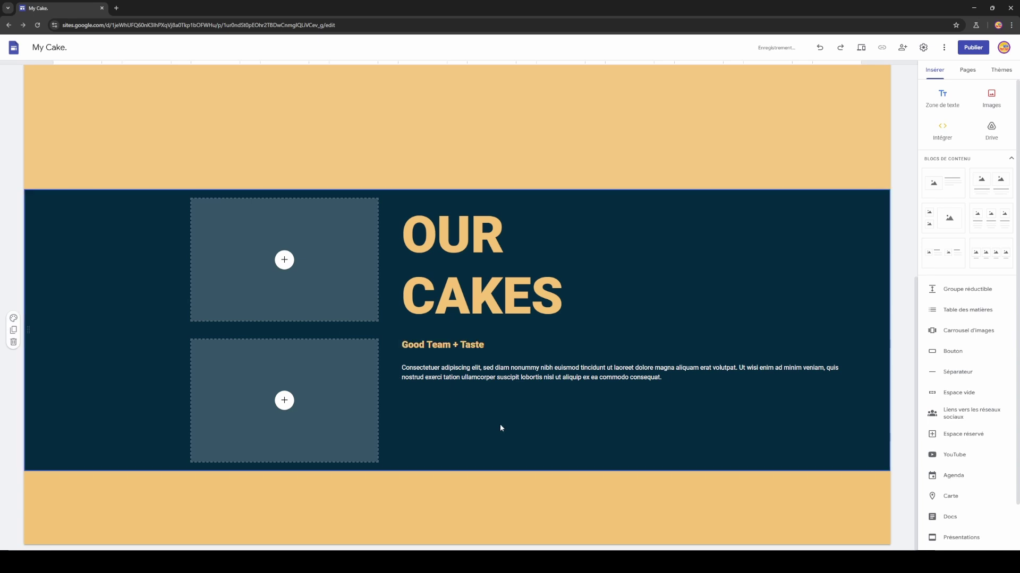
# Narrow the whole "OUR CAKES" text group to a little over half its width and move it right, farther from the image placeholders.
pyautogui.click(694, 387)
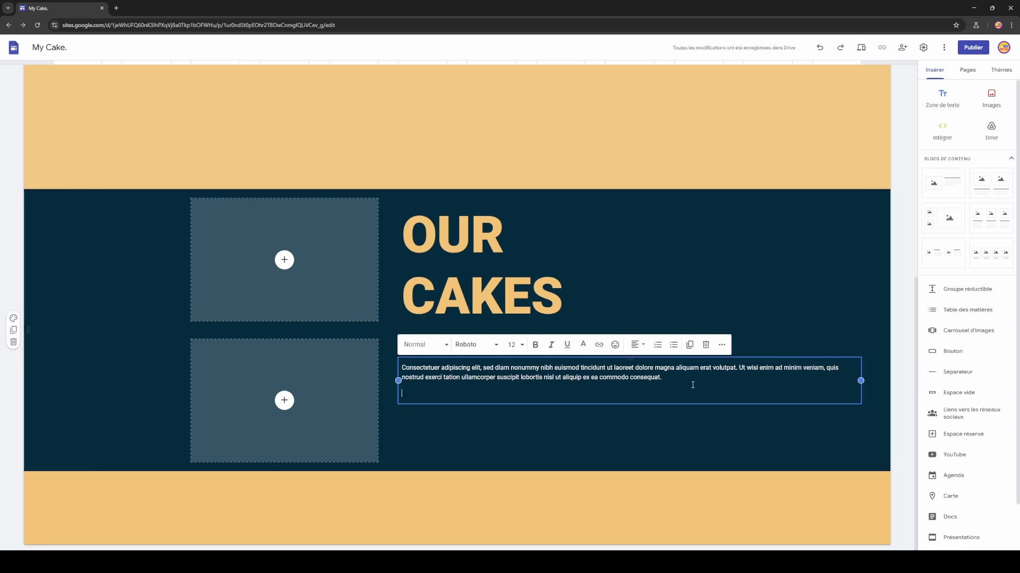
pyautogui.click(742, 328)
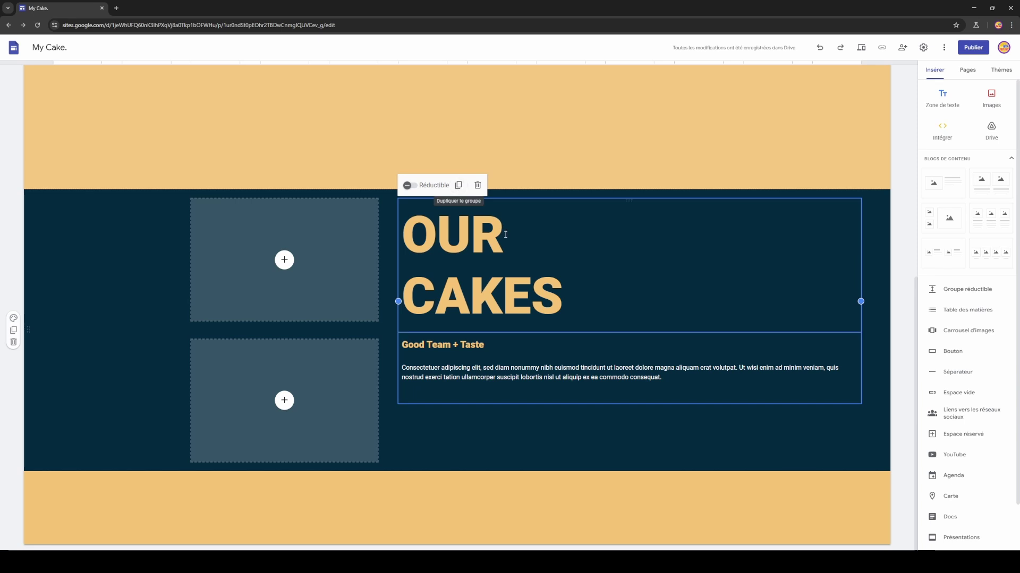
pyautogui.click(566, 349)
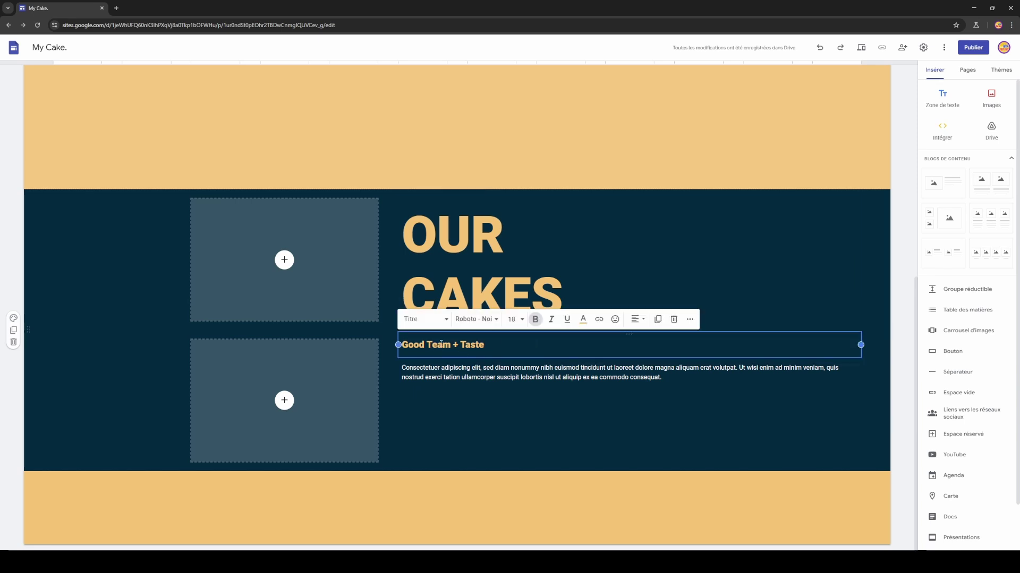
pyautogui.click(601, 250)
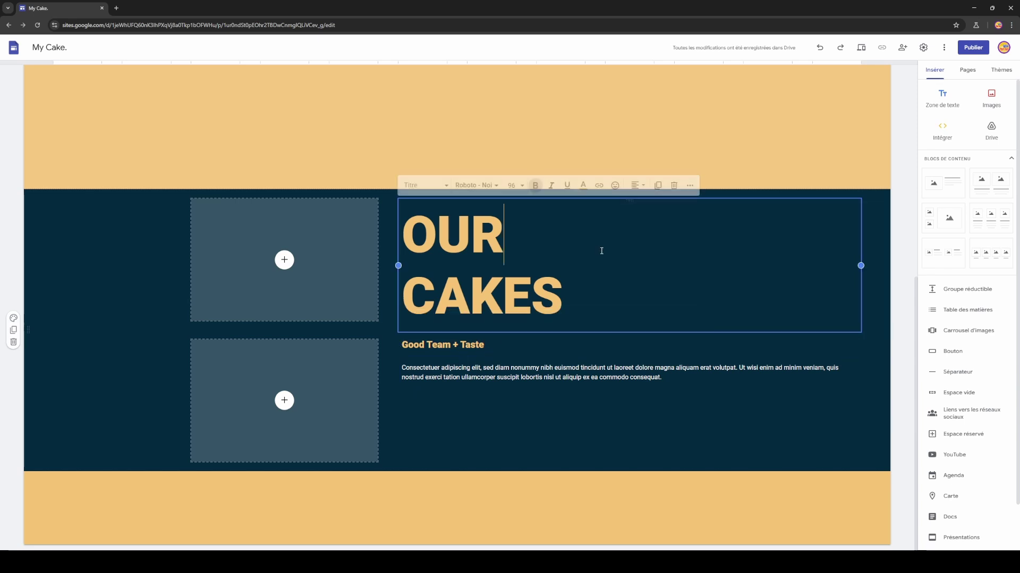
pyautogui.click(860, 334)
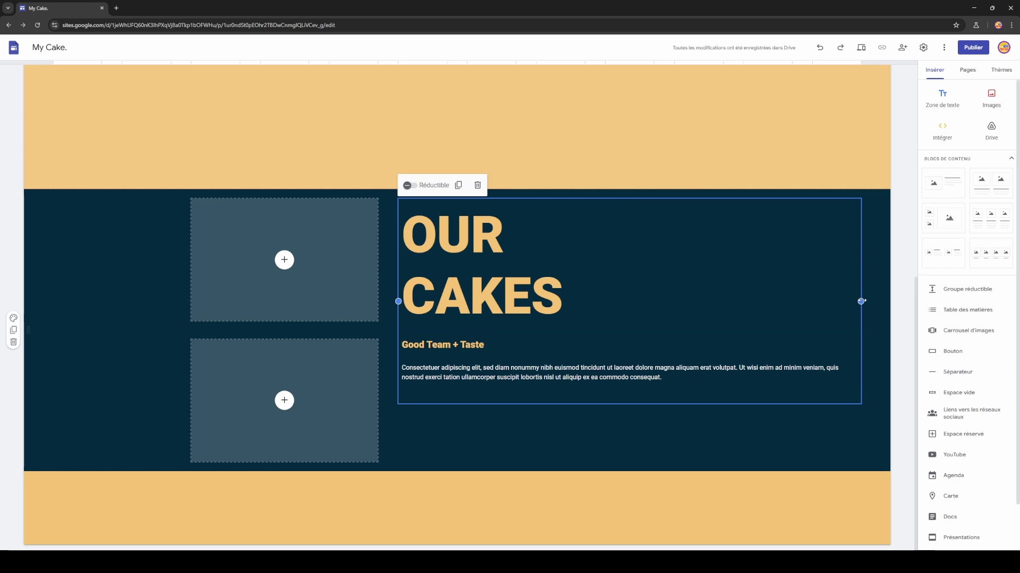
pyautogui.moveTo(861, 301); pyautogui.dragTo(655, 350)
pyautogui.click(778, 377)
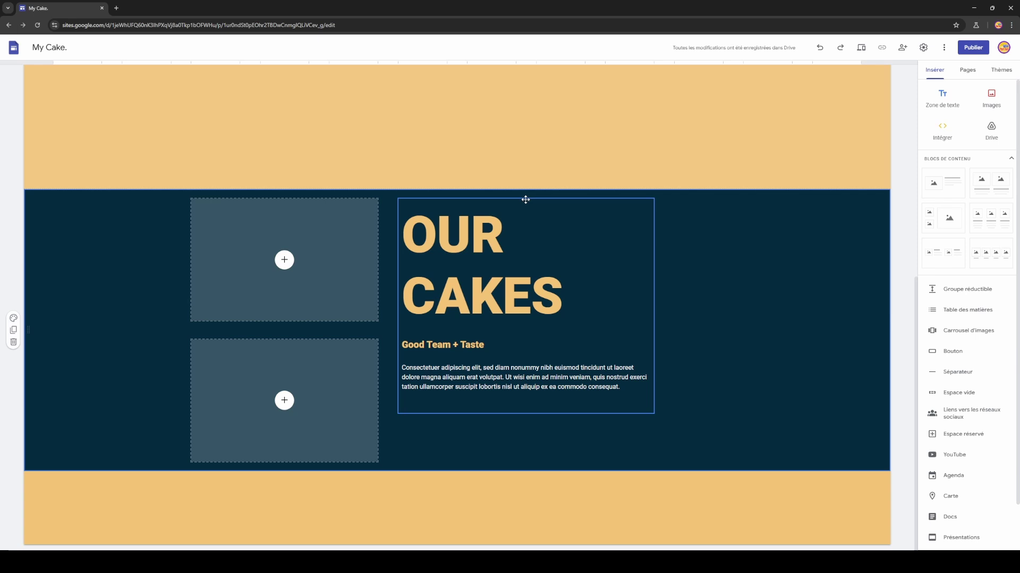
pyautogui.moveTo(525, 200); pyautogui.dragTo(622, 231)
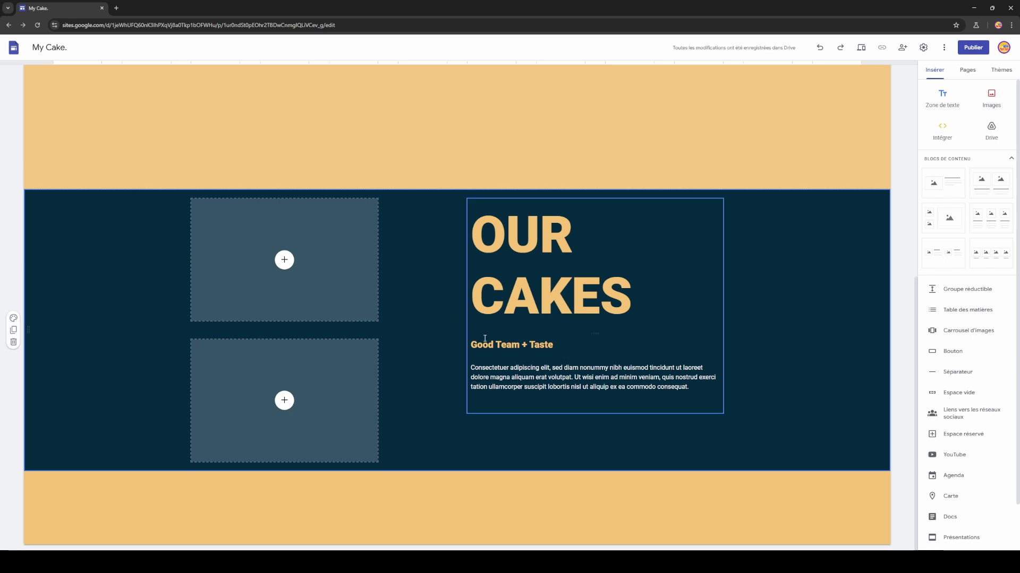
# Import the rainbow drip cake photo into the upper image placeholder and the cookies photo into the lower one.
pyautogui.click(284, 260)
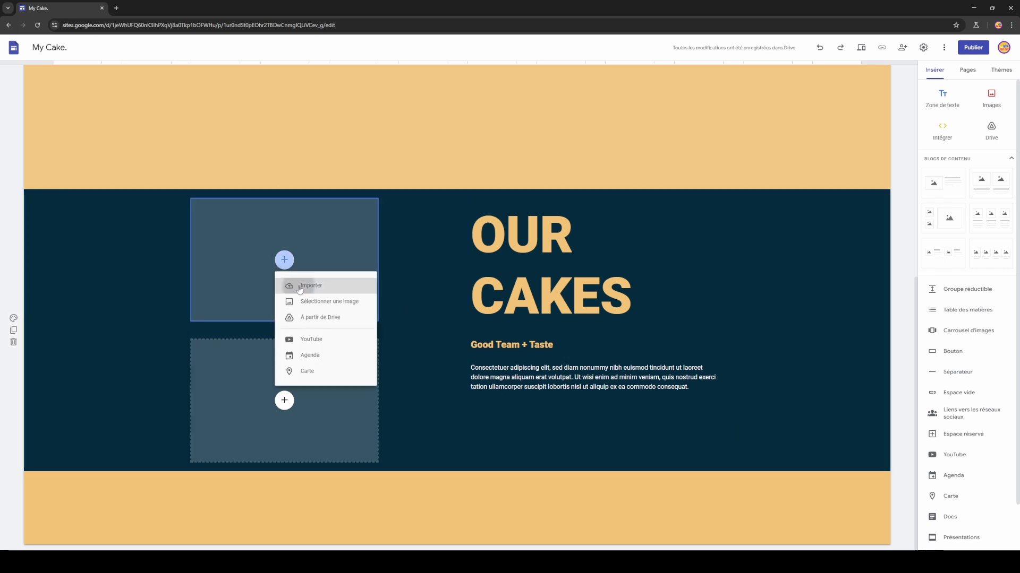
pyautogui.click(299, 287)
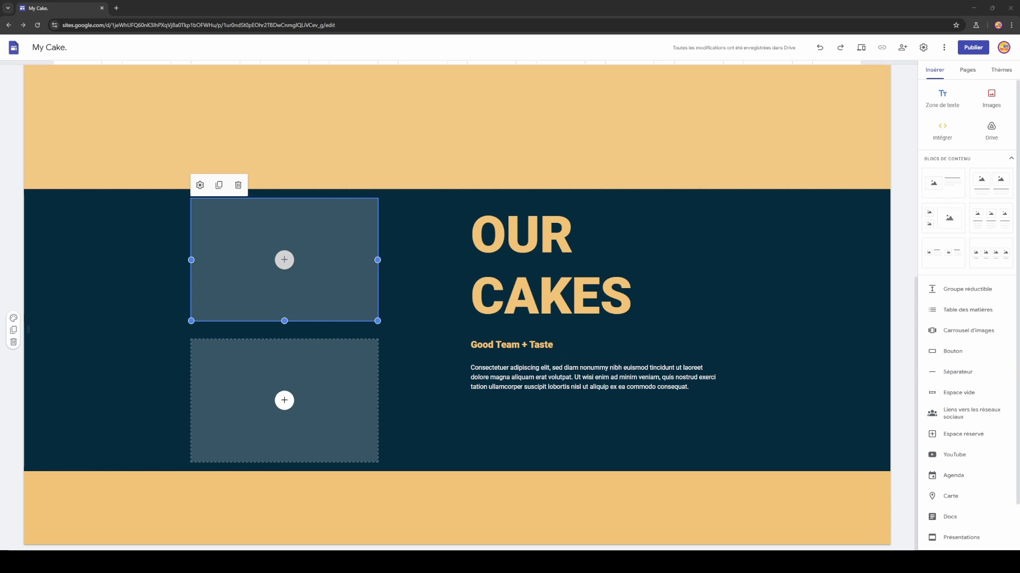
pyautogui.click(285, 402)
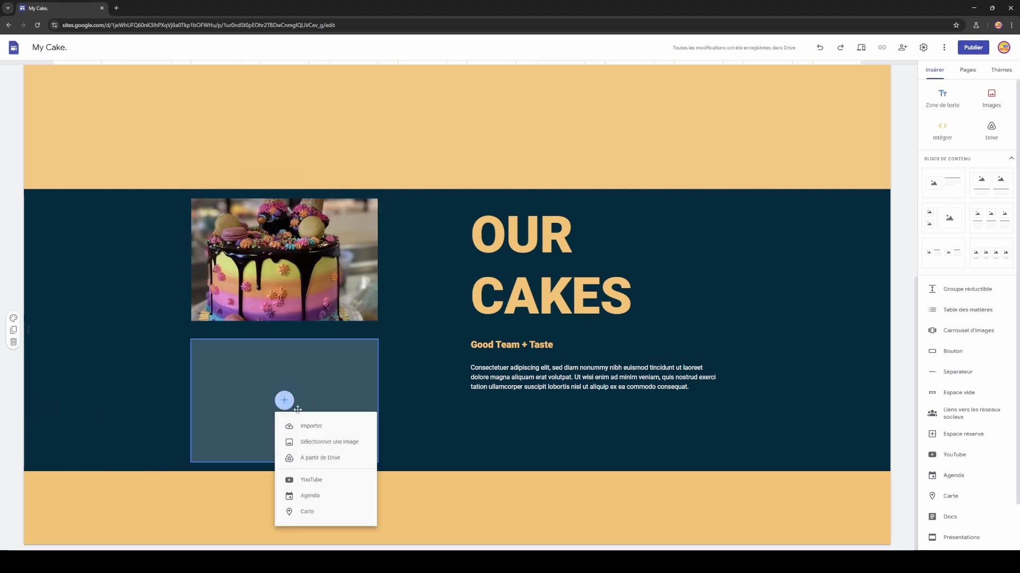
pyautogui.click(298, 425)
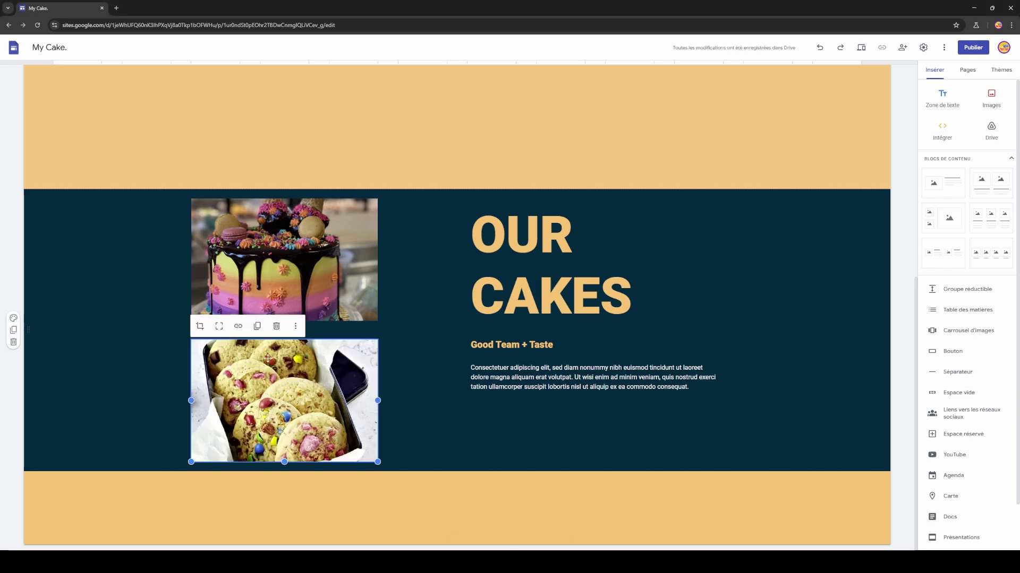
# Examine the link and crop options of the cookies image, leaving both without changes.
pyautogui.click(240, 331)
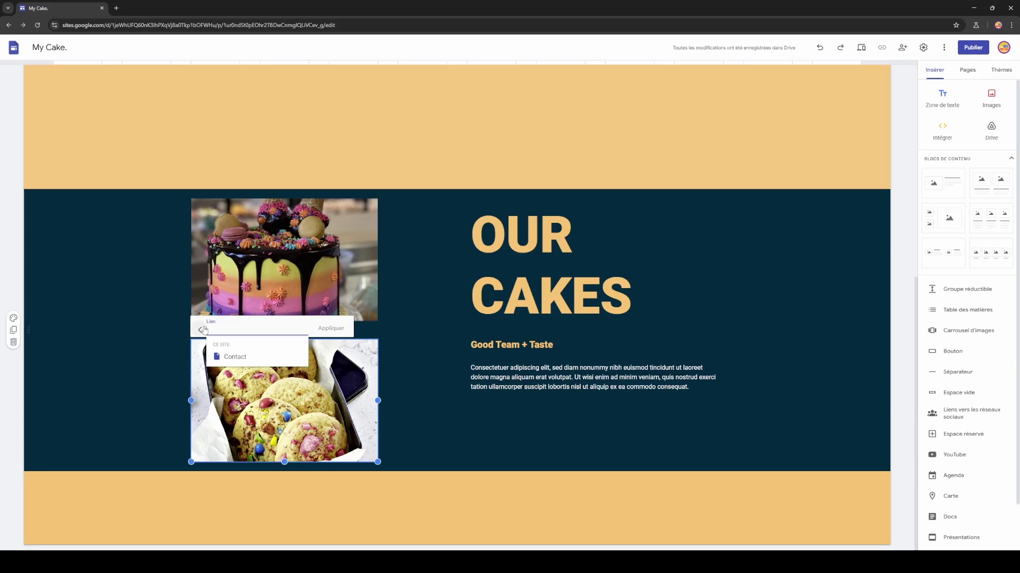
pyautogui.click(156, 230)
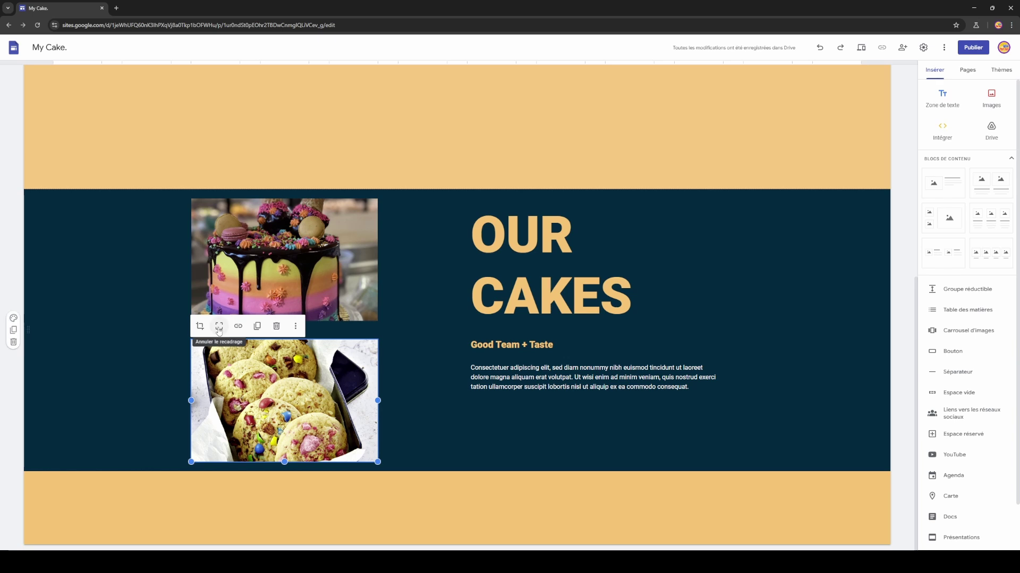
pyautogui.click(200, 326)
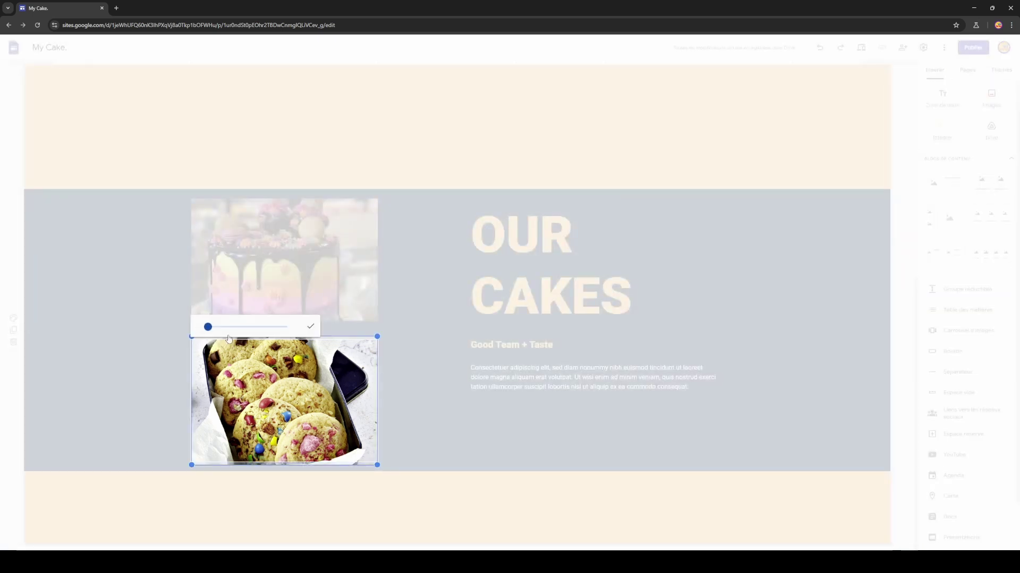
pyautogui.click(311, 326)
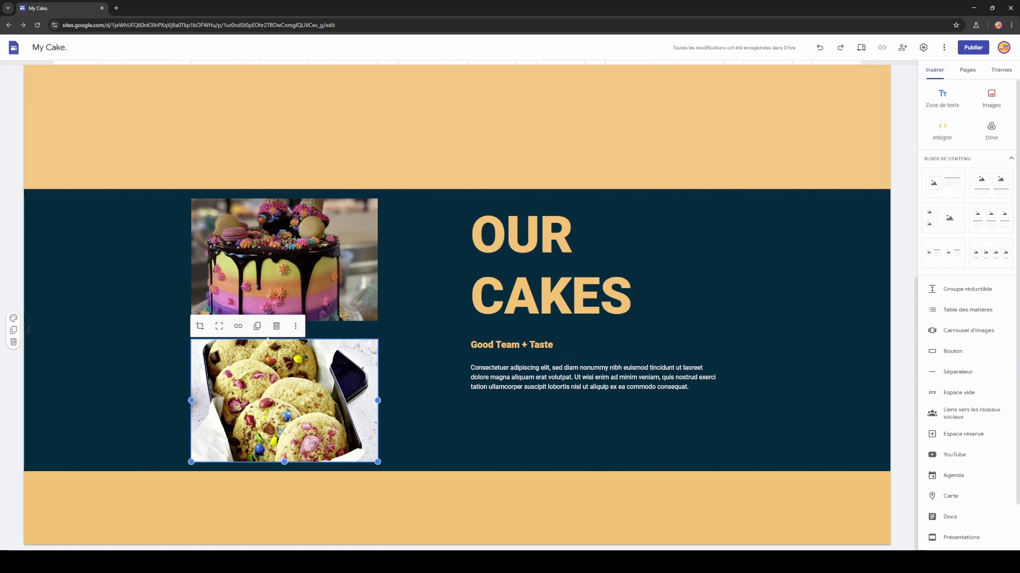
# Add the alternative text "Cookies" to the cookies image.
pyautogui.click(296, 327)
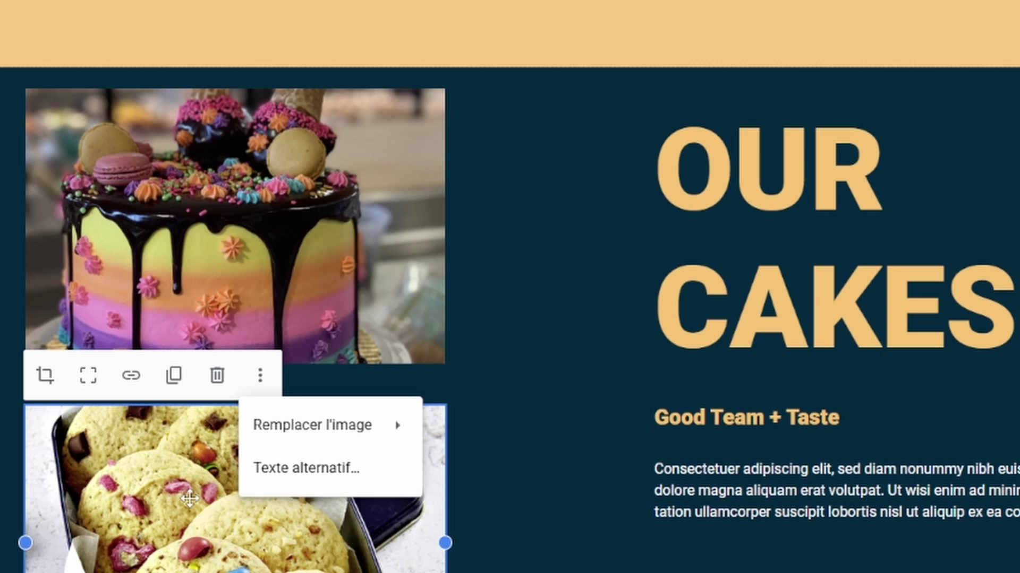
pyautogui.click(190, 499)
pyautogui.click(260, 376)
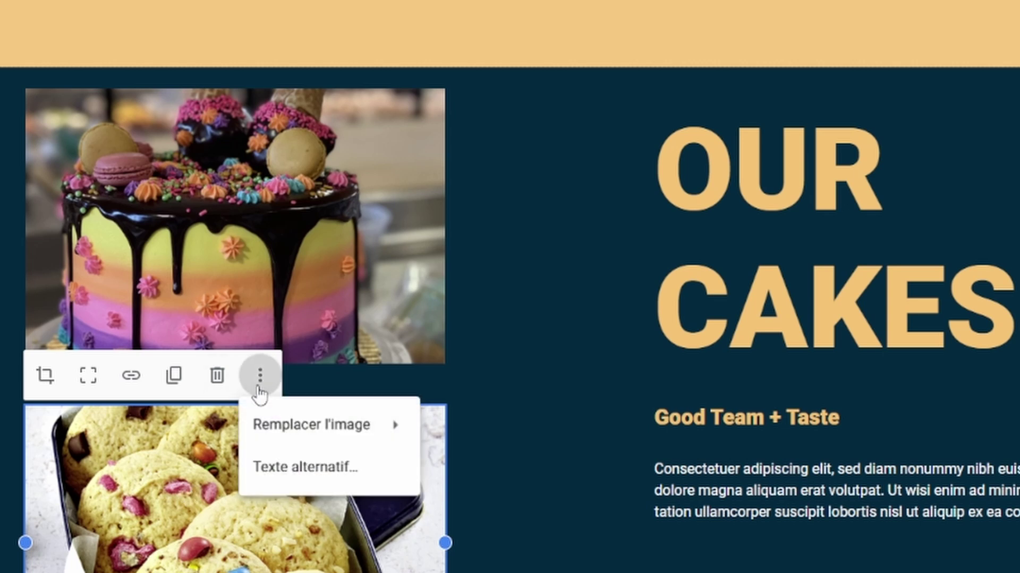
pyautogui.click(288, 463)
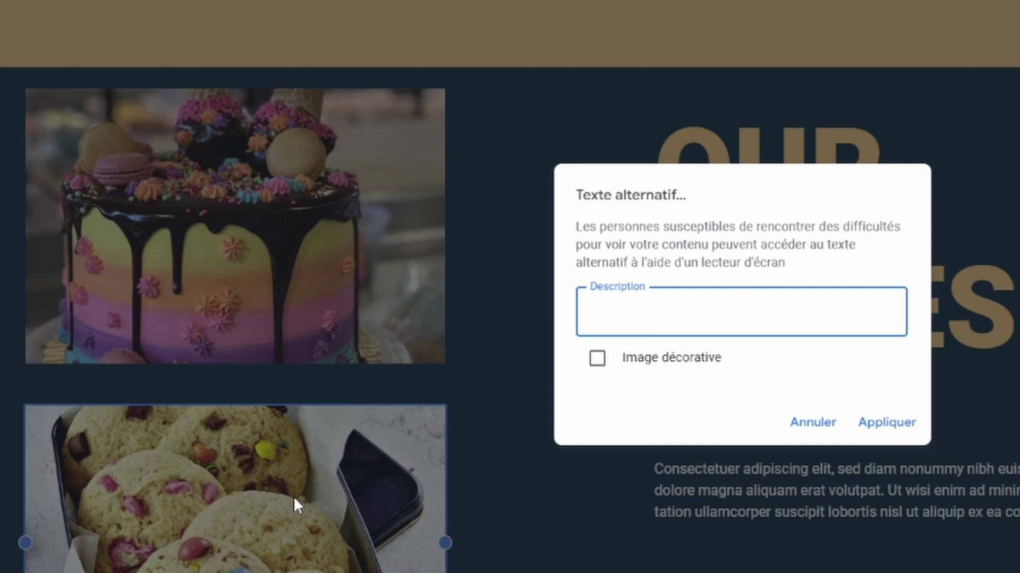
pyautogui.write('Cookies')
pyautogui.click(897, 422)
# Add the alternative text "Gateau custom" to the cake image above the cookies.
pyautogui.click(343, 275)
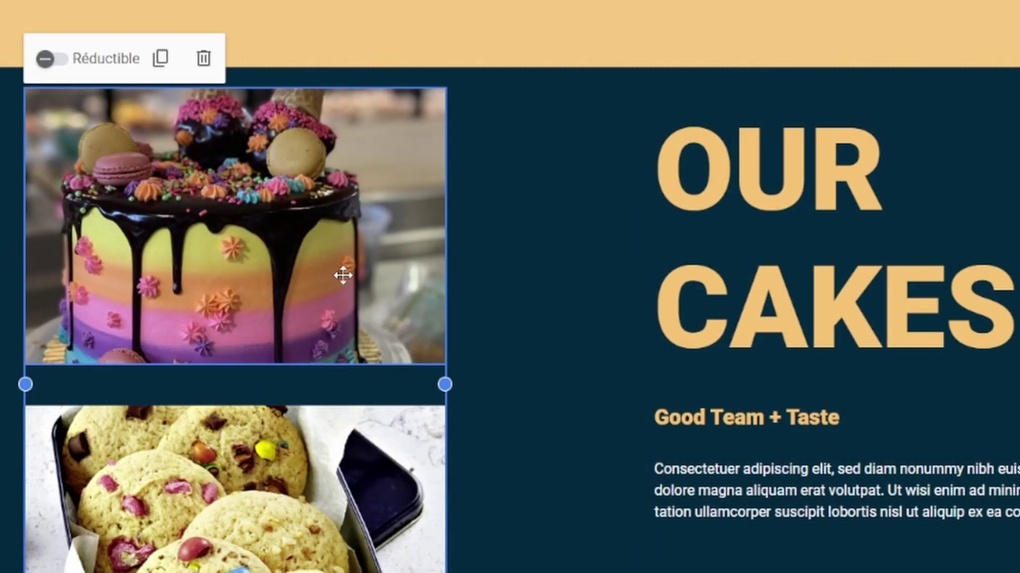
pyautogui.rightClick(343, 274)
pyautogui.click(239, 276)
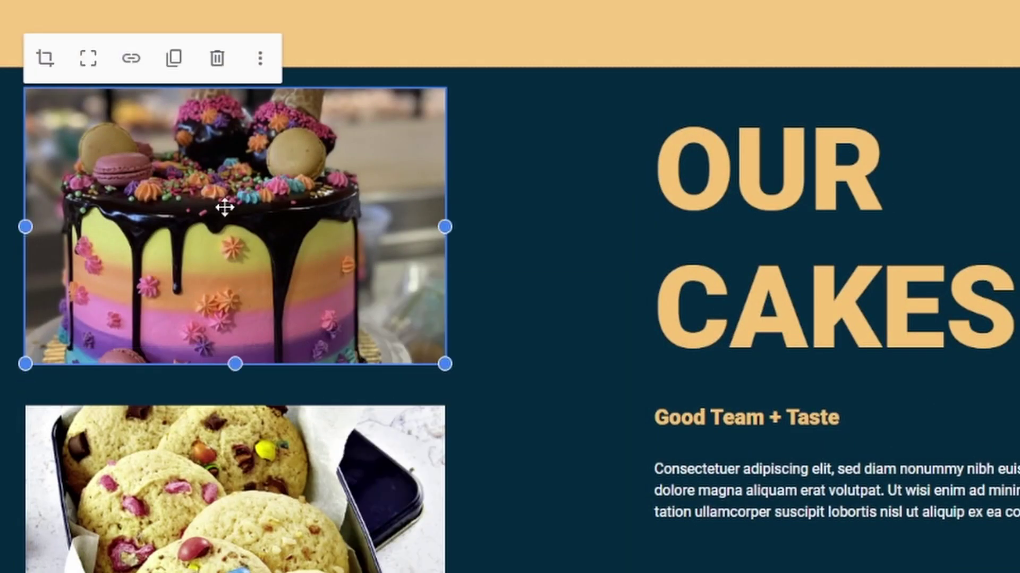
pyautogui.click(260, 58)
pyautogui.click(292, 155)
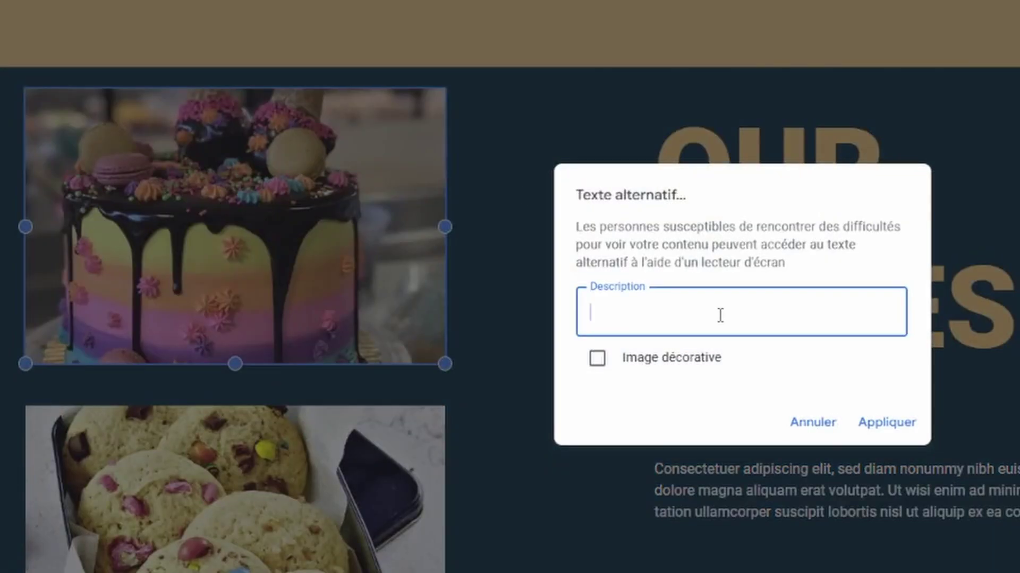
pyautogui.write('Gateau custom')
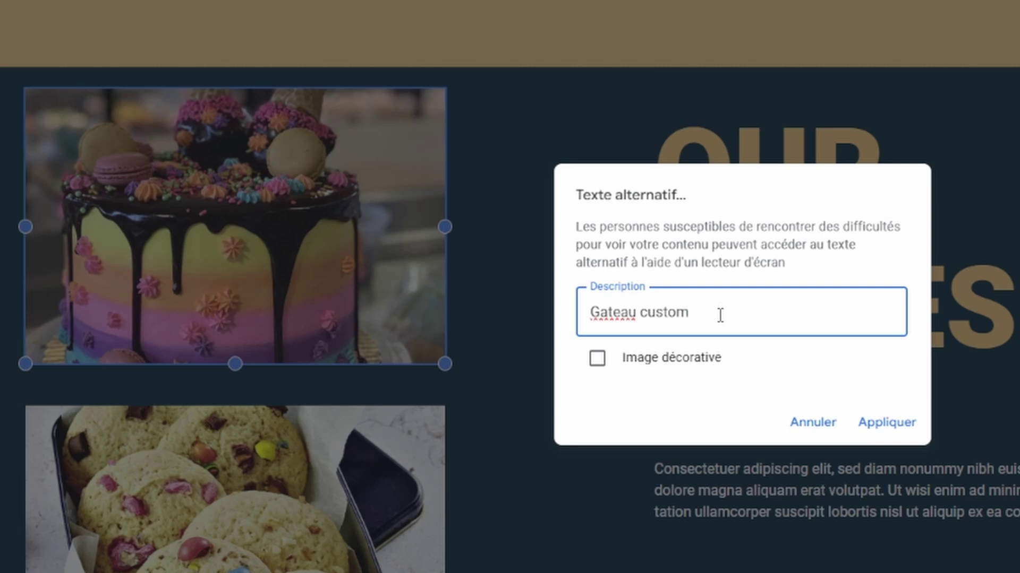
pyautogui.click(861, 423)
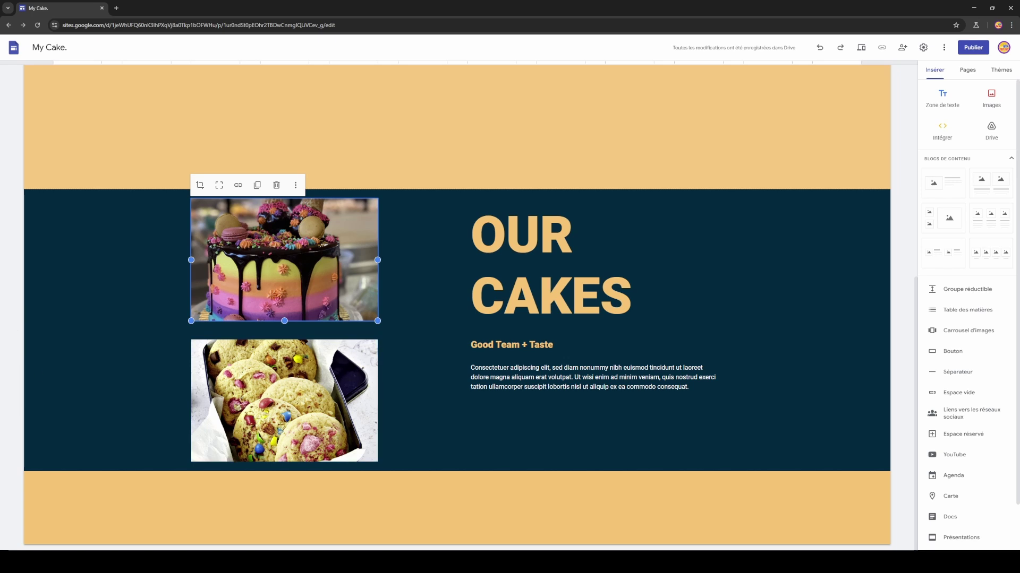
# Add a text box below the "OUR CAKES" section with the large bold Titre style and enter "SWEET".
pyautogui.click(941, 94)
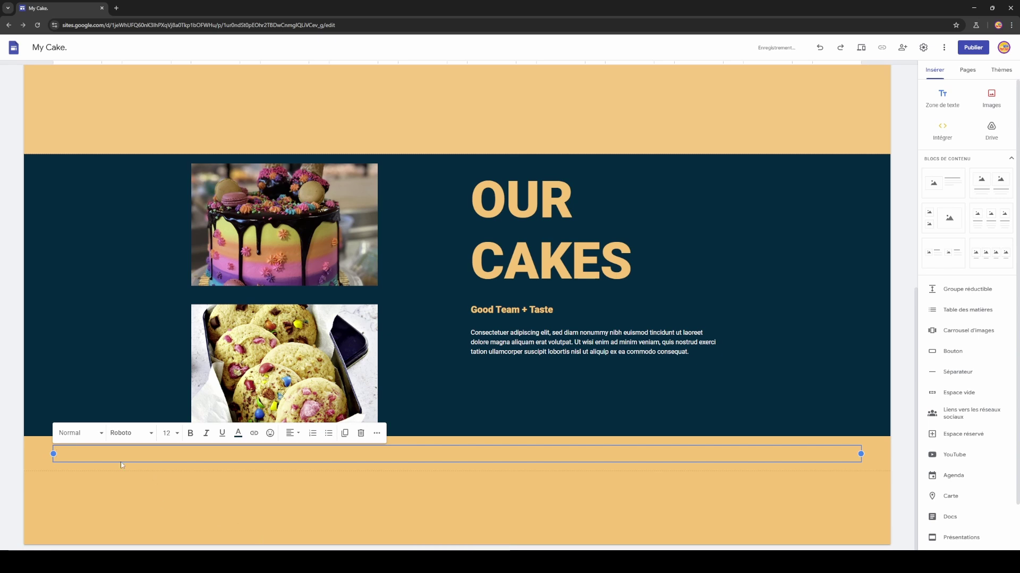
pyautogui.click(77, 433)
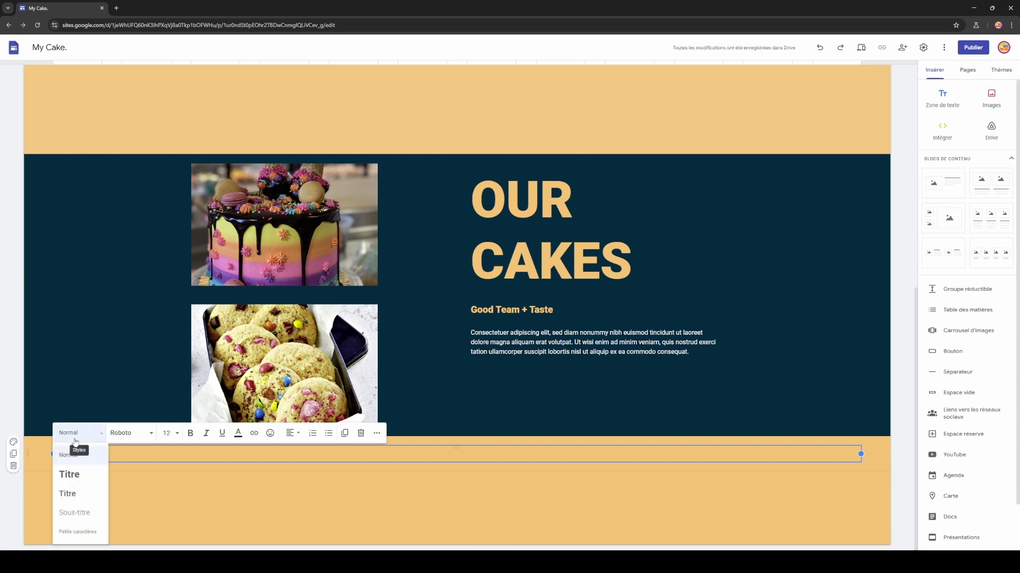
pyautogui.click(78, 476)
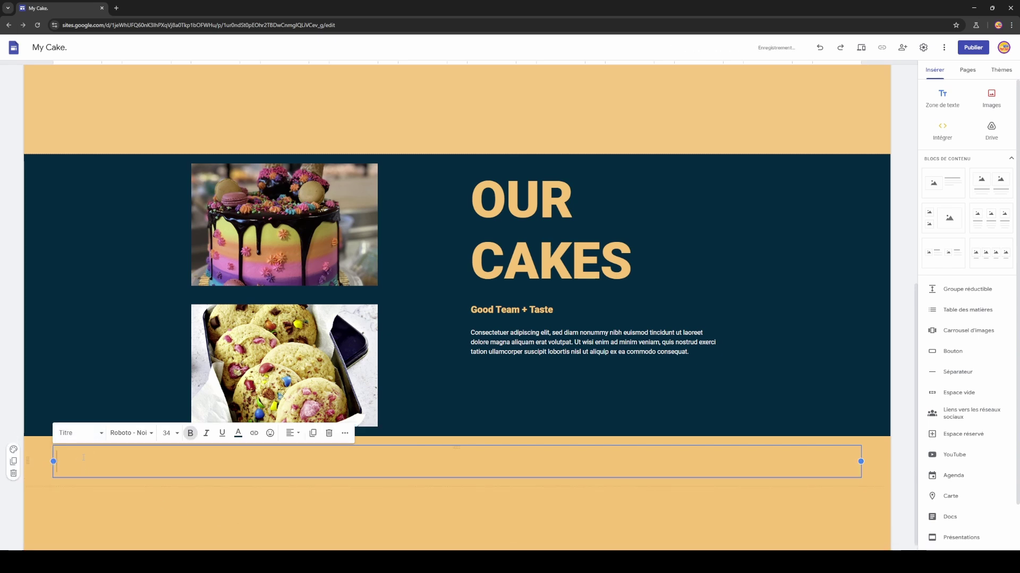
pyautogui.write('SWI')
pyautogui.press('BackSpace')
pyautogui.write('EET')
pyautogui.press('Return')
pyautogui.press('BackSpace')
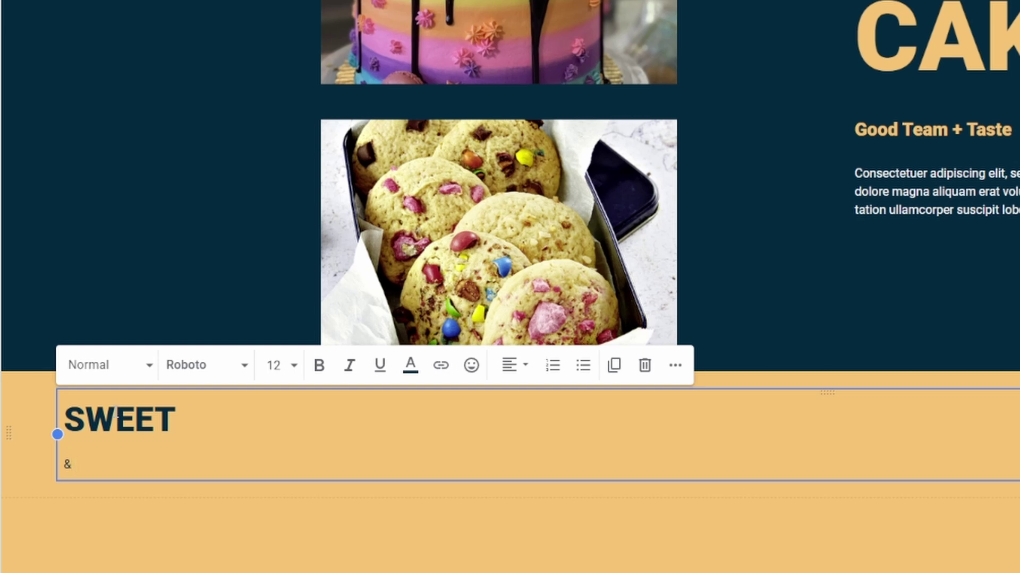
# Add a second line "& TASTY" under "SWEET" and give it the same large bold Titre style.
pyautogui.write('T')
pyautogui.press('BackSpace')
pyautogui.press('BackSpace')
pyautogui.write('TASTY')
pyautogui.moveTo(112, 457); pyautogui.dragTo(58, 451)
pyautogui.click(123, 379)
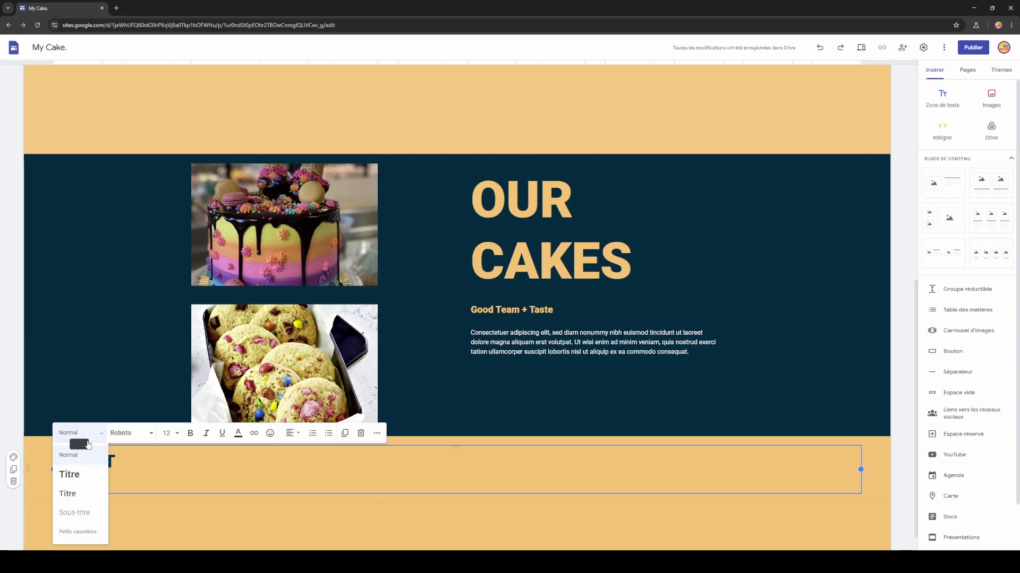
pyautogui.click(69, 474)
pyautogui.click(171, 490)
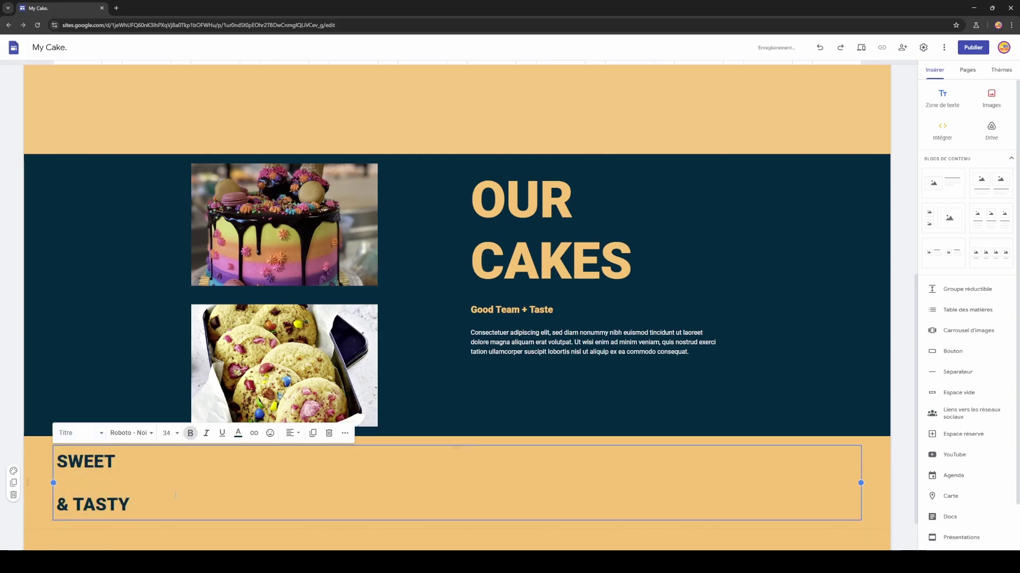
# Apply custom spacing to both "SWEET & TASTY" lines, with line spacing 1 and paragraph spacing 0 pt before and after.
pyautogui.moveTo(152, 503); pyautogui.dragTo(45, 464)
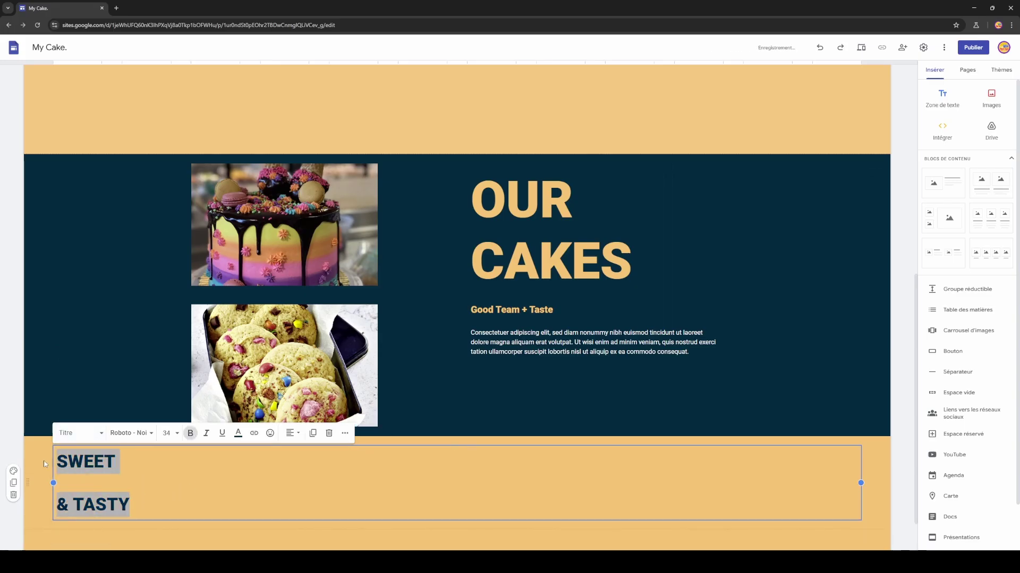
pyautogui.click(343, 434)
pyautogui.click(266, 452)
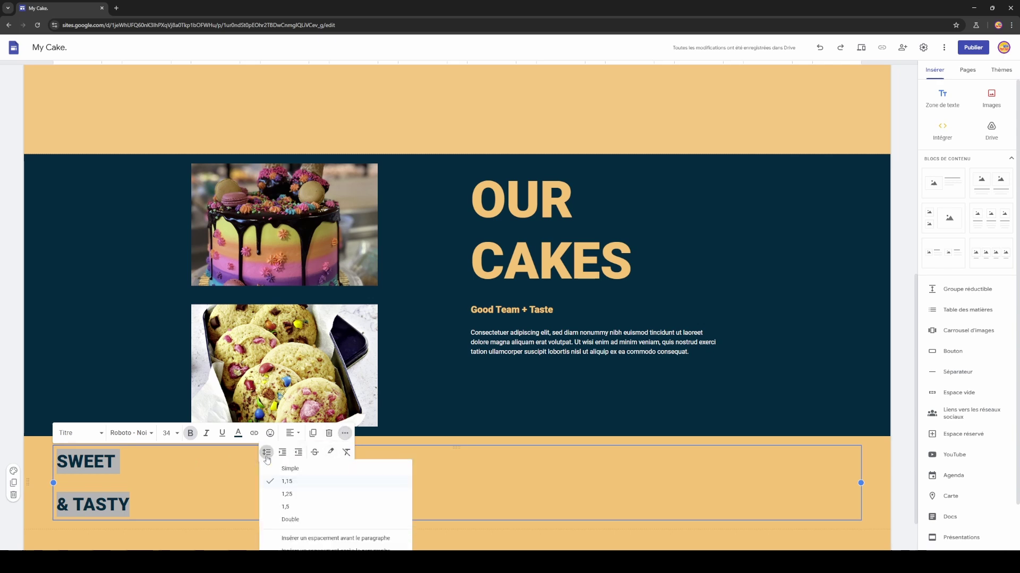
pyautogui.scroll(-1, 292, 489)
pyautogui.click(327, 512)
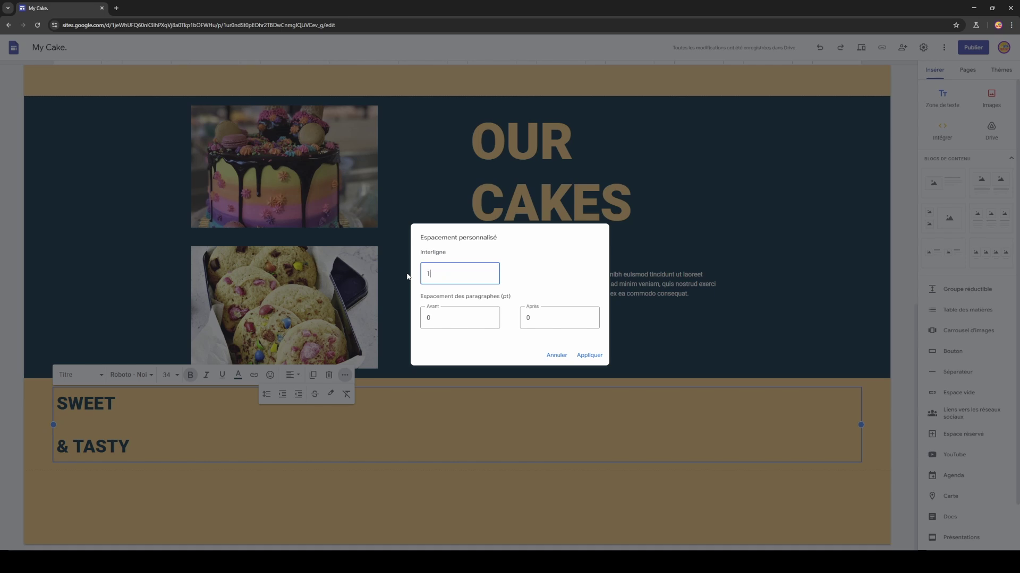
pyautogui.click(588, 355)
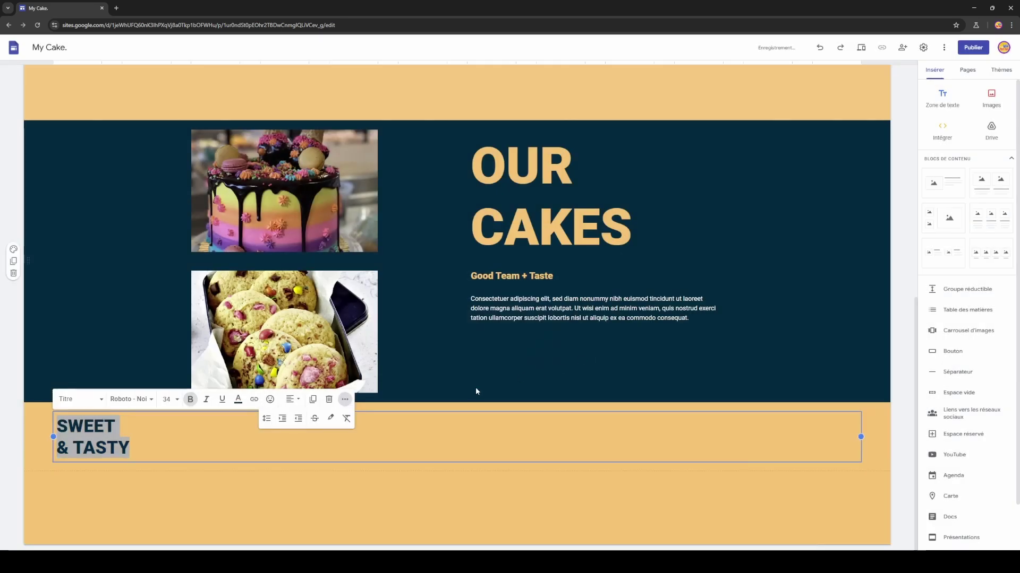
# Center the "SWEET & TASTY" heading and set its font size to 96.
pyautogui.click(292, 401)
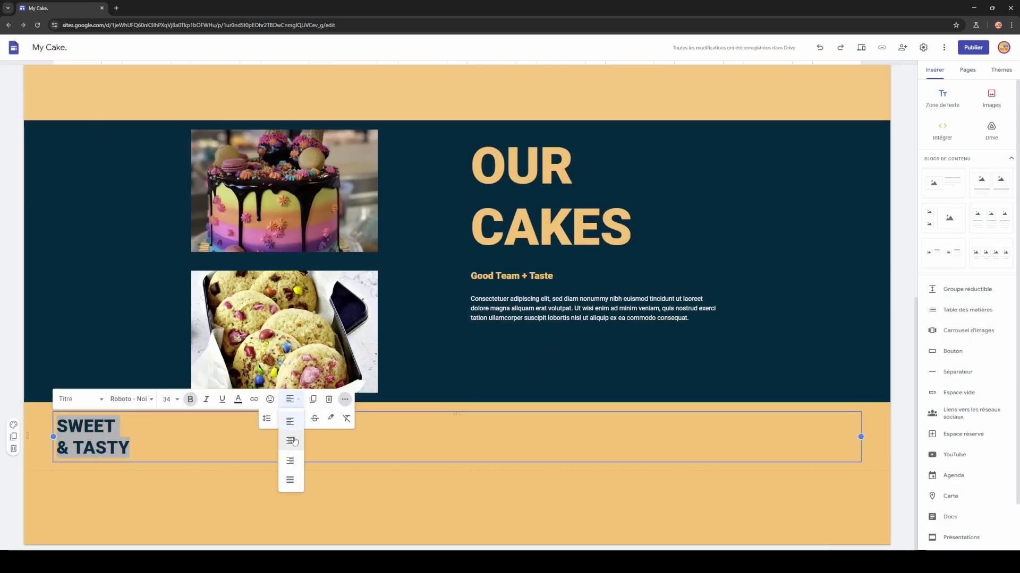
pyautogui.click(290, 443)
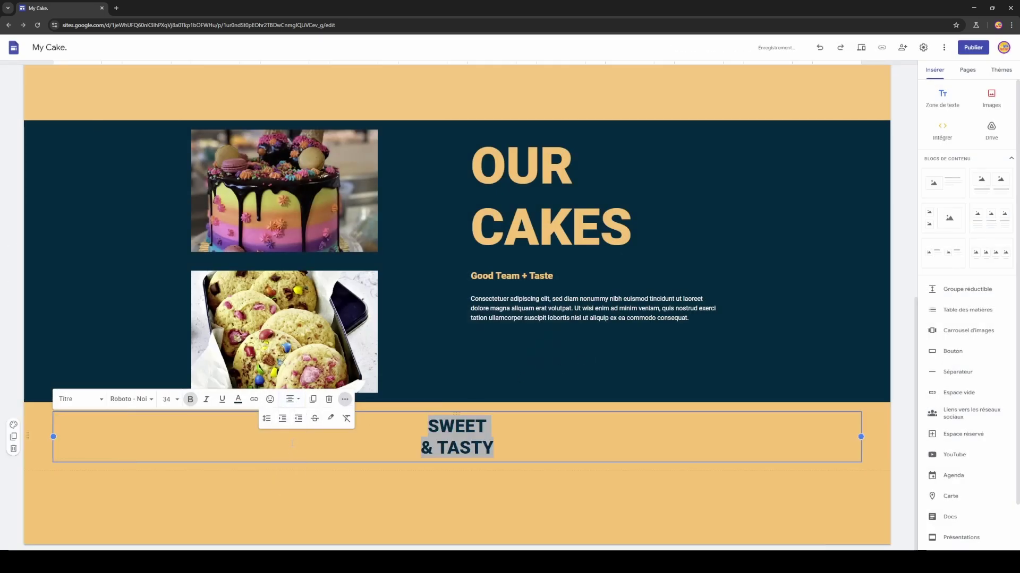
pyautogui.click(169, 399)
pyautogui.click(174, 385)
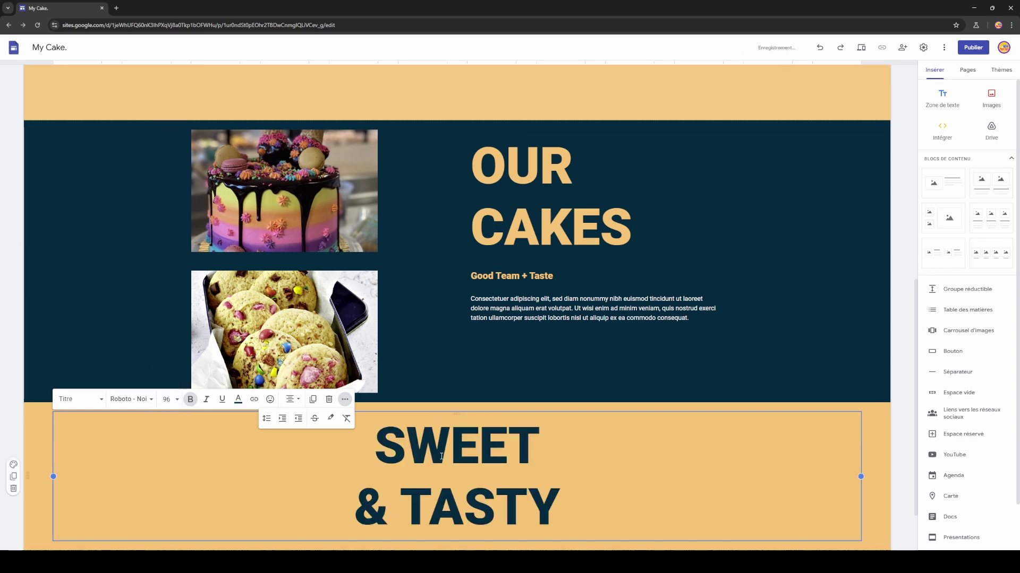
pyautogui.click(879, 447)
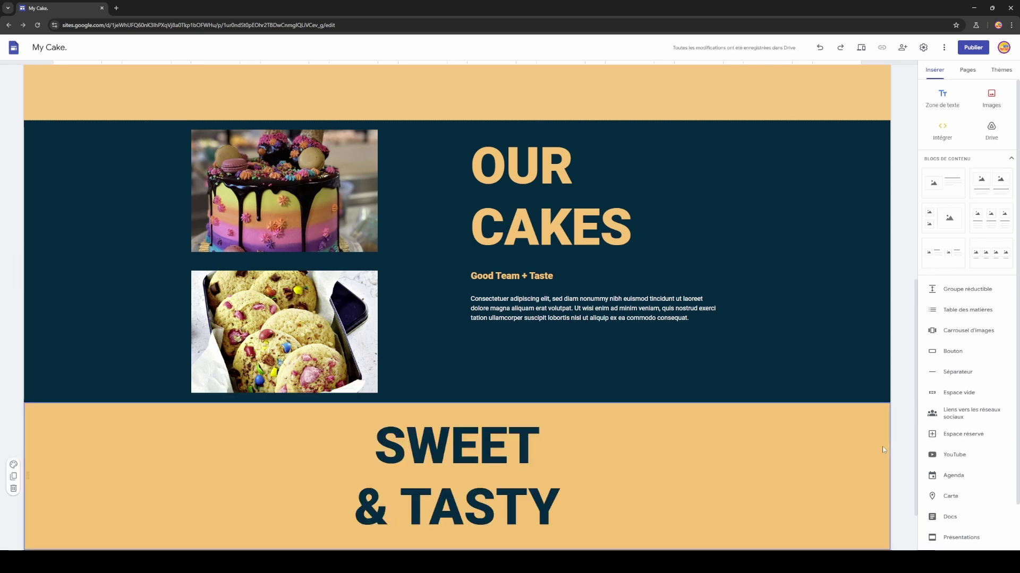
# Insert a button named "CONTACTEZ NOUS" that links to the site's Contact page.
pyautogui.scroll(-2, 879, 447)
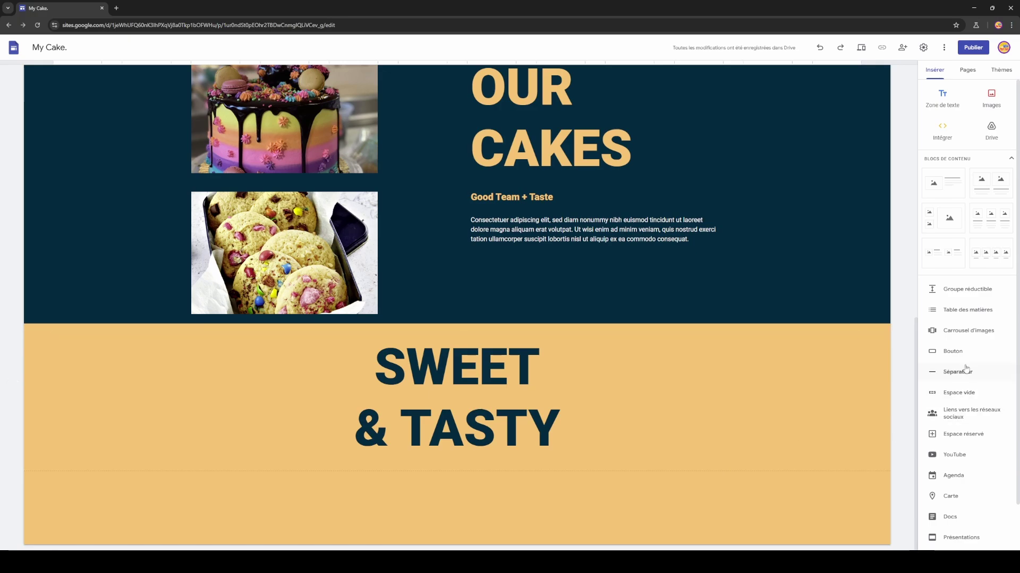
pyautogui.click(953, 351)
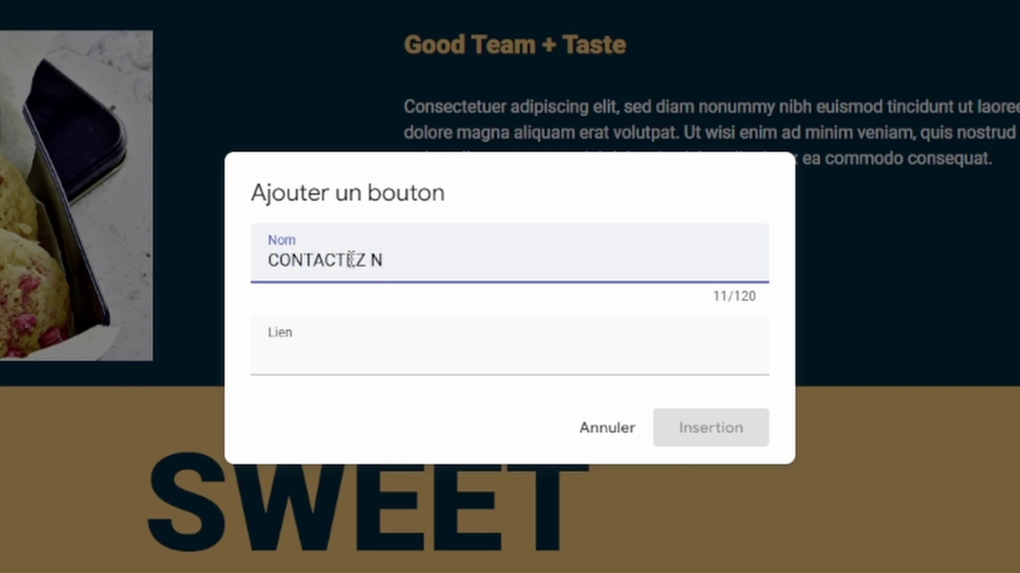
pyautogui.click(390, 349)
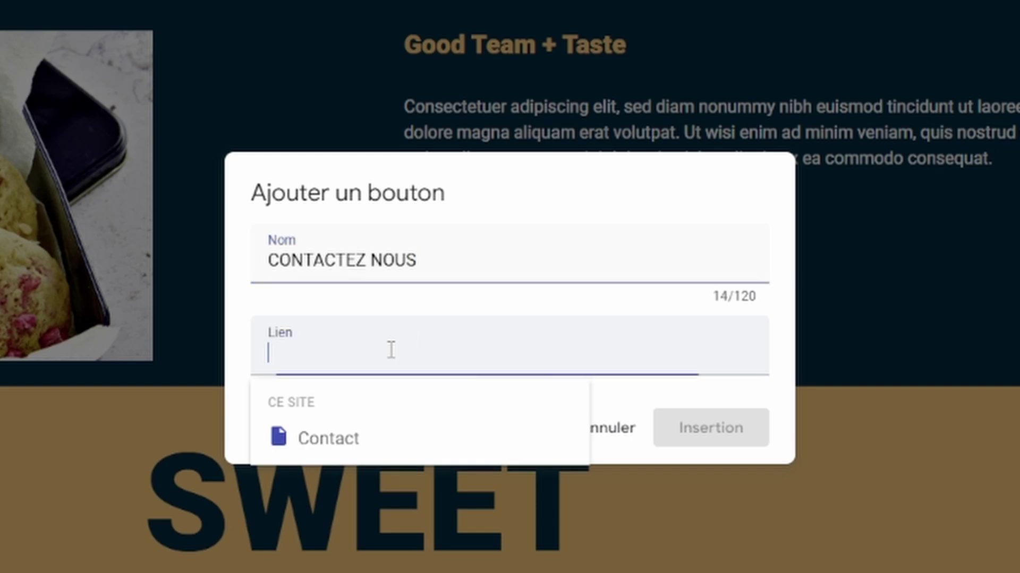
pyautogui.click(331, 439)
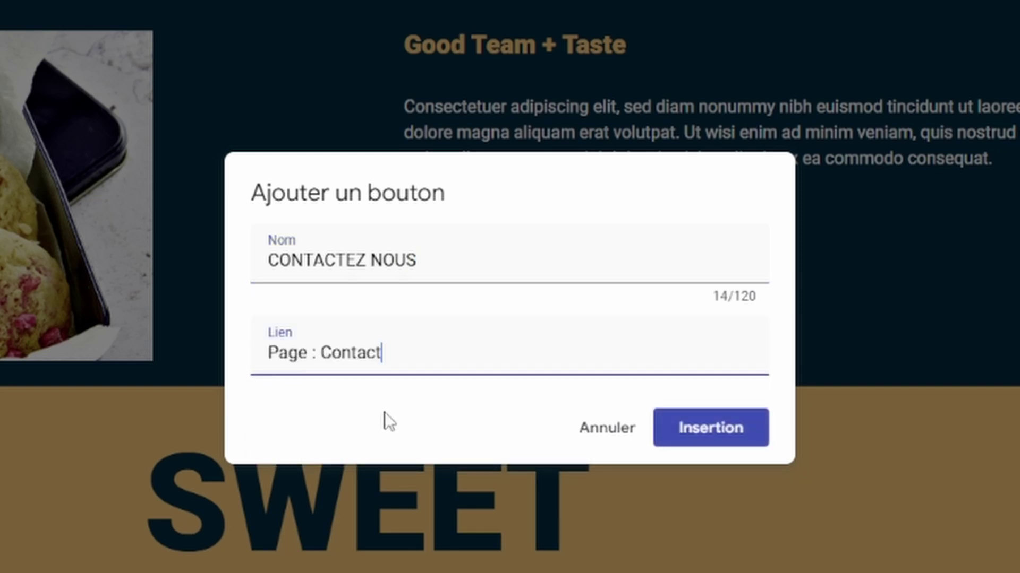
pyautogui.click(721, 435)
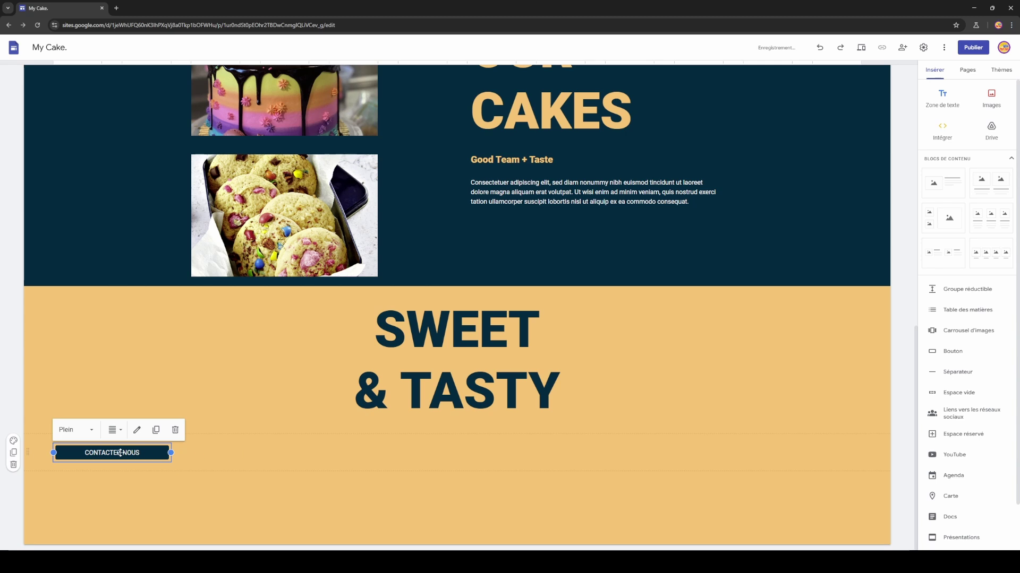
# Move the "CONTACTEZ NOUS" button across its row to just beyond the right end of the "& TASTY" line above it.
pyautogui.moveTo(130, 451); pyautogui.dragTo(664, 451)
pyautogui.click(666, 420)
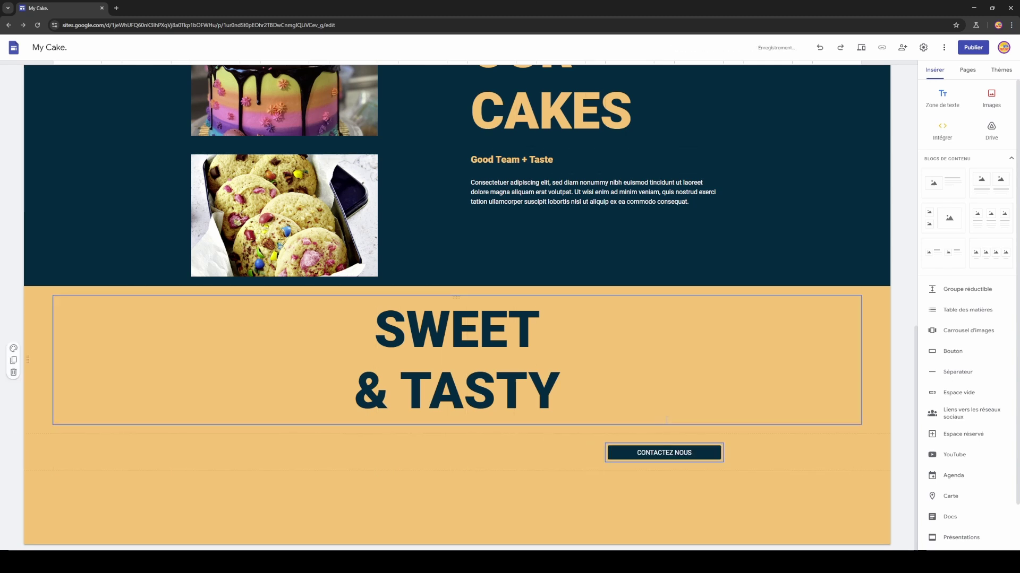
pyautogui.scroll(1, 537, 450)
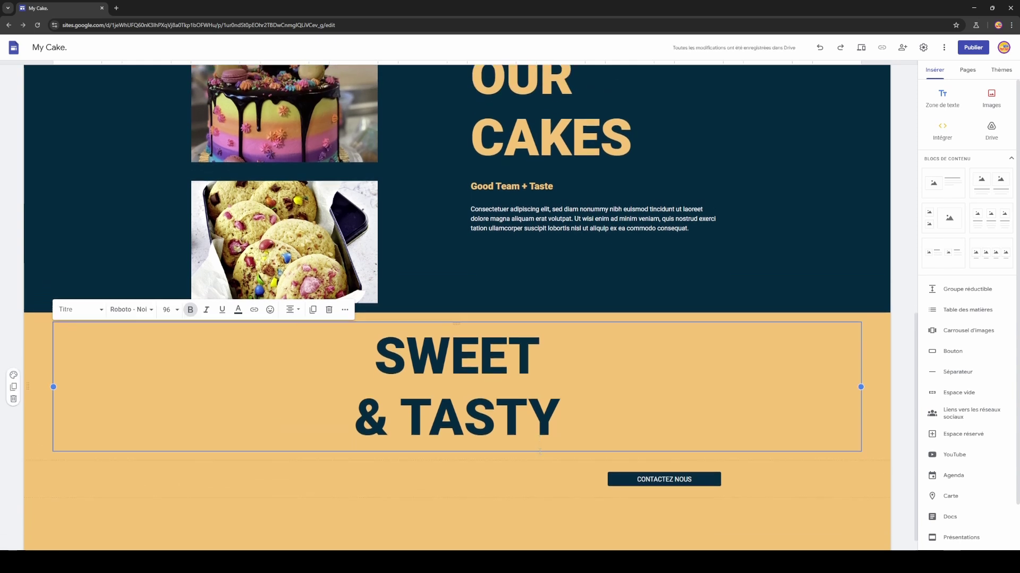
pyautogui.scroll(-1, 660, 332)
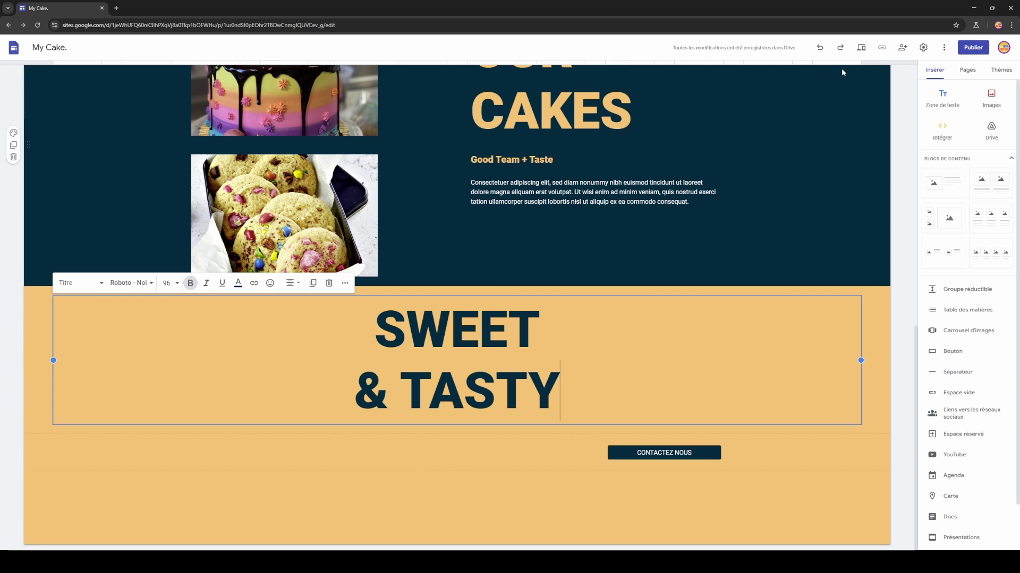
# Preview the site in desktop view, look through the home page, and return to the editor.
pyautogui.click(861, 47)
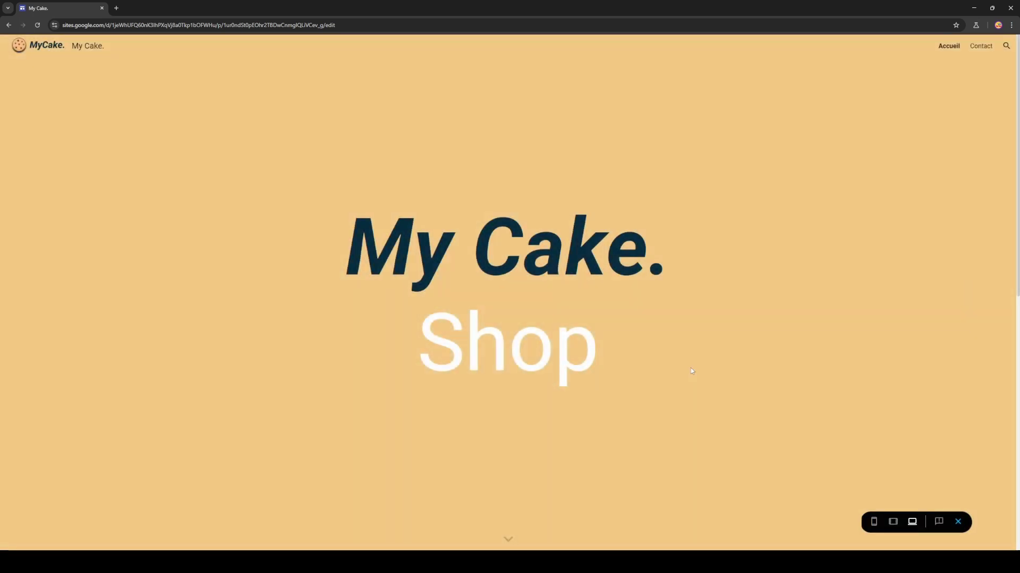
pyautogui.scroll(-3, 642, 440)
pyautogui.scroll(3, 642, 439)
pyautogui.click(958, 521)
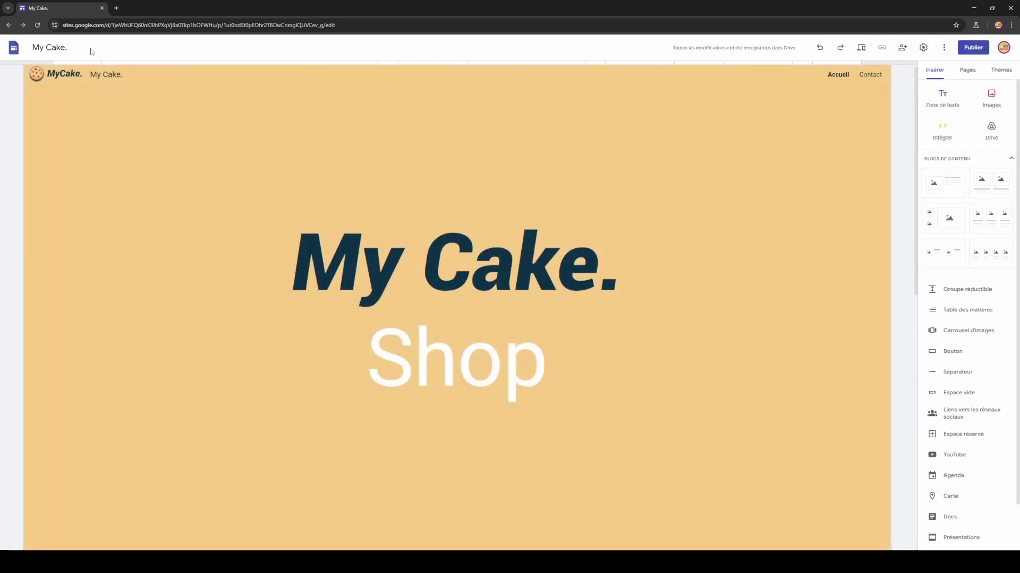
# Remove the site name text beside the logo in the page header.
pyautogui.moveTo(102, 74)
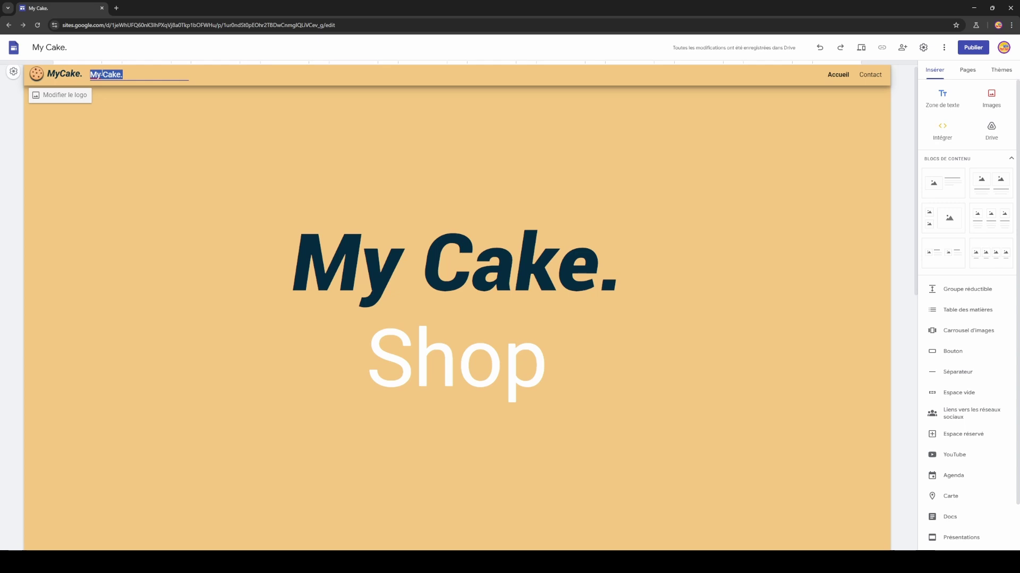
pyautogui.press('BackSpace')
pyautogui.click(117, 109)
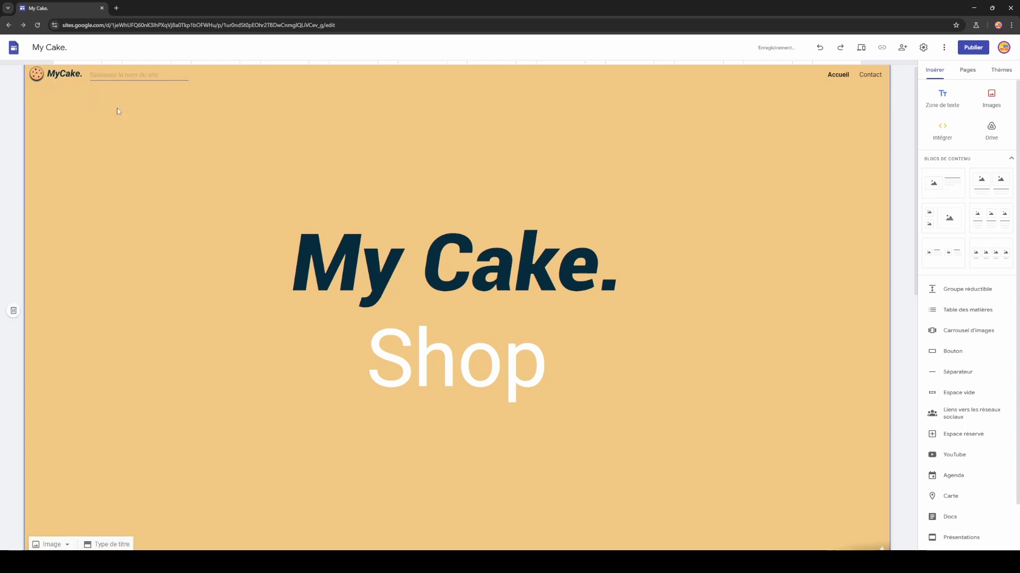
# Preview the updated header and home page in desktop view, and switch the preview to tablet size.
pyautogui.click(861, 48)
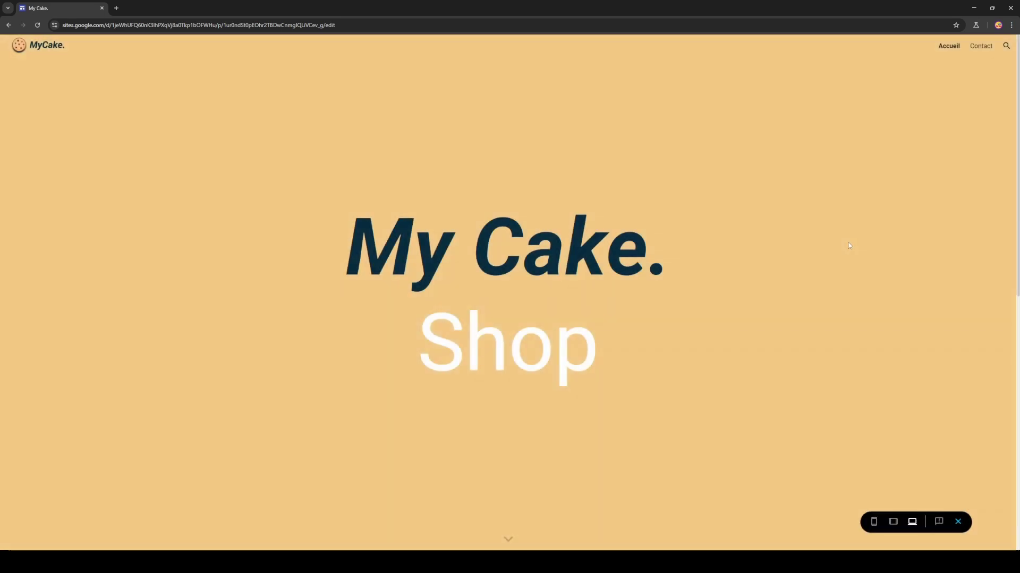
pyautogui.scroll(-2, 771, 484)
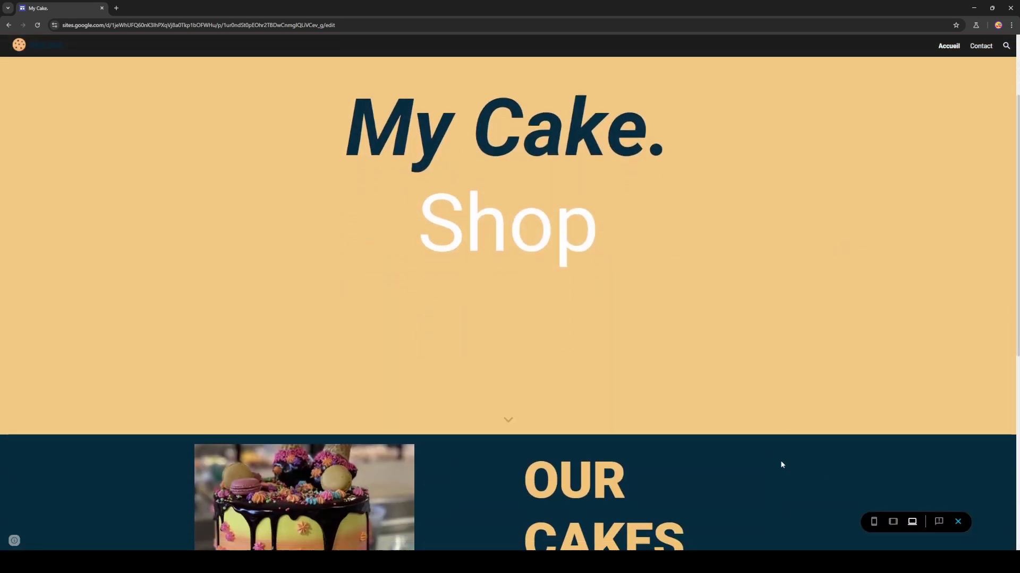
pyautogui.scroll(2, 622, 337)
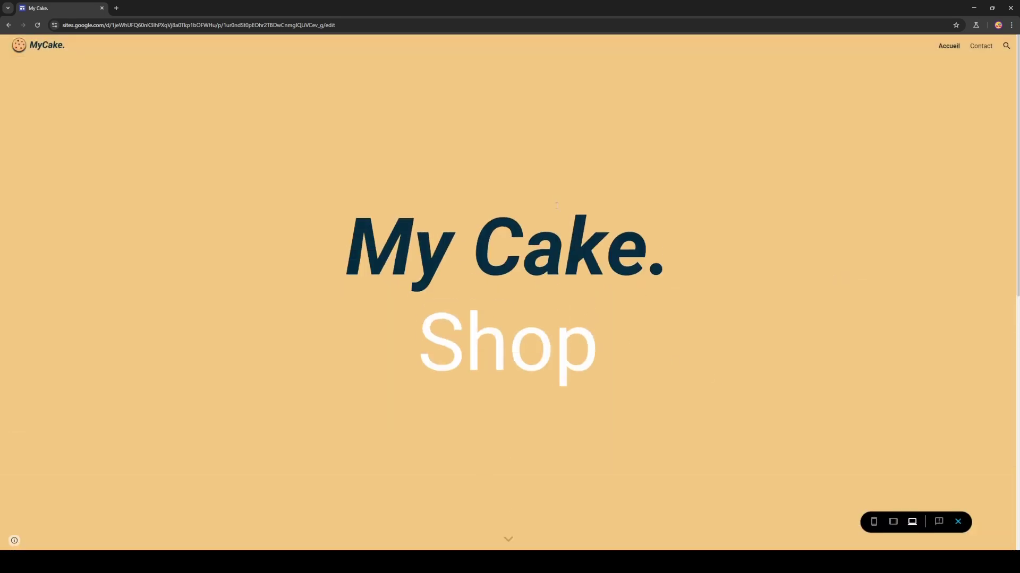
pyautogui.click(893, 522)
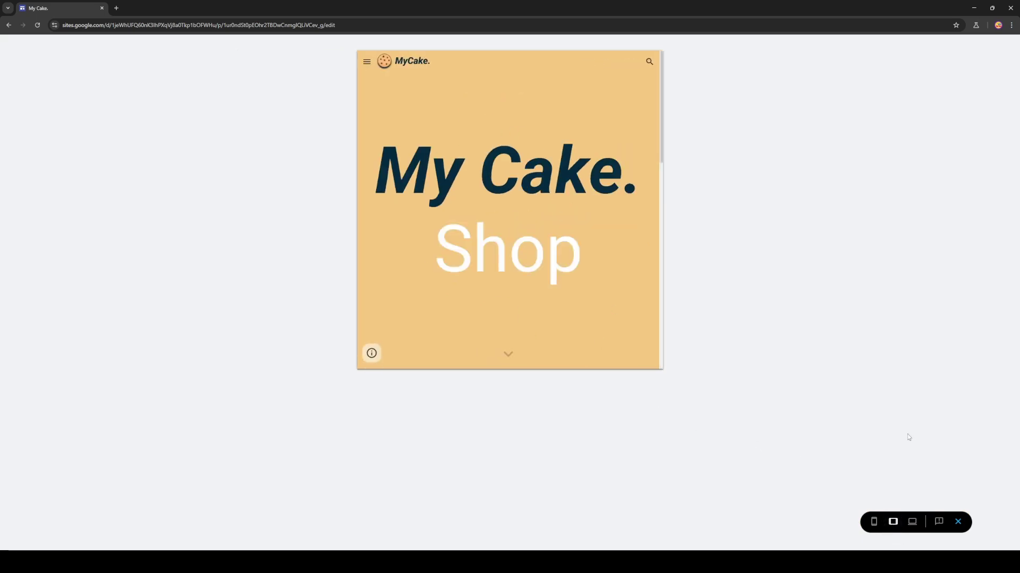
# Preview the site in computer view, test the CONTACTEZ NOUS button, return to the Accueil page and exit the preview.
pyautogui.click(912, 524)
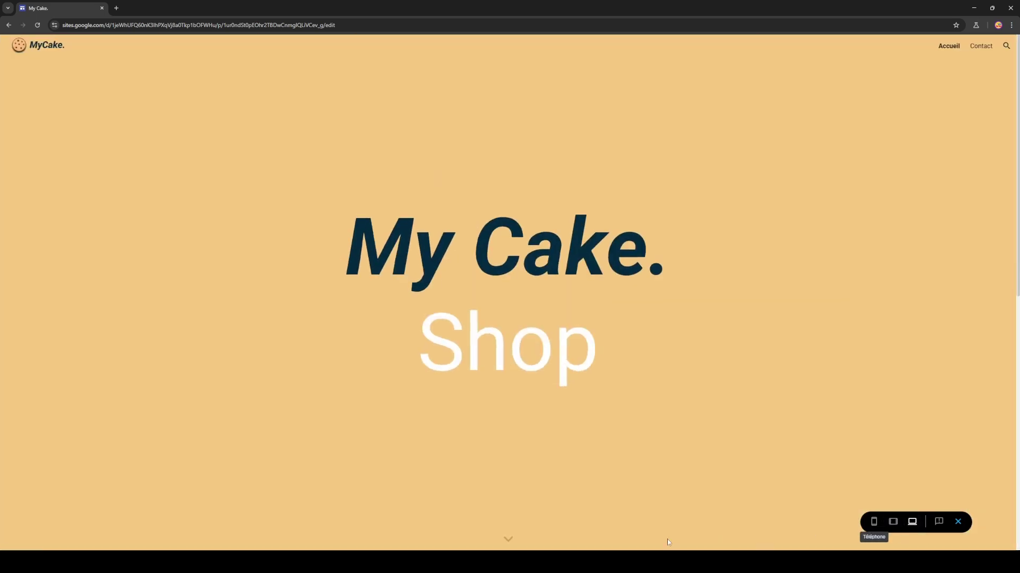
pyautogui.click(508, 541)
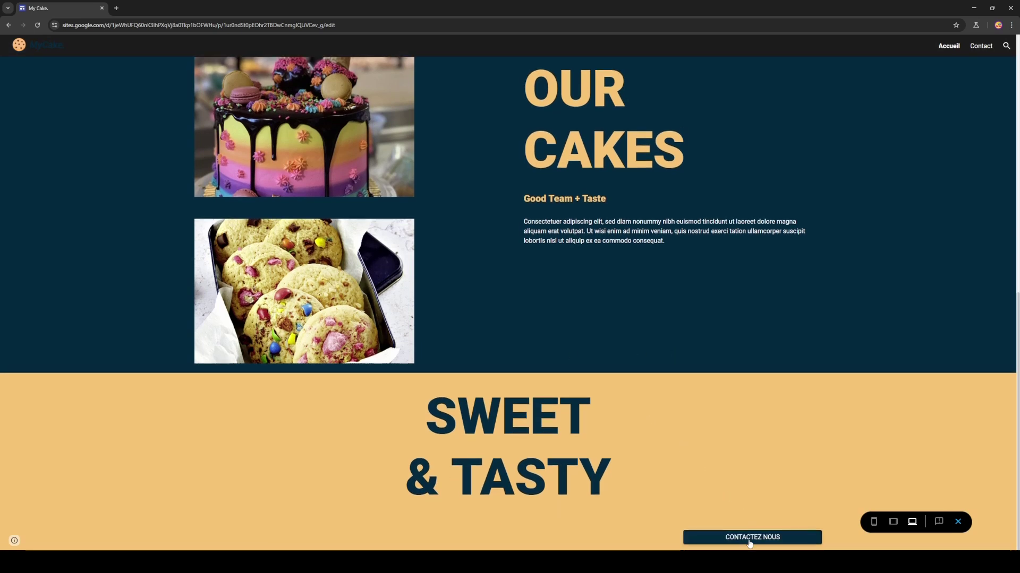
pyautogui.click(749, 537)
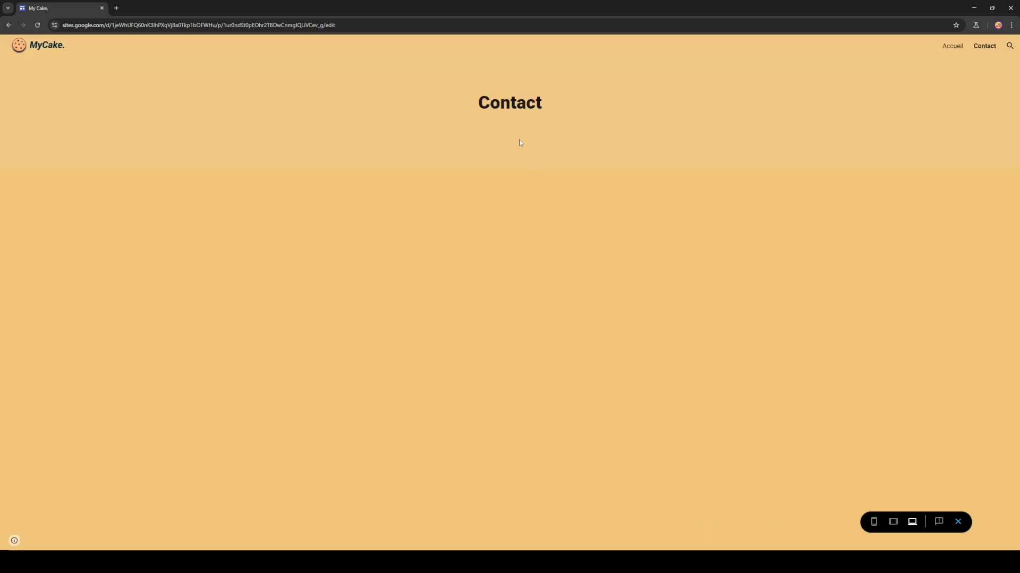
pyautogui.click(955, 45)
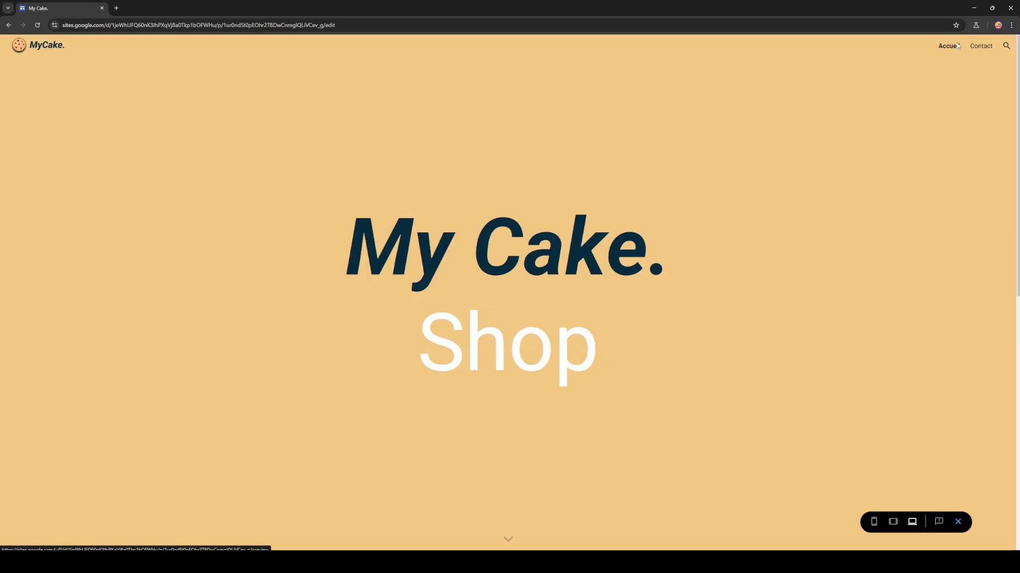
pyautogui.click(964, 520)
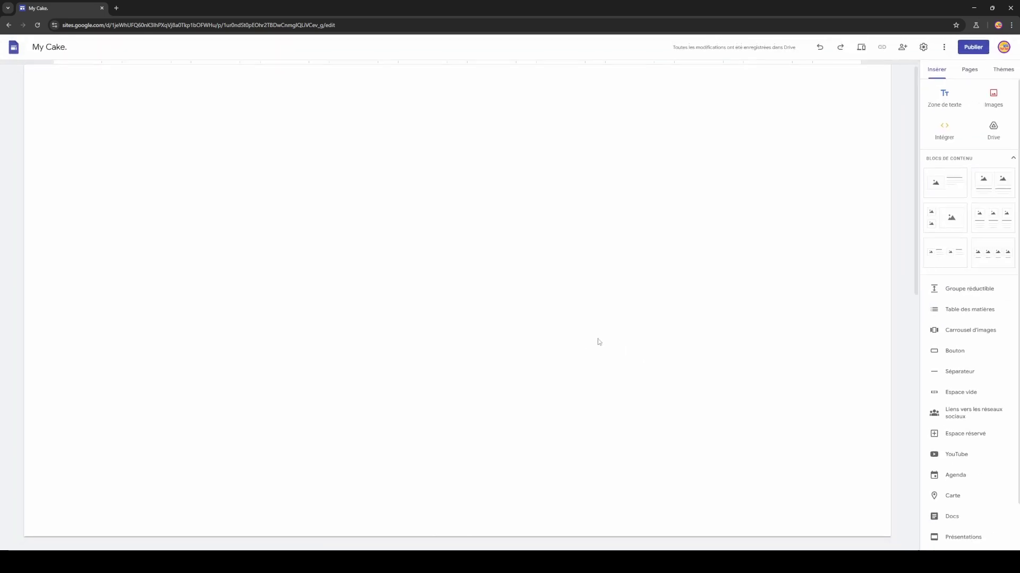
# Check the spacing around the SWEET & TASTY section in the editor and in the site preview.
pyautogui.scroll(-3, 612, 335)
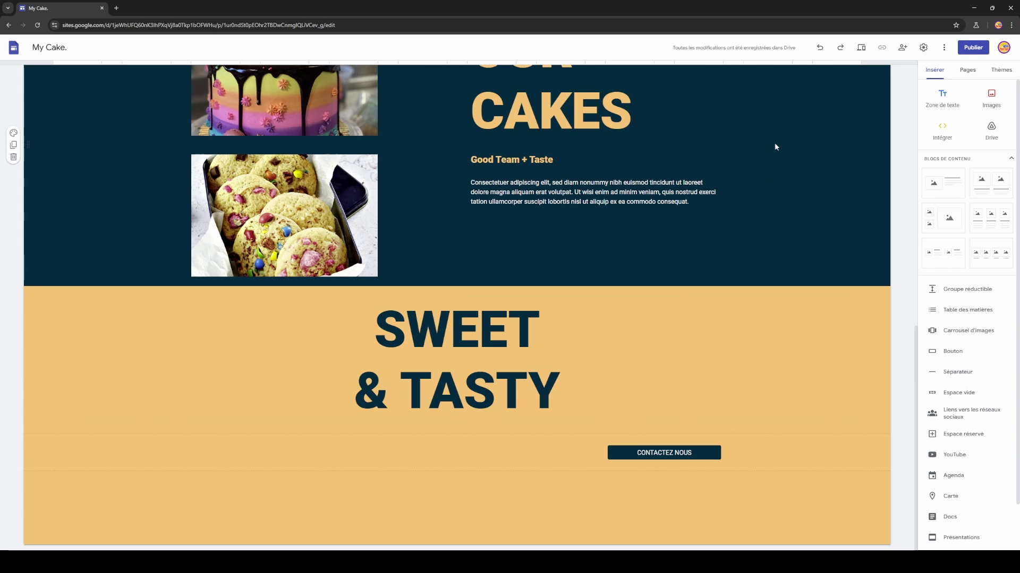
pyautogui.click(862, 47)
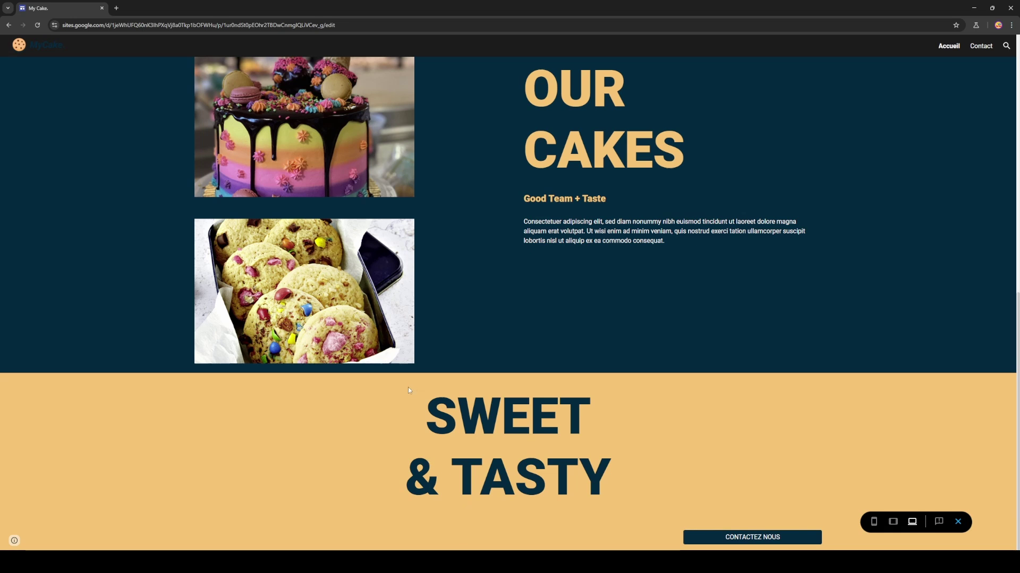
pyautogui.click(957, 522)
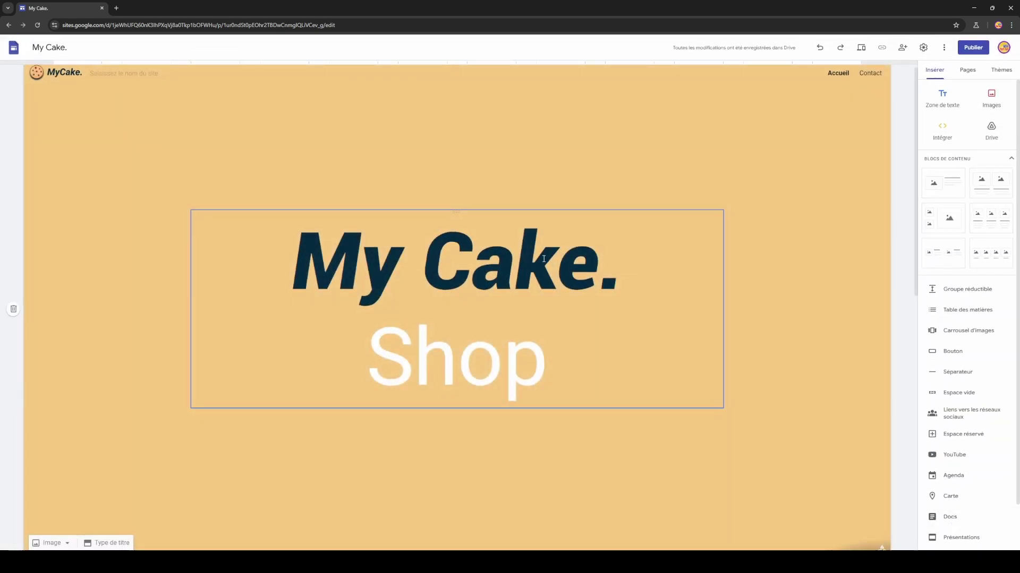
# Add a spacer below the CONTACTEZ NOUS button and place a taller duplicate of it above the SWEET & TASTY heading.
pyautogui.scroll(-5, 392, 215)
pyautogui.scroll(-6, 391, 215)
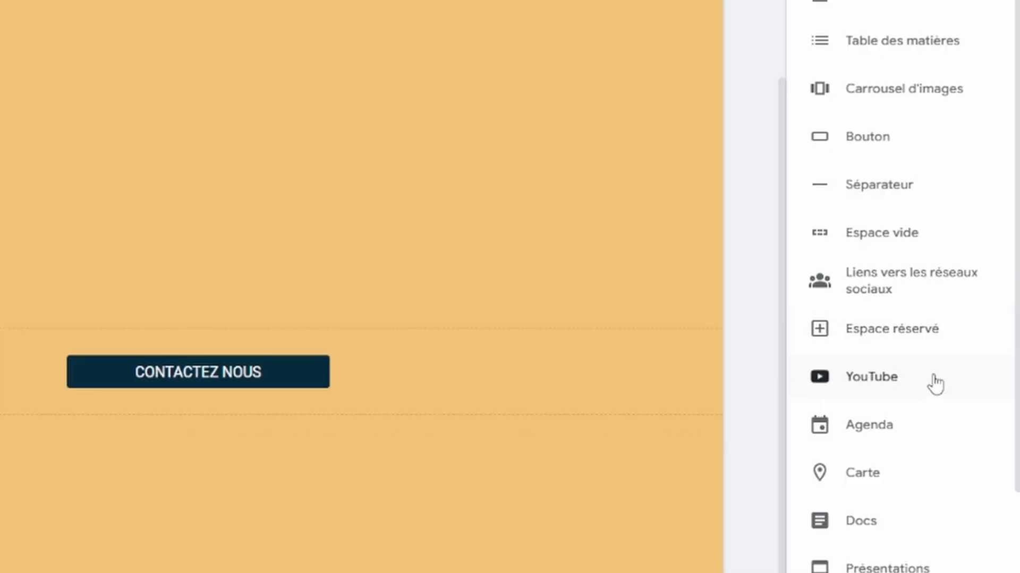
pyautogui.click(909, 247)
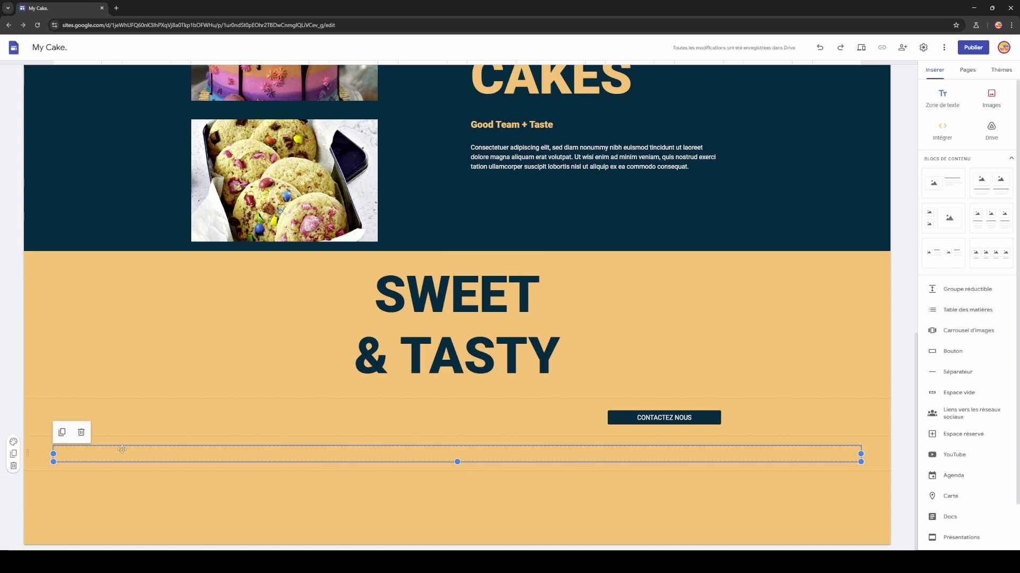
pyautogui.click(63, 432)
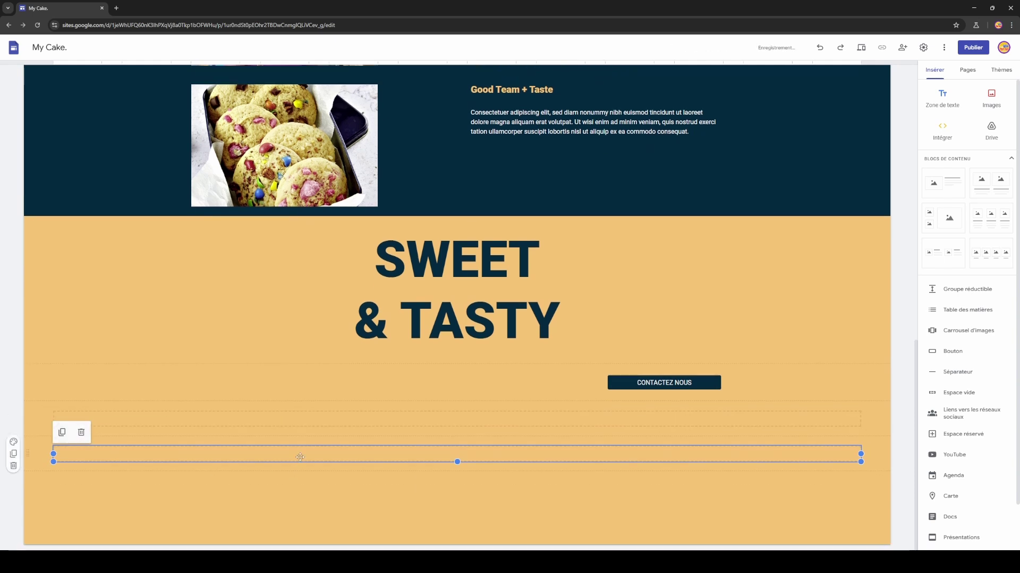
pyautogui.moveTo(298, 455); pyautogui.dragTo(315, 227)
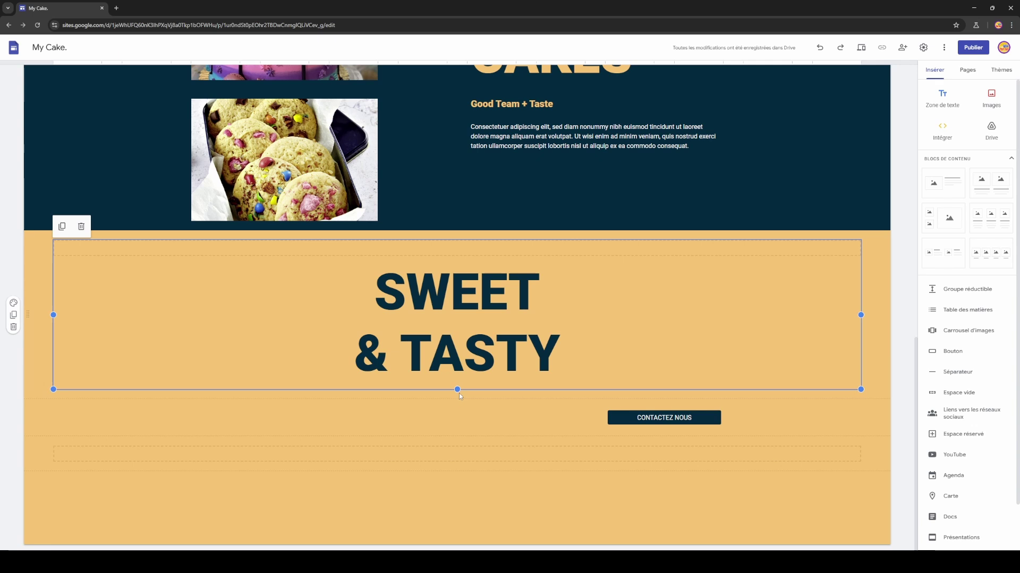
pyautogui.moveTo(457, 390); pyautogui.dragTo(457, 441)
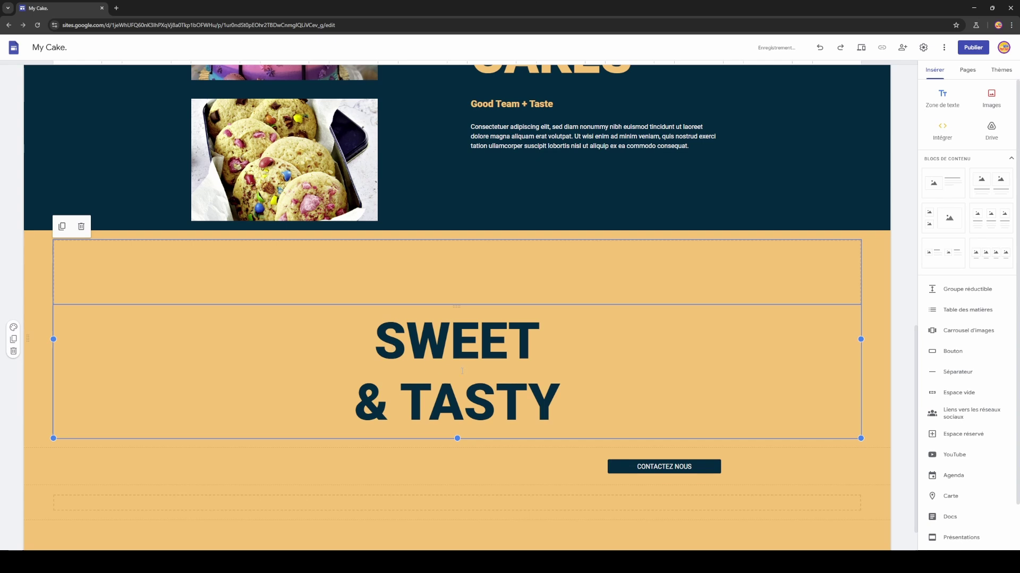
# Preview the home page to review the spacing above SWEET & TASTY, and return to the editor.
pyautogui.click(860, 47)
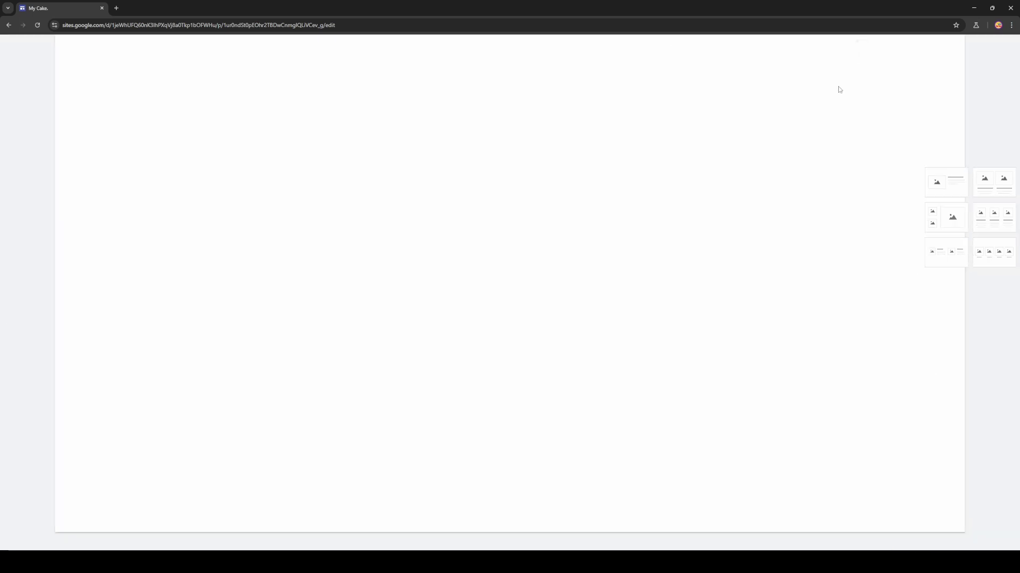
pyautogui.scroll(-10, 663, 310)
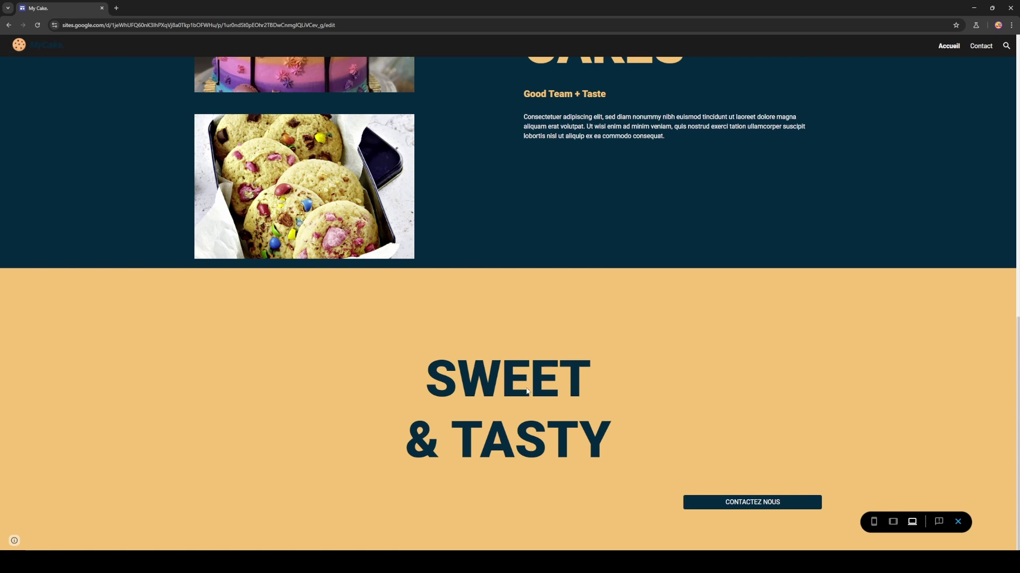
pyautogui.scroll(6, 526, 391)
pyautogui.scroll(-2, 480, 382)
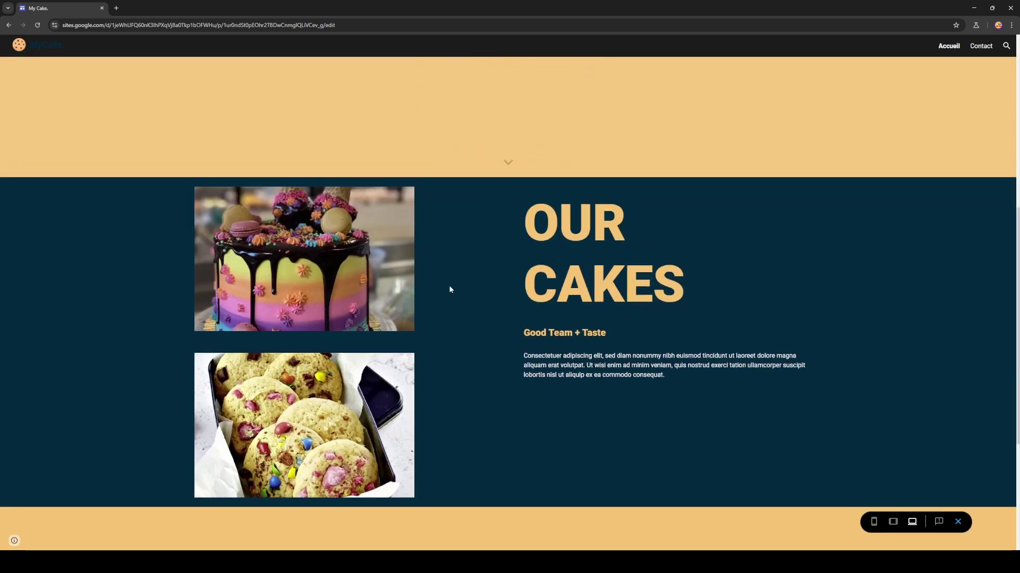
pyautogui.click(955, 522)
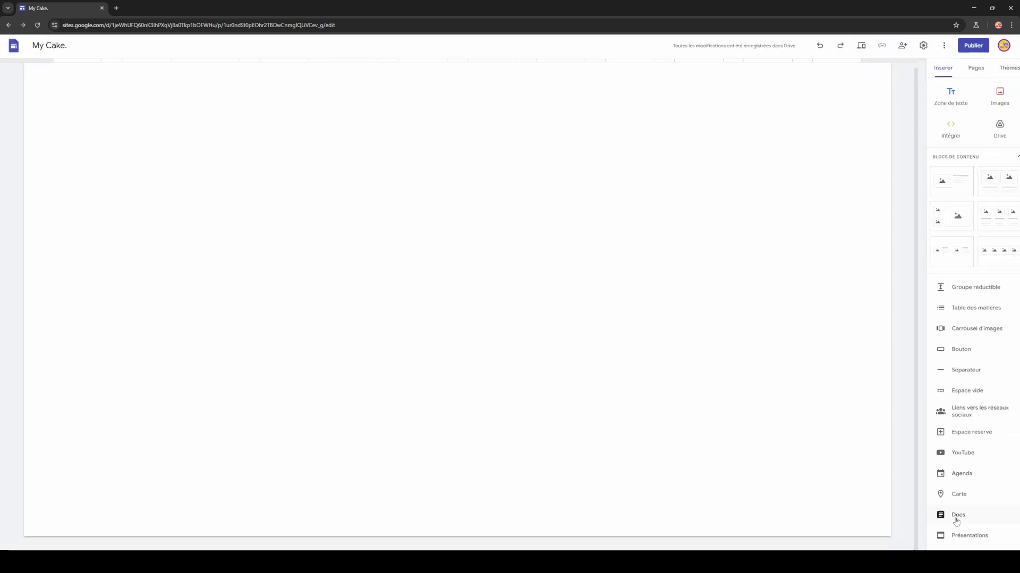
# Insert a spacer under the paragraph in the OUR CAKES section and stretch it taller.
pyautogui.scroll(-9, 583, 325)
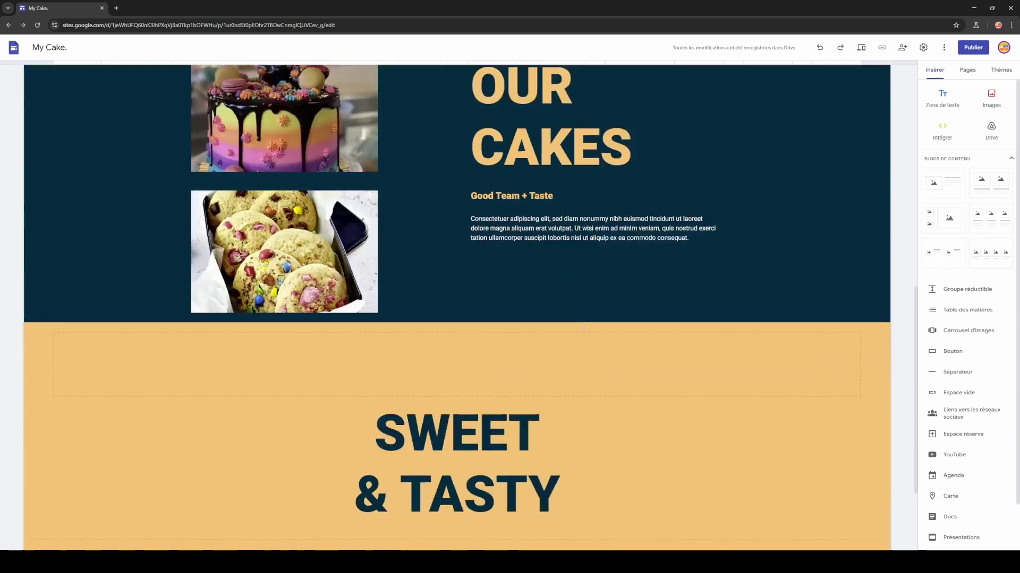
pyautogui.scroll(2, 584, 324)
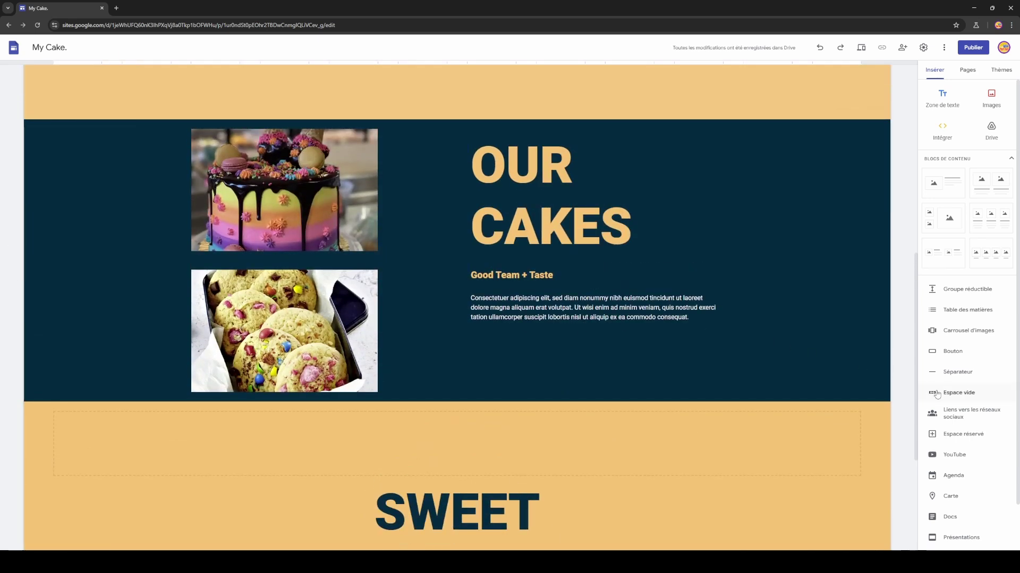
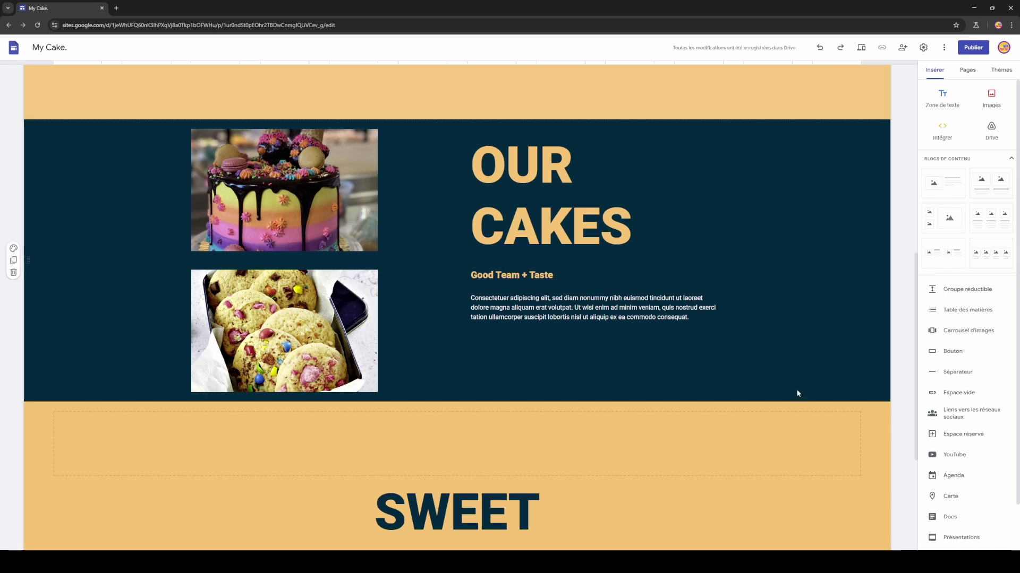
pyautogui.click(944, 392)
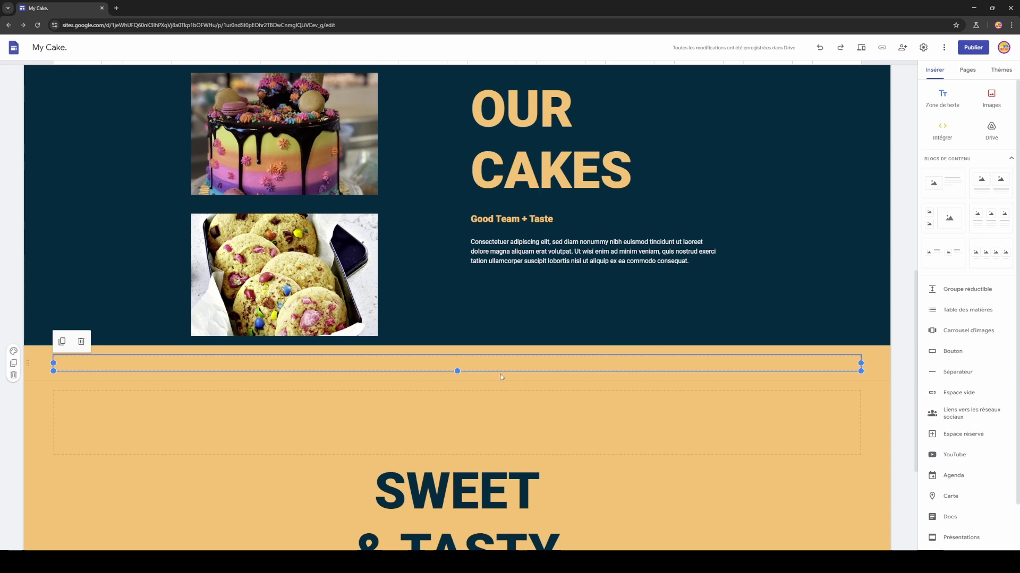
pyautogui.moveTo(453, 365); pyautogui.dragTo(505, 296)
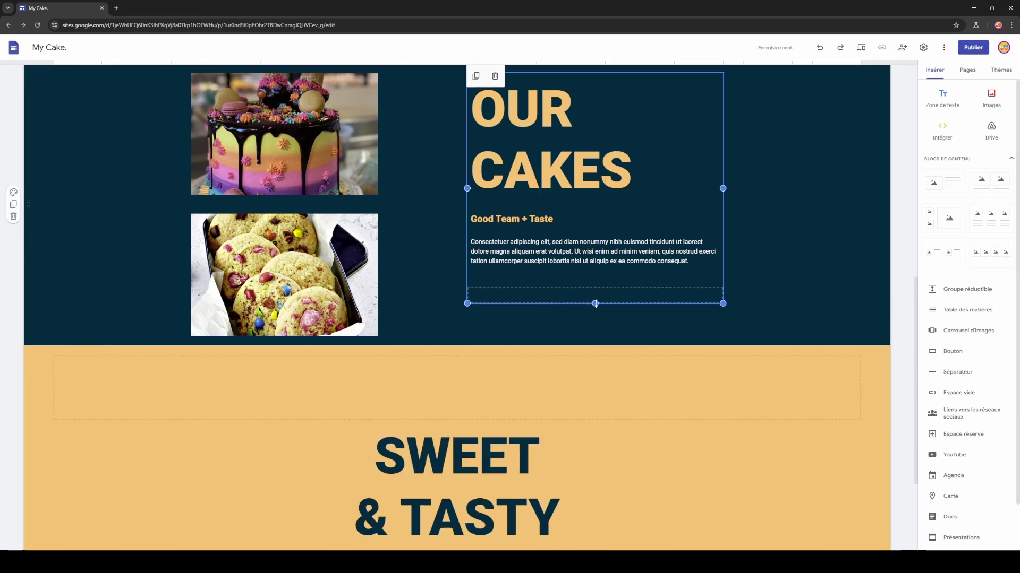
pyautogui.moveTo(595, 303); pyautogui.dragTo(596, 364)
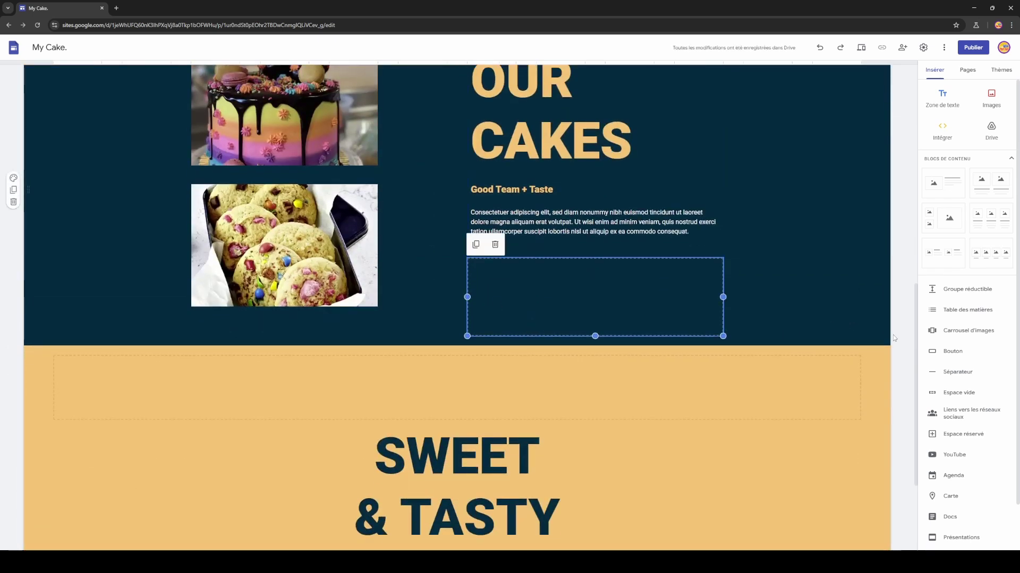
# Duplicate the OUR CAKES spacer, place the copy above the cake photo and shrink it to a narrow strip.
pyautogui.click(477, 248)
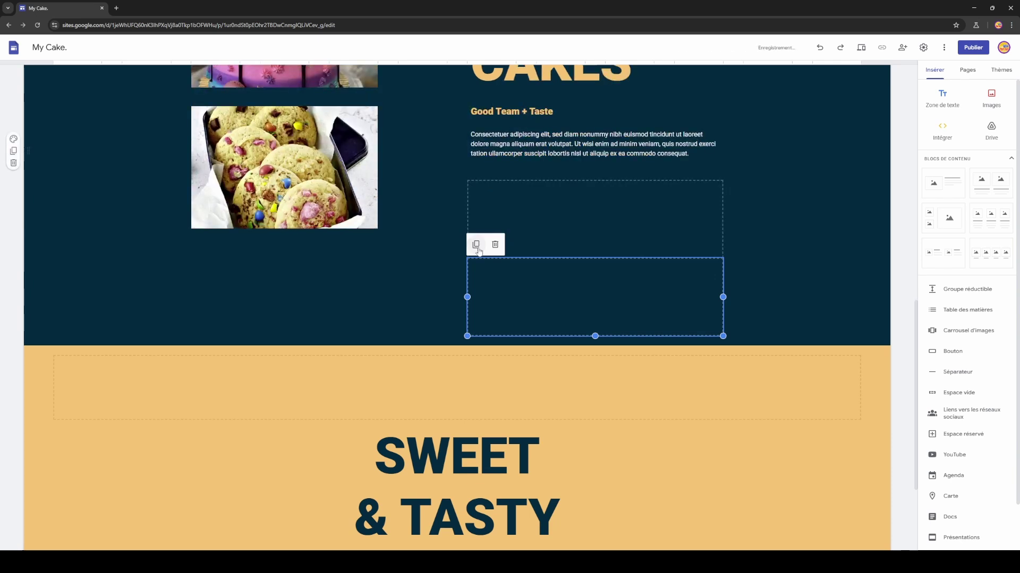
pyautogui.moveTo(549, 303); pyautogui.dragTo(256, 282)
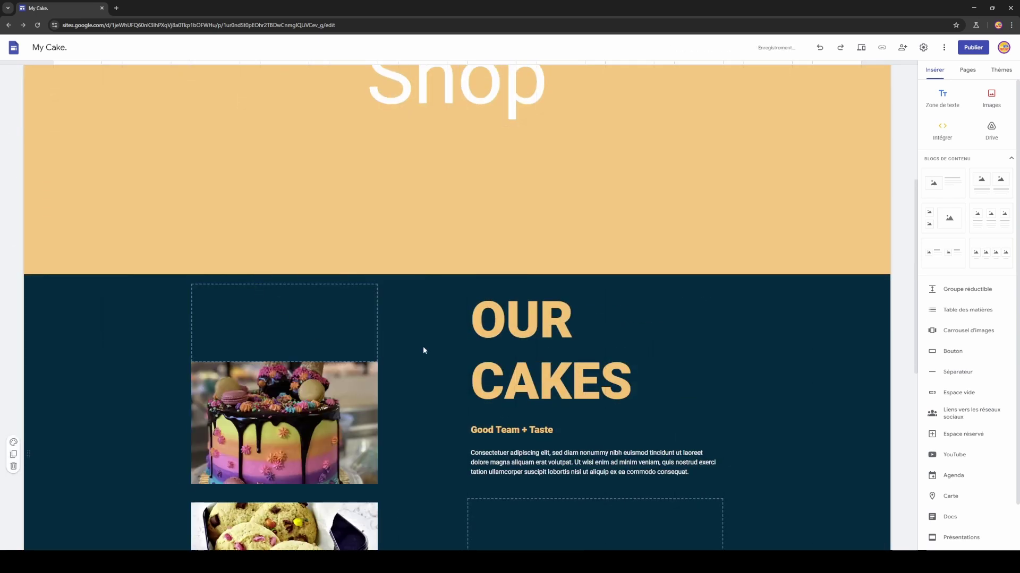
pyautogui.scroll(-2, 424, 350)
pyautogui.click(285, 205)
pyautogui.moveTo(283, 216); pyautogui.dragTo(291, 187)
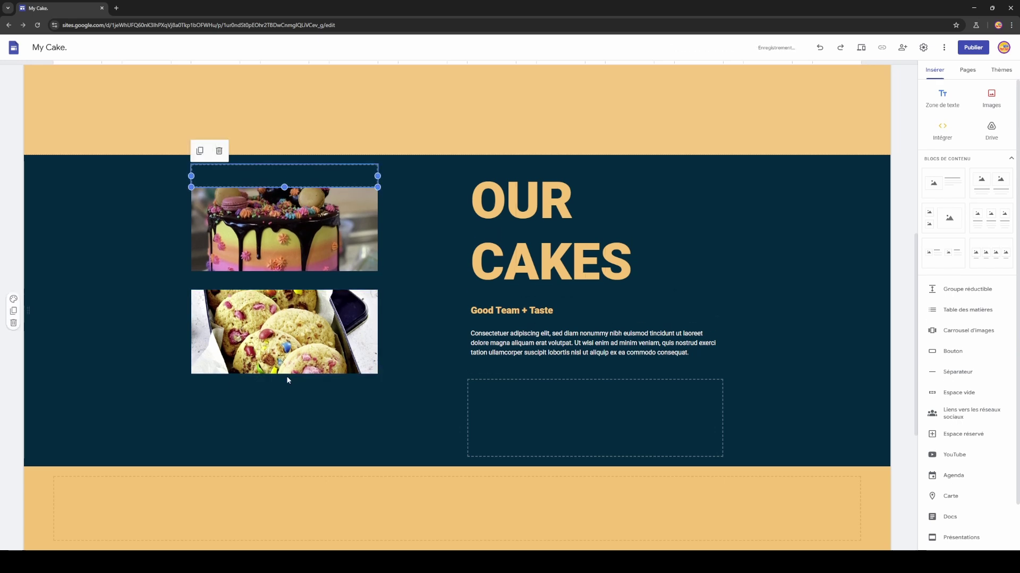
# Stretch the photo column downward so the cake and cookie photos are taller.
pyautogui.click(374, 278)
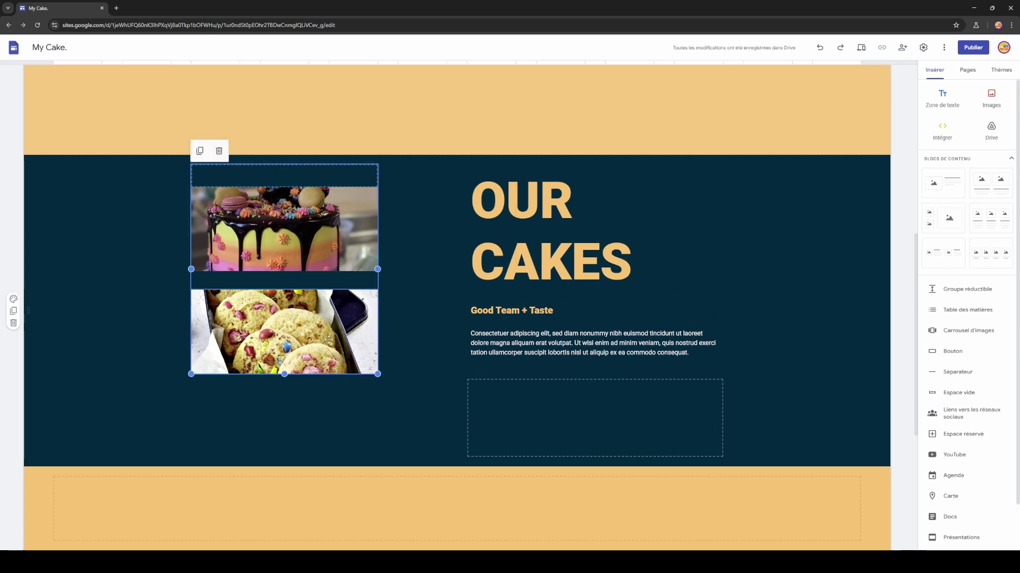
pyautogui.moveTo(284, 374); pyautogui.dragTo(283, 432)
pyautogui.click(409, 380)
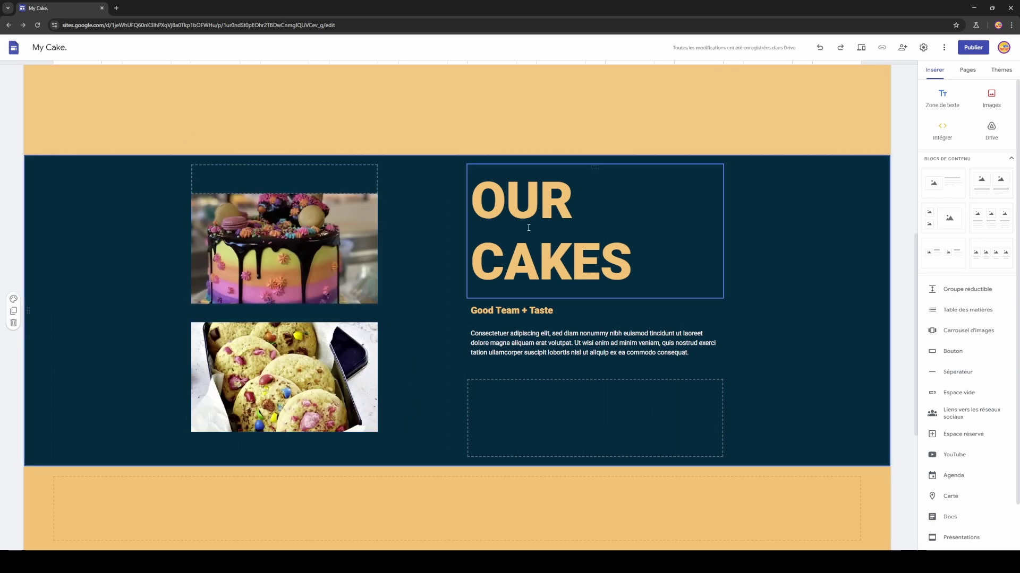
# Search YouTube for "cake" and insert the Miniature Rainbow Buttercream Cake Decorating video by Baking Yummy into the page.
pyautogui.scroll(-4, 458, 507)
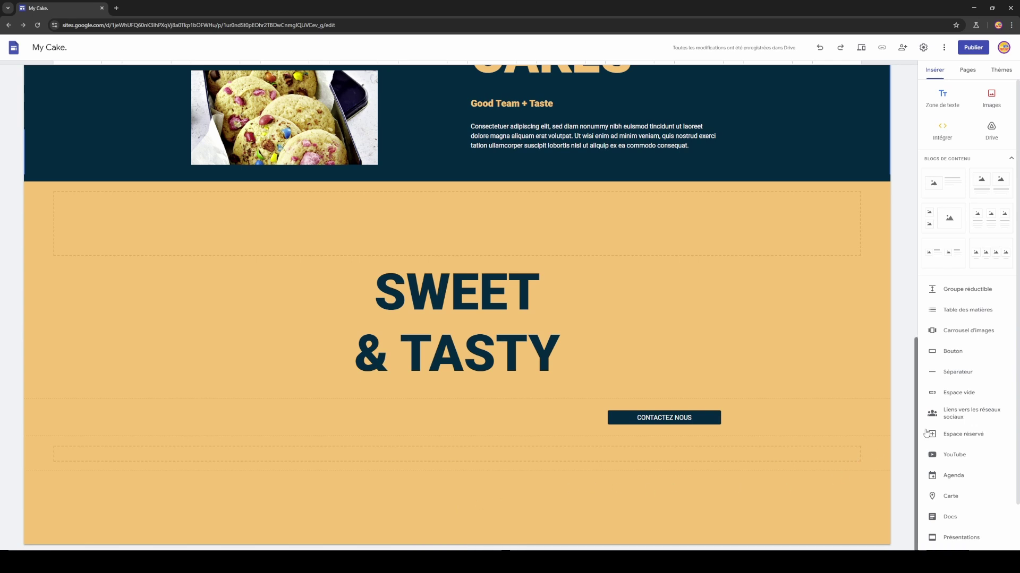
pyautogui.click(962, 458)
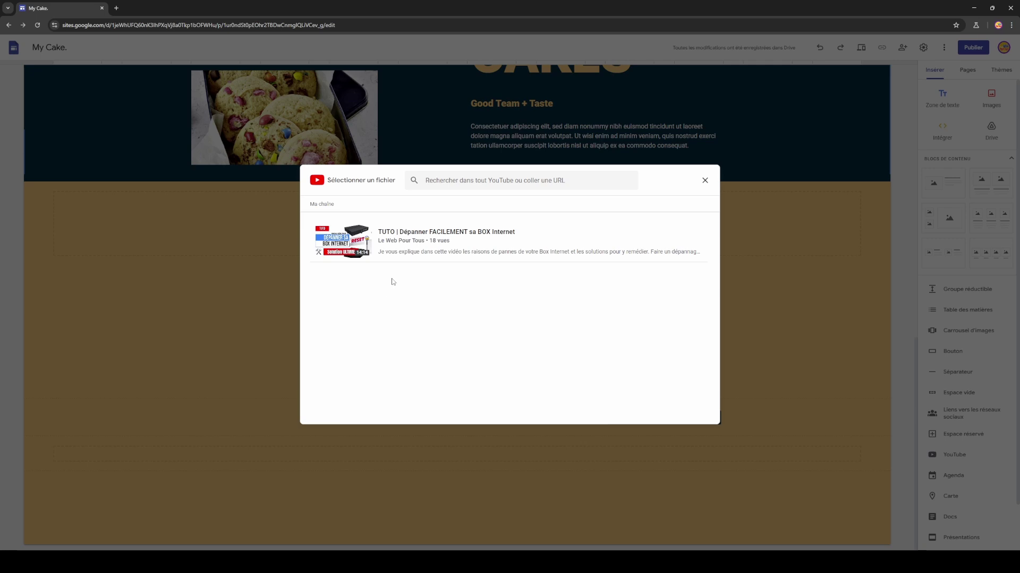
pyautogui.click(455, 184)
pyautogui.write('cake')
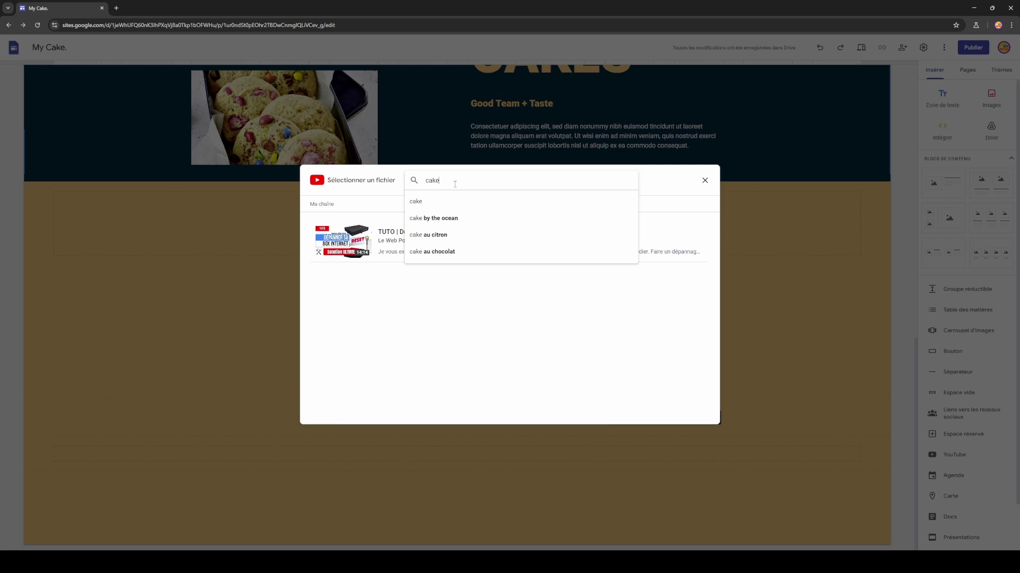
pyautogui.press('Return')
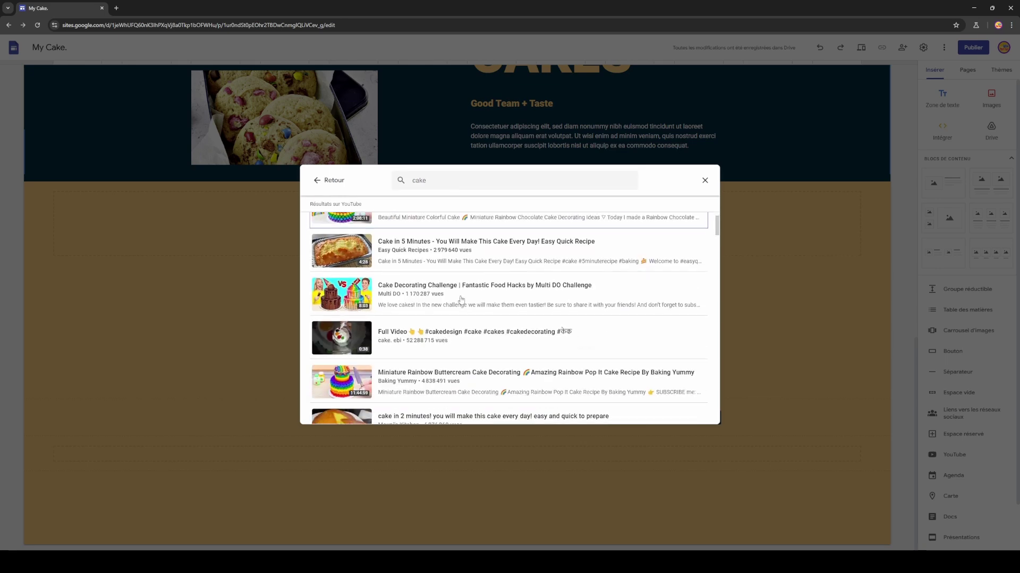
pyautogui.scroll(-1, 461, 300)
pyautogui.scroll(-2, 443, 373)
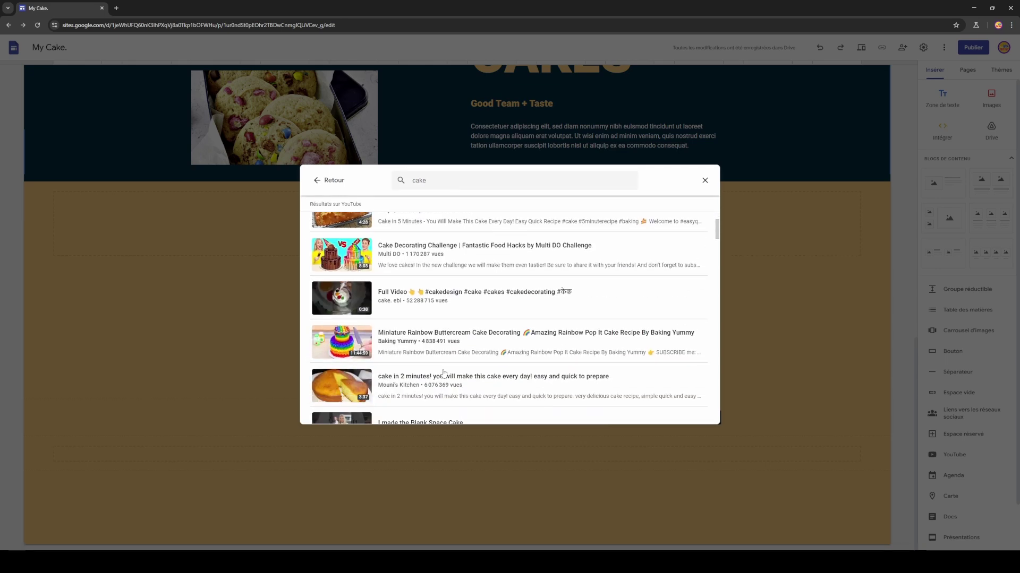
pyautogui.scroll(2, 425, 304)
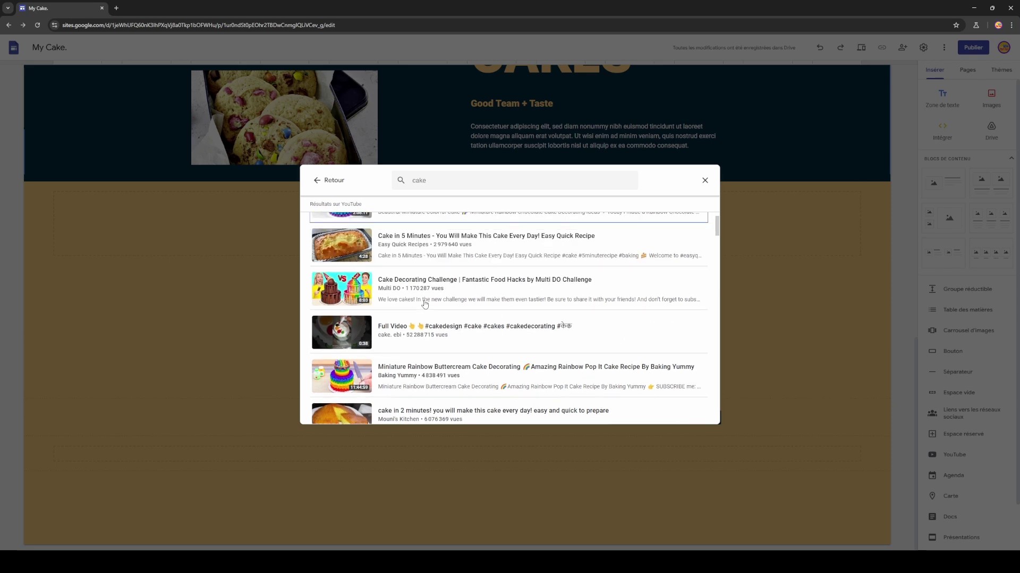
pyautogui.click(458, 372)
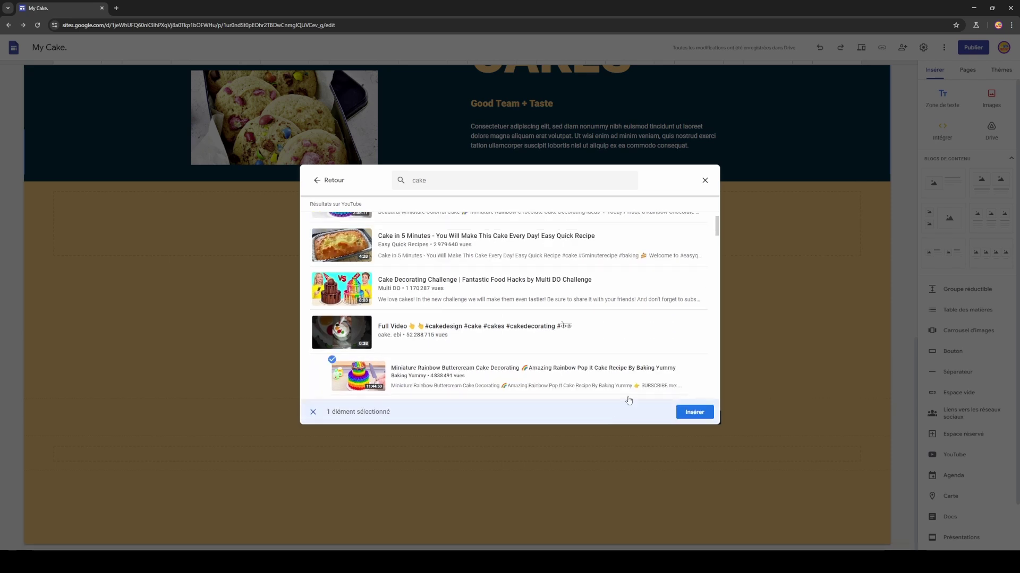
pyautogui.click(690, 413)
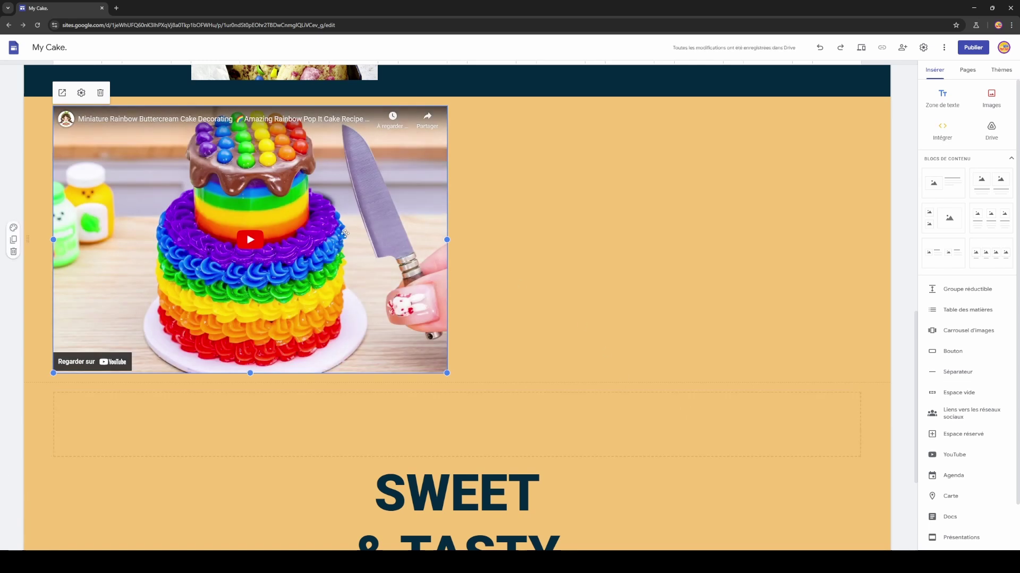
# Move the video section directly below the SWEET & TASTY heading and set its section colour to Style 3.
pyautogui.moveTo(345, 230)
pyautogui.mouseDown()
pyautogui.moveTo(345, 257)
pyautogui.moveTo(299, 221)
pyautogui.moveTo(17, 238)
pyautogui.mouseUp()
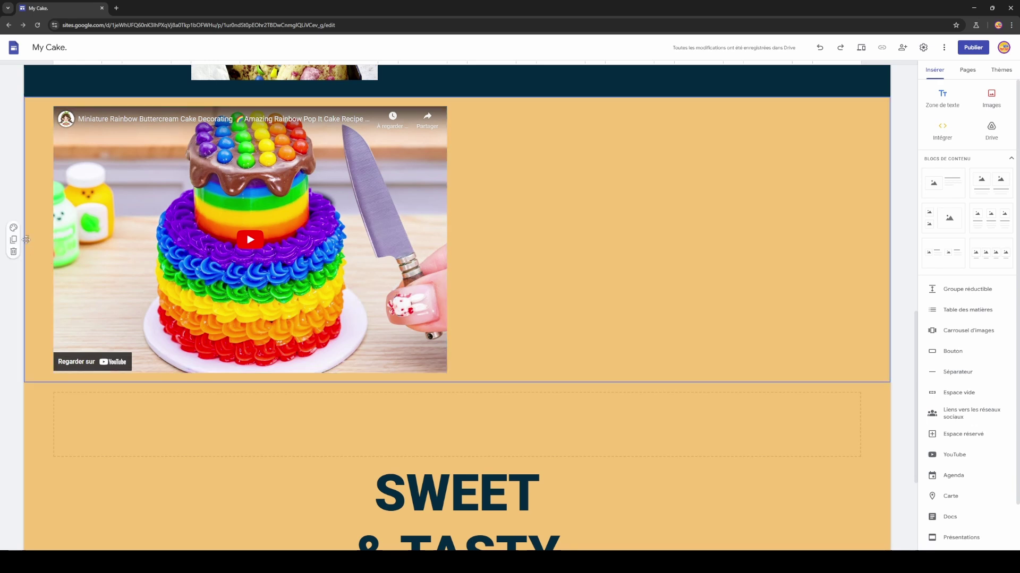
pyautogui.moveTo(33, 250); pyautogui.dragTo(28, 218)
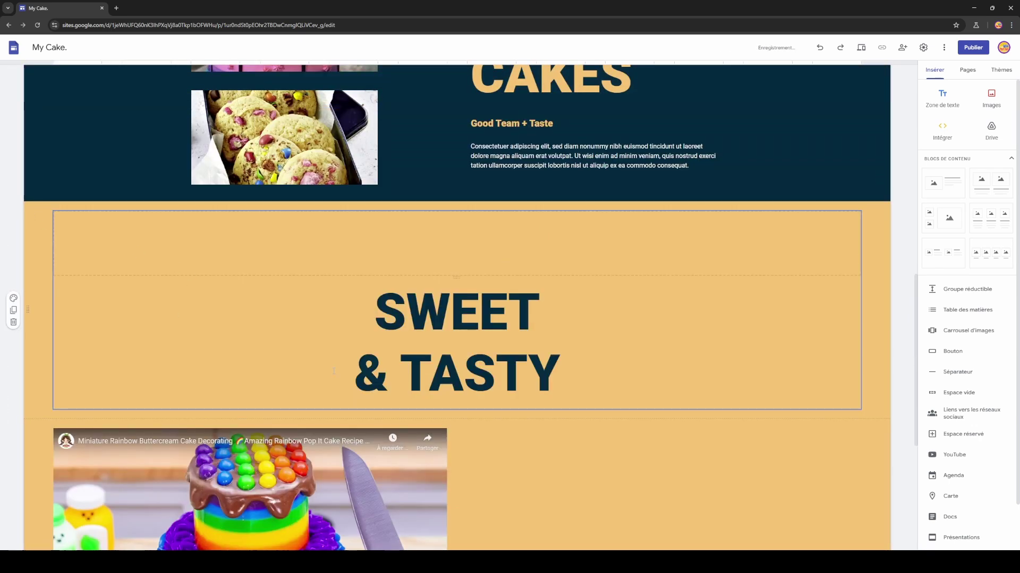
pyautogui.scroll(-4, 505, 376)
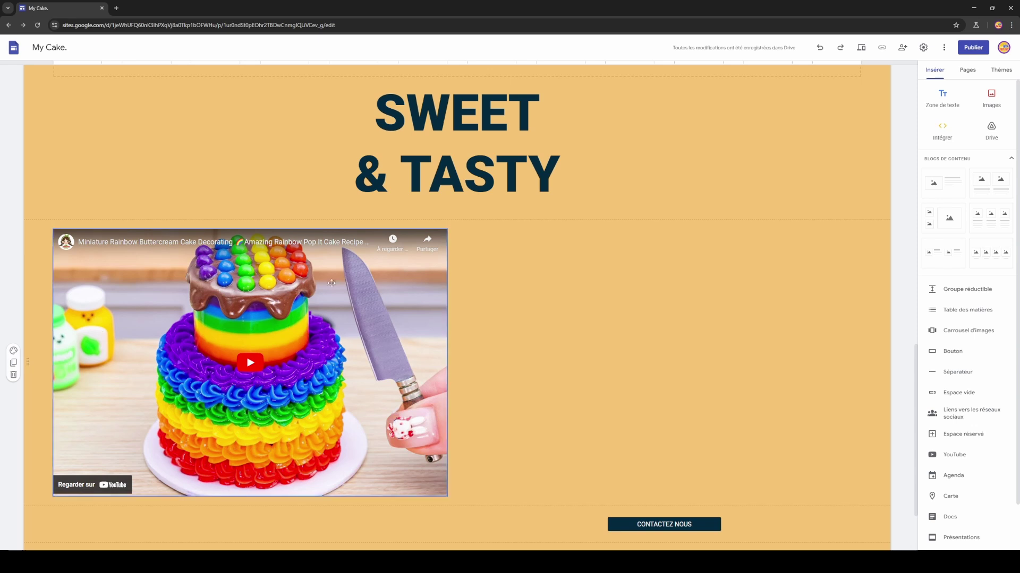
pyautogui.click(13, 351)
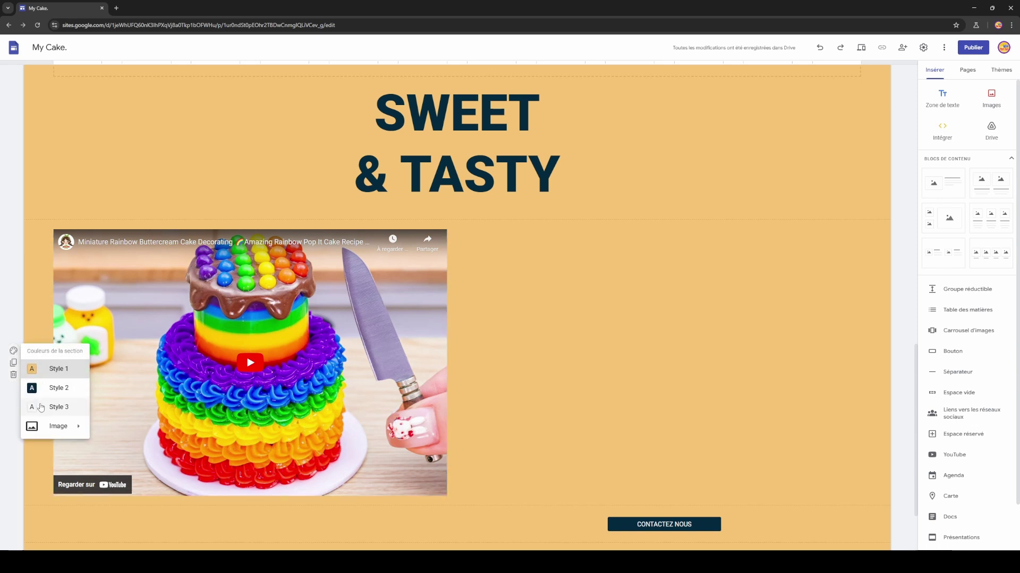
pyautogui.click(80, 406)
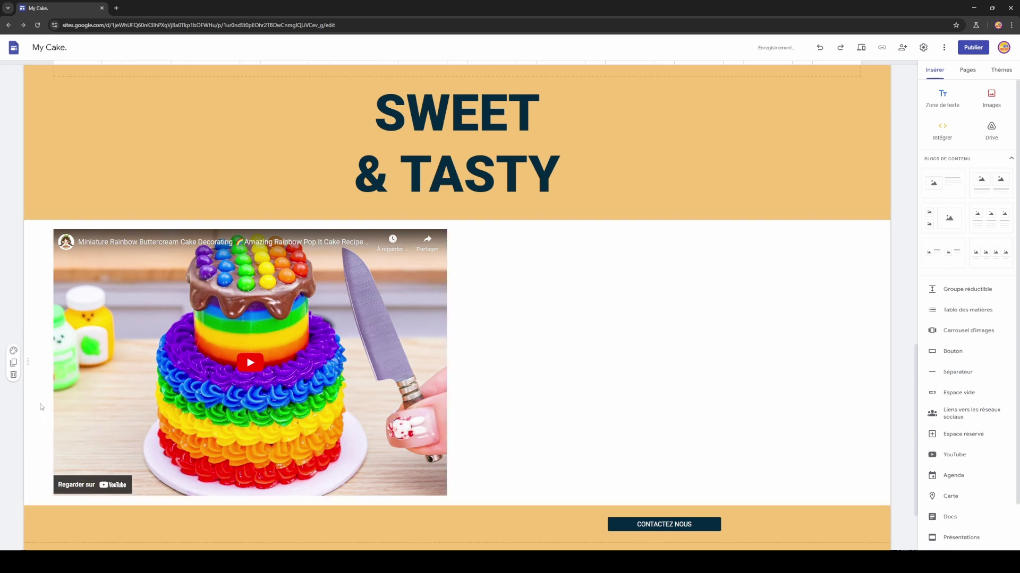
# Widen the rainbow cake video so it spans the full content width of its section.
pyautogui.click(444, 361)
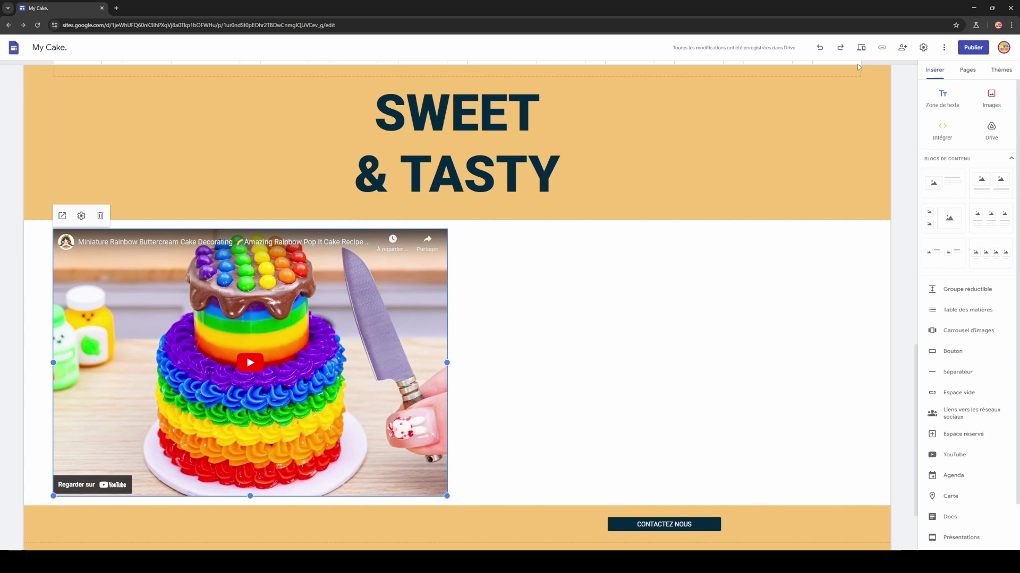
pyautogui.moveTo(449, 363); pyautogui.dragTo(862, 344)
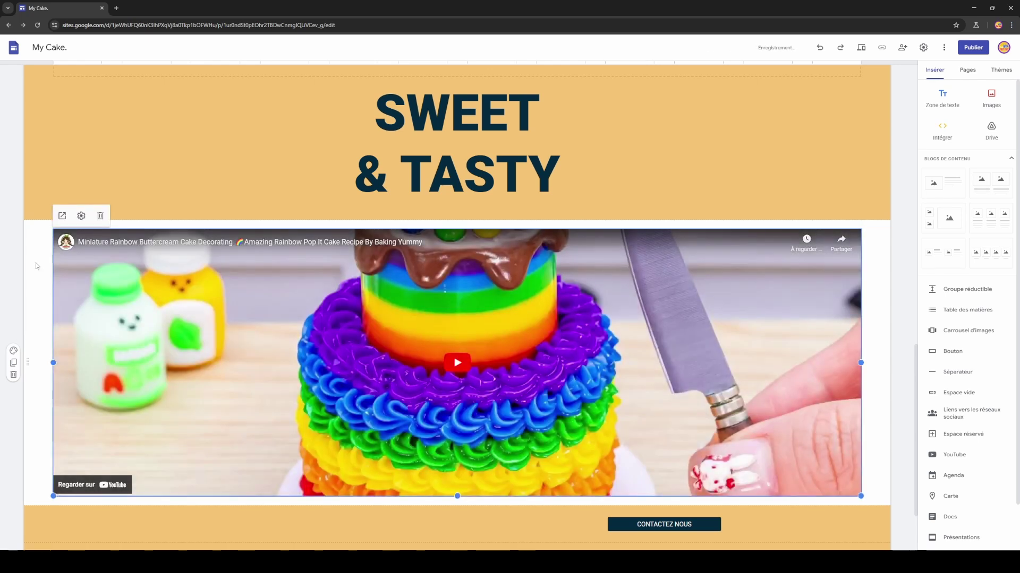
pyautogui.scroll(-1, 37, 266)
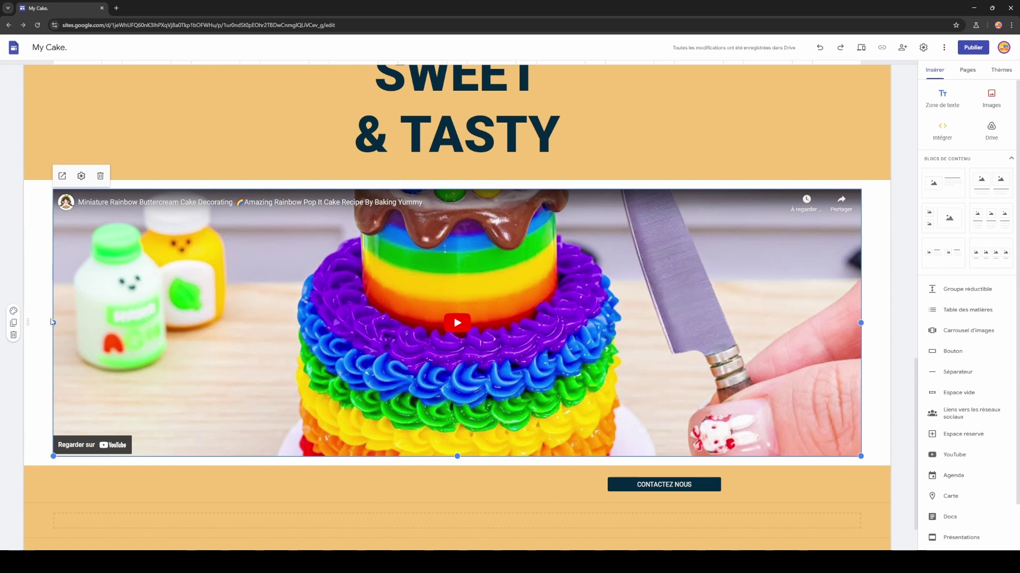
pyautogui.moveTo(52, 322); pyautogui.dragTo(27, 323)
# Preview the home page to review the video below SWEET & TASTY, and return to the editor.
pyautogui.click(860, 47)
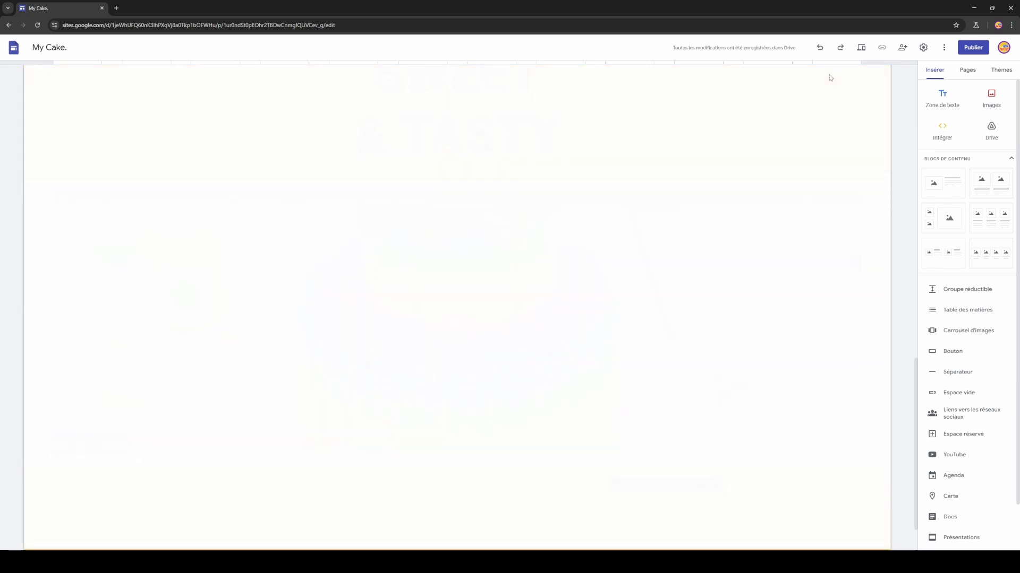
pyautogui.scroll(-8, 617, 271)
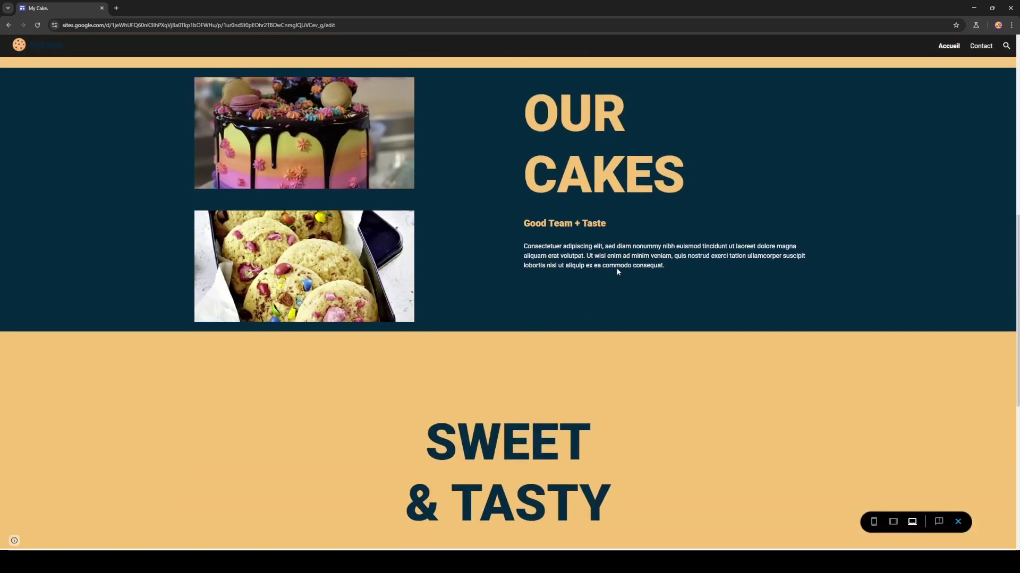
pyautogui.scroll(-7, 616, 268)
pyautogui.scroll(3, 550, 226)
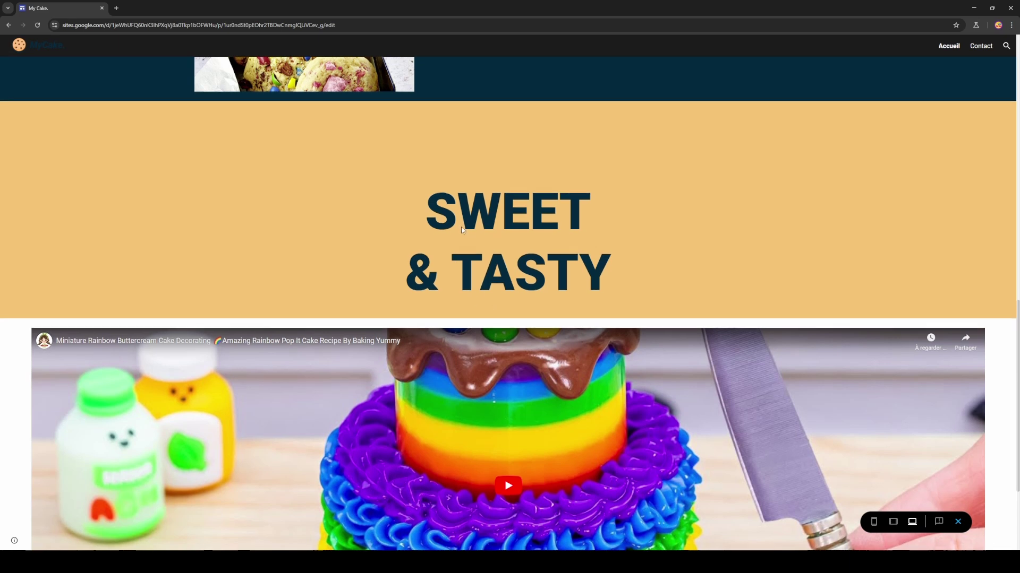
pyautogui.scroll(-3, 461, 228)
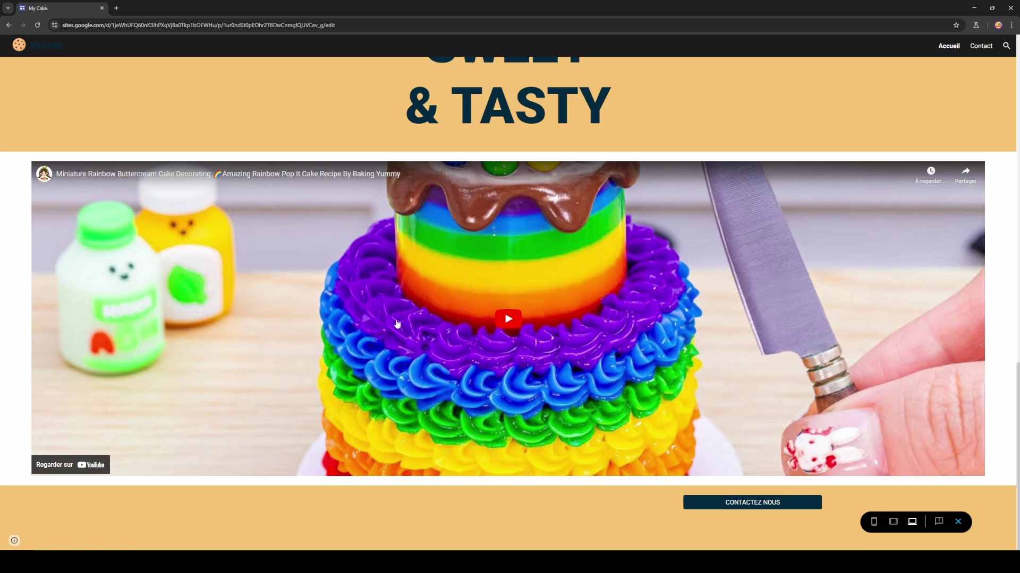
pyautogui.click(940, 521)
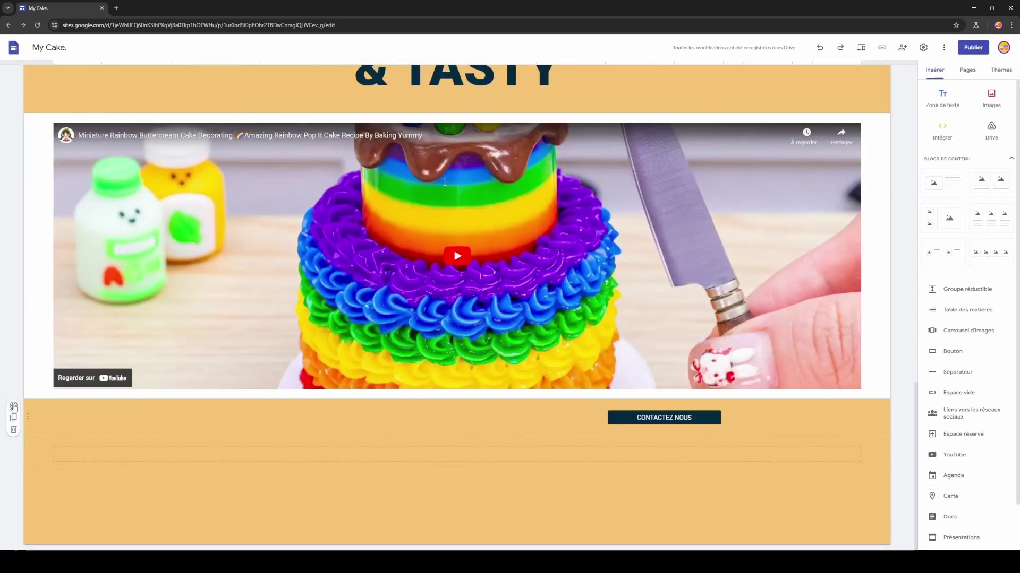
# Move the CONTACTEZ NOUS button section above the video and insert a spacer between the button and the video.
pyautogui.moveTo(27, 419); pyautogui.dragTo(30, 344)
pyautogui.scroll(5, 27, 114)
pyautogui.scroll(-2, 293, 331)
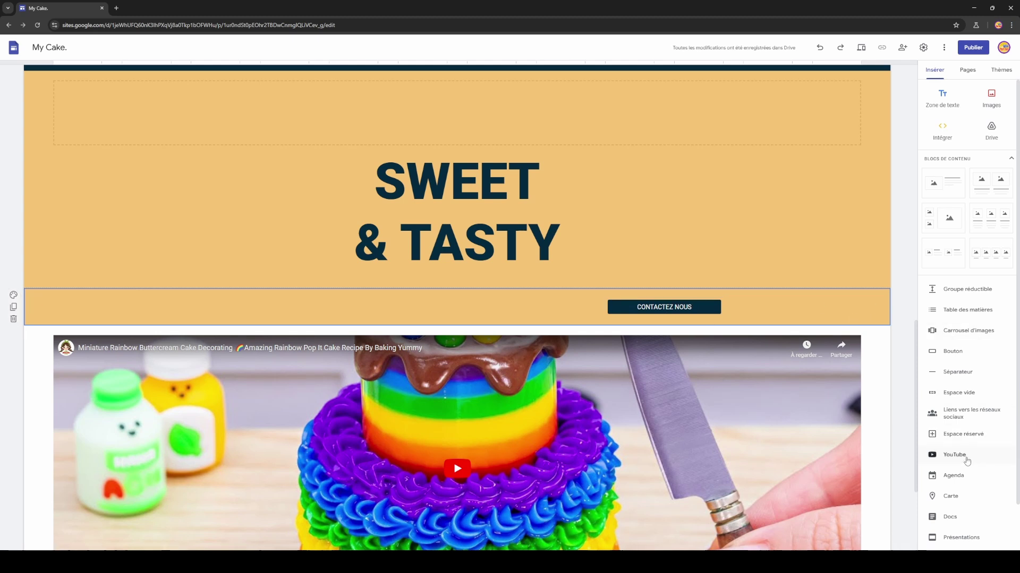
pyautogui.click(977, 414)
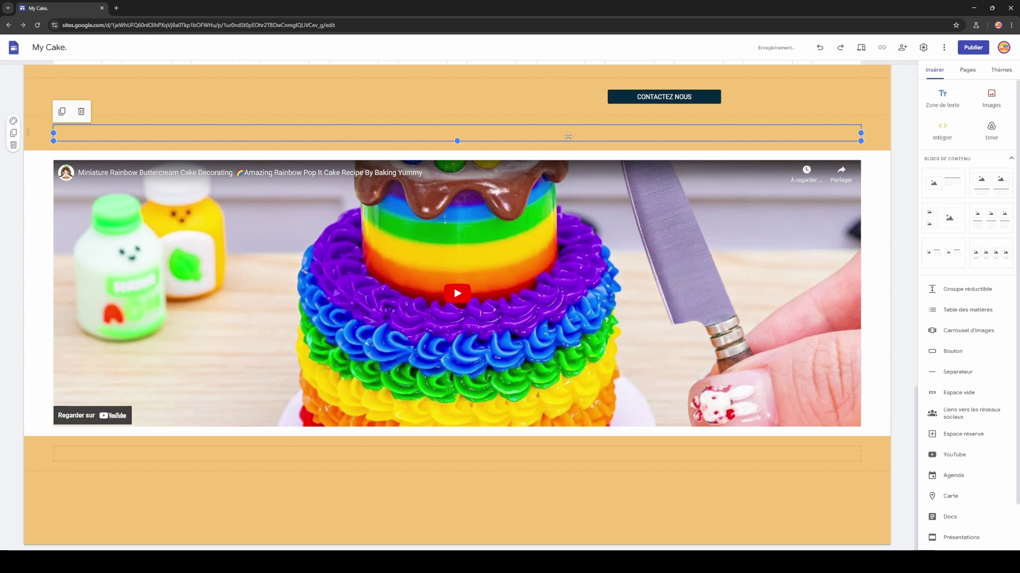
# Preview the home page to check the spacing between the CONTACTEZ NOUS button and the video, and return to the editor.
pyautogui.click(862, 49)
pyautogui.scroll(-10, 680, 364)
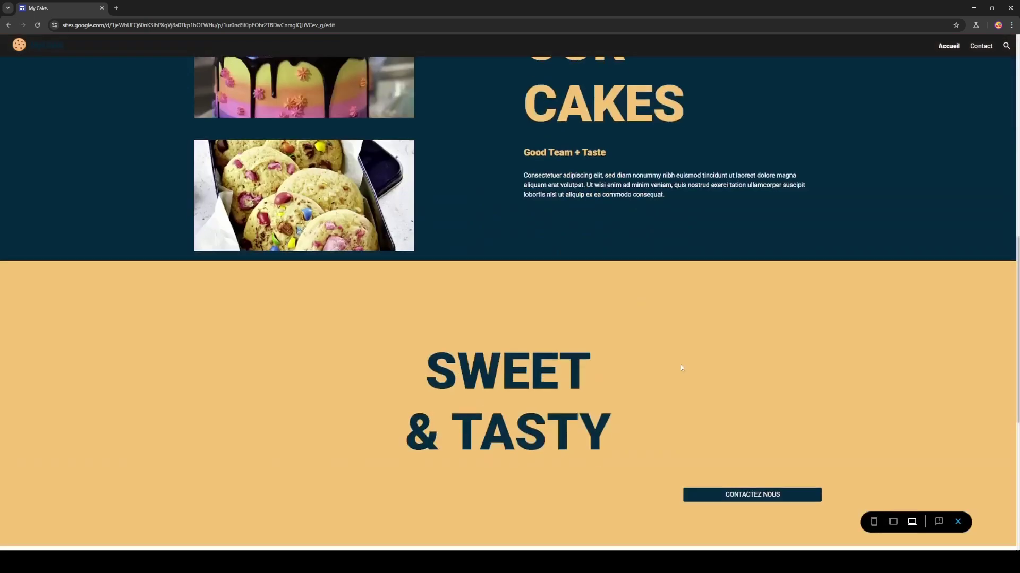
pyautogui.scroll(-3, 681, 367)
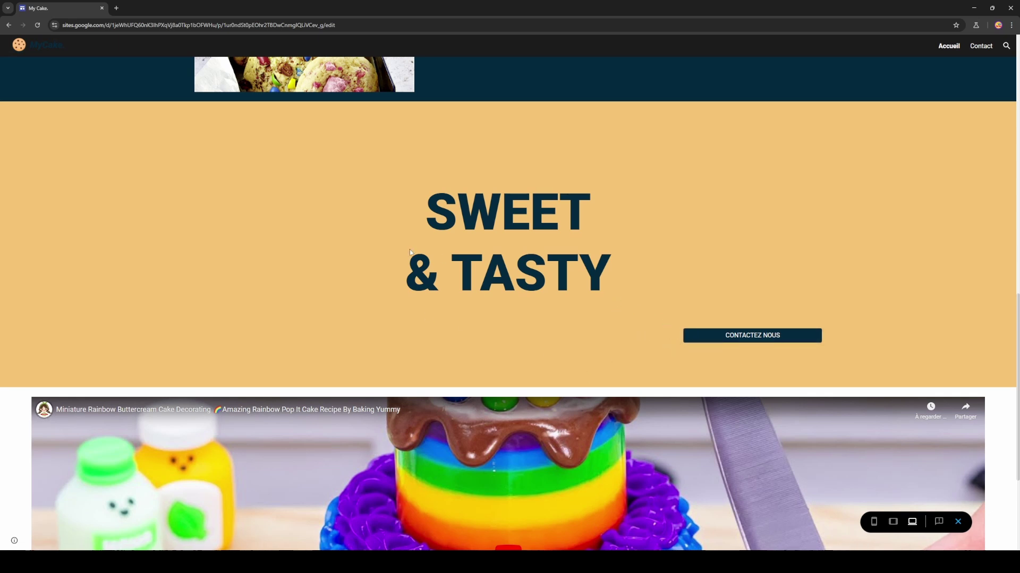
pyautogui.scroll(-4, 422, 258)
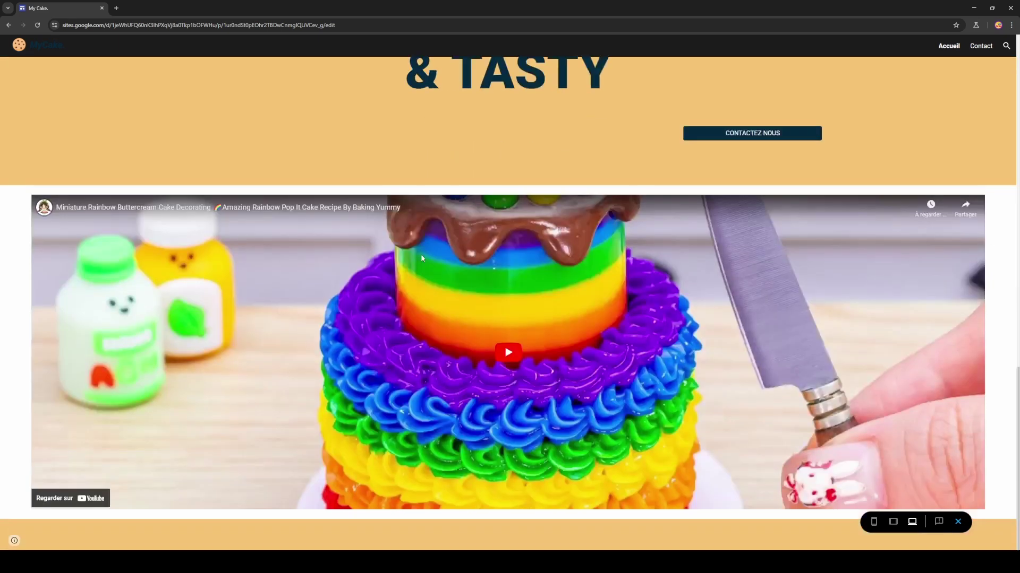
pyautogui.scroll(10, 435, 216)
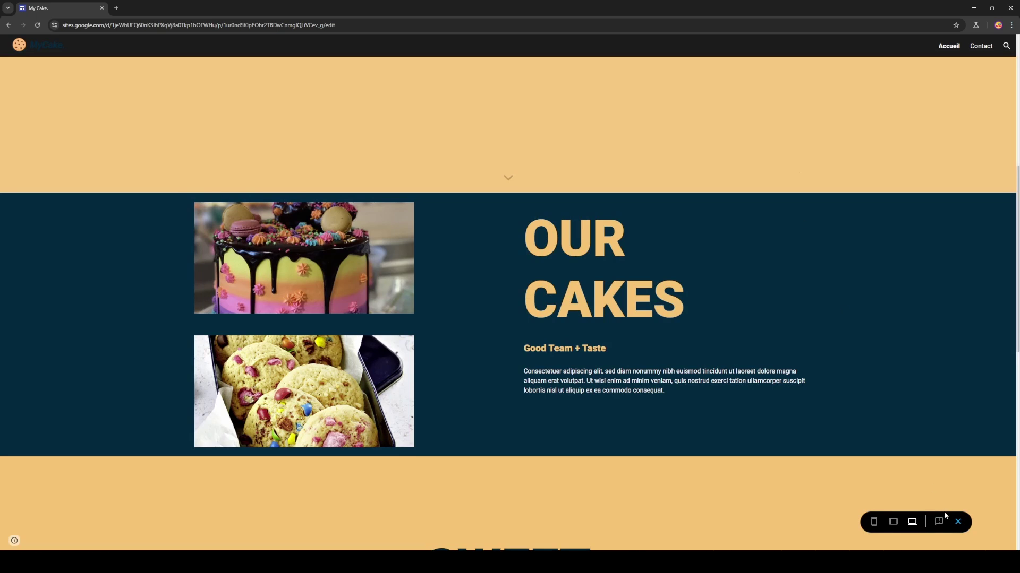
pyautogui.click(958, 522)
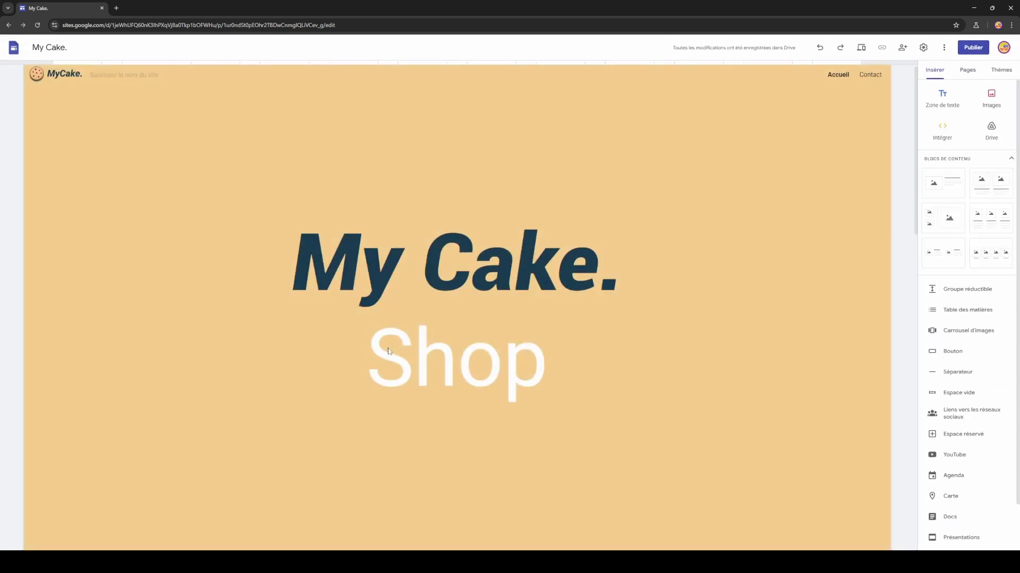
# Insert a text box and move it to the end of the page, below the spacer under the video.
pyautogui.moveTo(388, 351)
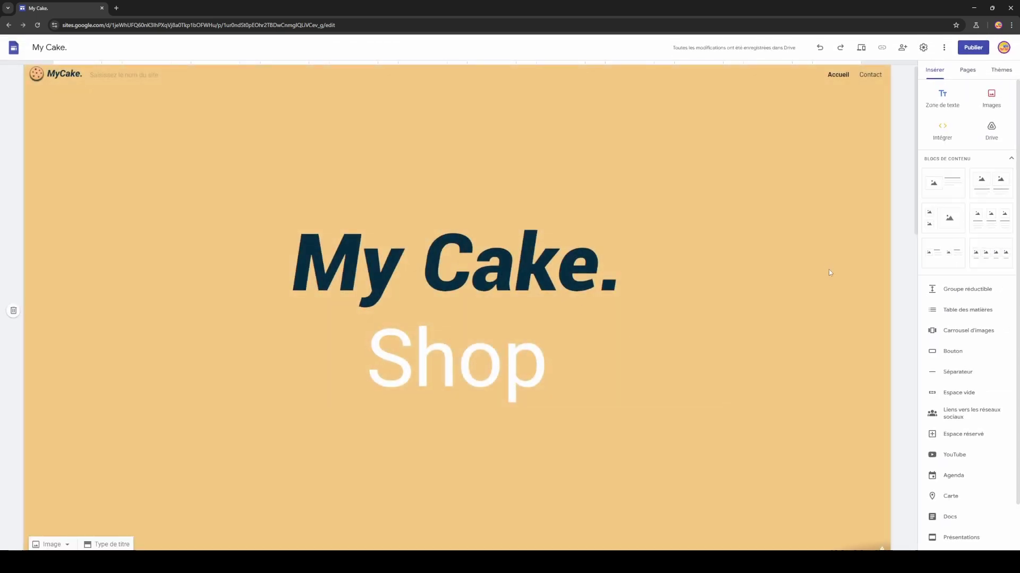
pyautogui.scroll(-8, 843, 282)
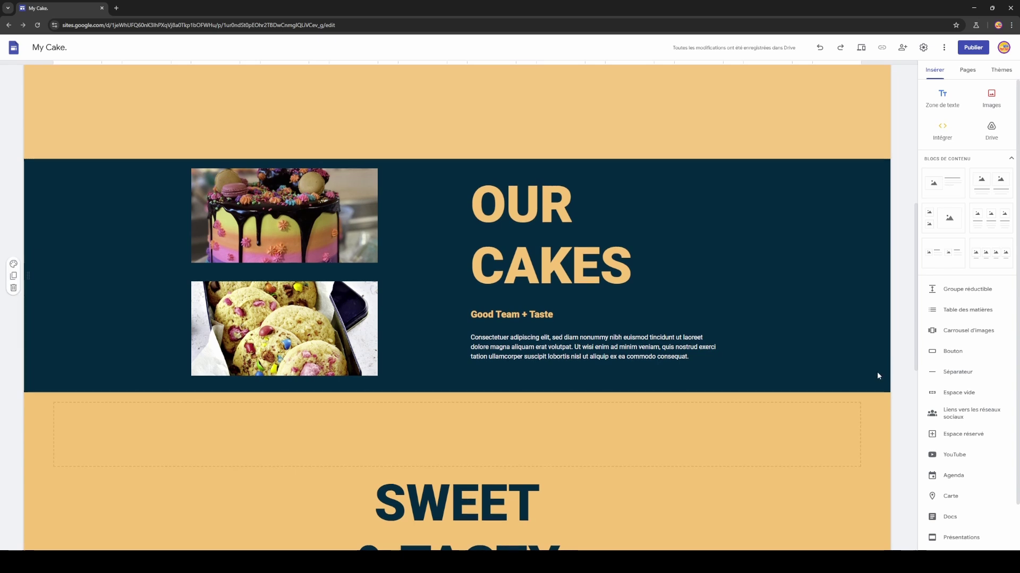
pyautogui.scroll(-10, 875, 372)
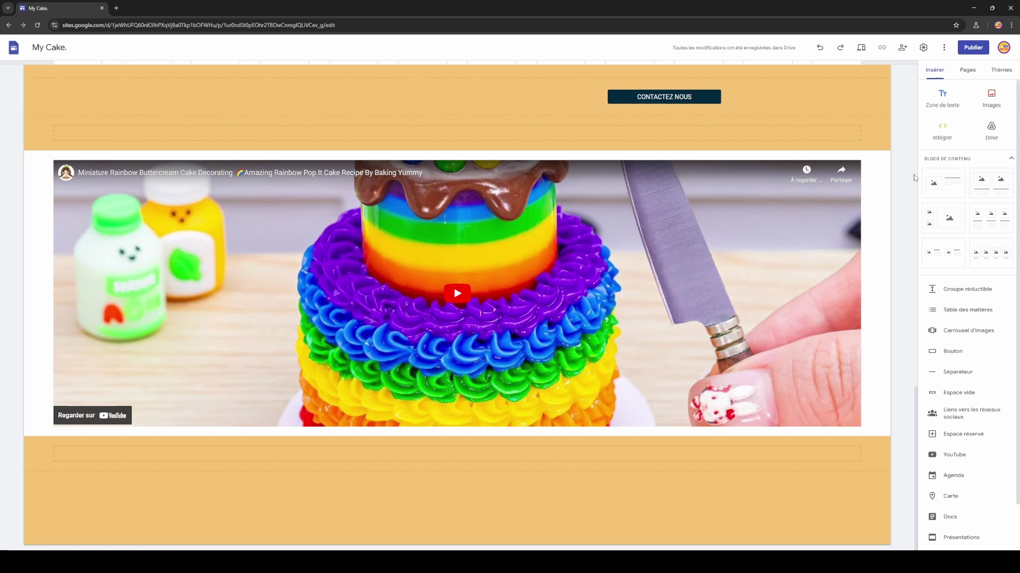
pyautogui.click(934, 99)
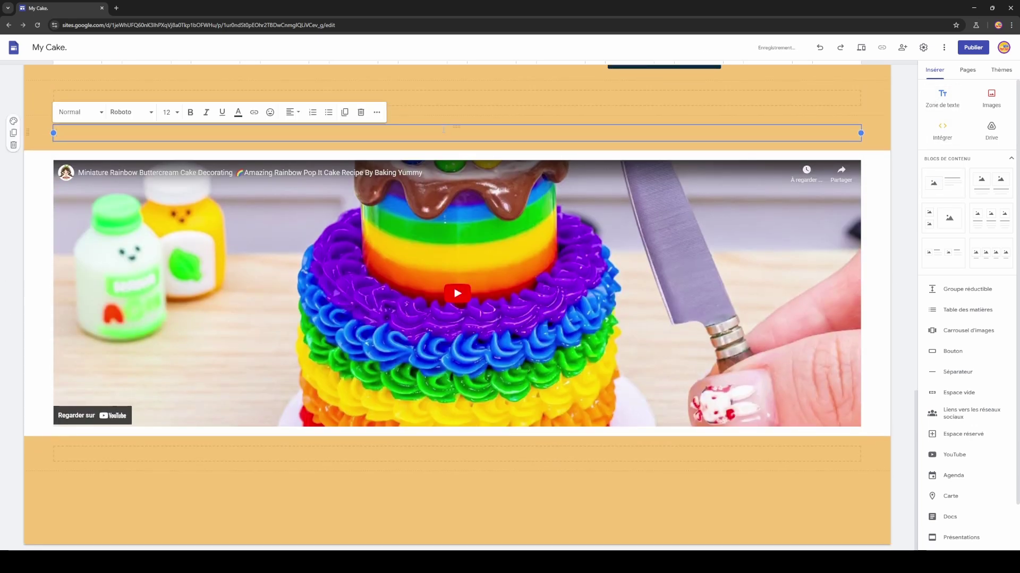
pyautogui.moveTo(455, 126); pyautogui.dragTo(409, 474)
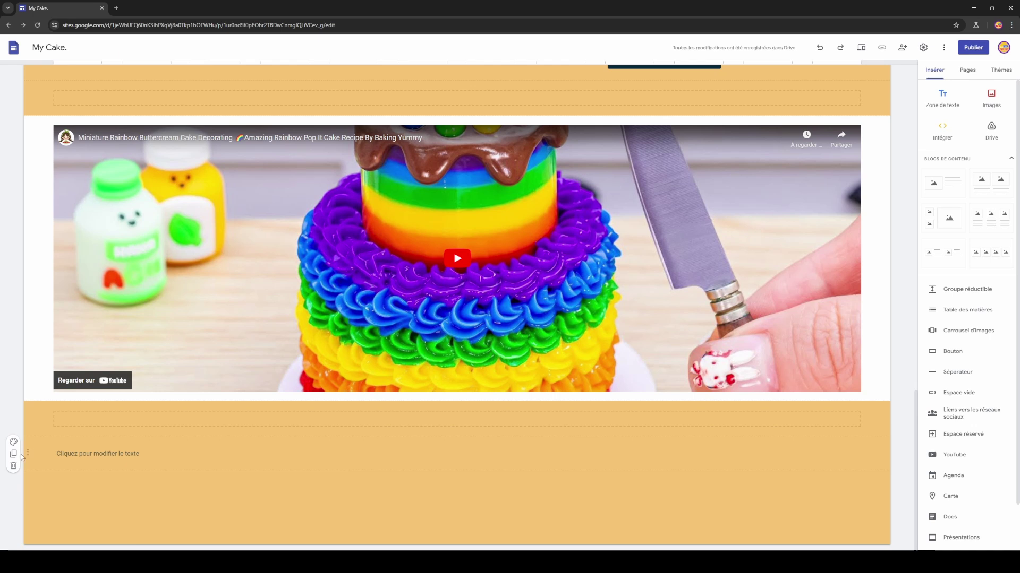
# Set the new text section under the video to Style 2 and enter LE SHOP in its text box.
pyautogui.click(14, 447)
pyautogui.click(49, 479)
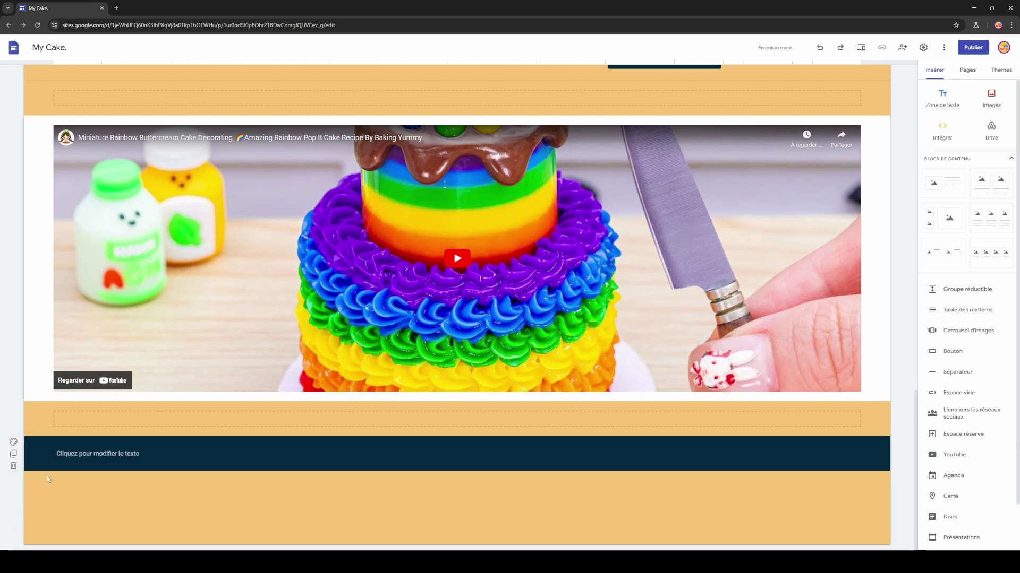
pyautogui.click(135, 452)
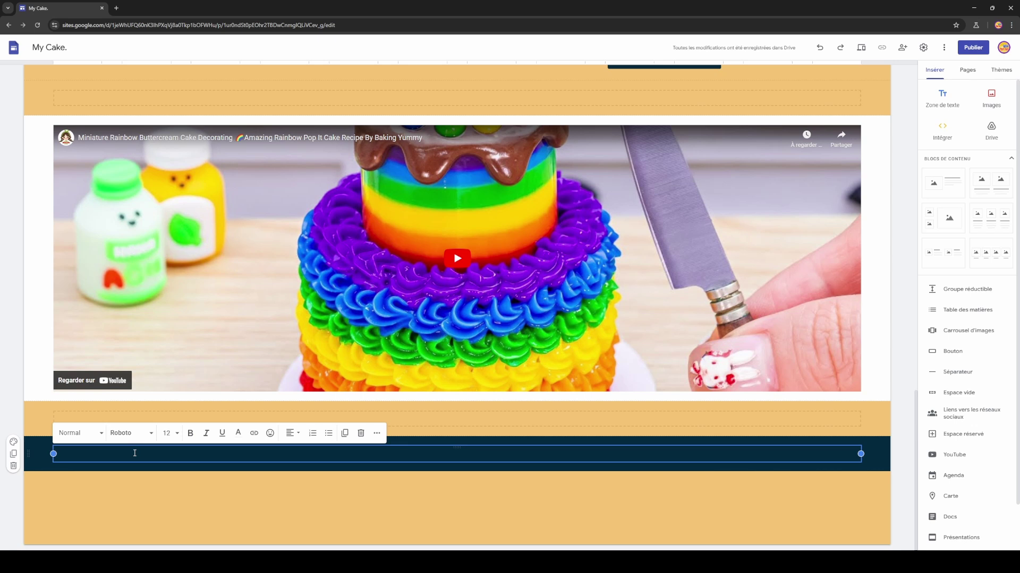
pyautogui.write('LE SHOP')
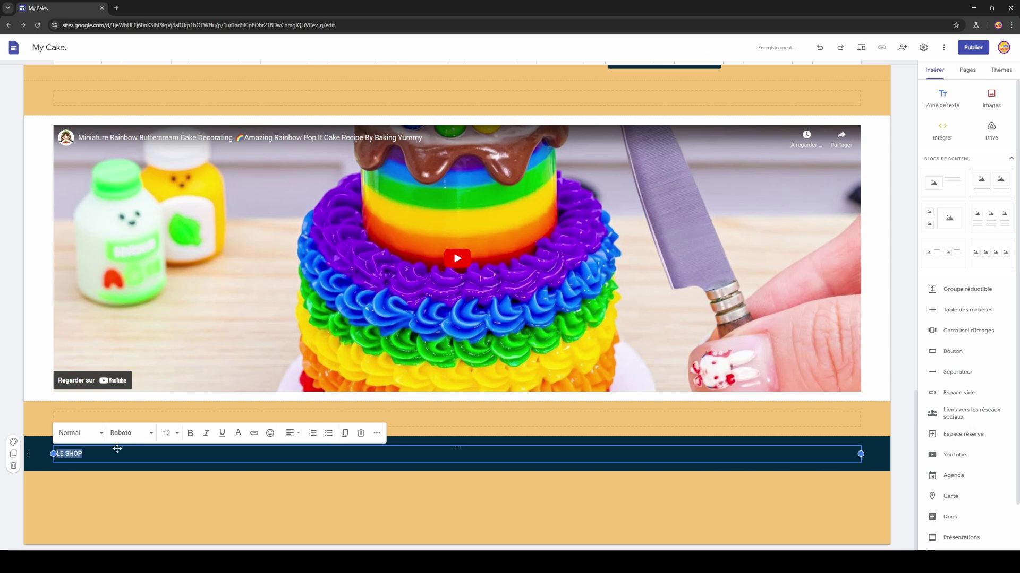
# Format the LE SHOP text with the Titre style and set its font size to 96.
pyautogui.click(77, 433)
pyautogui.click(84, 473)
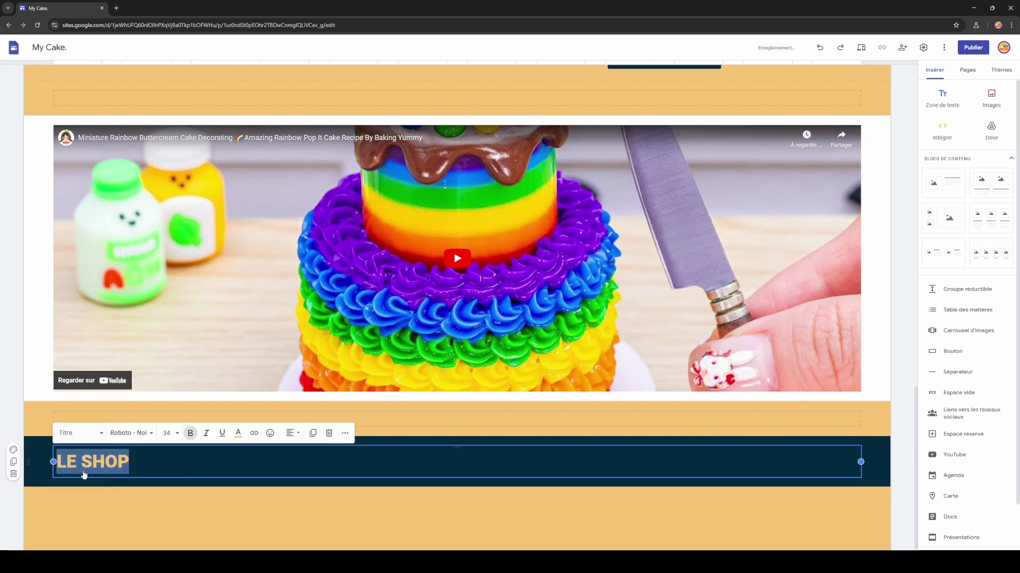
pyautogui.click(170, 433)
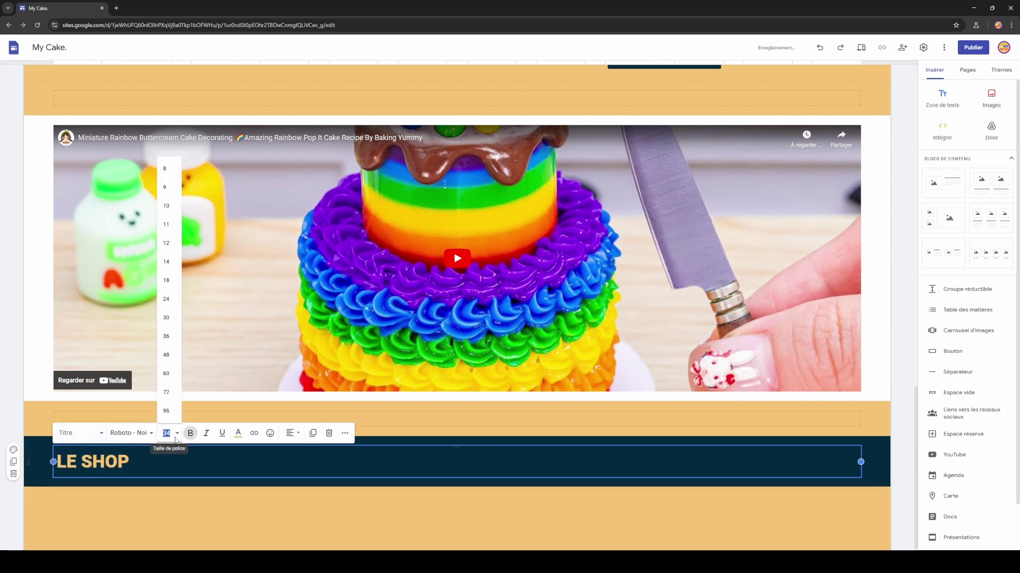
pyautogui.click(166, 412)
pyautogui.scroll(-1, 298, 493)
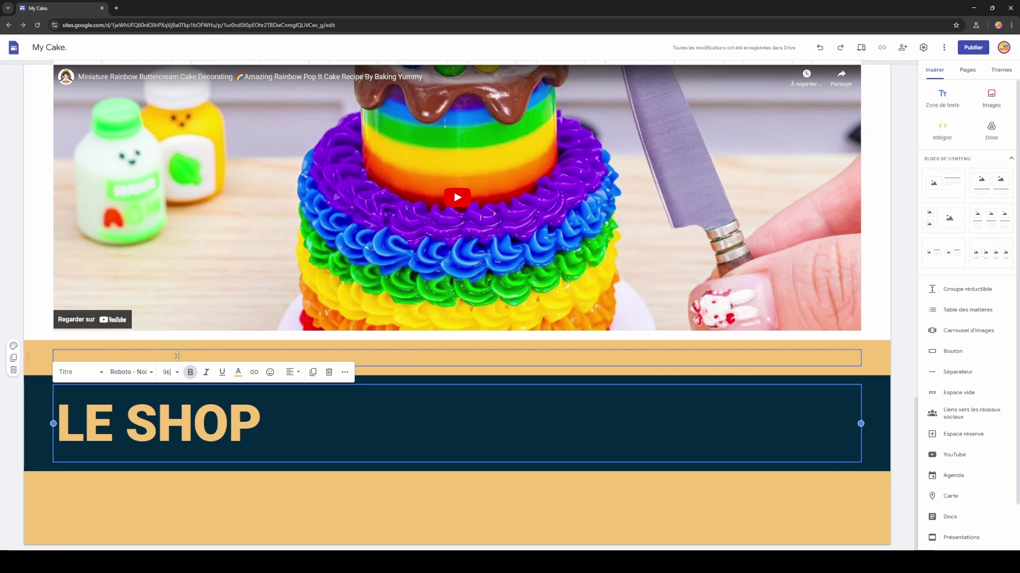
# Move the spacer under the video into the dark LE SHOP section, above the title.
pyautogui.click(65, 359)
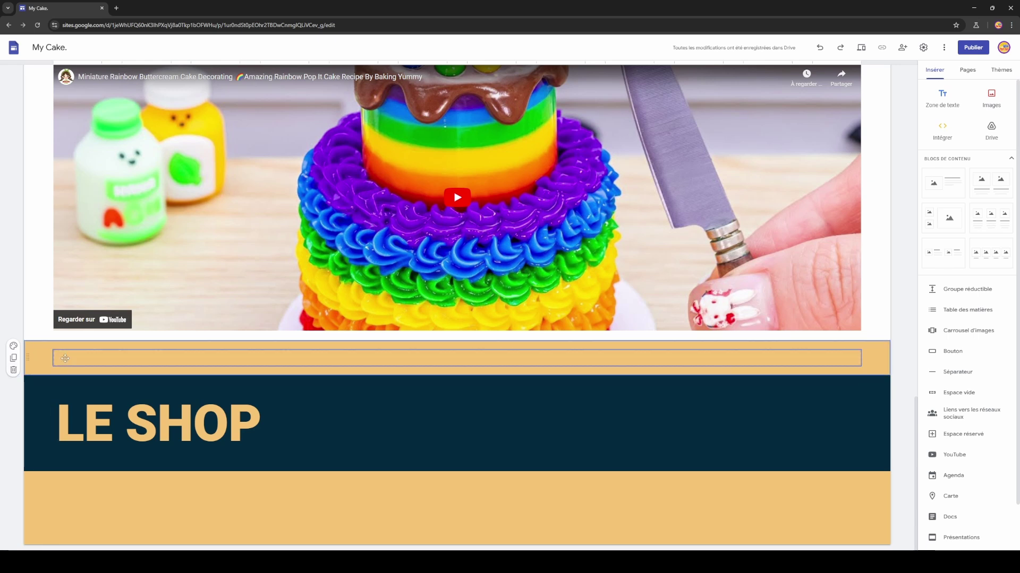
pyautogui.moveTo(100, 359); pyautogui.dragTo(125, 384)
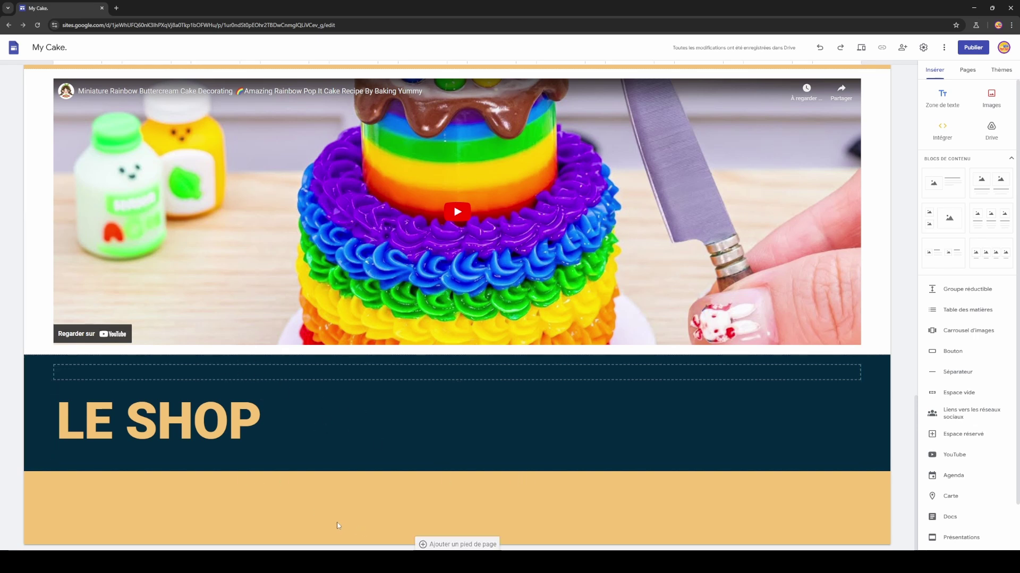
pyautogui.click(251, 440)
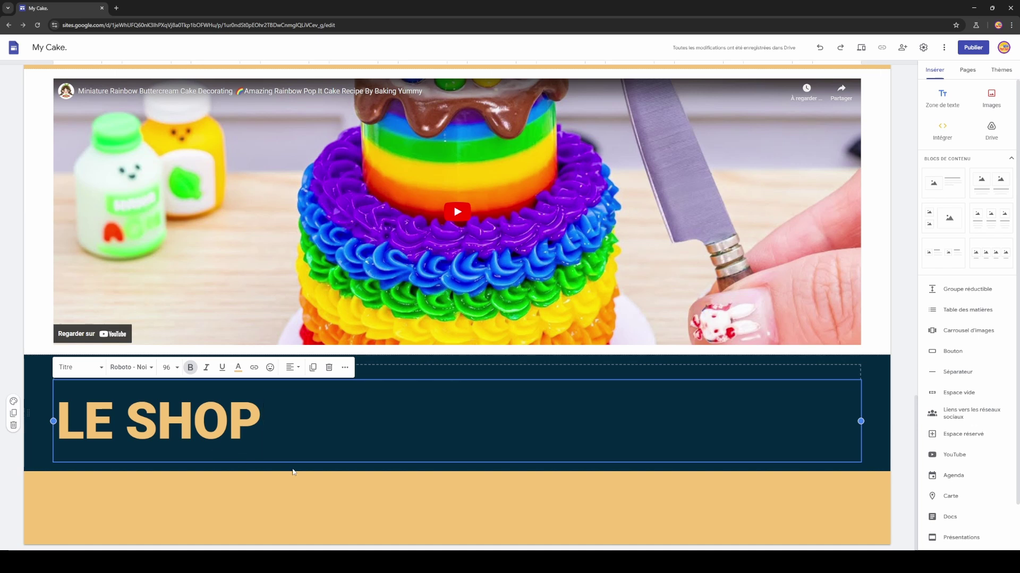
pyautogui.click(150, 480)
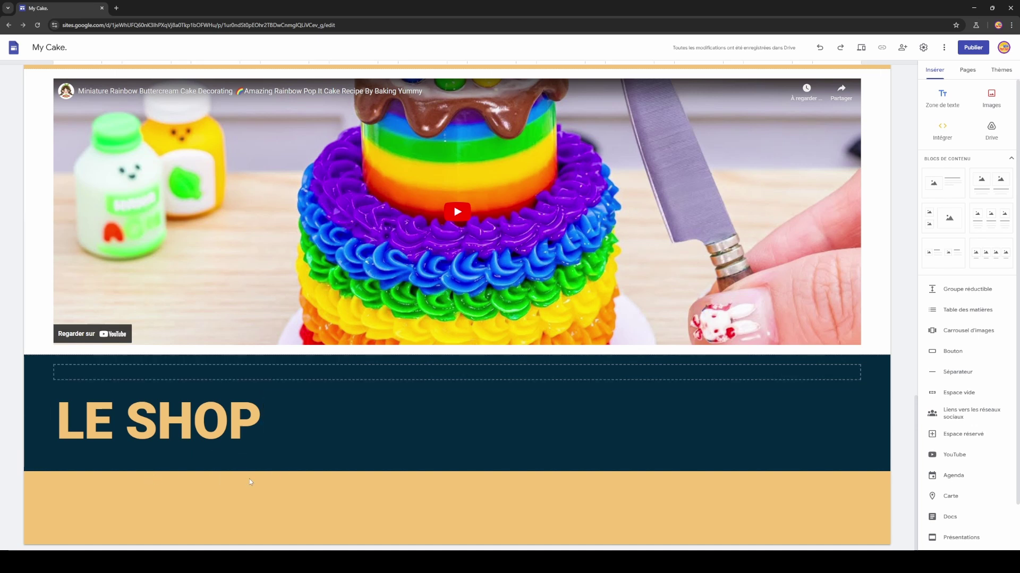
# Insert a text box at the end of the page, enter Horaires and format it as a bold size 18 heading.
pyautogui.click(954, 104)
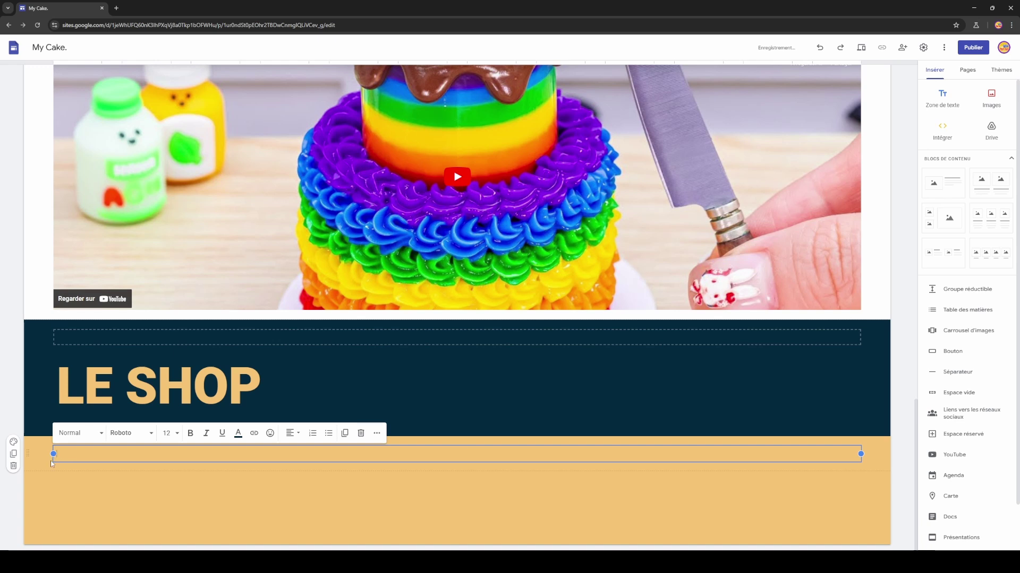
pyautogui.write('Horaires')
pyautogui.moveTo(53, 455); pyautogui.dragTo(82, 454)
pyautogui.click(88, 435)
pyautogui.click(67, 493)
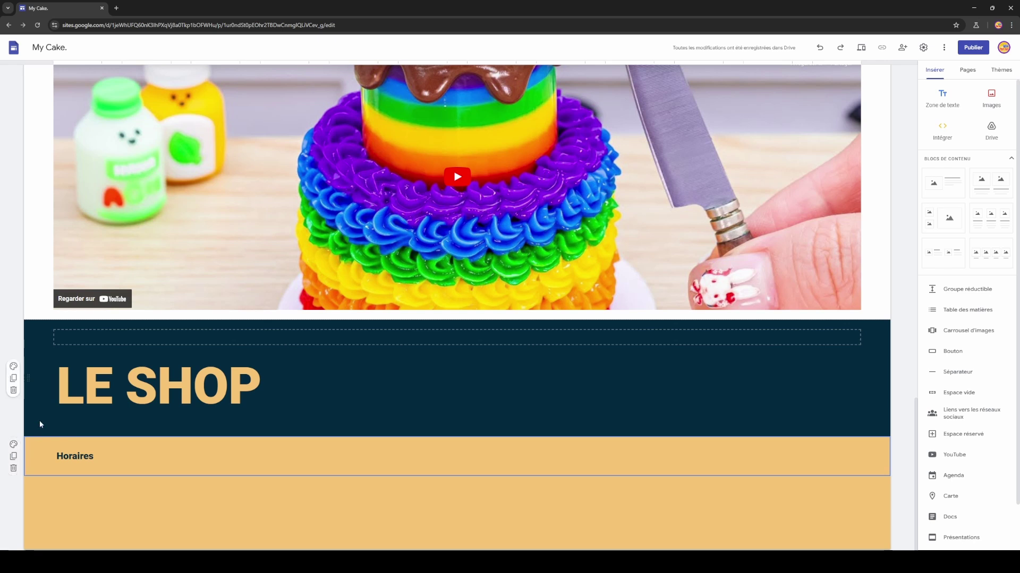
# Apply the Style 2 section colours to the Horaires section.
pyautogui.click(14, 445)
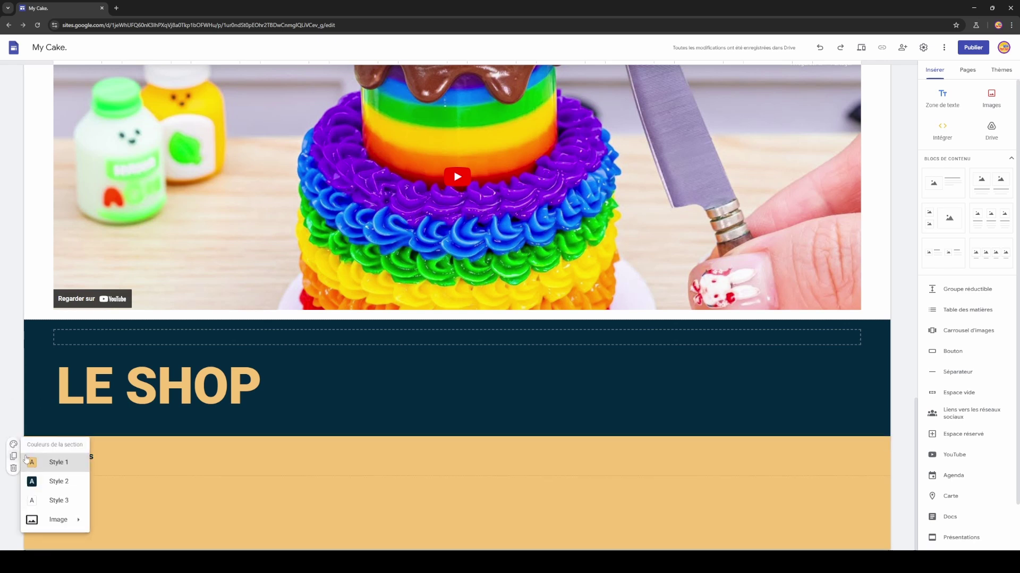
pyautogui.click(56, 481)
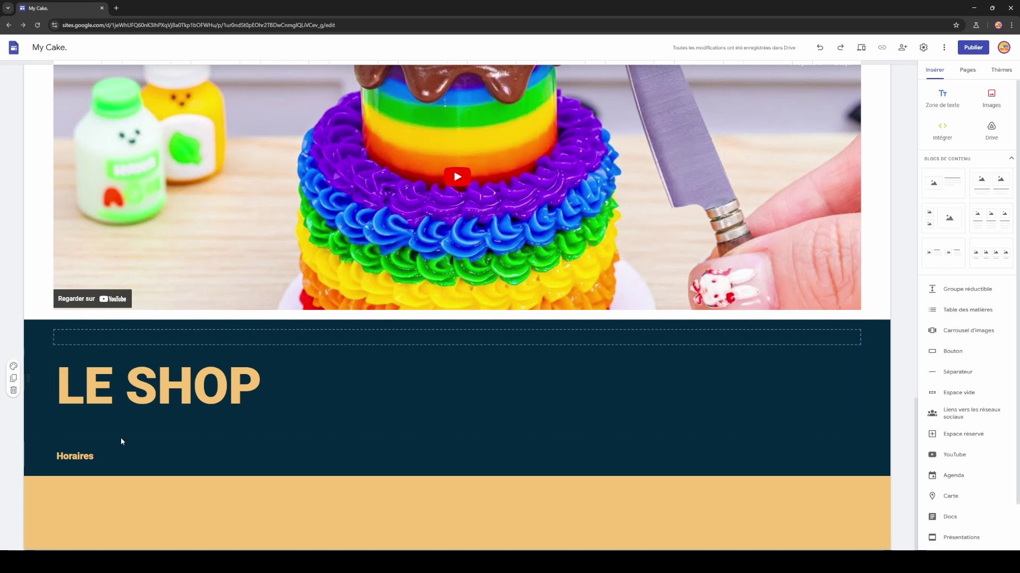
pyautogui.click(124, 458)
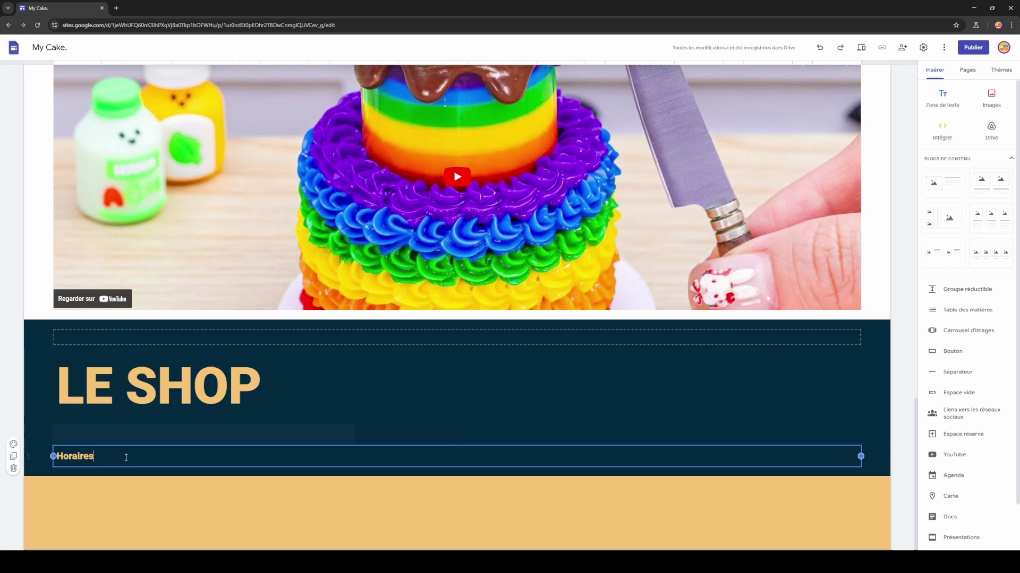
pyautogui.click(292, 480)
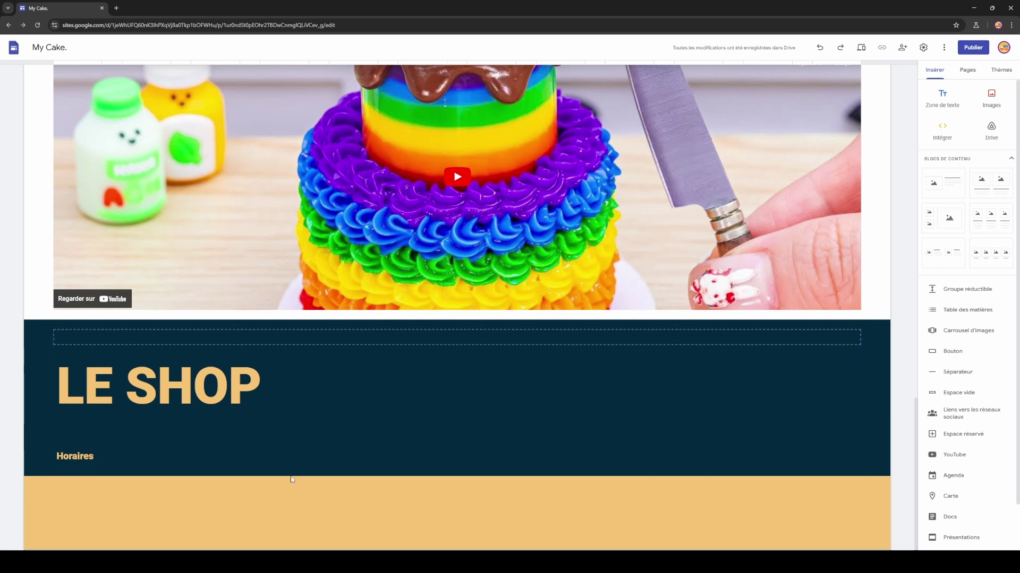
# Insert a text box below Horaires with the lines "Lundi - Vendredi : 08h - 18h" and "Samedi : 8h (-- 20h", plus the shop's phone number.
pyautogui.click(942, 98)
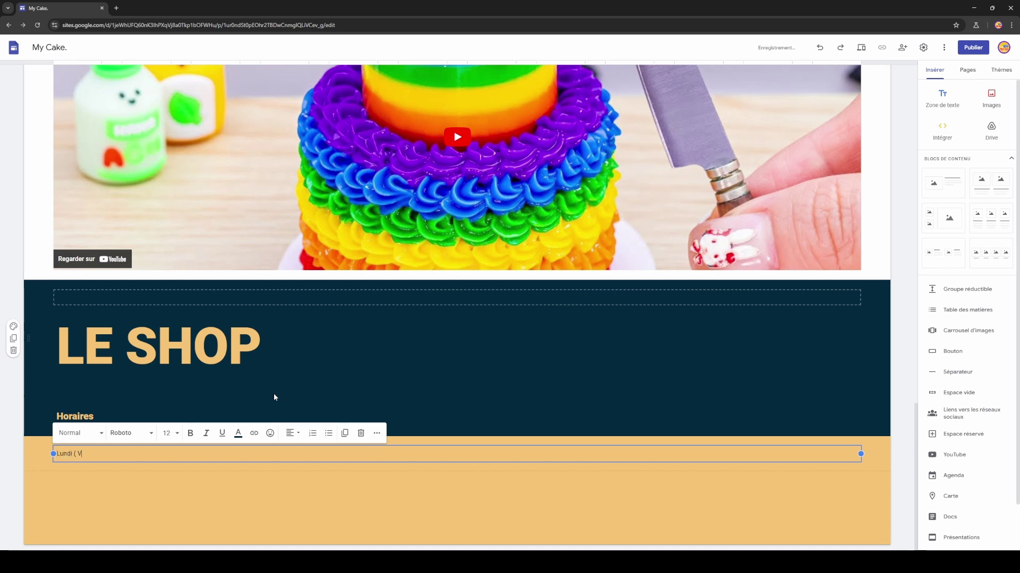
pyautogui.write('Lundi - Vendredi : 08g')
pyautogui.press('BackSpace')
pyautogui.write('h - 18h')
pyautogui.press('Return')
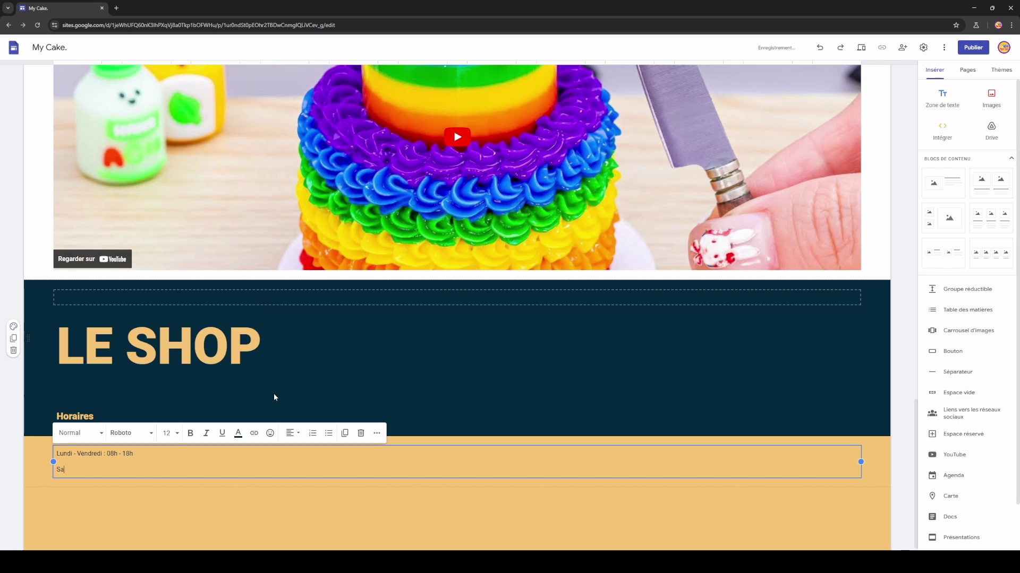
pyautogui.write('Samedi :')
pyautogui.write('8h (=- 20h')
pyautogui.press('Return')
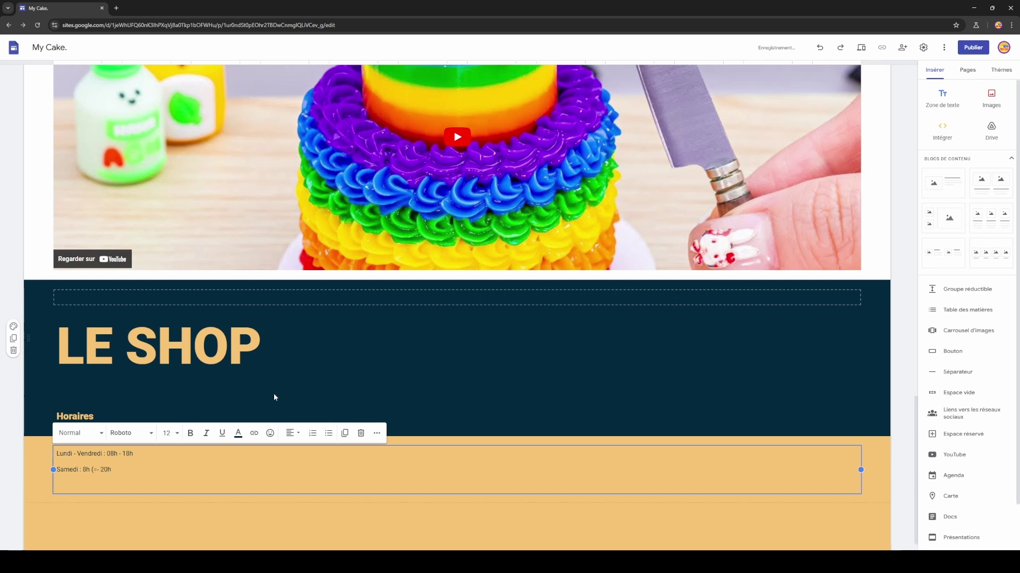
pyautogui.write('Tel: 06.00.00.00.00')
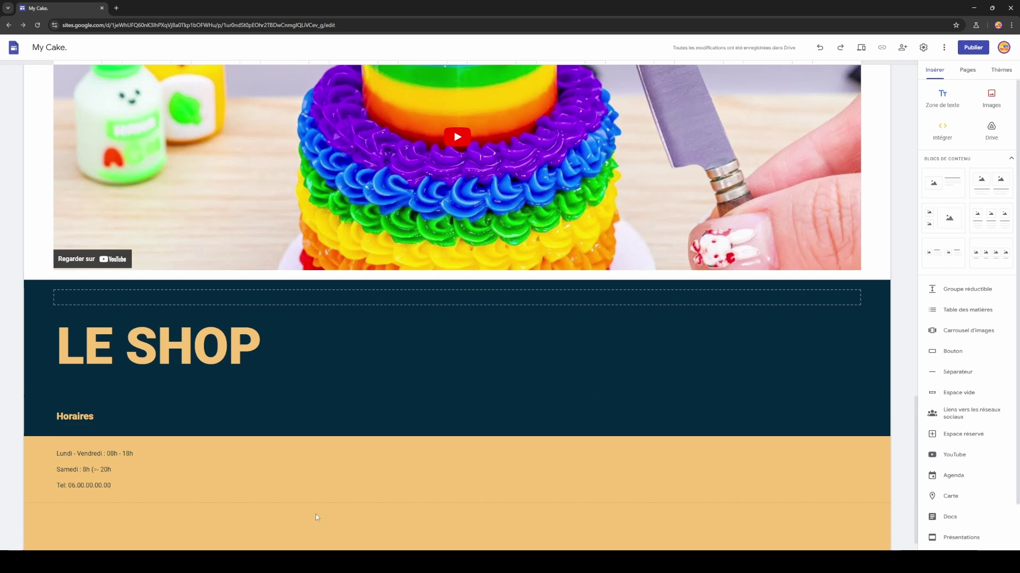
pyautogui.scroll(-1, 316, 514)
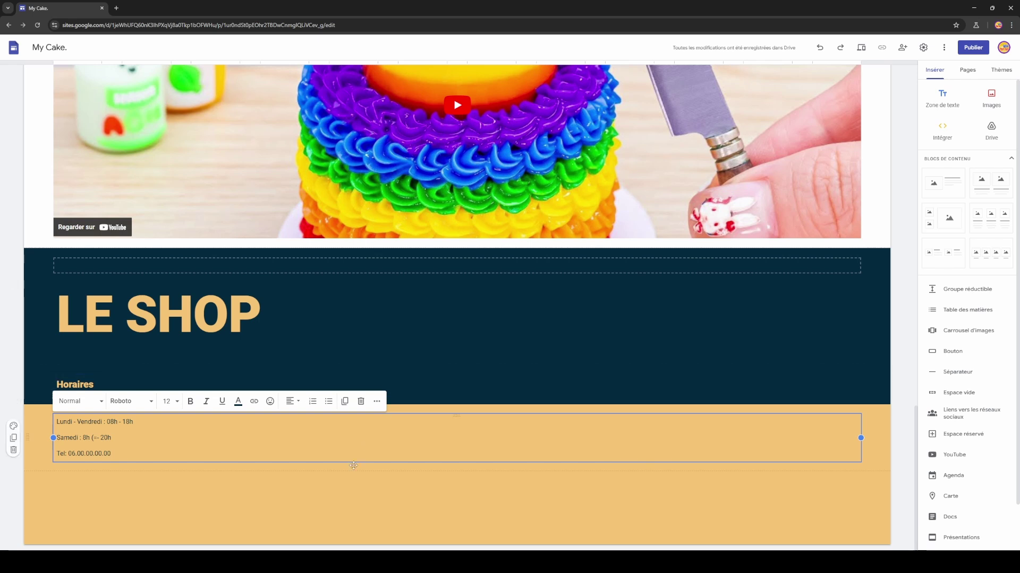
pyautogui.click(142, 503)
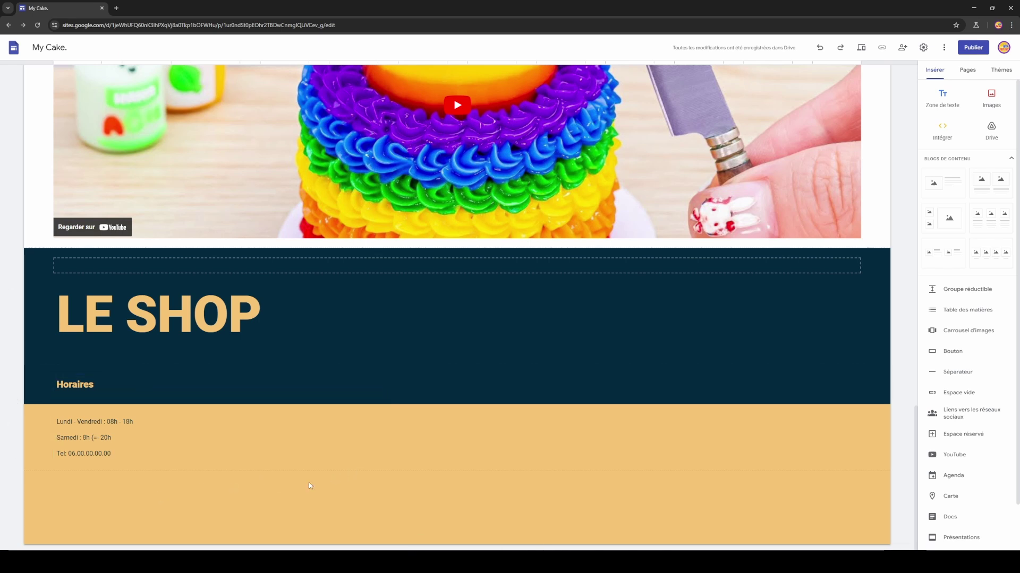
# Narrow the Horaires heading and the opening hours text box to the same width, a little under half the page.
pyautogui.click(394, 382)
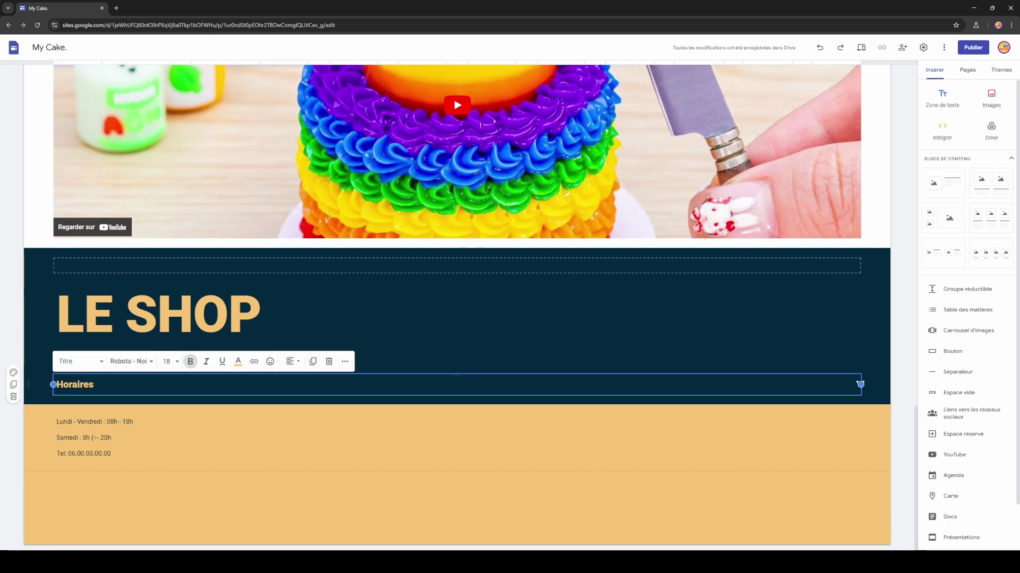
pyautogui.moveTo(860, 384); pyautogui.dragTo(392, 382)
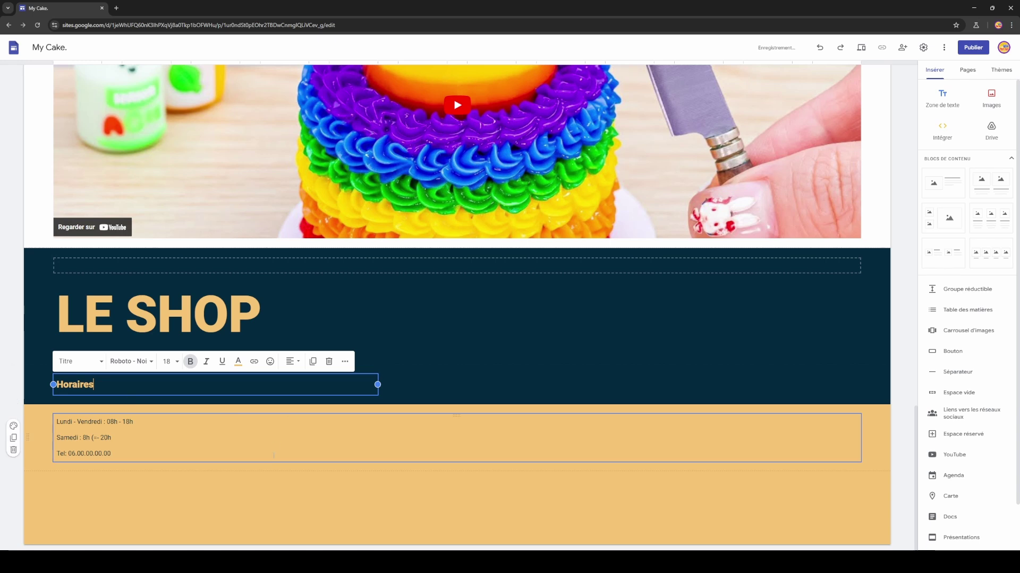
pyautogui.click(674, 454)
pyautogui.moveTo(861, 437); pyautogui.dragTo(377, 439)
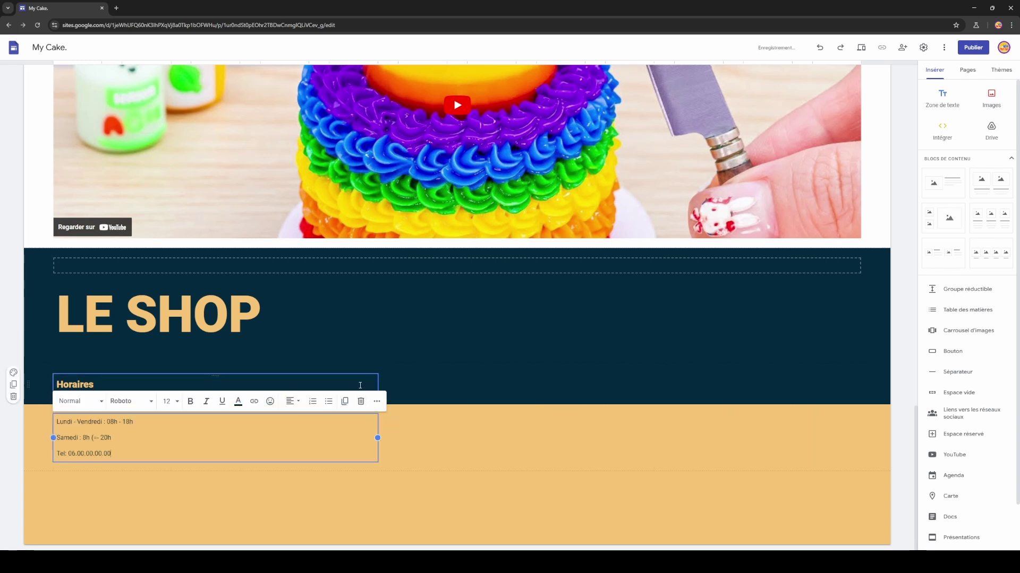
pyautogui.click(356, 385)
pyautogui.click(350, 417)
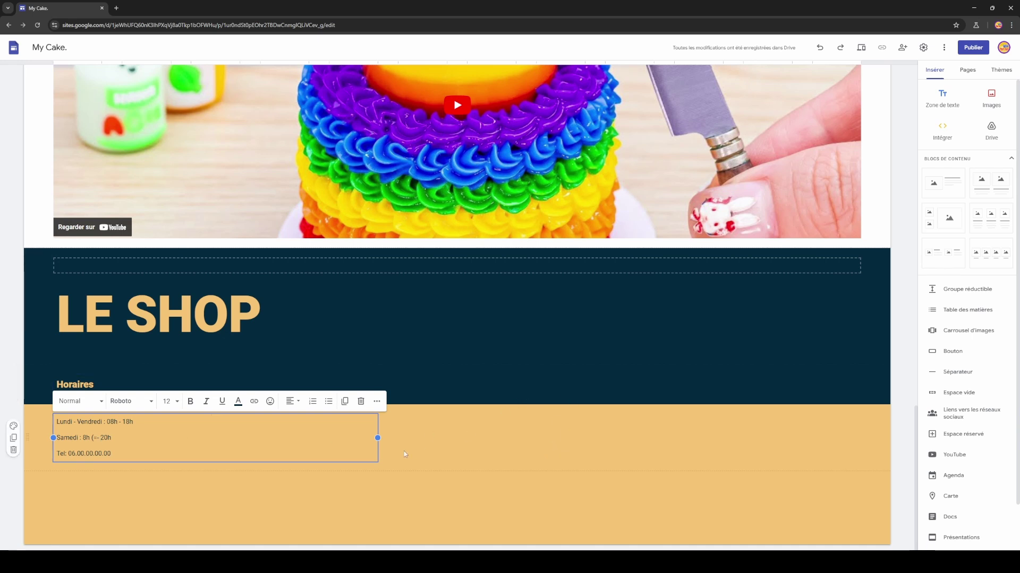
pyautogui.click(247, 477)
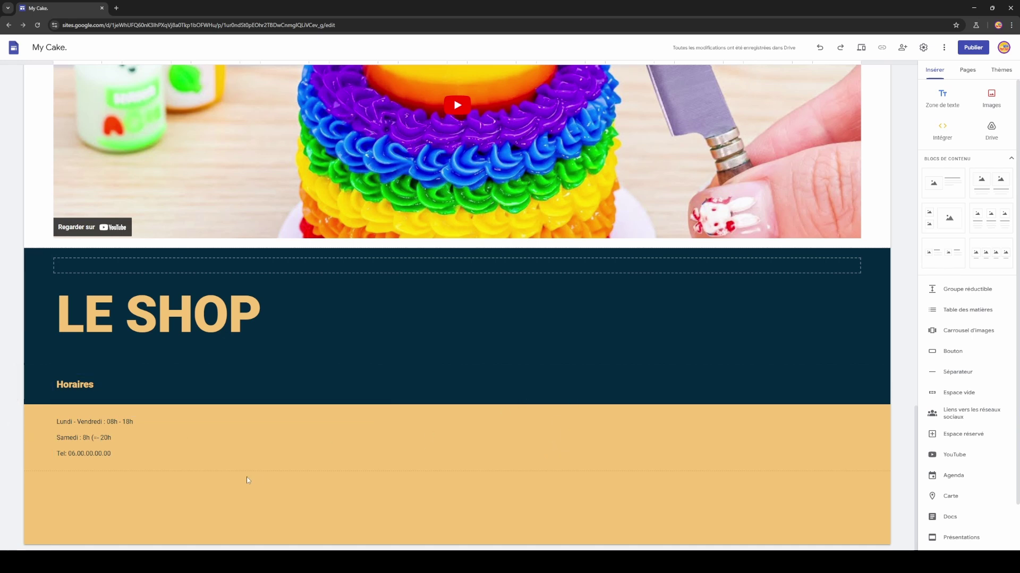
# Duplicate the Horaires heading, place the copy beside the original in the dark section and change its text to Adresse.
pyautogui.click(61, 393)
pyautogui.click(80, 362)
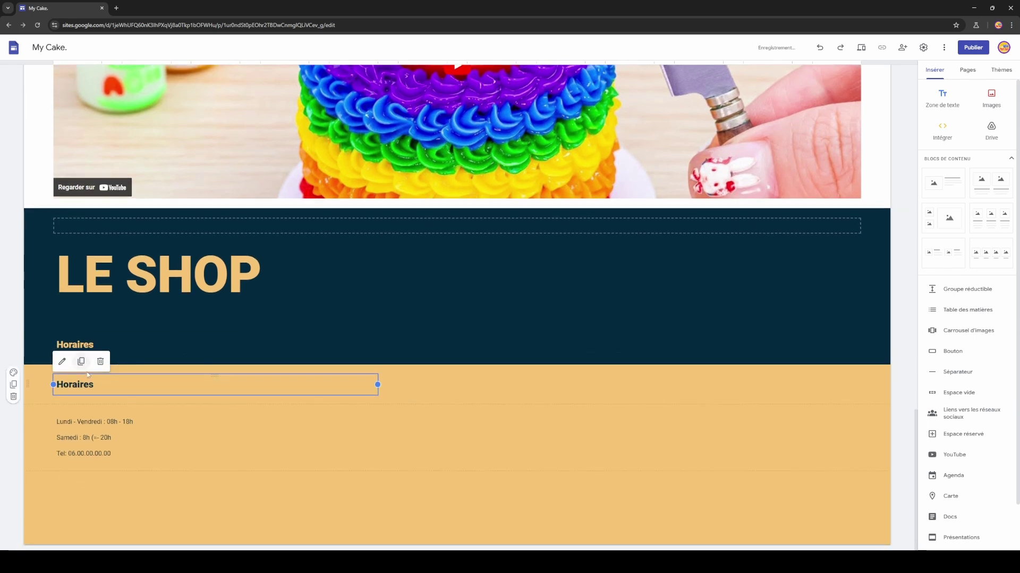
pyautogui.moveTo(29, 384)
pyautogui.mouseDown()
pyautogui.moveTo(409, 354)
pyautogui.moveTo(30, 385)
pyautogui.mouseUp()
pyautogui.click(51, 391)
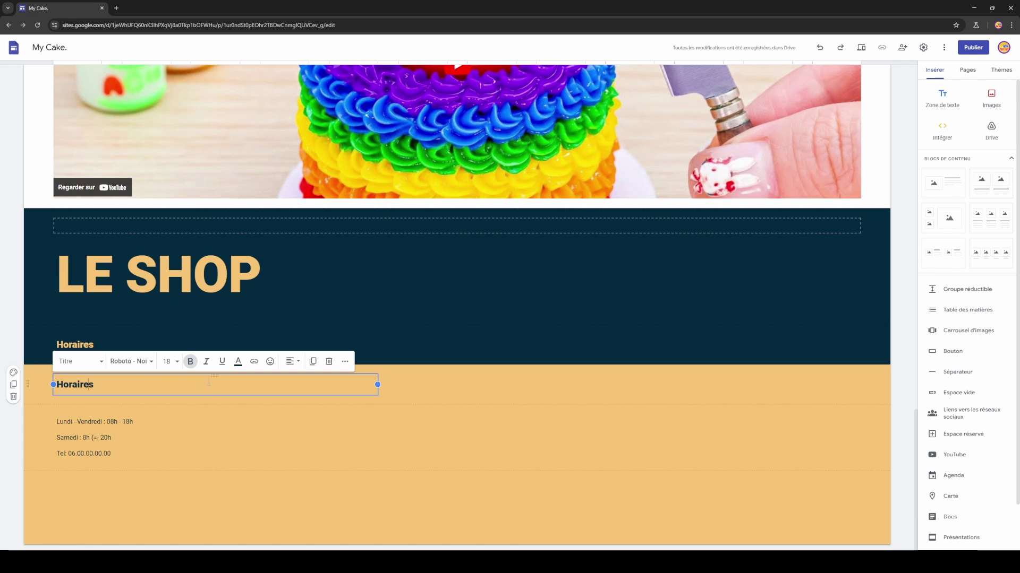
pyautogui.moveTo(215, 377); pyautogui.dragTo(514, 350)
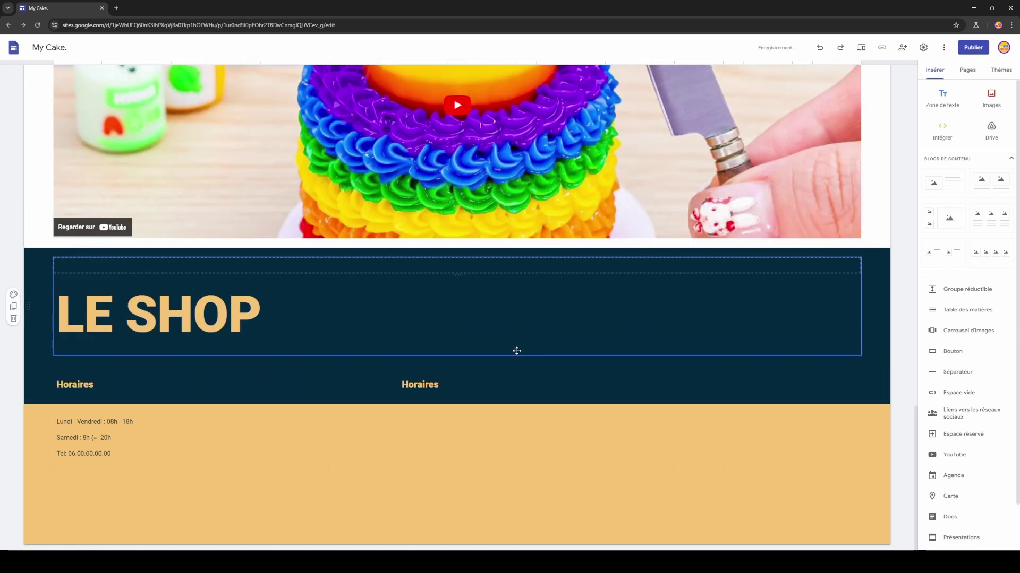
pyautogui.doubleClick(426, 381)
pyautogui.write('Adresse')
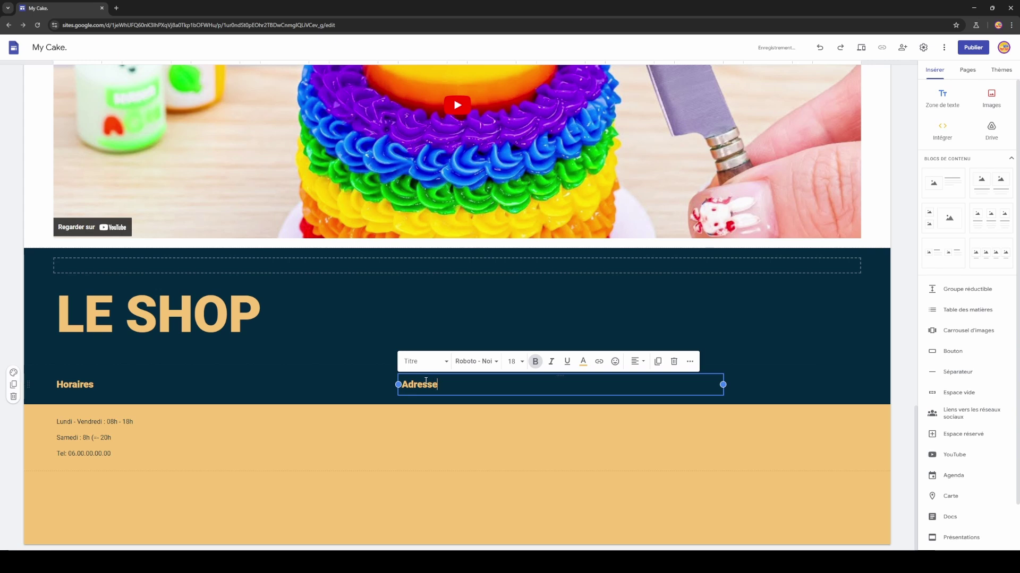
# Insert a map of Paris, France and place it, reduced to about a third of the content width, below the Adresse heading beside the opening hours.
pyautogui.click(124, 443)
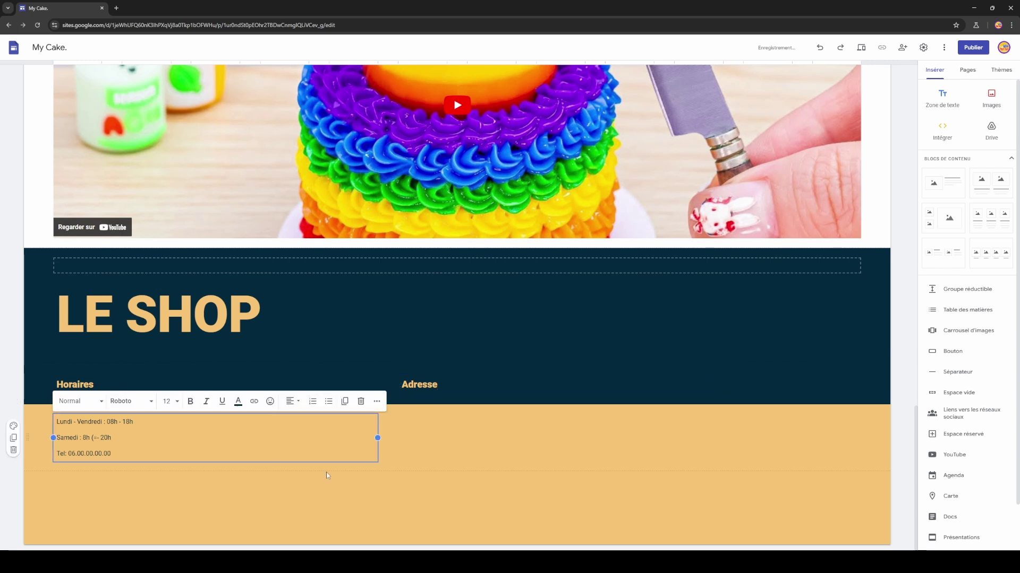
pyautogui.click(419, 450)
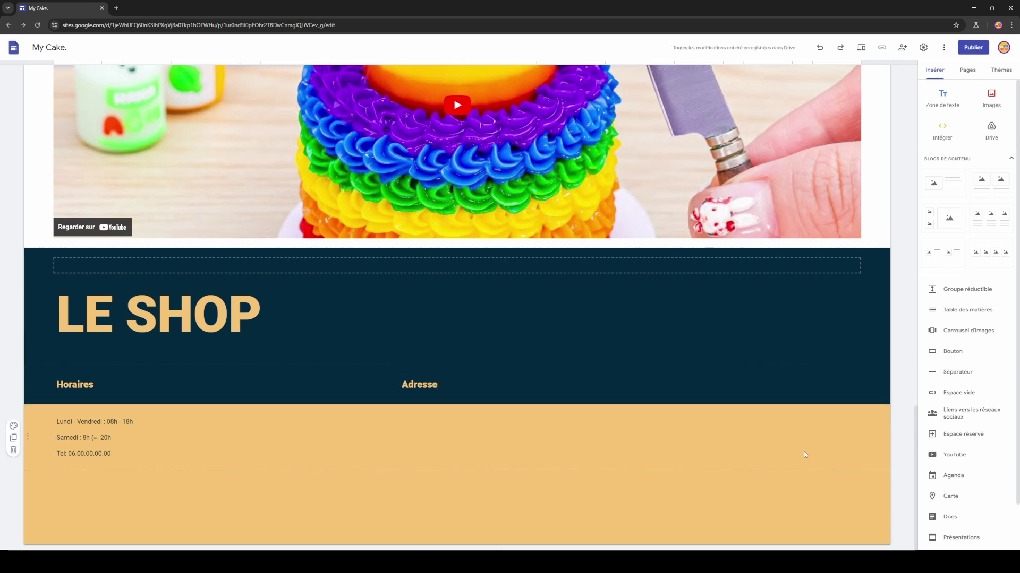
pyautogui.scroll(-1, 964, 475)
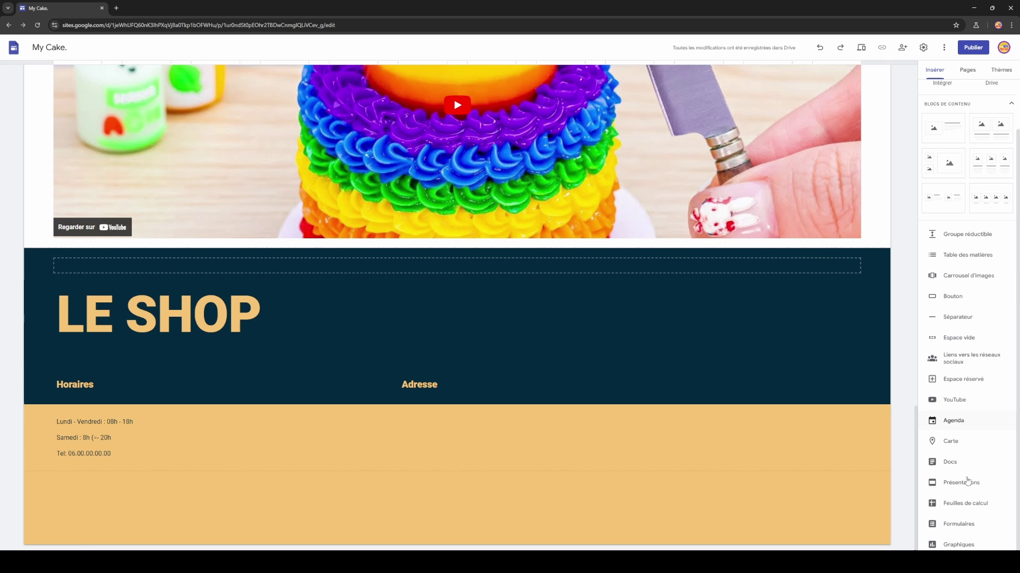
pyautogui.click(950, 443)
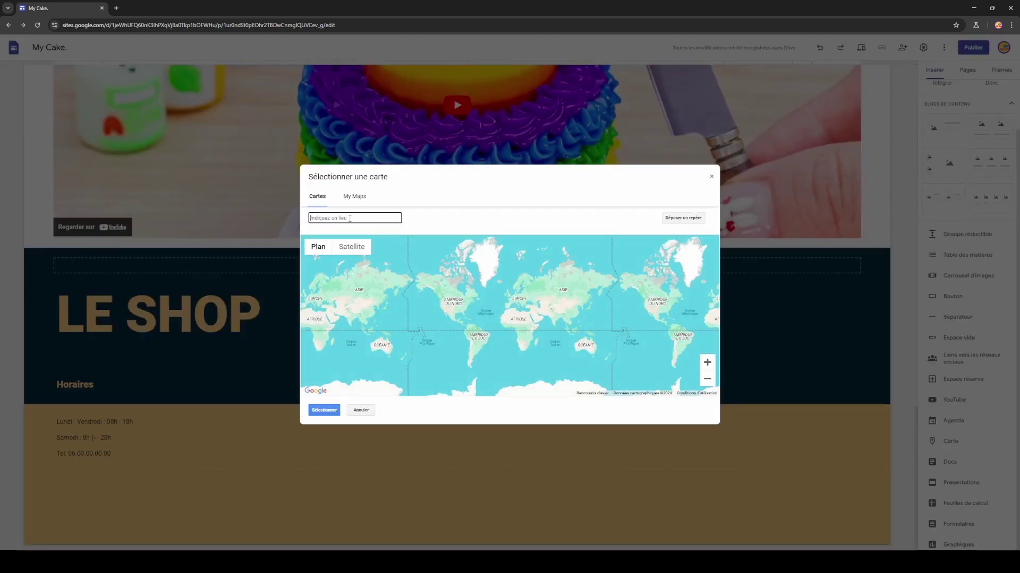
pyautogui.write('Paris')
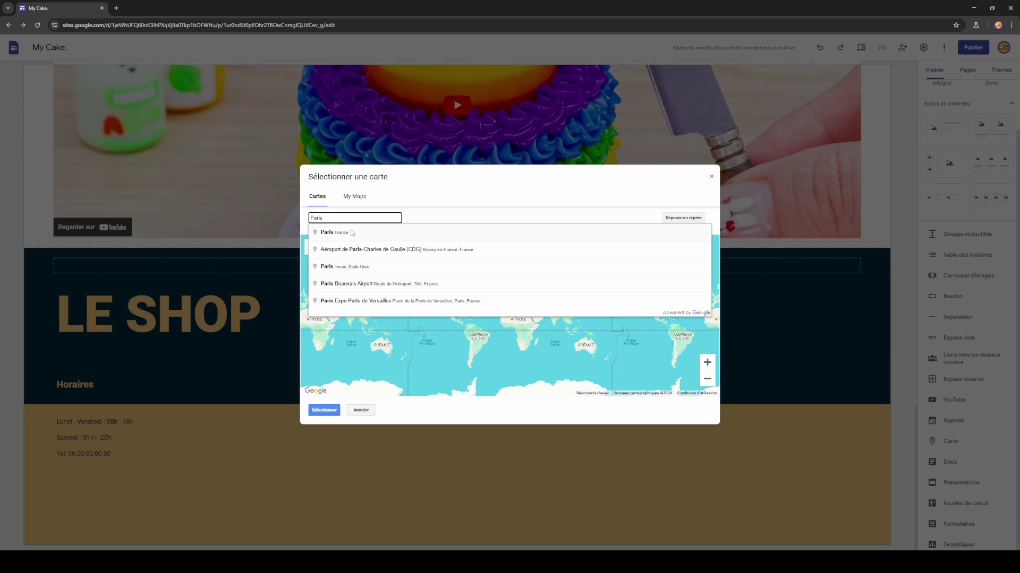
pyautogui.click(352, 232)
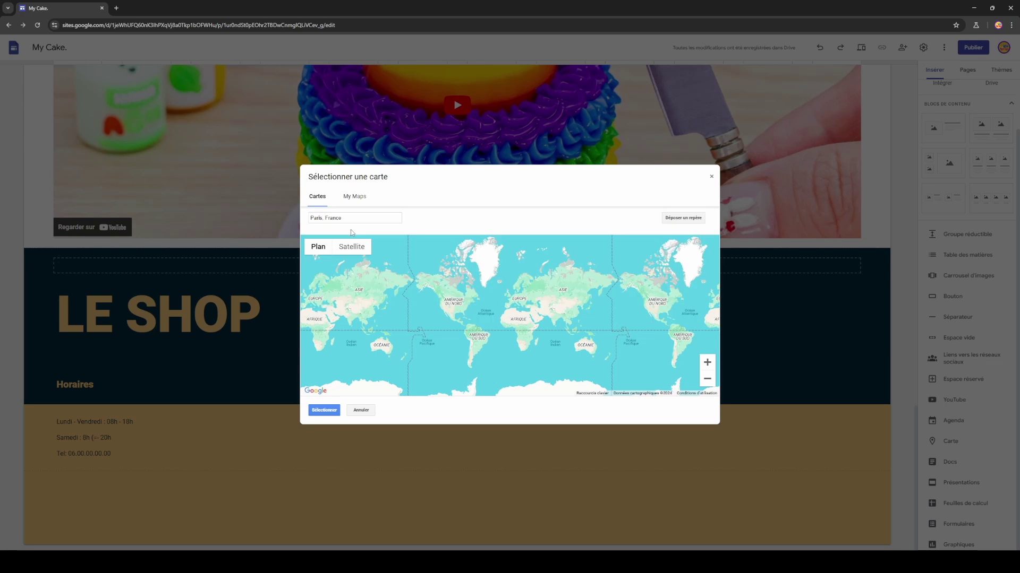
pyautogui.click(324, 411)
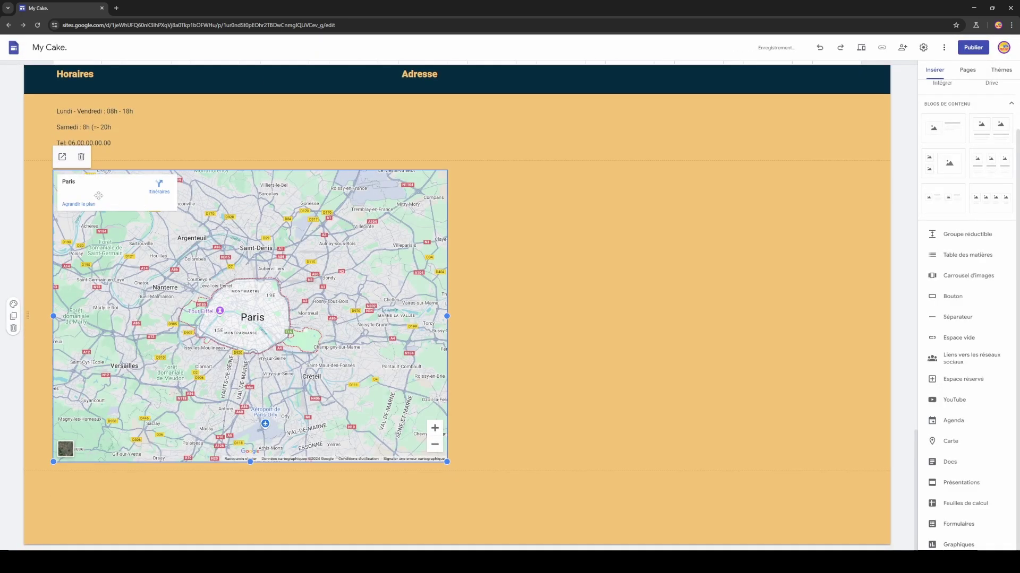
pyautogui.moveTo(447, 462); pyautogui.dragTo(305, 355)
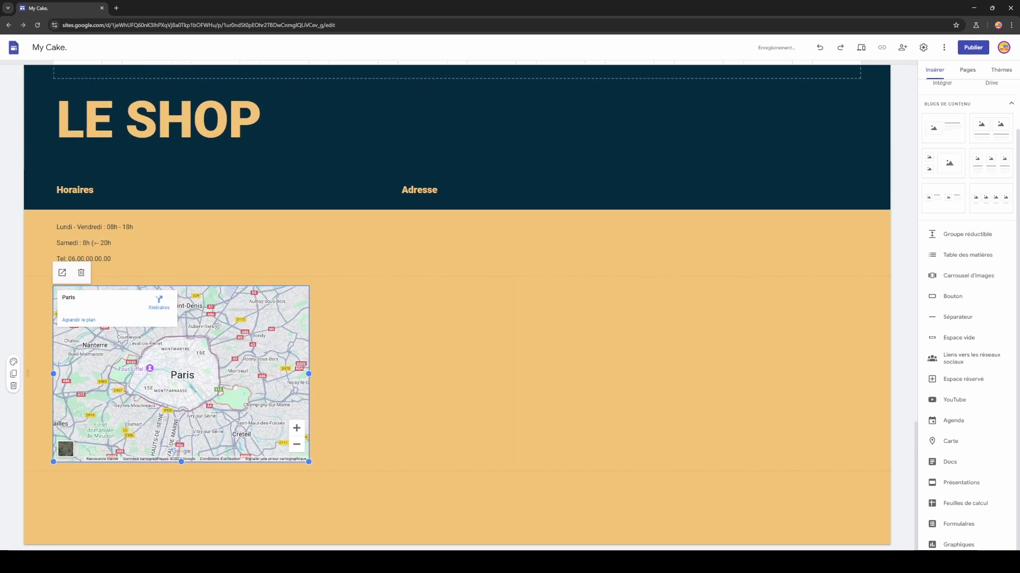
pyautogui.moveTo(218, 327); pyautogui.dragTo(436, 240)
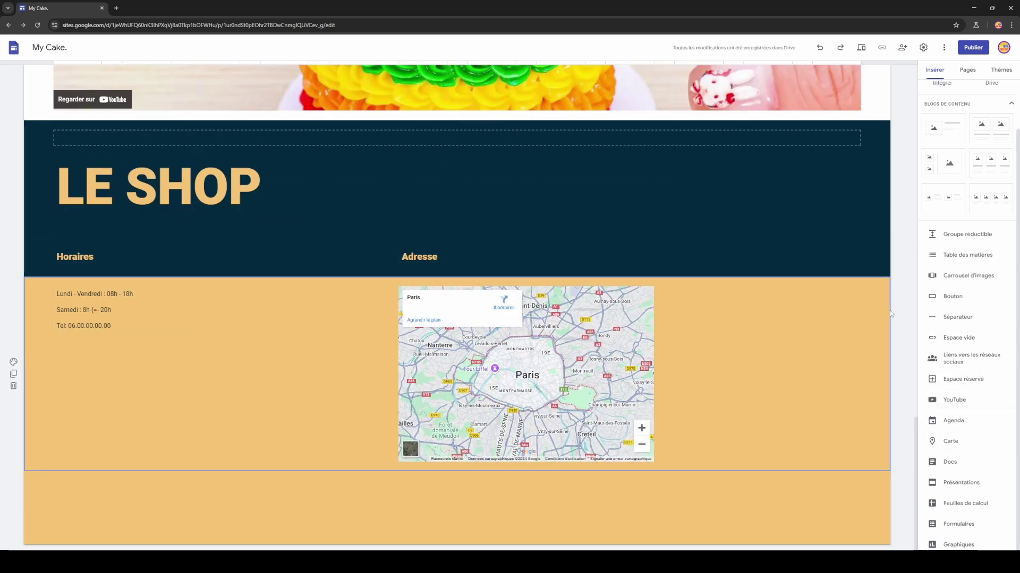
# Duplicate the CONTACTEZ NOUS button from the SWEET & TASTY section and place the copy directly below the opening hours text.
pyautogui.scroll(12, 705, 272)
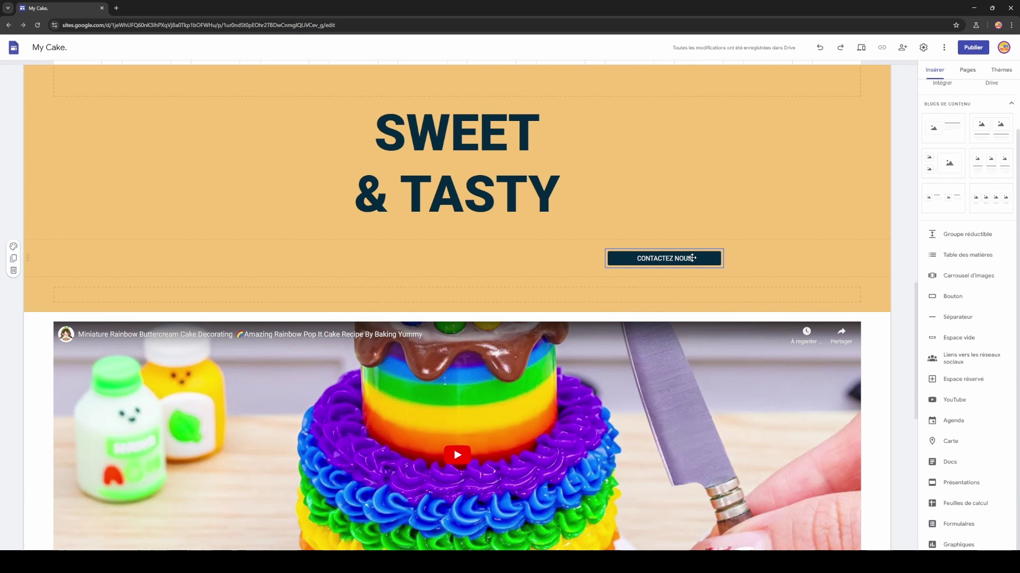
pyautogui.click(693, 259)
pyautogui.scroll(-3, 708, 236)
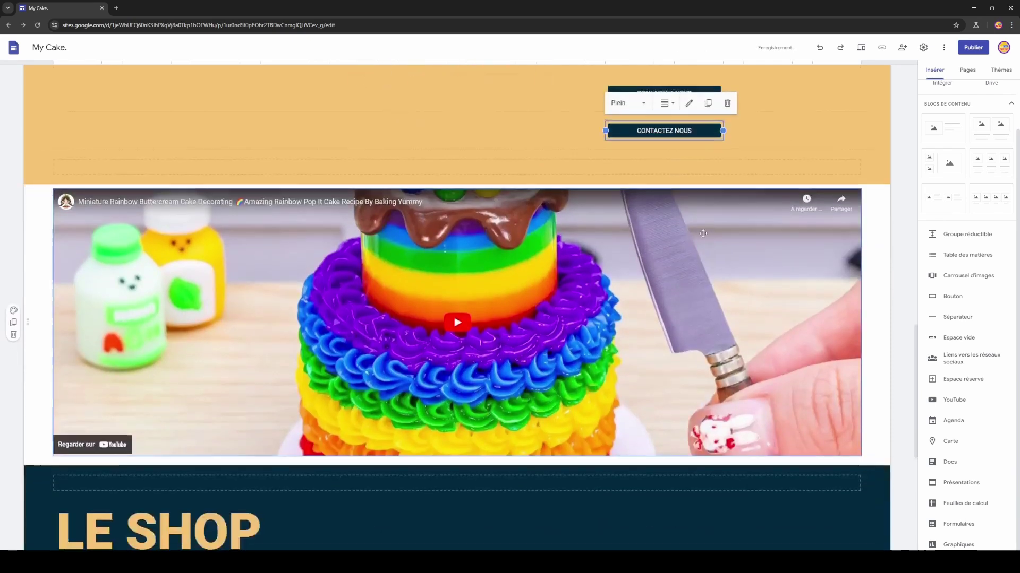
pyautogui.click(708, 99)
pyautogui.moveTo(672, 115); pyautogui.dragTo(122, 380)
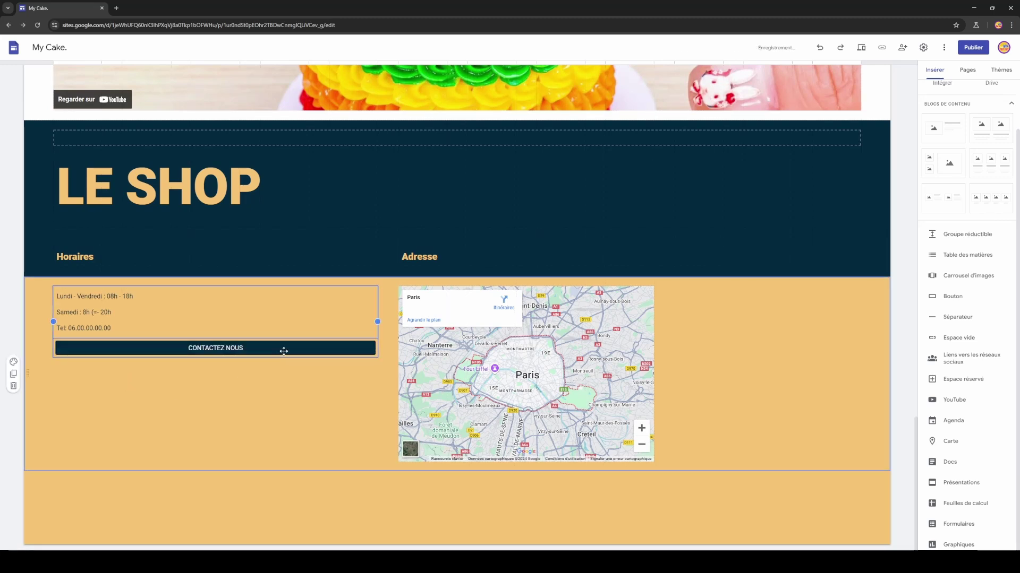
# Narrow the CONTACTEZ NOUS button under the opening hours to about the map's width and correct the Saturday line to "Samedi : 8h - 20h".
pyautogui.click(345, 348)
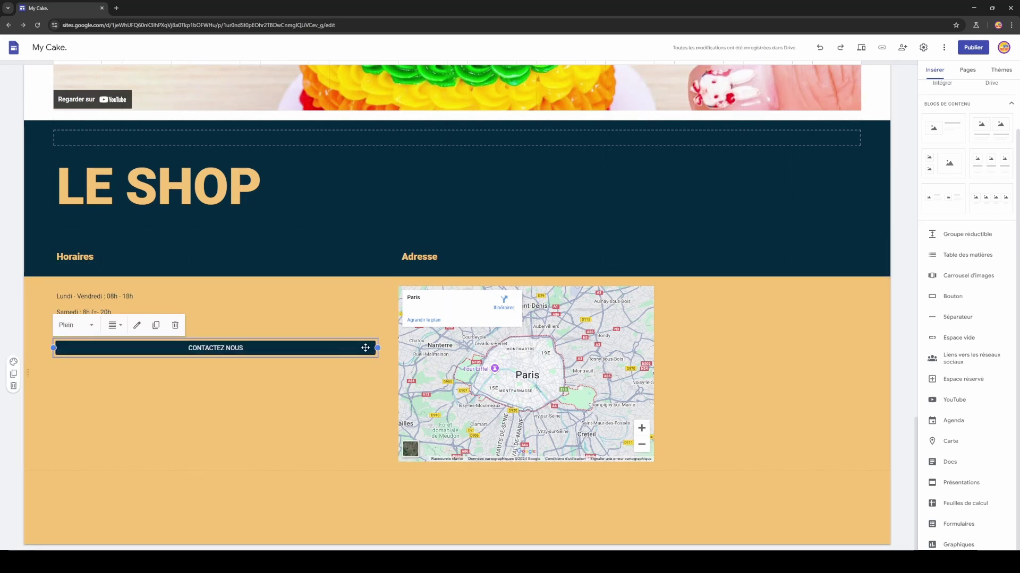
pyautogui.moveTo(377, 348); pyautogui.dragTo(281, 349)
pyautogui.moveTo(200, 349); pyautogui.dragTo(170, 348)
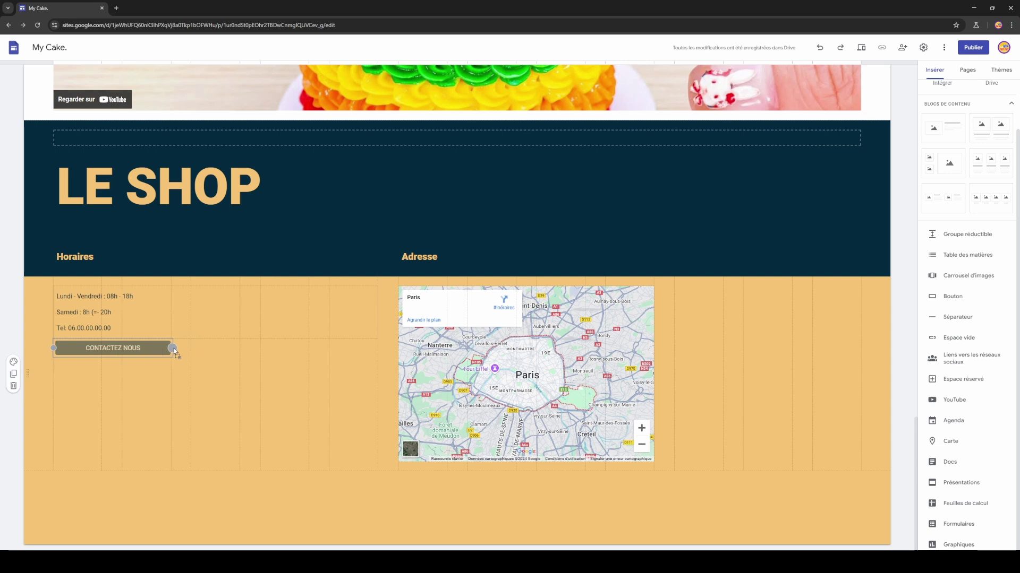
pyautogui.click(219, 424)
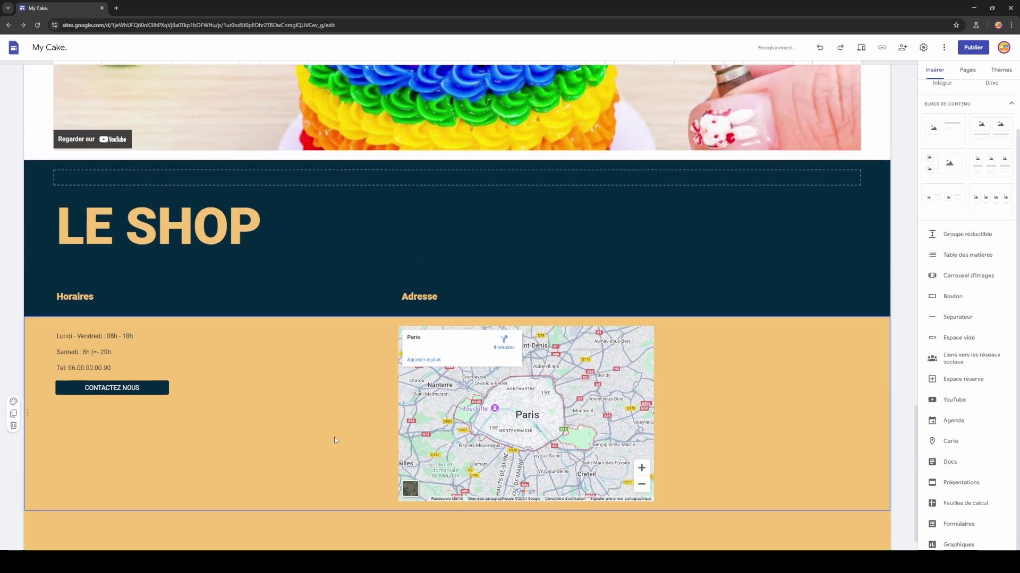
pyautogui.hotkey('ctrl', 'z')
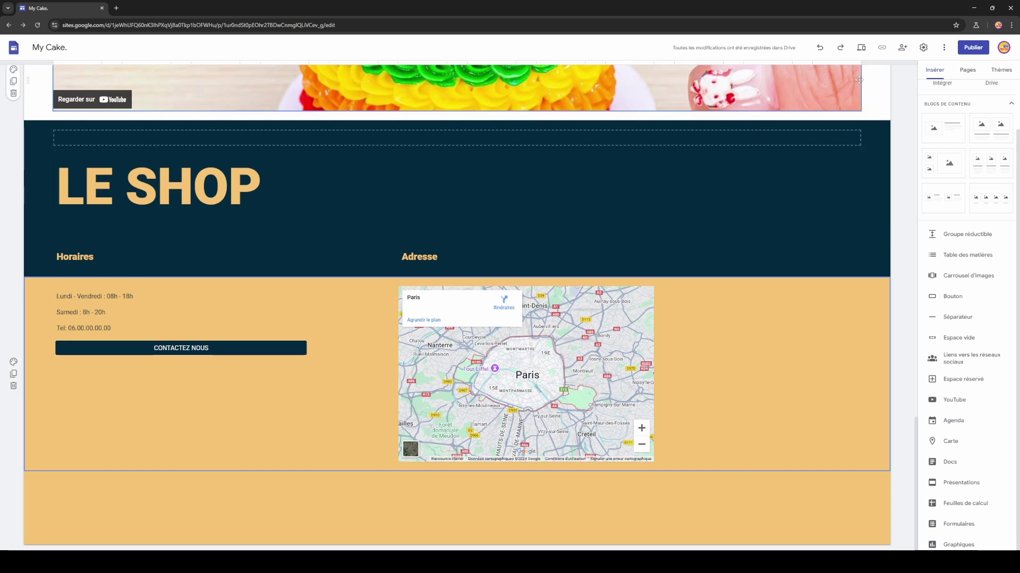
# Preview the page in the phone layout and check how the LE SHOP headings, opening hours, button and map stack.
pyautogui.click(861, 47)
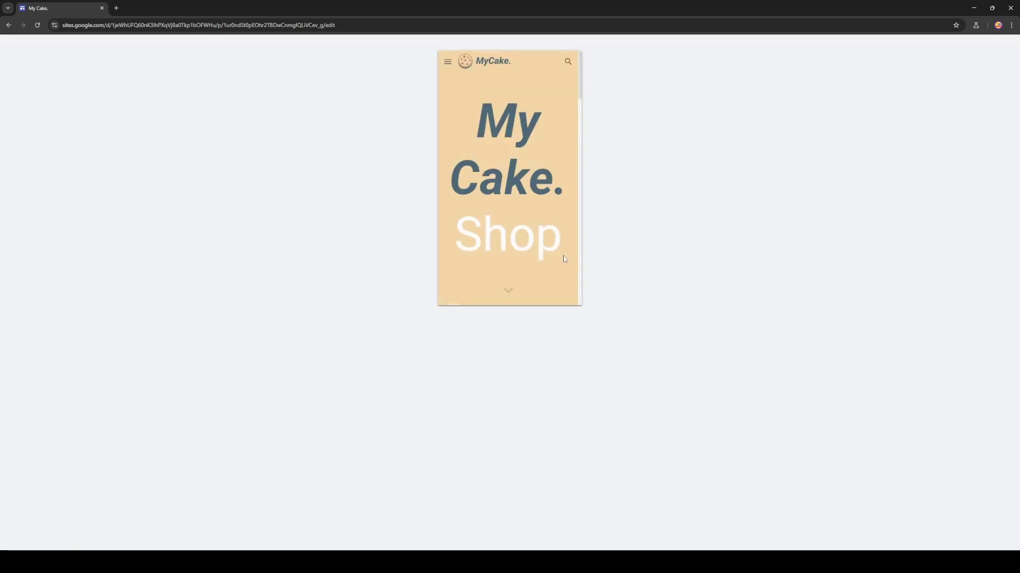
pyautogui.scroll(-15, 565, 258)
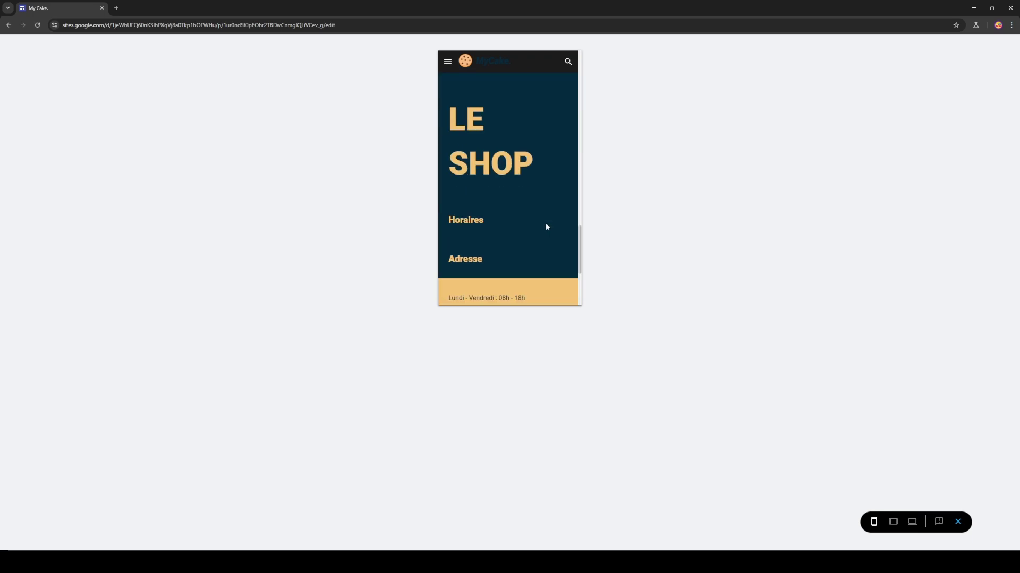
pyautogui.scroll(-5, 546, 227)
pyautogui.scroll(5, 533, 196)
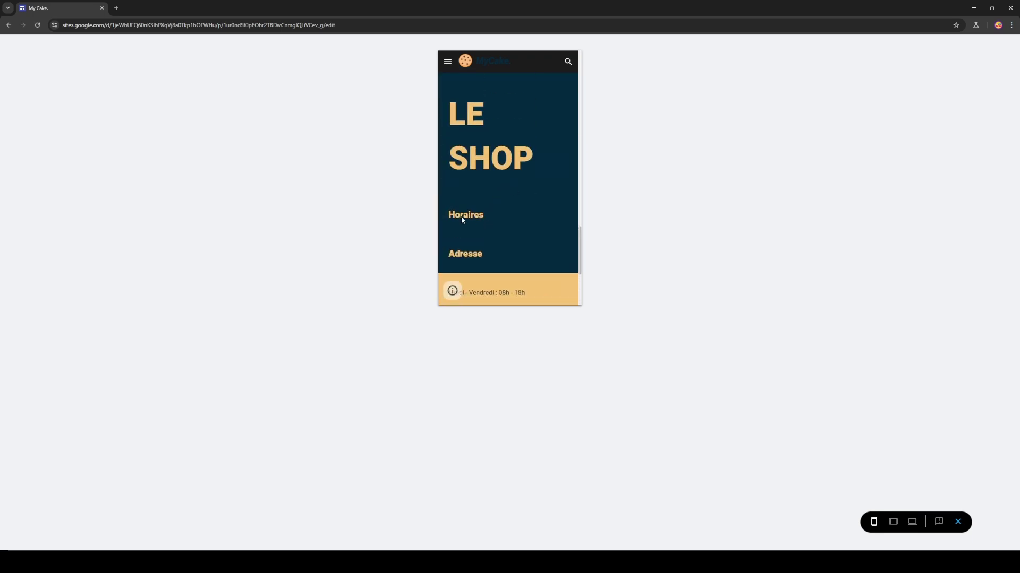
pyautogui.scroll(-3, 485, 259)
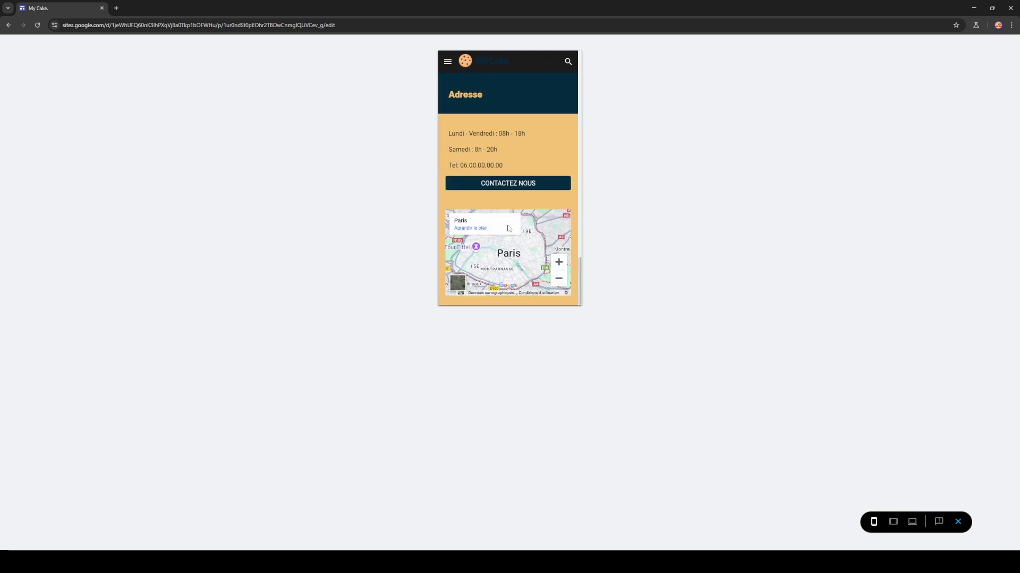
pyautogui.click(956, 520)
# Move the Horaires heading out of the dark section to directly above the opening hours text, within the same group.
pyautogui.scroll(-1, 396, 304)
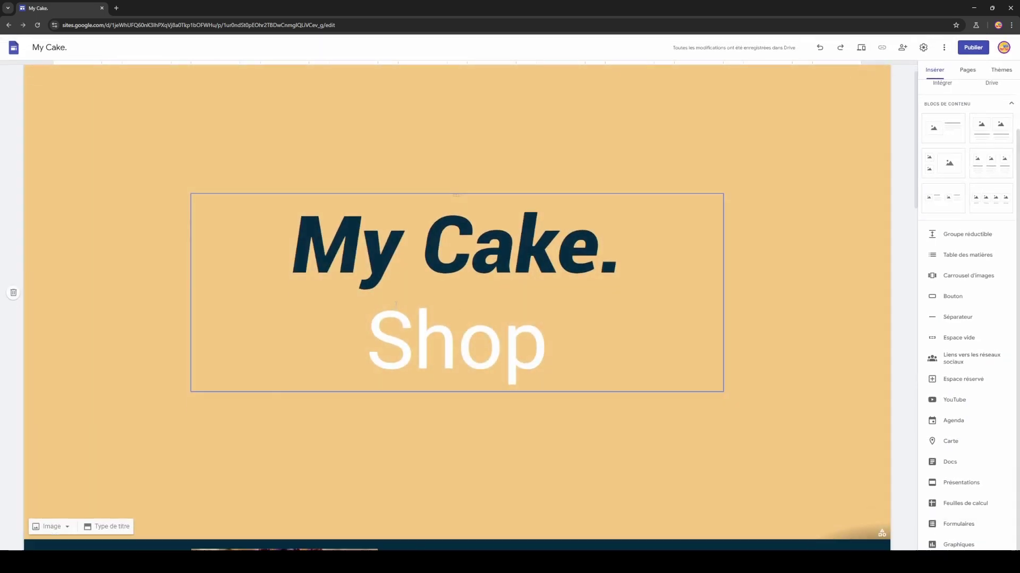
pyautogui.scroll(-15, 396, 304)
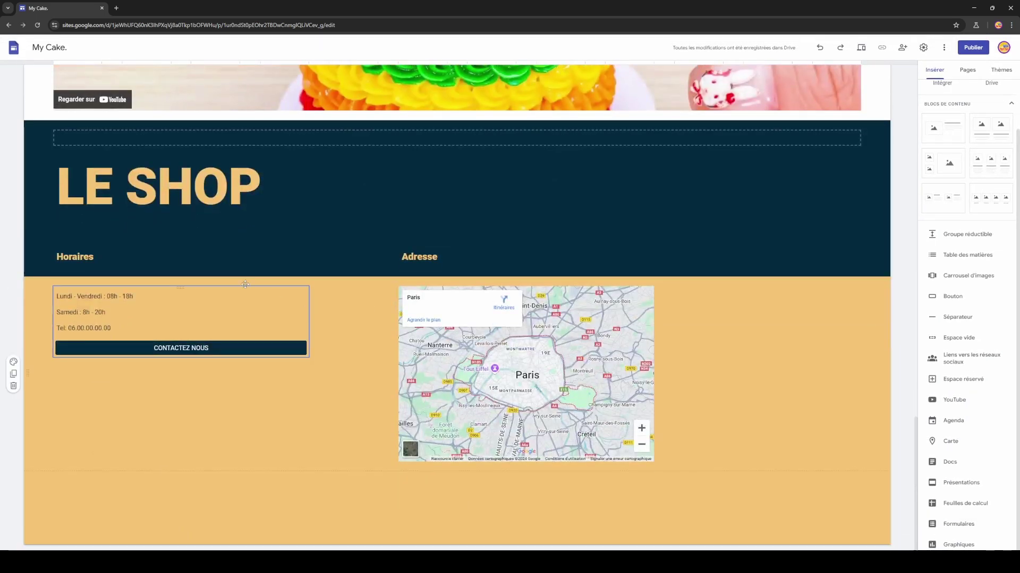
pyautogui.click(118, 257)
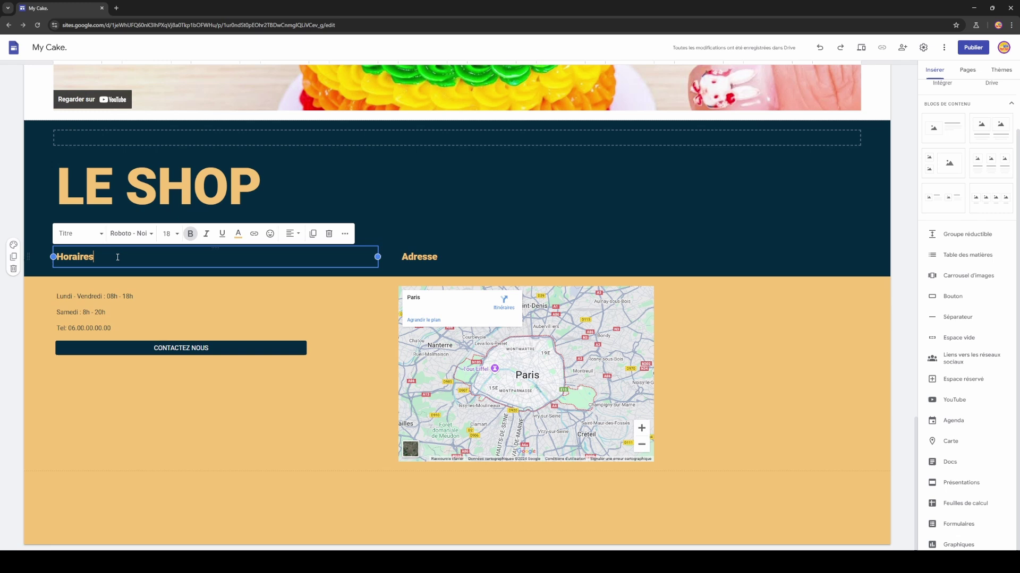
pyautogui.click(165, 261)
pyautogui.moveTo(215, 249); pyautogui.dragTo(176, 295)
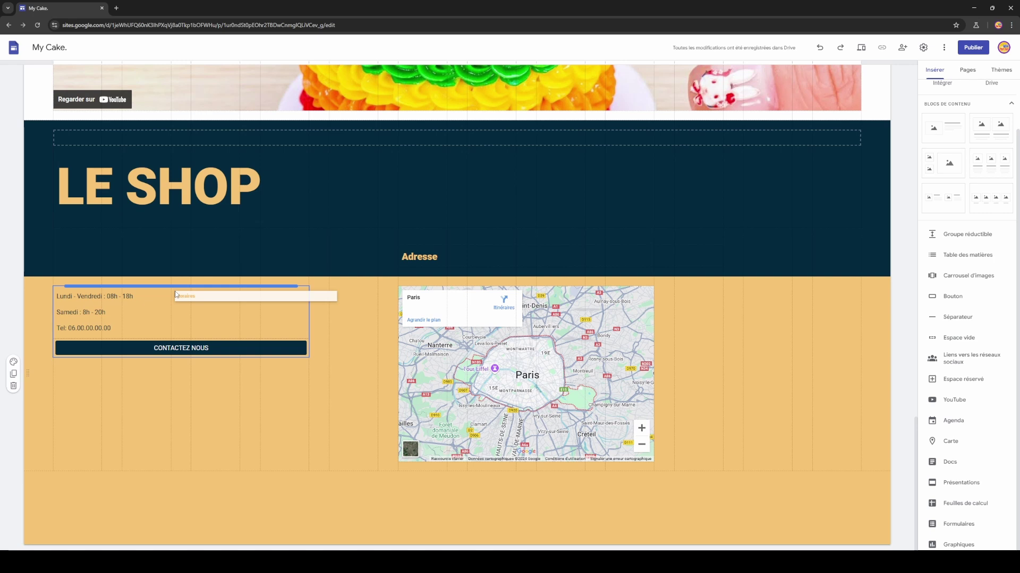
pyautogui.moveTo(176, 295); pyautogui.dragTo(176, 292)
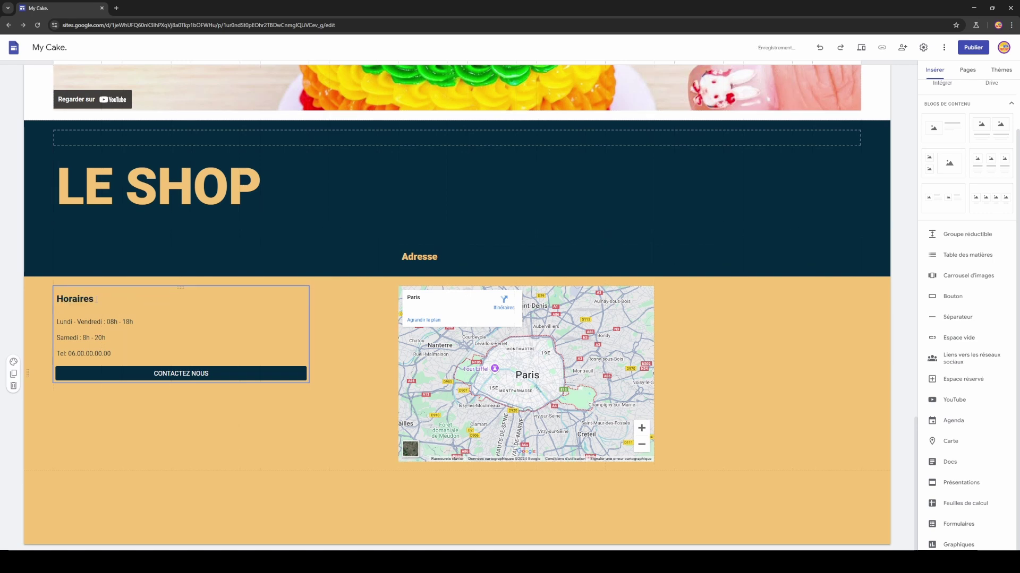
# Move the Adresse heading directly above the map and apply the Style 2 colours to the section containing the hours and map.
pyautogui.click(557, 253)
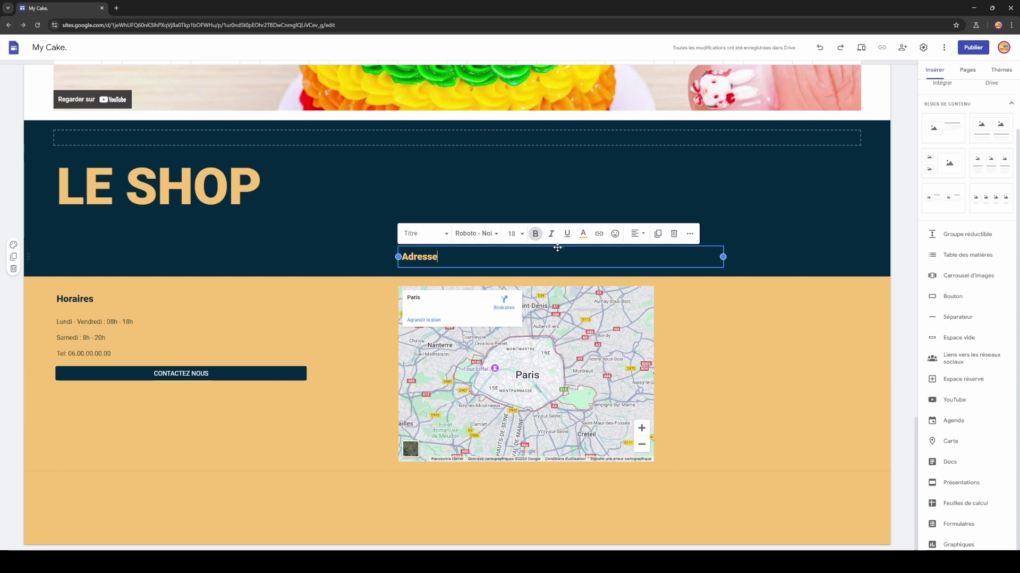
pyautogui.moveTo(562, 248); pyautogui.dragTo(520, 286)
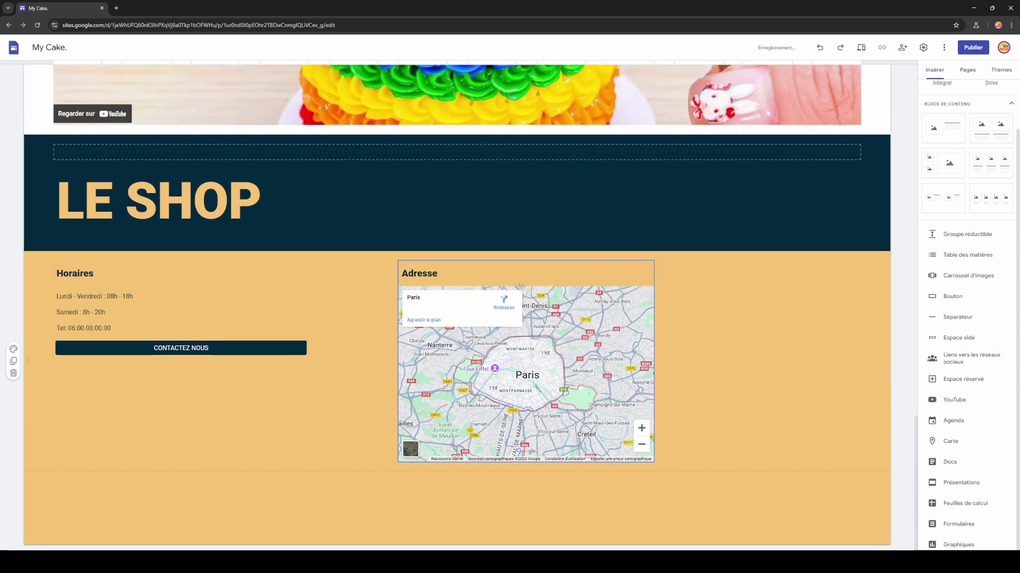
pyautogui.click(13, 349)
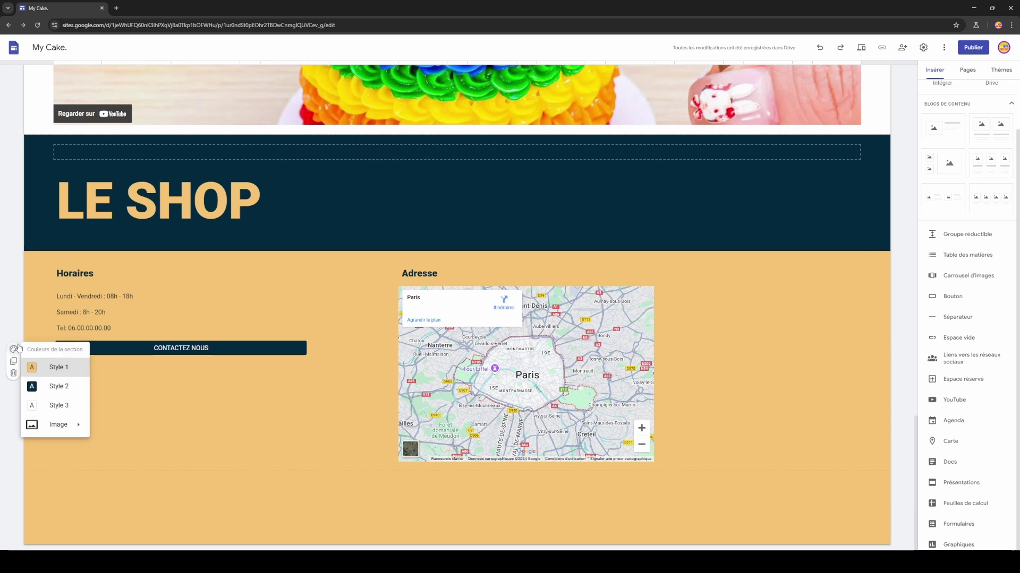
pyautogui.click(46, 388)
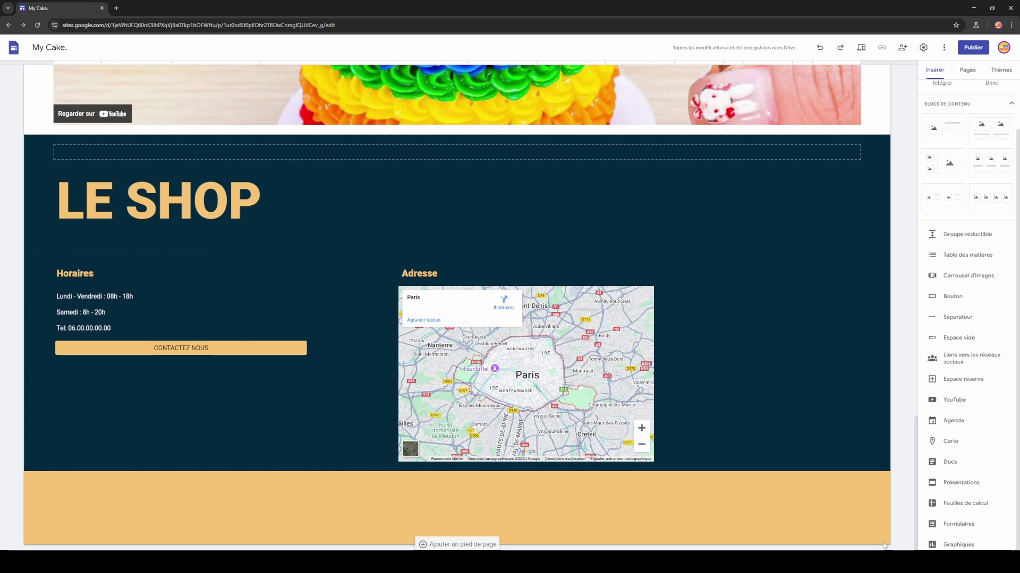
# Check the rearranged Horaires and Adresse blocks in the phone preview, and return to the bottom of the page in the editor.
pyautogui.click(861, 48)
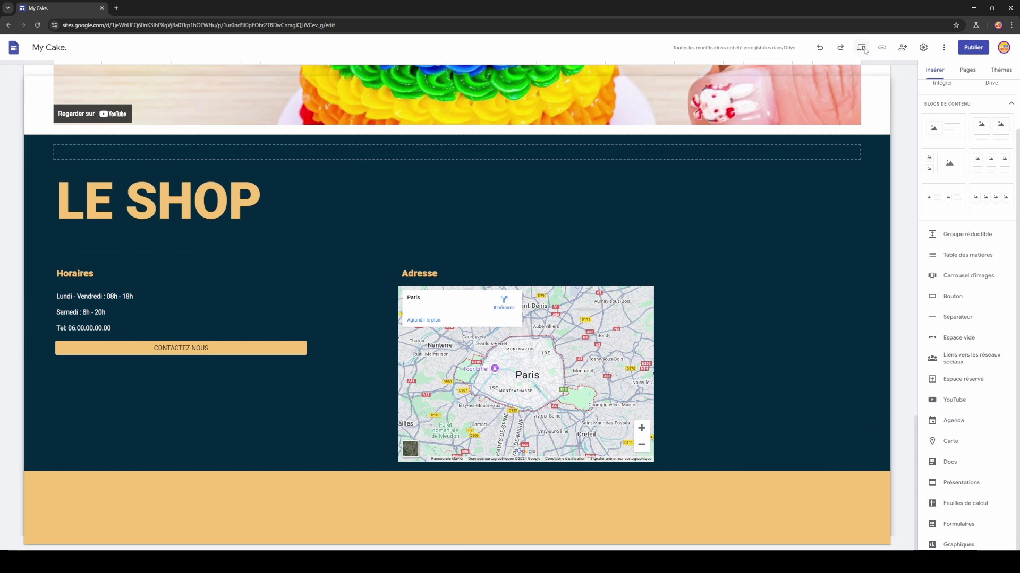
pyautogui.scroll(-10, 510, 131)
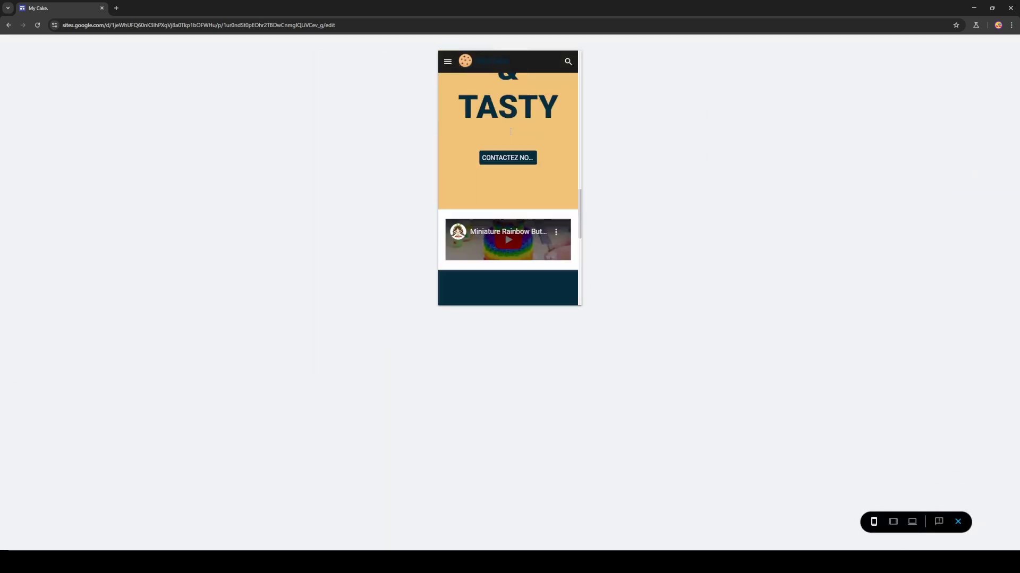
pyautogui.scroll(-3, 509, 131)
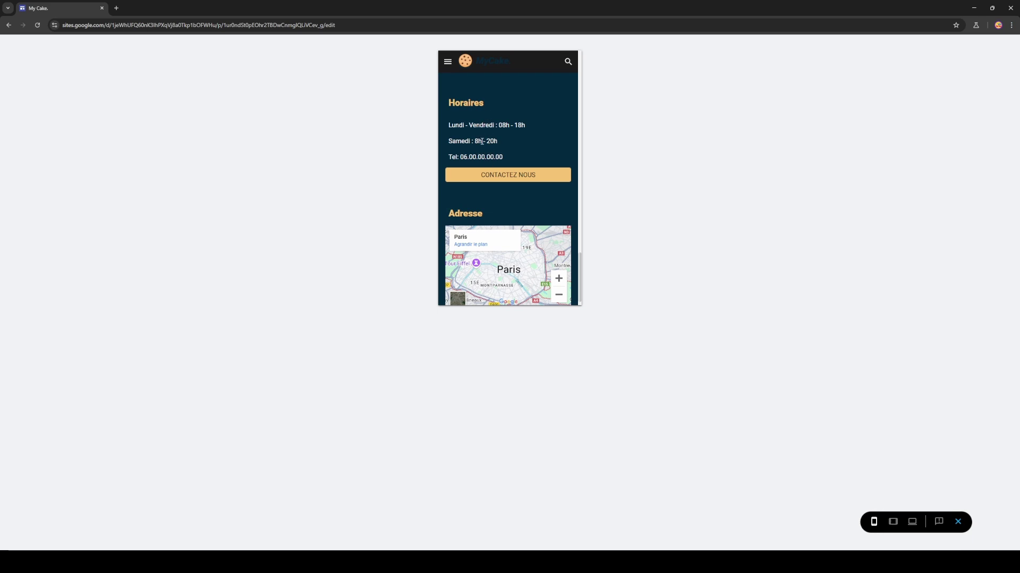
pyautogui.scroll(-1, 503, 166)
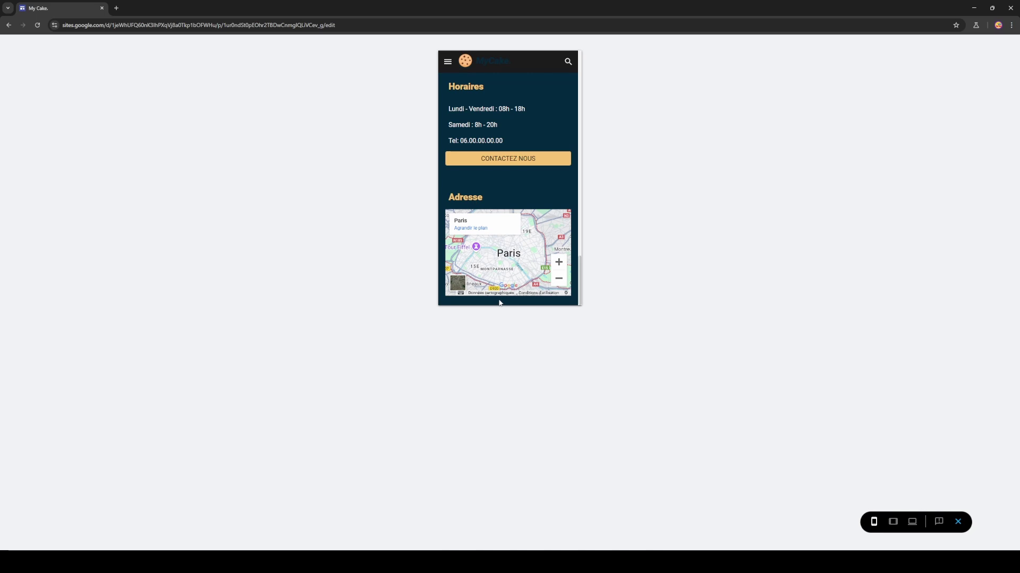
pyautogui.click(958, 522)
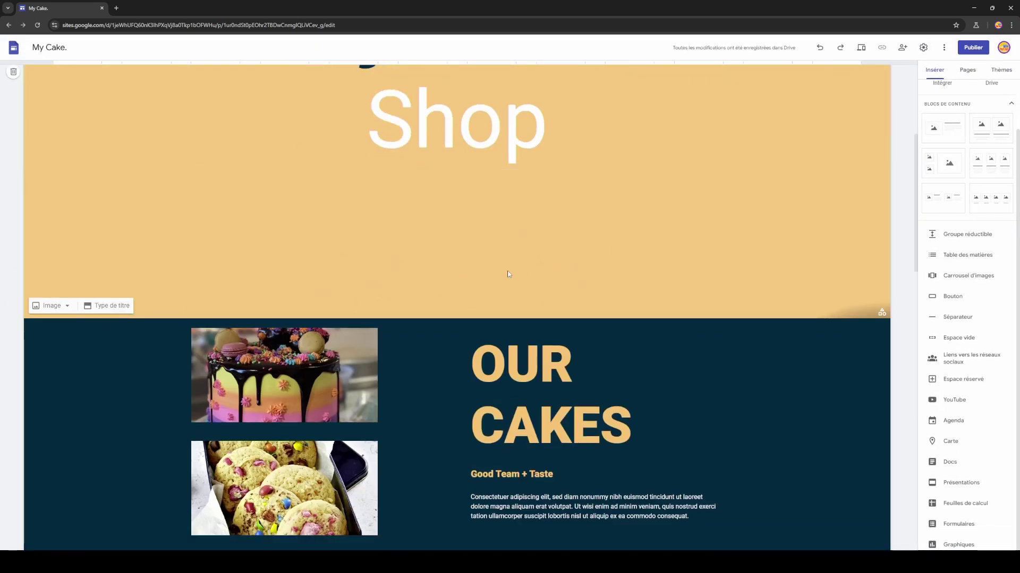
pyautogui.scroll(-15, 508, 274)
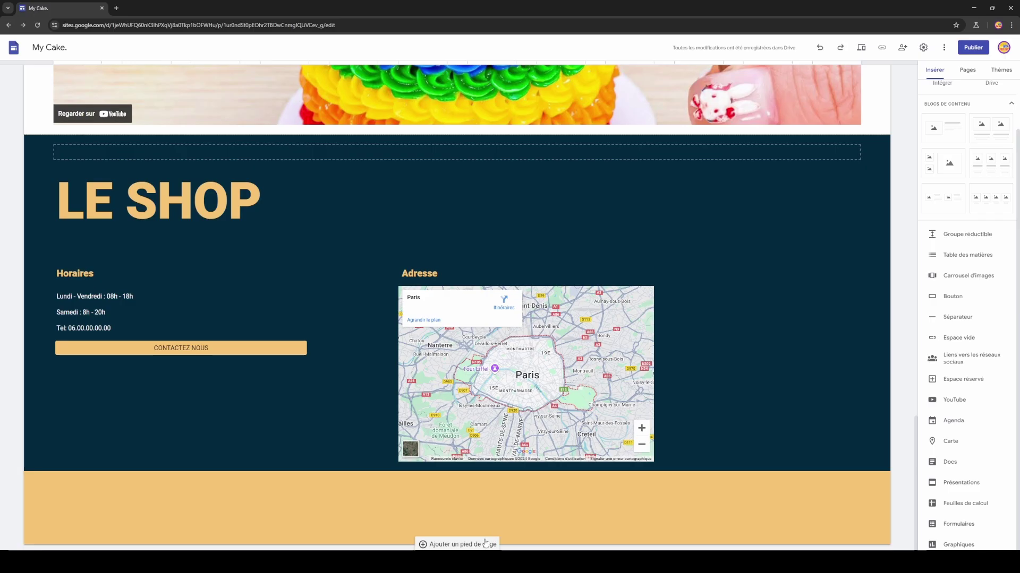
pyautogui.click(442, 565)
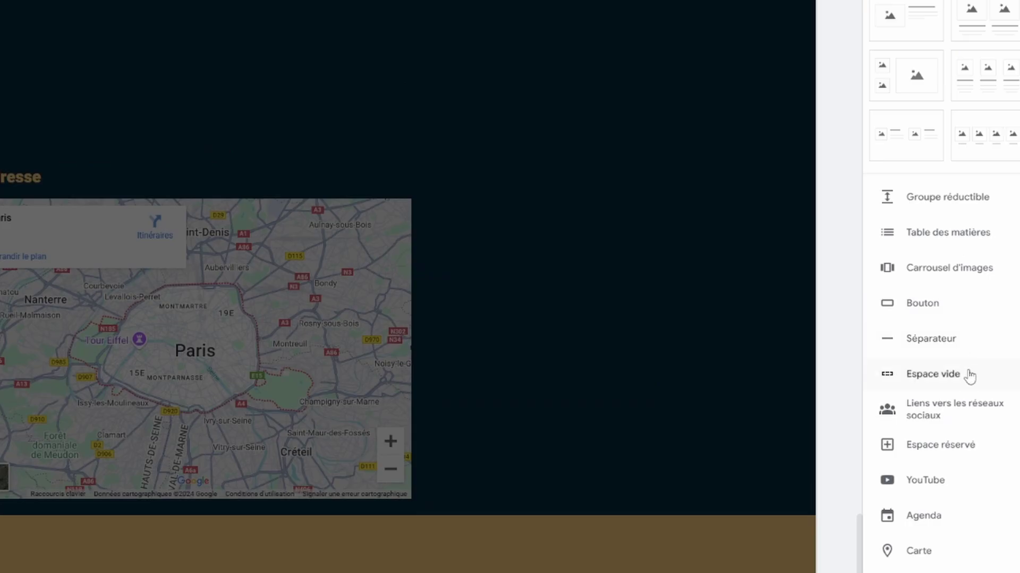
pyautogui.click(964, 403)
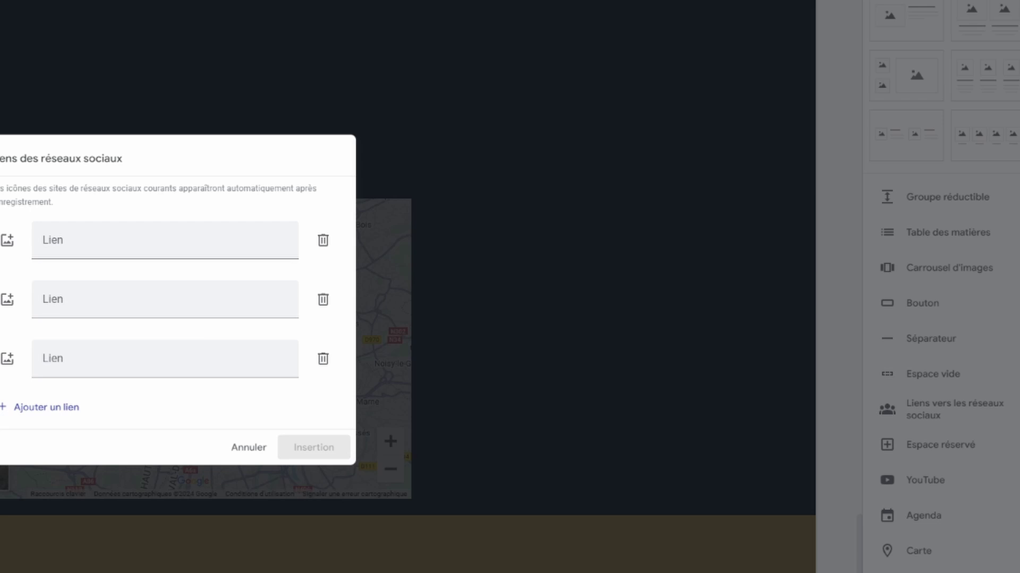
pyautogui.click(128, 239)
pyautogui.write('https://www.youtube.com/@LeWebPourTous')
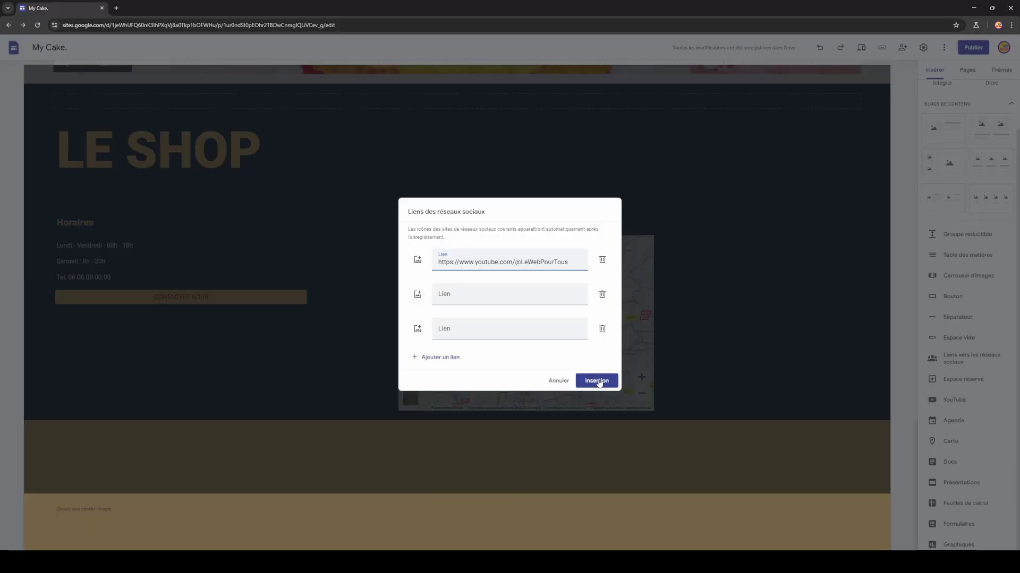
pyautogui.click(313, 447)
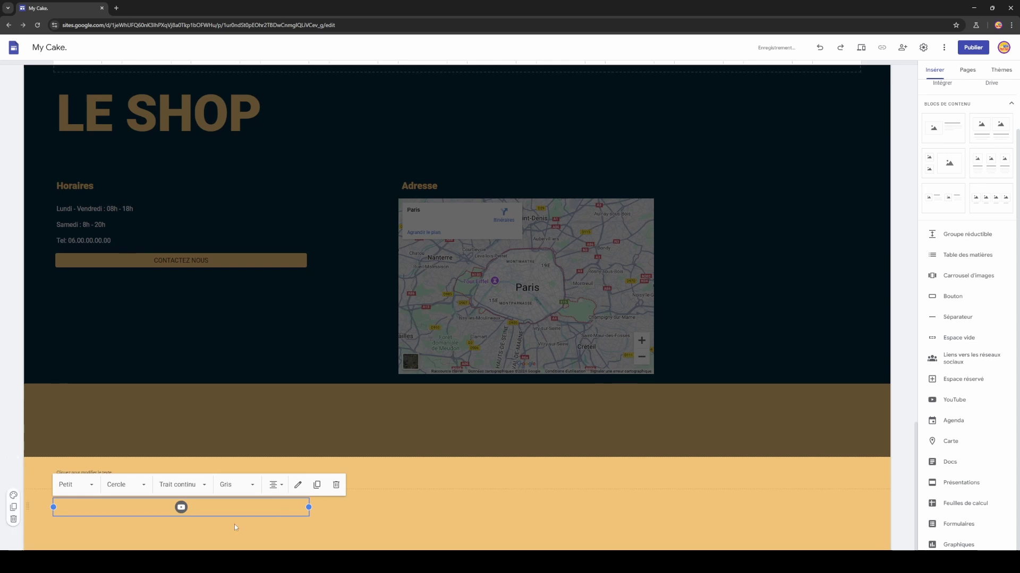
# Delete the empty text box from the footer and move the YouTube icon block to the footer's horizontal centre.
pyautogui.click(130, 473)
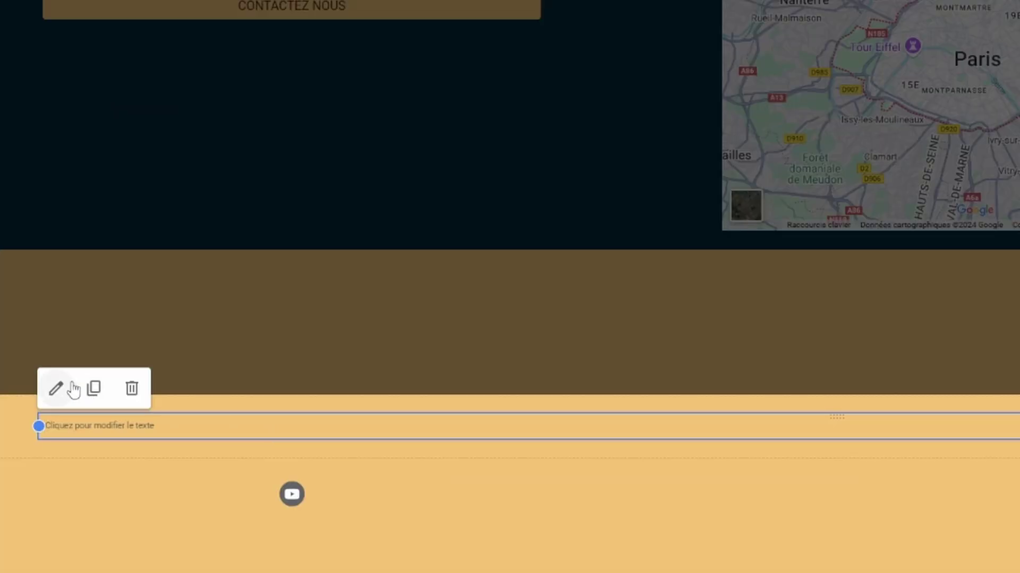
pyautogui.click(132, 388)
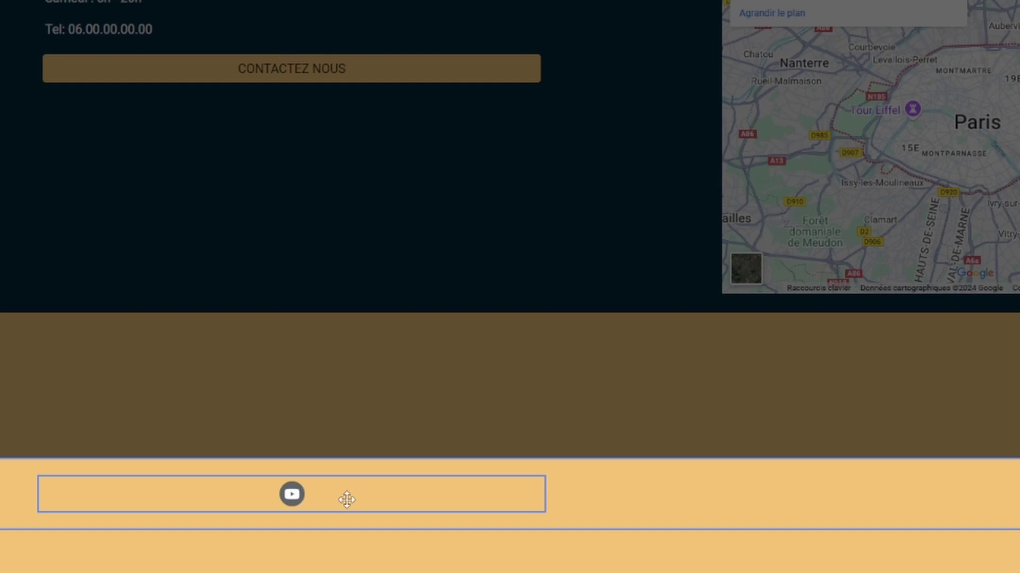
pyautogui.moveTo(347, 499); pyautogui.dragTo(859, 497)
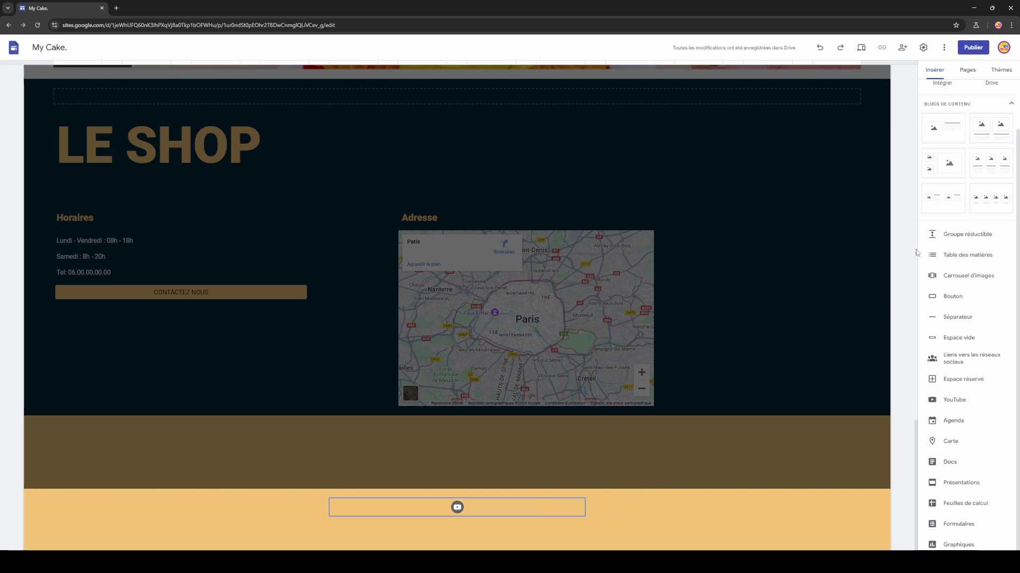
# Preview the home page in the desktop layout, test the footer's YouTube icon link, and return to the preview.
pyautogui.click(860, 48)
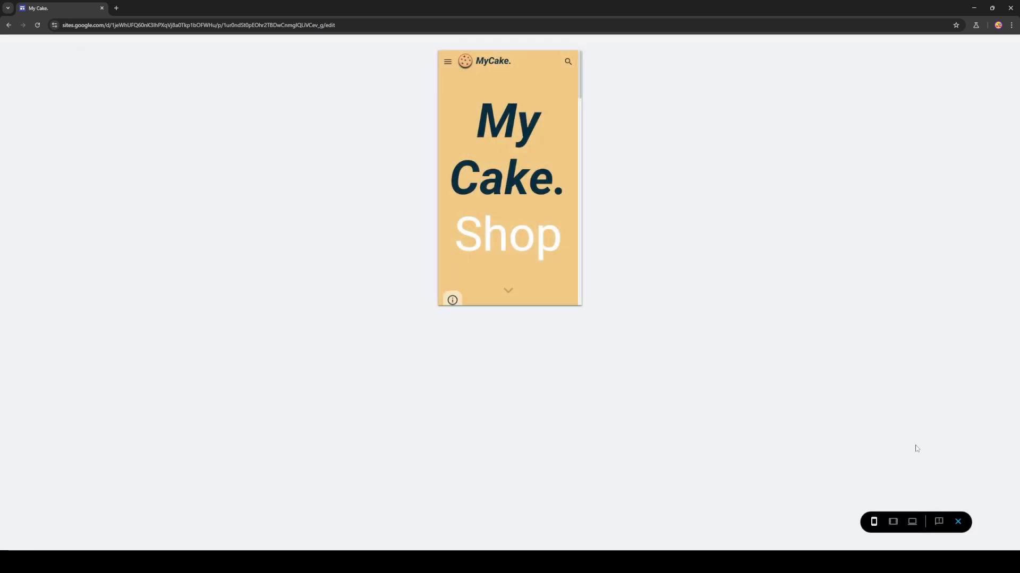
pyautogui.click(912, 522)
pyautogui.scroll(-10, 552, 349)
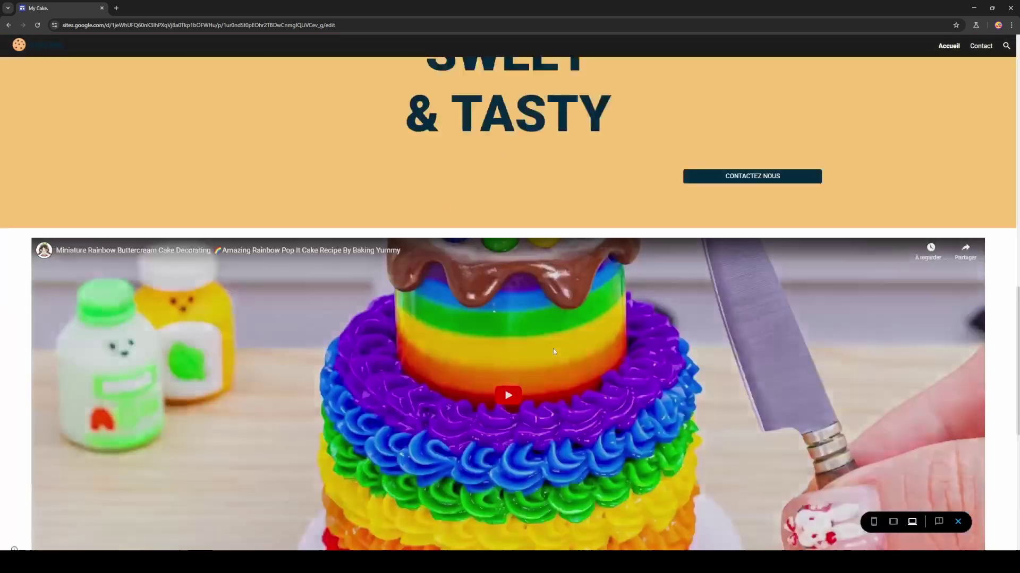
pyautogui.scroll(-7, 552, 348)
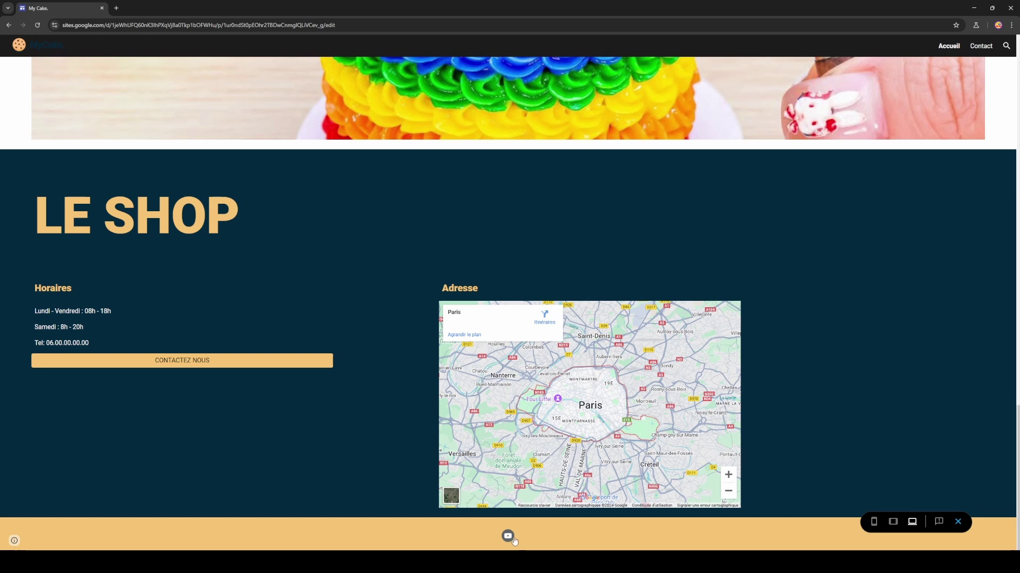
pyautogui.click(508, 537)
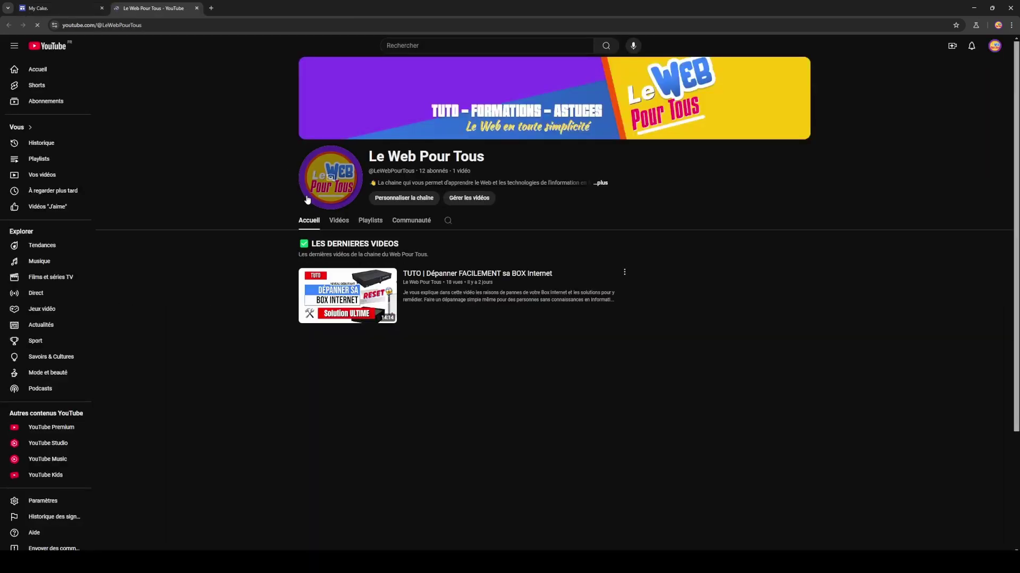
pyautogui.click(197, 8)
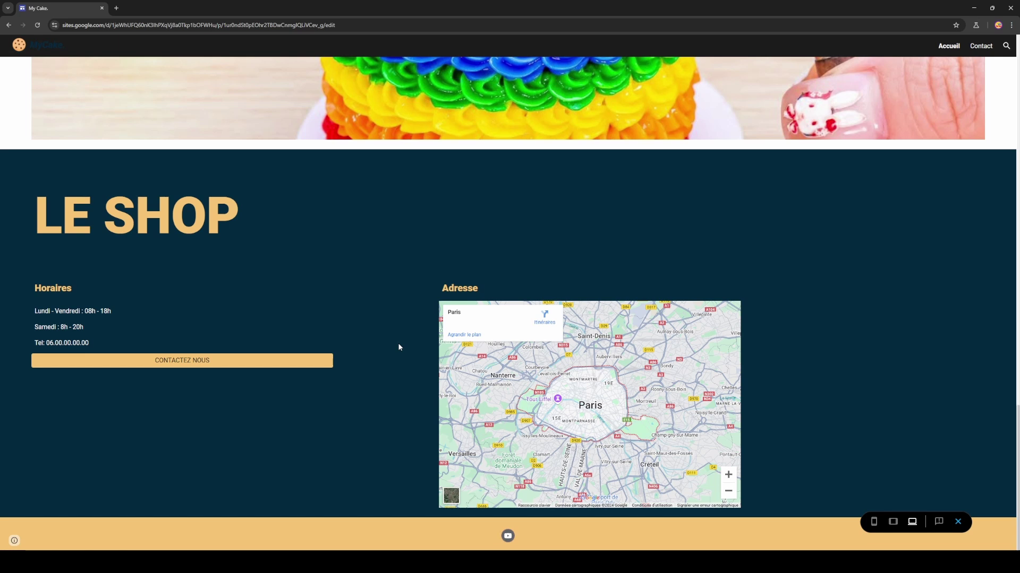
# Review the desktop preview again, test the CONTACTEZ NOUS button in the LE SHOP section, and leave the preview.
pyautogui.scroll(13, 537, 266)
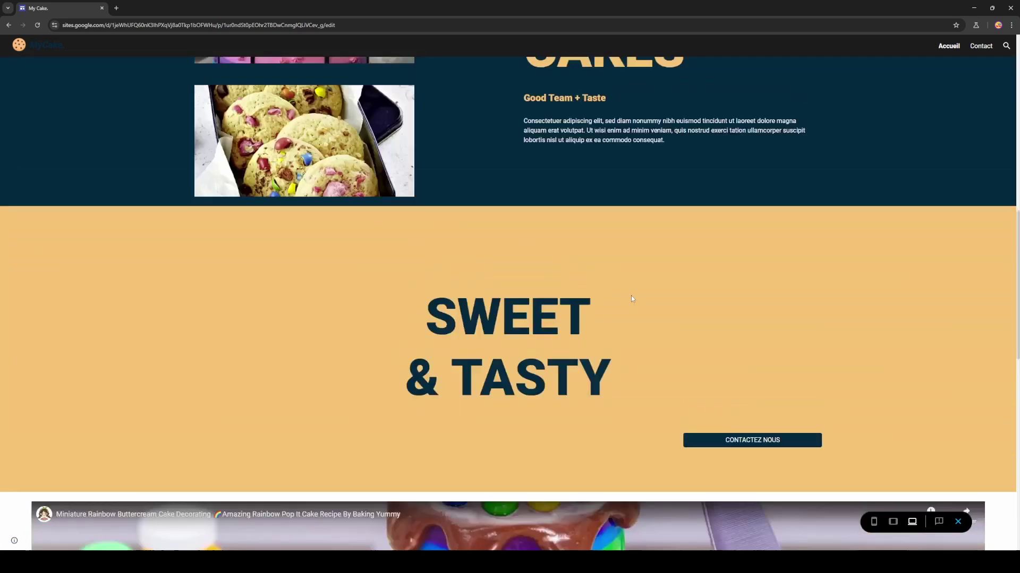
pyautogui.scroll(-10, 407, 353)
pyautogui.scroll(-3, 407, 352)
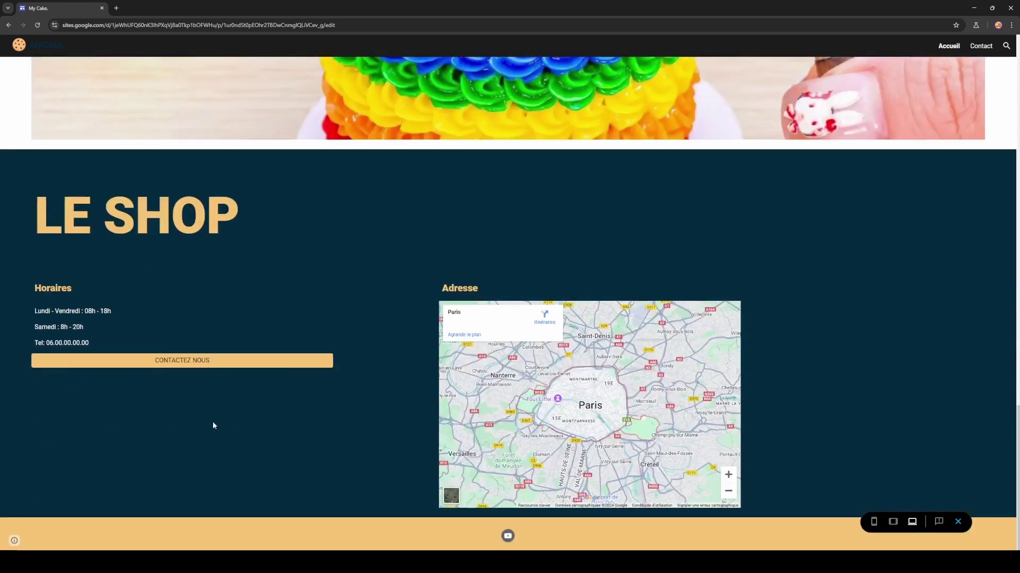
pyautogui.click(183, 360)
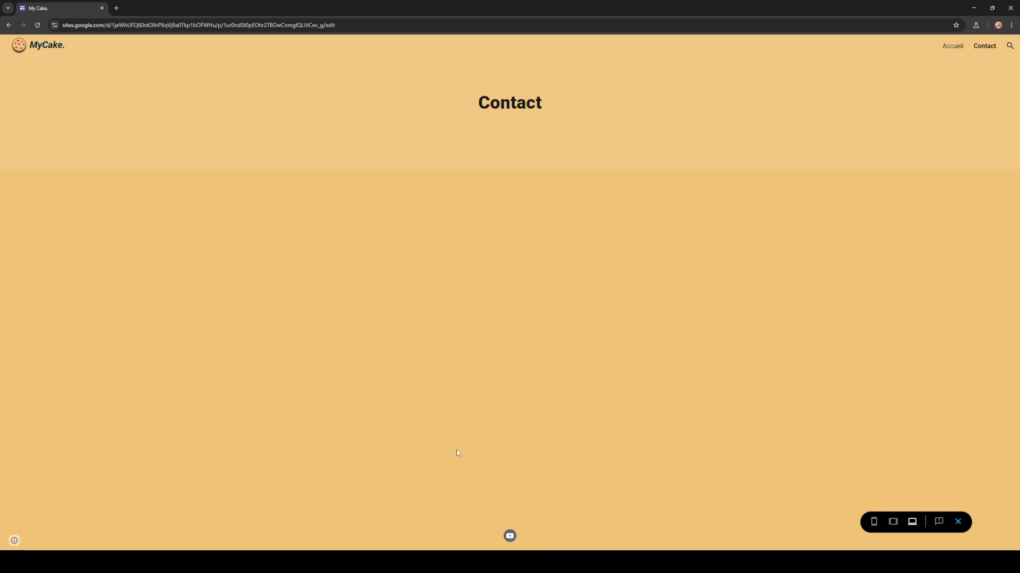
pyautogui.press('Escape')
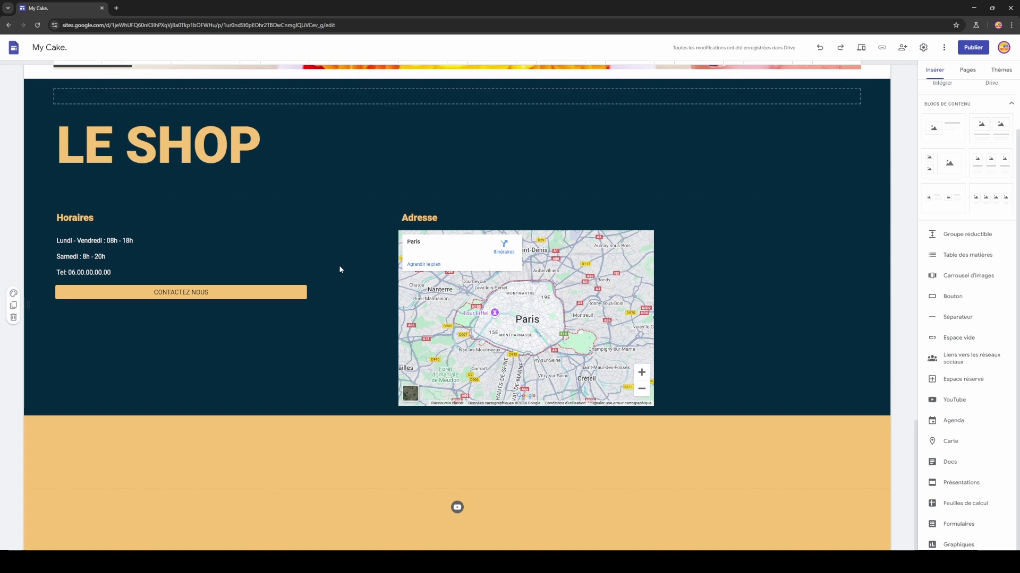
# Open the Contact page in the editor and set the font size of its Contact title to 50.
pyautogui.scroll(4, 340, 263)
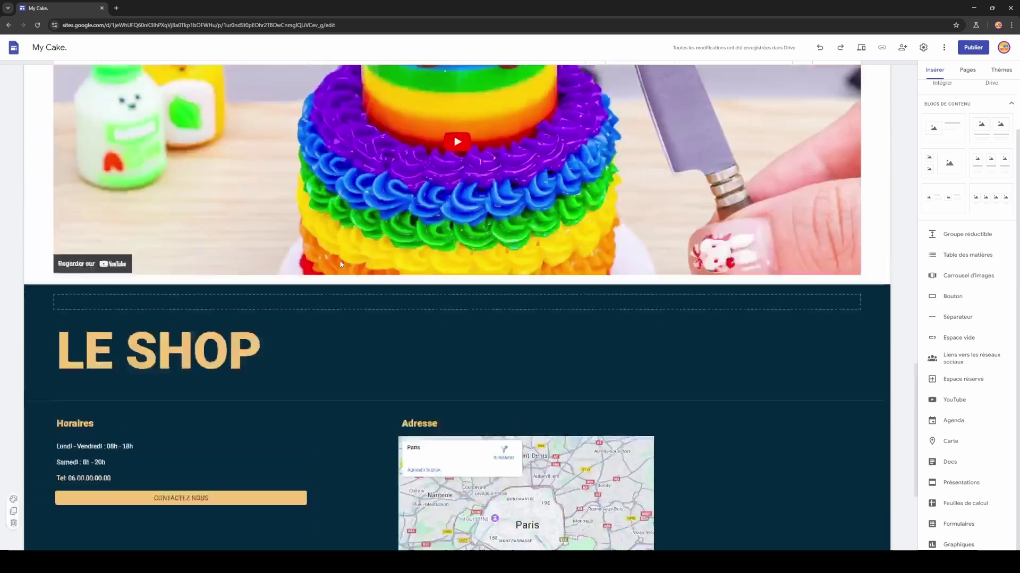
pyautogui.scroll(15, 341, 264)
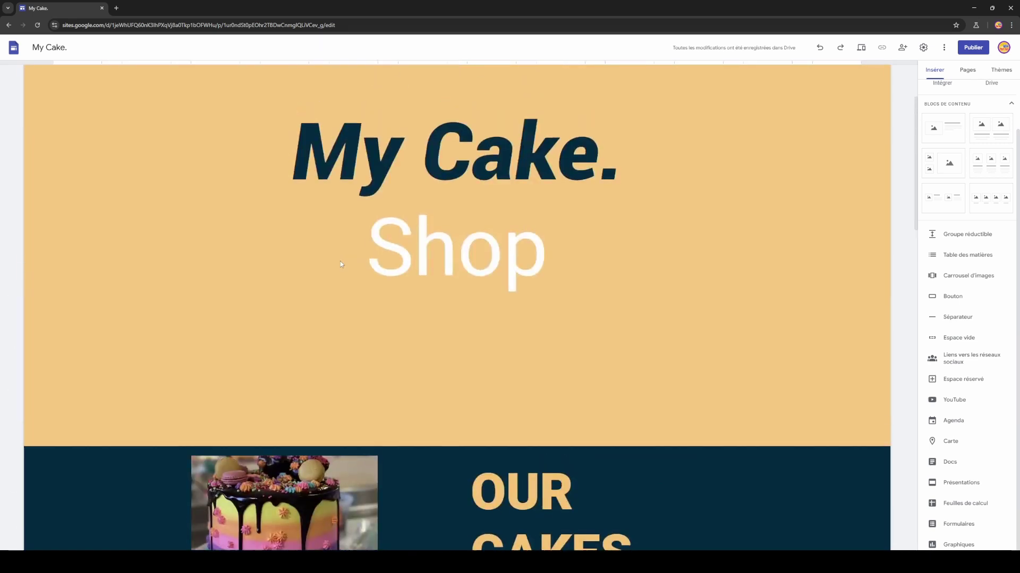
pyautogui.scroll(2, 341, 264)
pyautogui.click(872, 79)
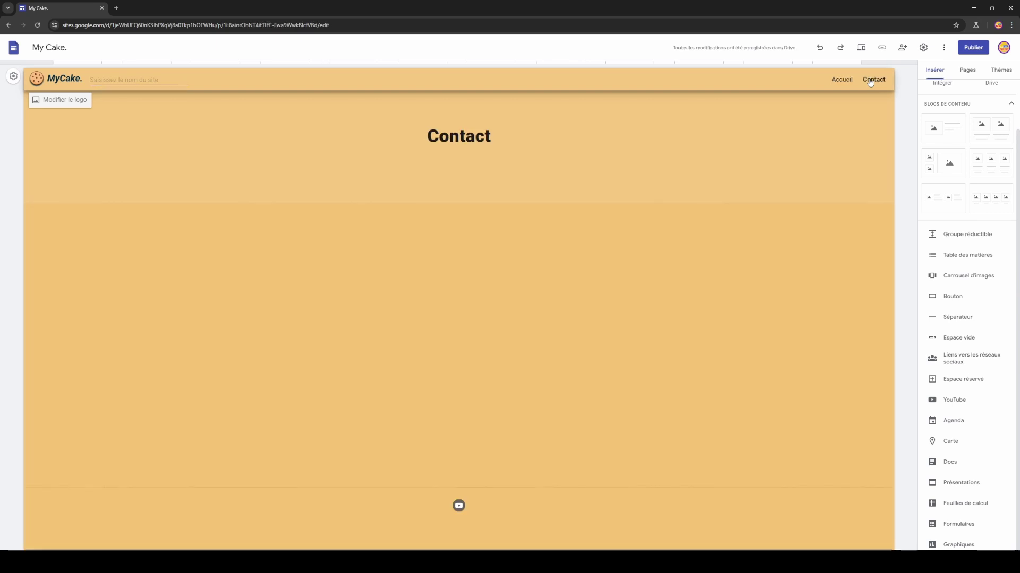
pyautogui.doubleClick(466, 137)
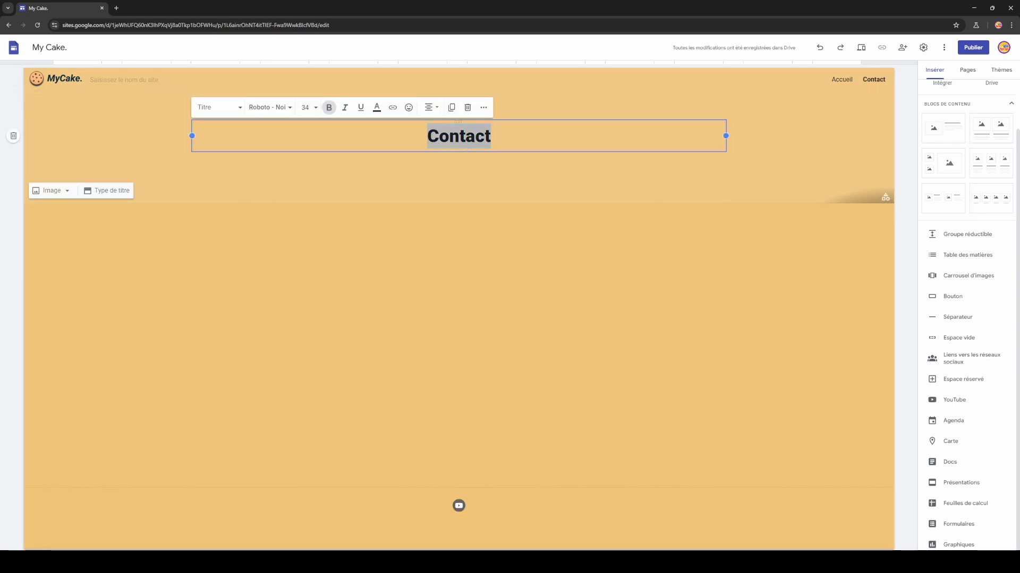
pyautogui.click(305, 108)
pyautogui.click(305, 108)
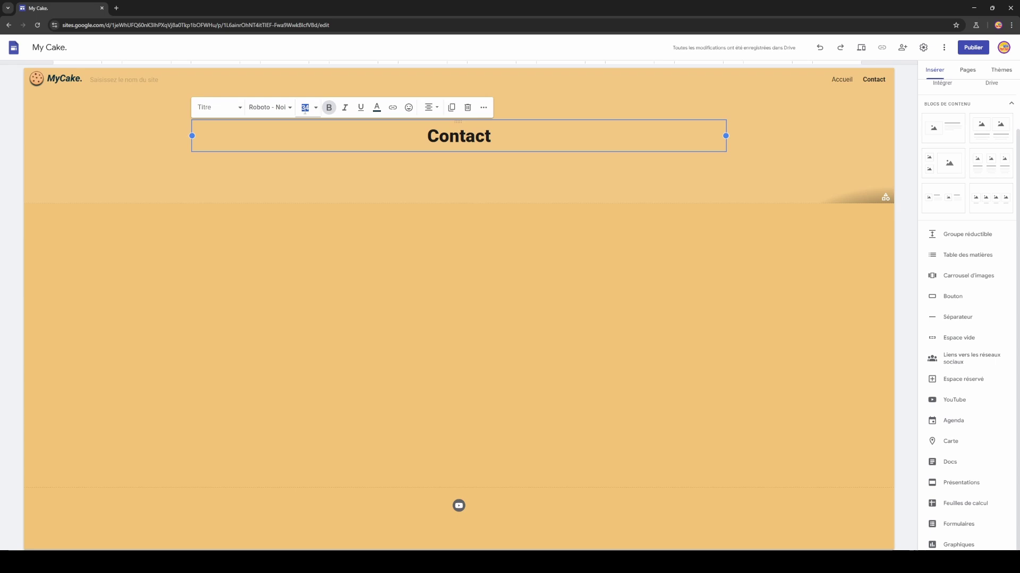
pyautogui.write('1')
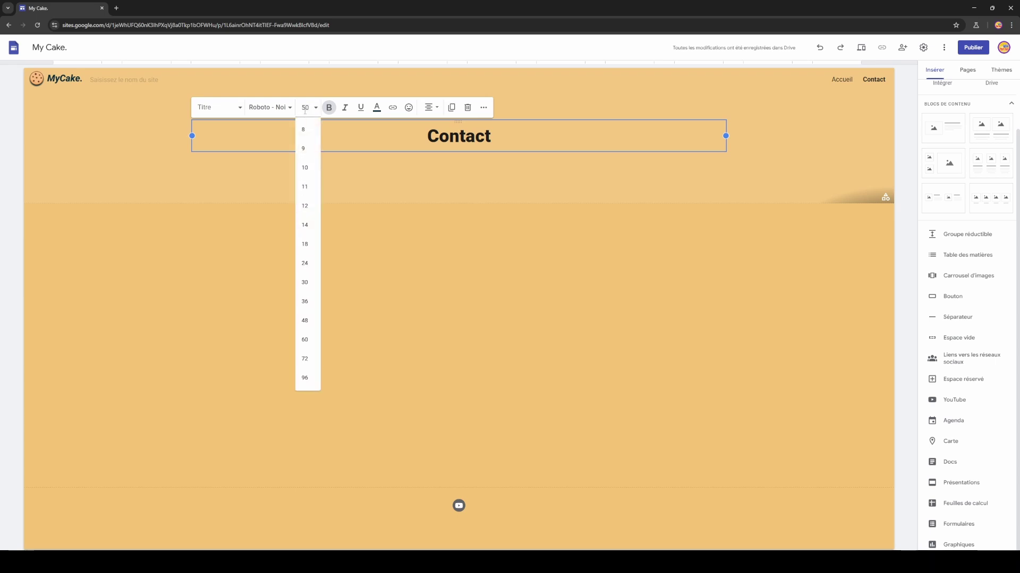
pyautogui.press('Return')
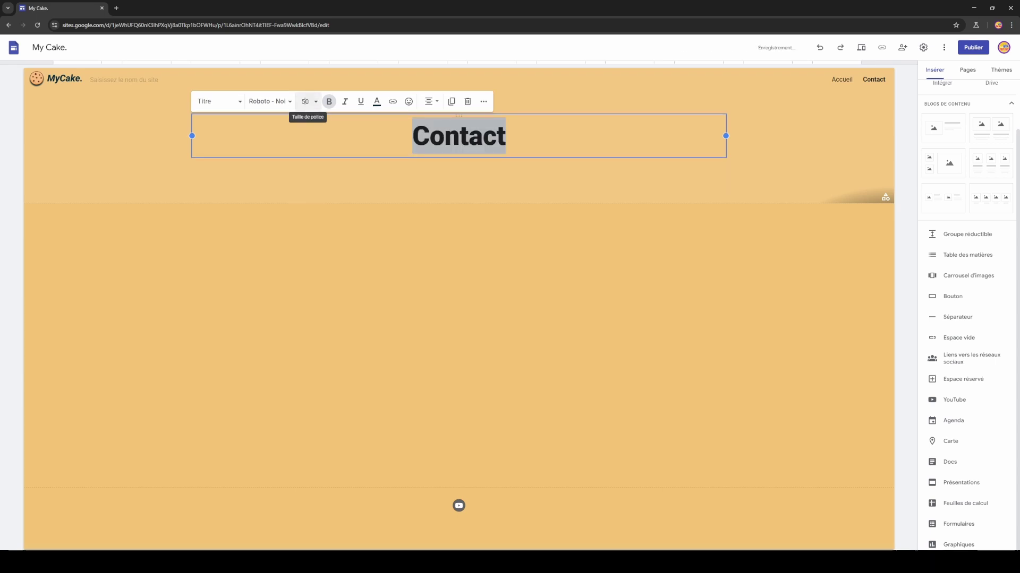
# Enlarge the Contact title to font size 150.
pyautogui.click(305, 101)
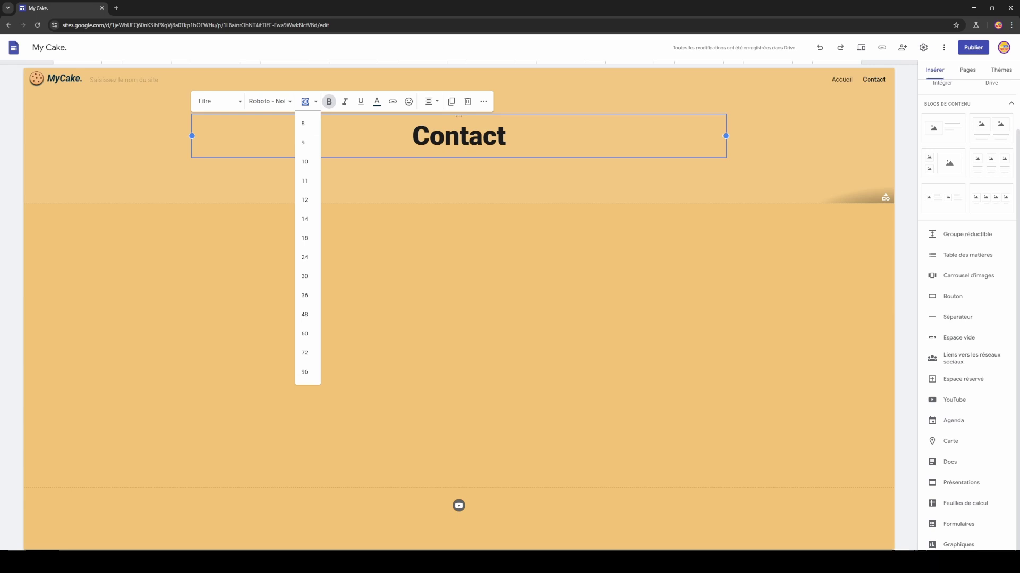
pyautogui.doubleClick(454, 136)
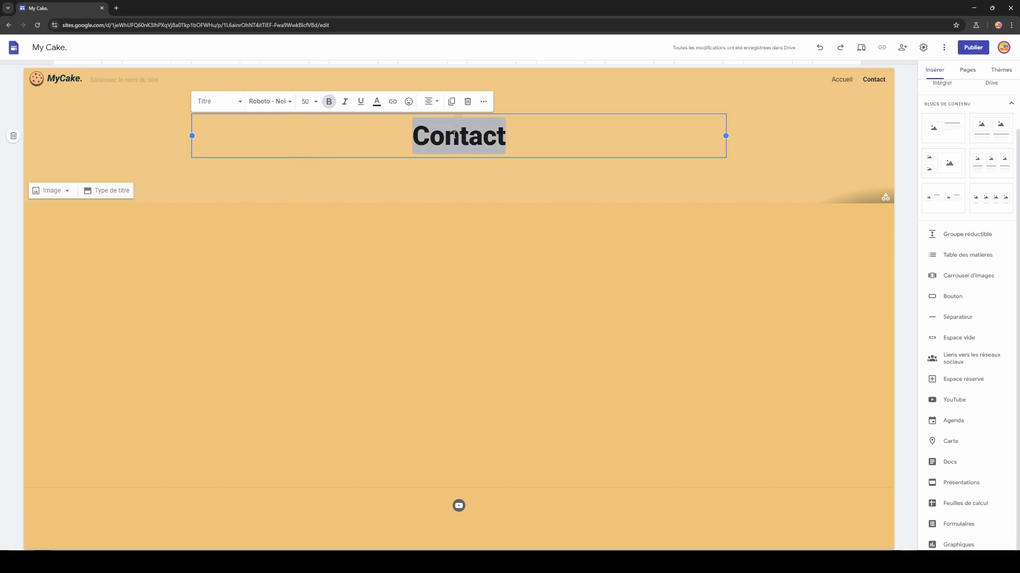
pyautogui.click(305, 101)
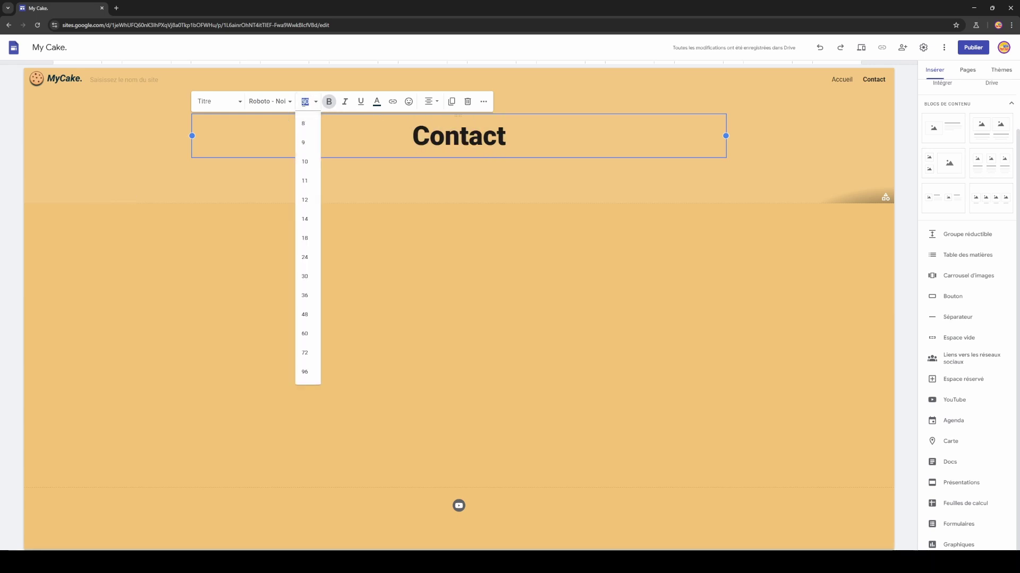
pyautogui.click(303, 103)
pyautogui.write('1')
pyautogui.press('Return')
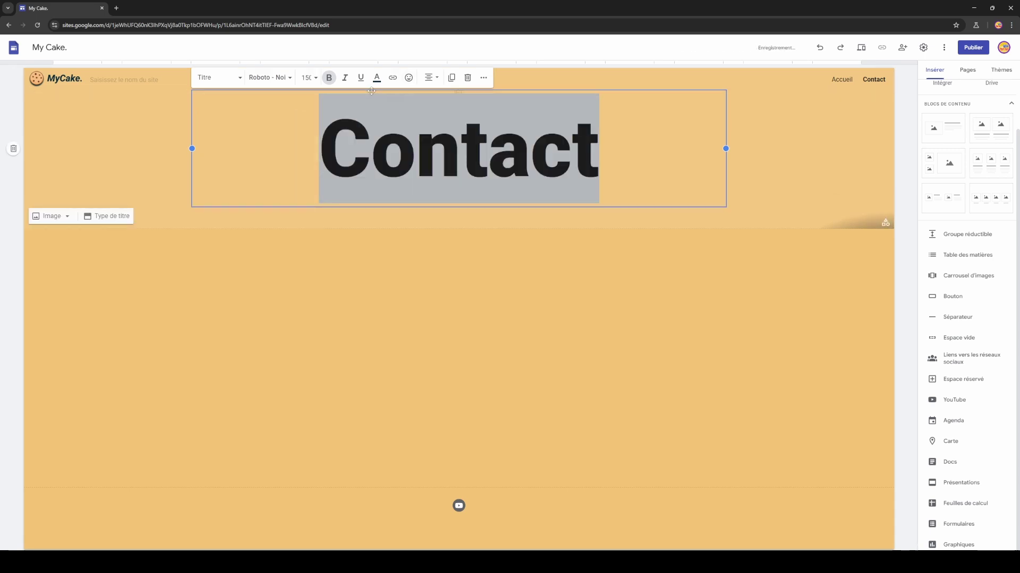
# Colour the Contact title with the theme's dark blue and make it italic.
pyautogui.click(377, 80)
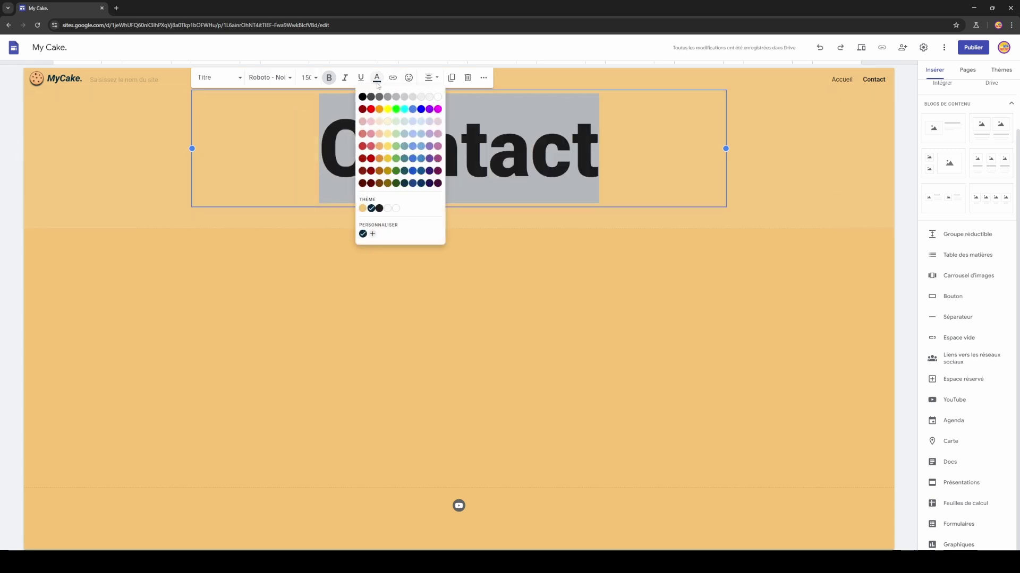
pyautogui.click(373, 207)
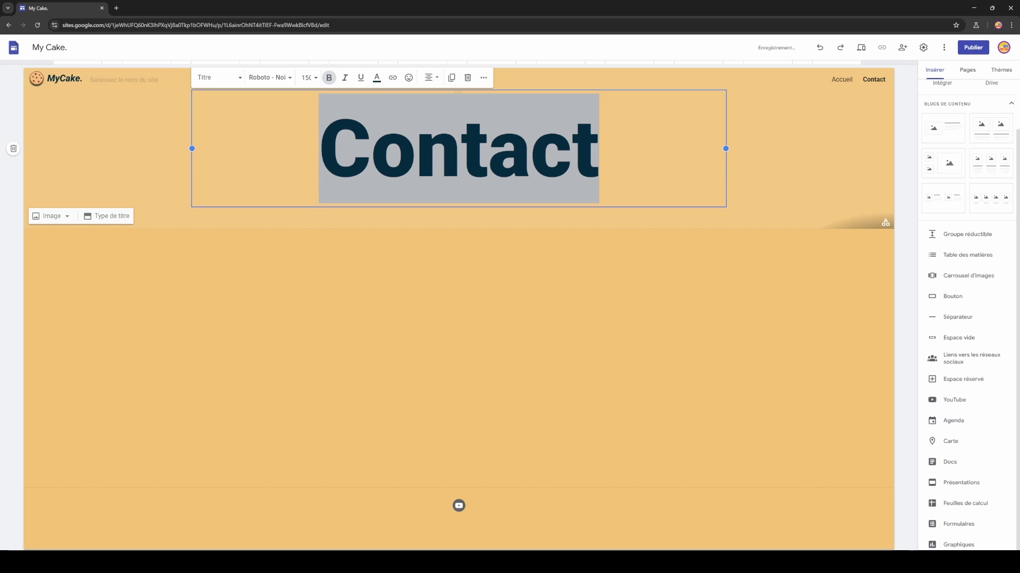
pyautogui.click(361, 129)
pyautogui.doubleClick(361, 129)
pyautogui.click(345, 77)
pyautogui.click(395, 265)
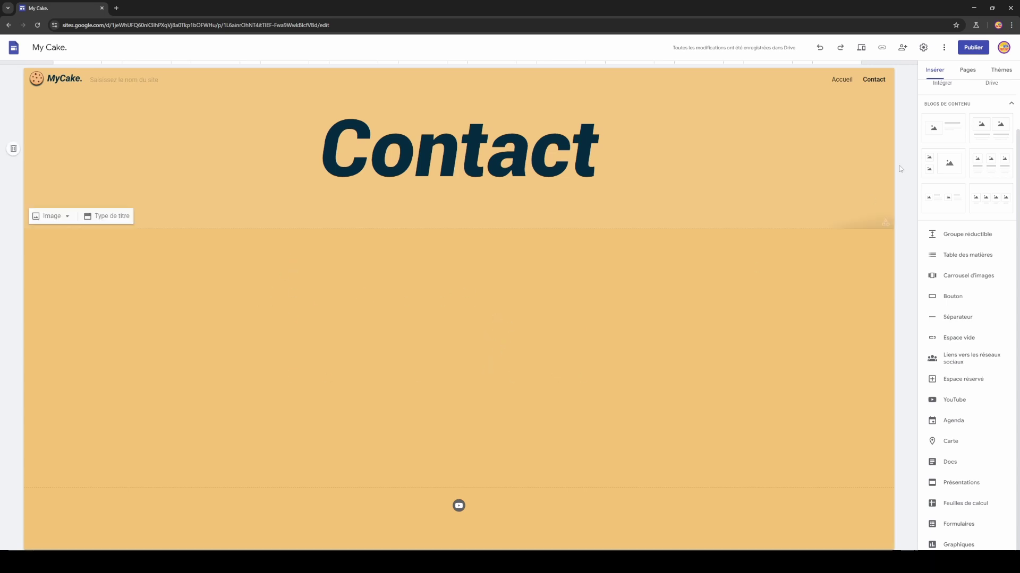
# Look over the home page from its title down to the new footer and back.
pyautogui.click(841, 79)
pyautogui.scroll(-20, 538, 329)
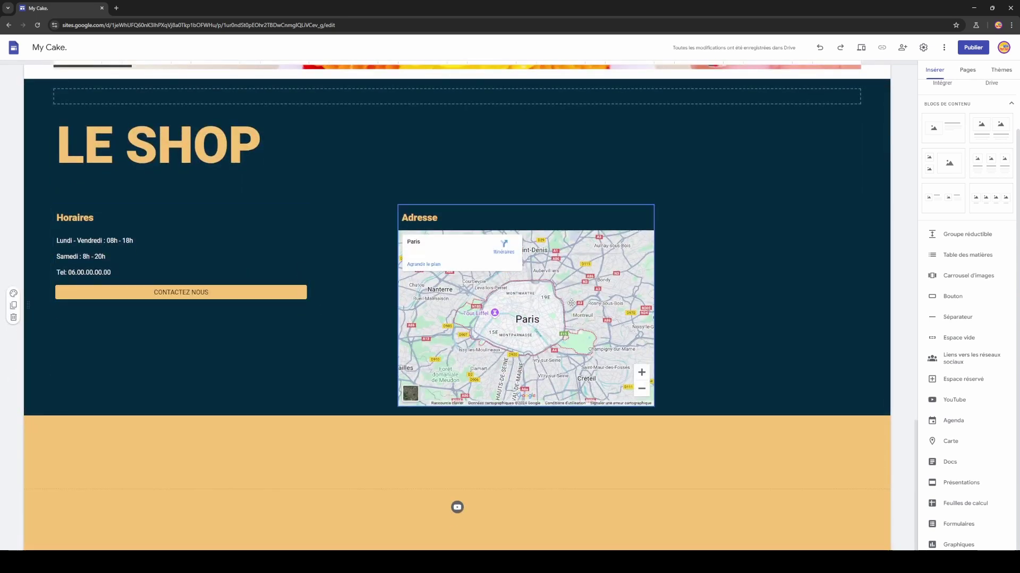
pyautogui.scroll(20, 610, 302)
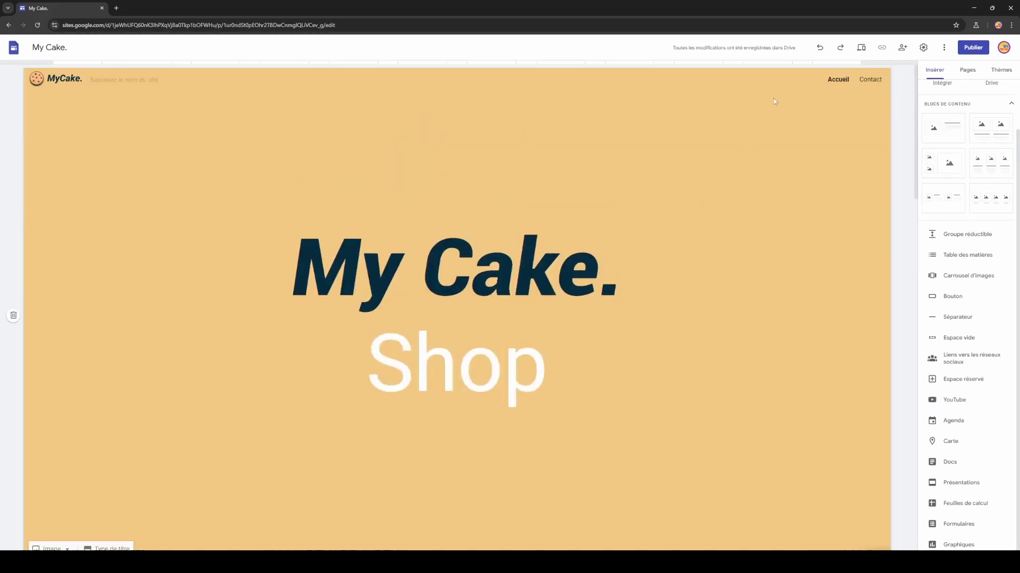
# Return to the Contact page and check which existing forms are available to insert.
pyautogui.click(870, 79)
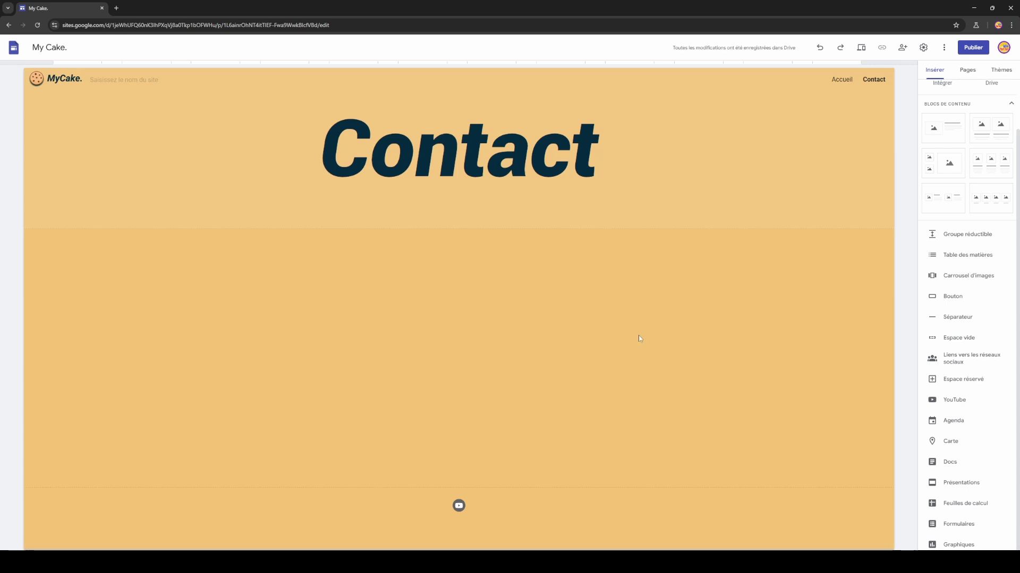
pyautogui.click(975, 527)
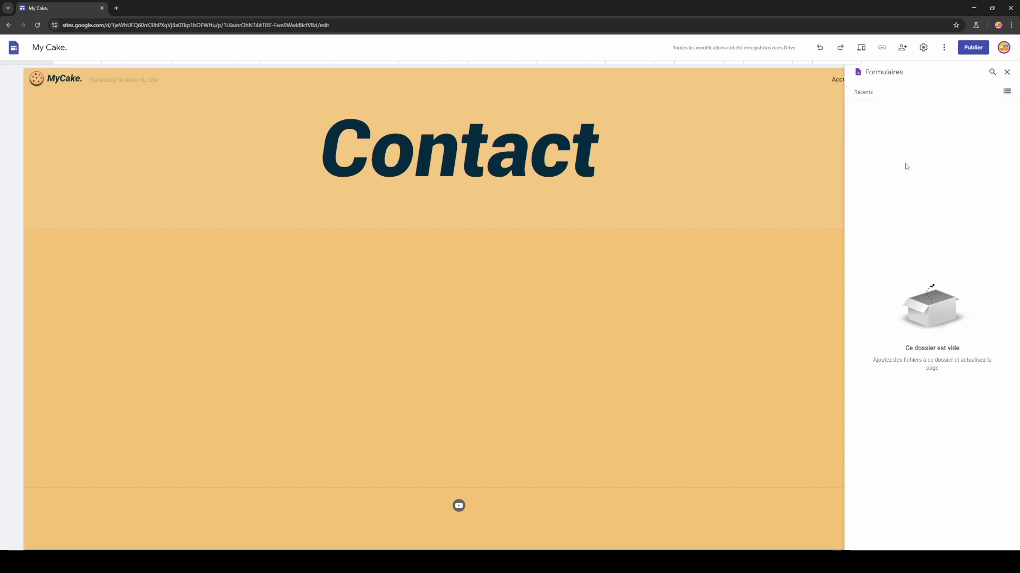
# Open Google Forms in a new browser tab and create a blank form.
pyautogui.hotkey('ctrl', 't')
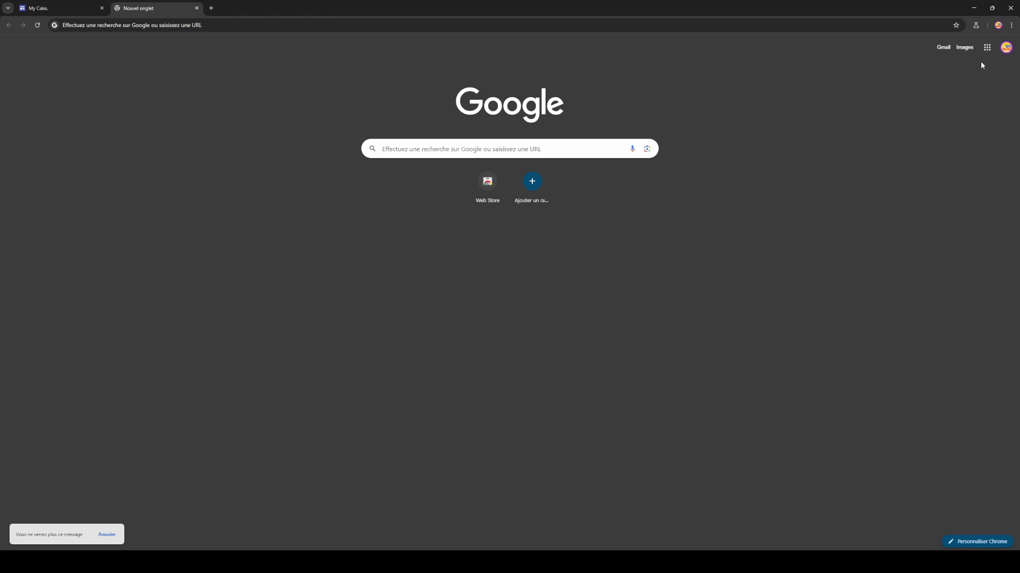
pyautogui.click(988, 48)
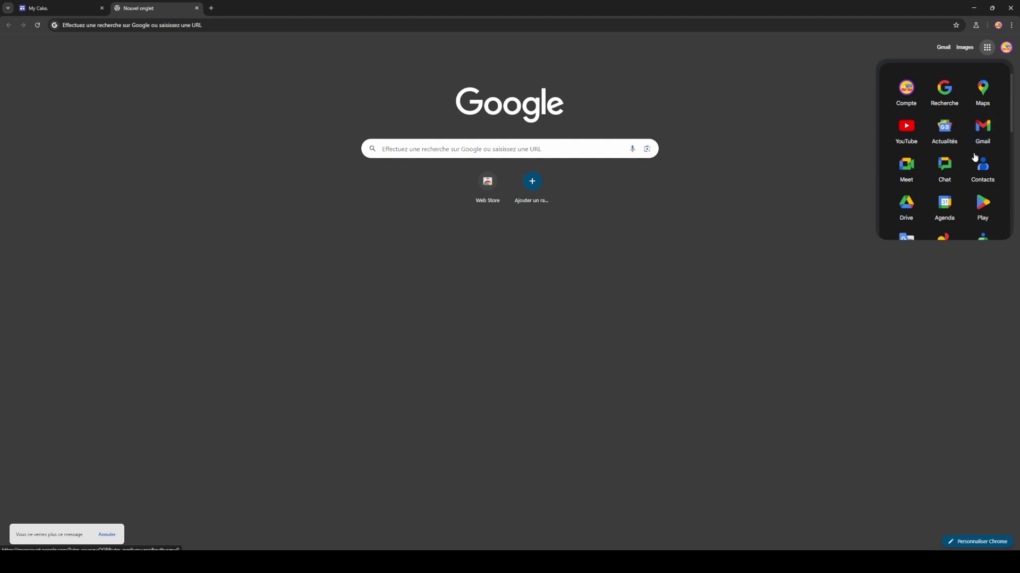
pyautogui.scroll(-4, 961, 167)
pyautogui.scroll(-1, 962, 170)
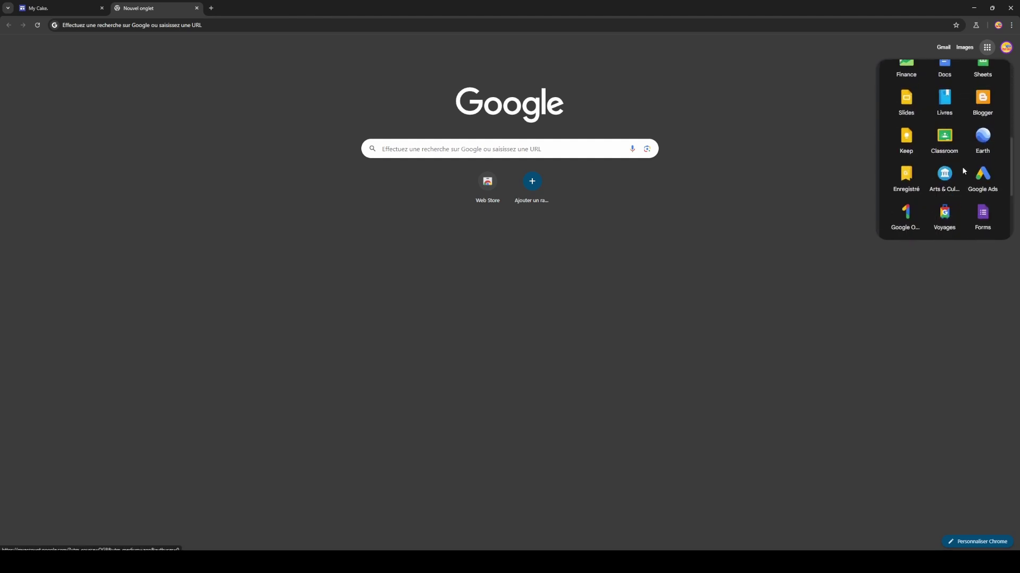
pyautogui.scroll(-2, 961, 166)
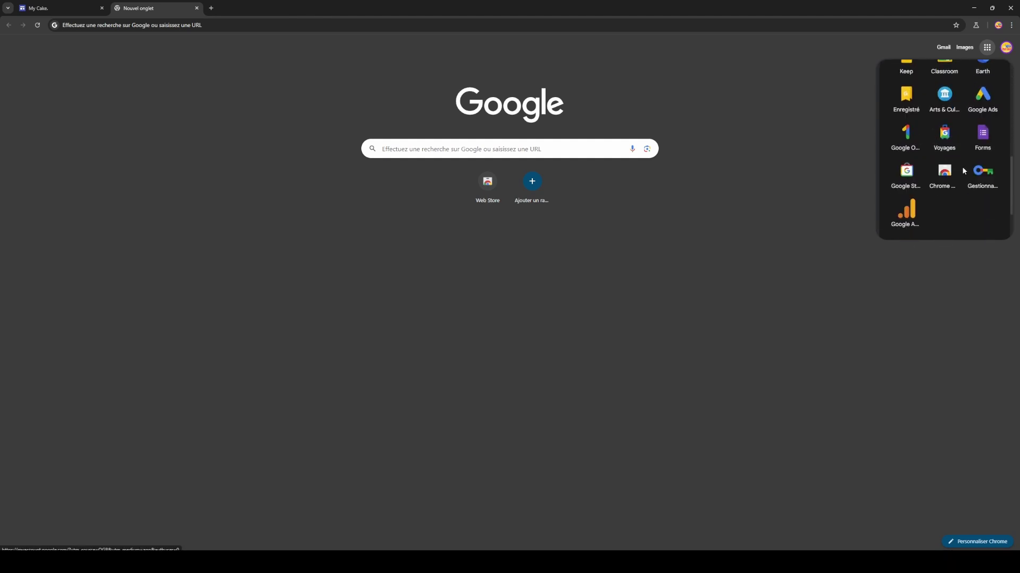
pyautogui.click(989, 146)
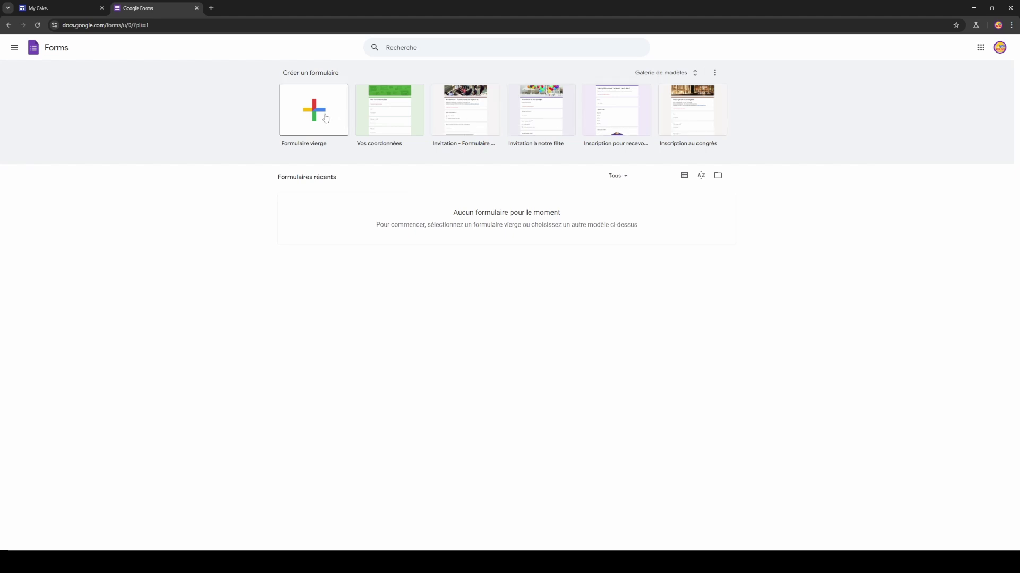
pyautogui.click(307, 114)
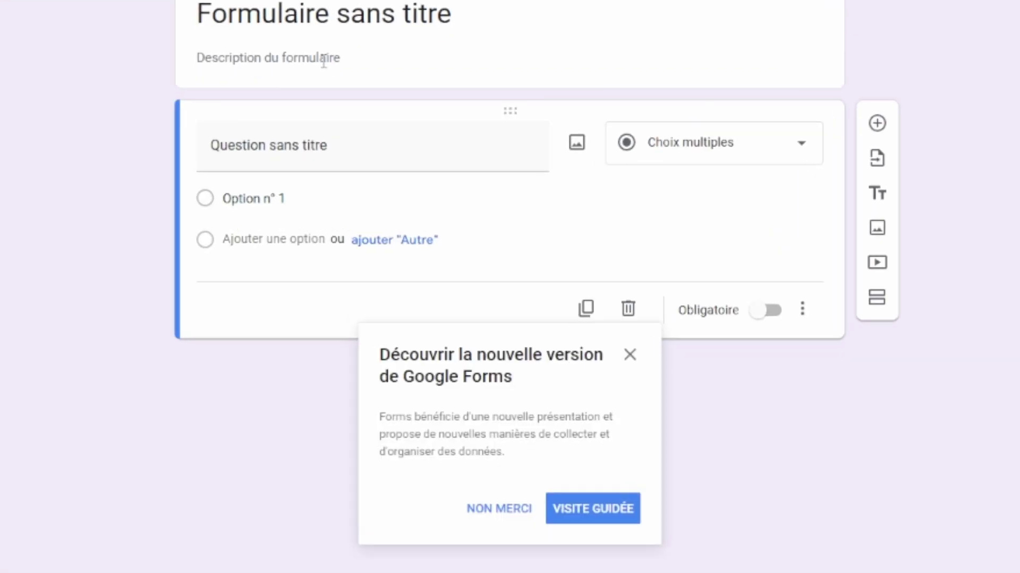
# Replace the blank form's title with "My Cake".
pyautogui.click(435, 104)
pyautogui.doubleClick(438, 107)
pyautogui.tripleClick(354, 21)
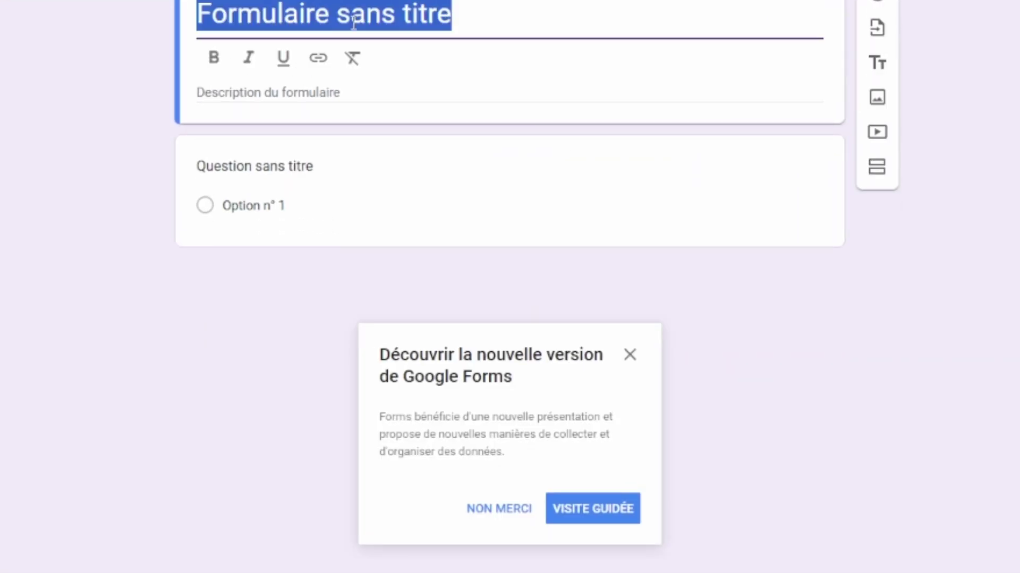
pyautogui.write('My ')
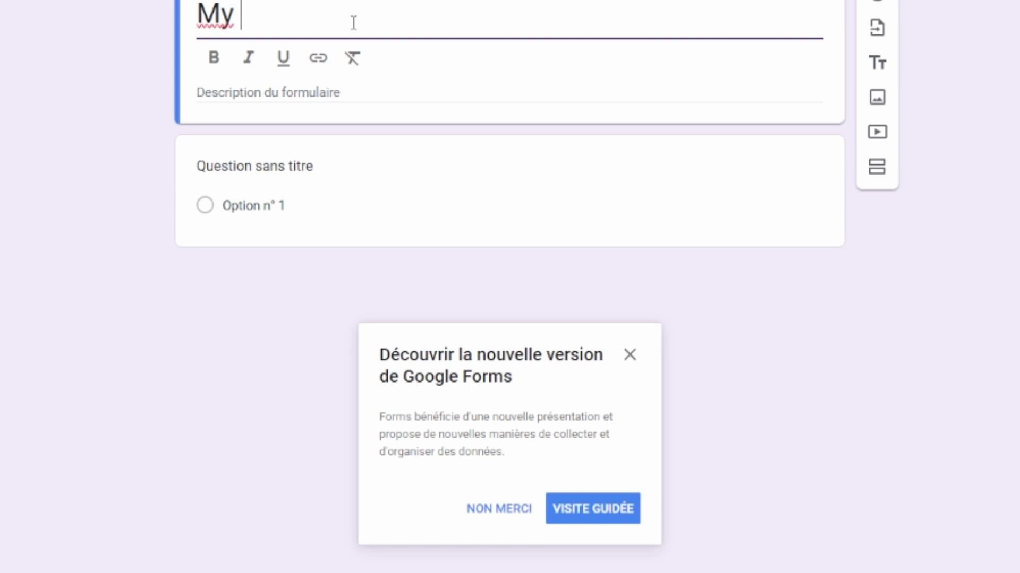
pyautogui.write('Cake')
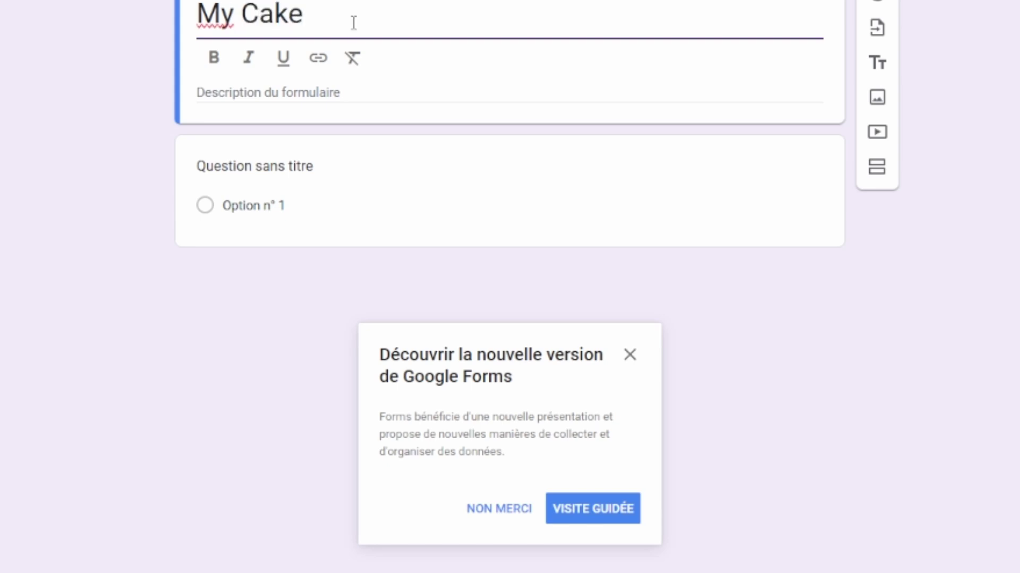
# Set the form description to "Nous contacter" and dismiss the guided tour offer.
pyautogui.click(364, 91)
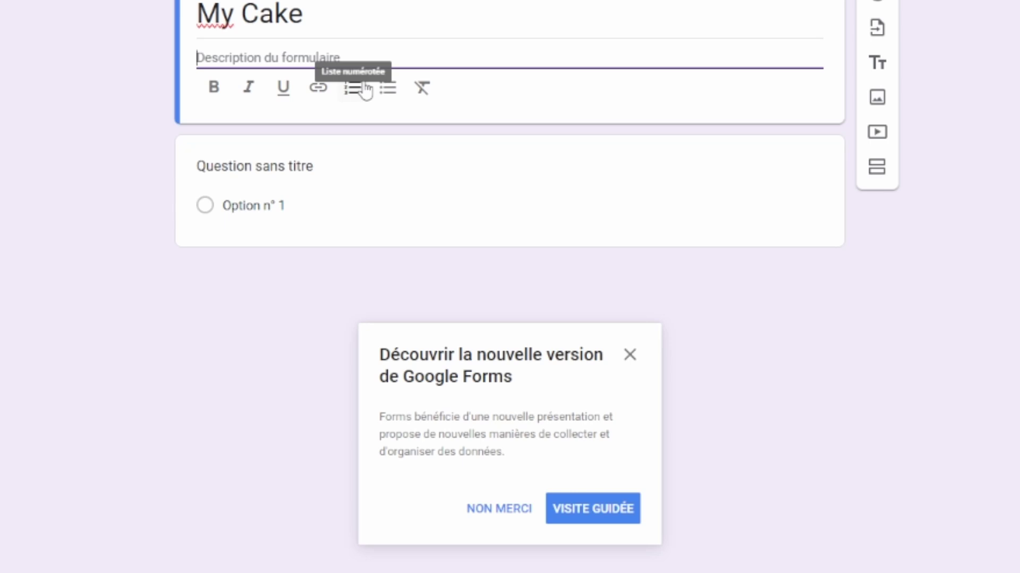
pyautogui.write('No')
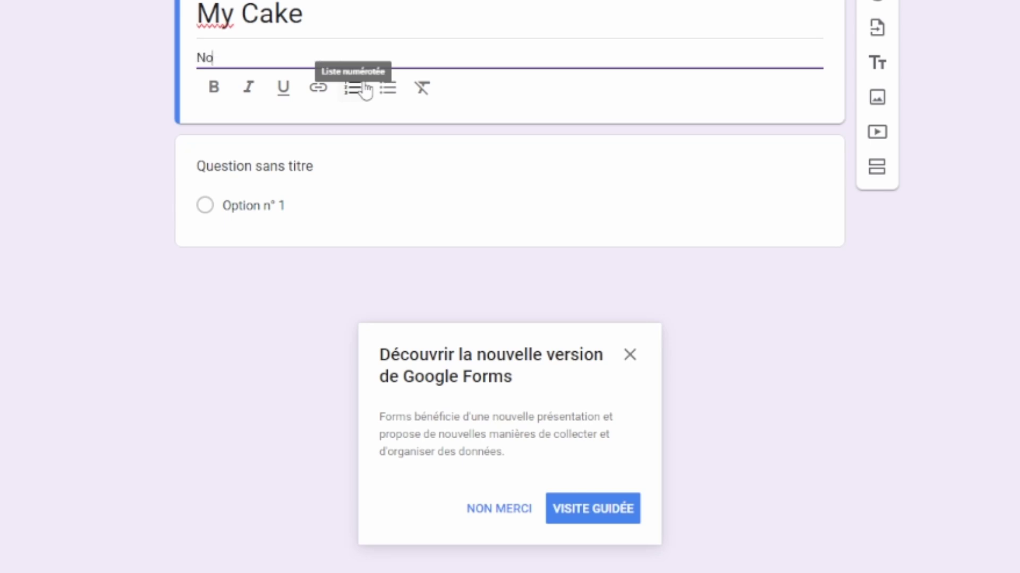
pyautogui.write('us contacte')
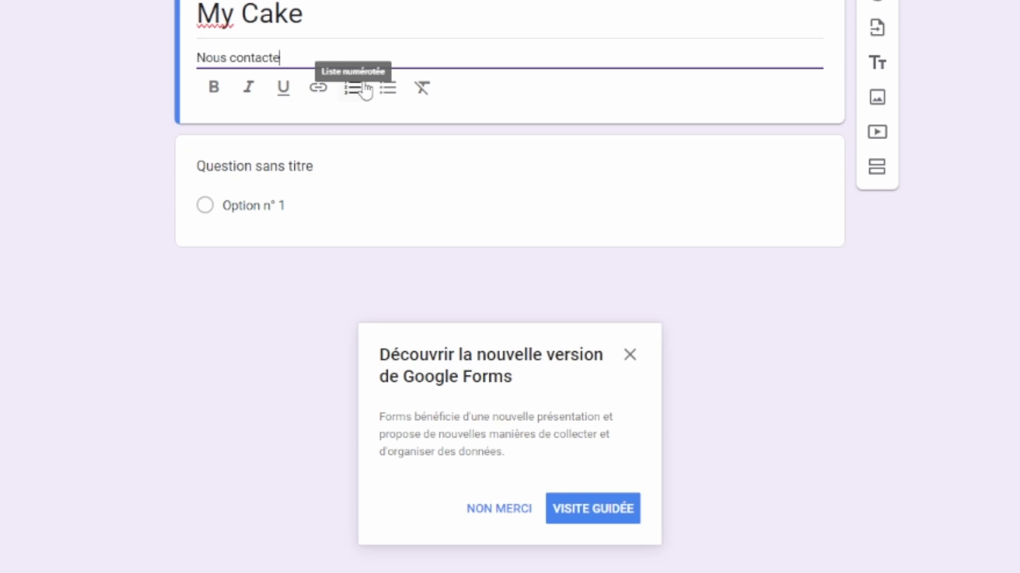
pyautogui.write('r')
pyautogui.click(117, 221)
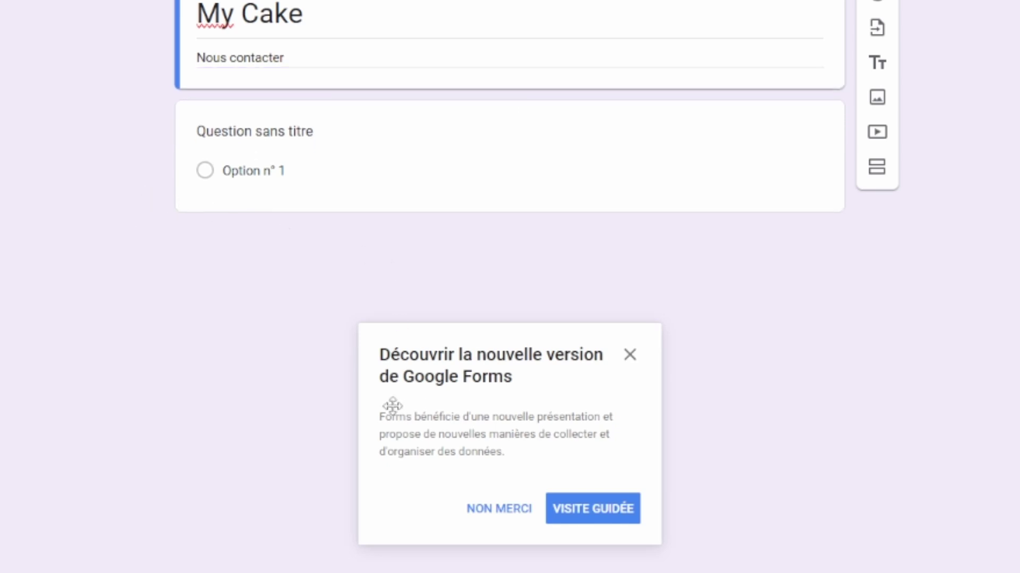
pyautogui.click(632, 358)
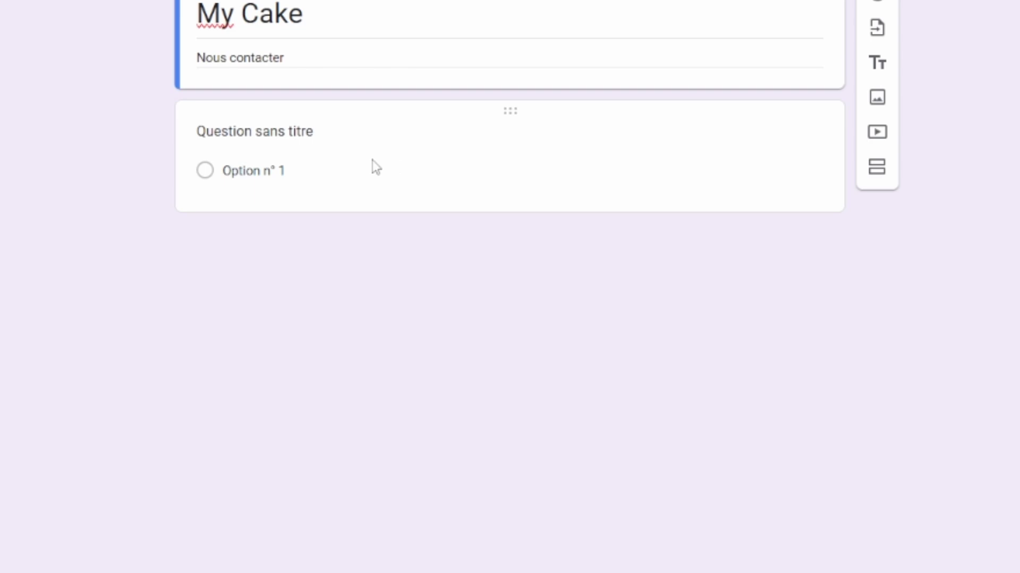
# Make the first question a required short-answer (Réponse courte) question titled "Nom".
pyautogui.click(258, 130)
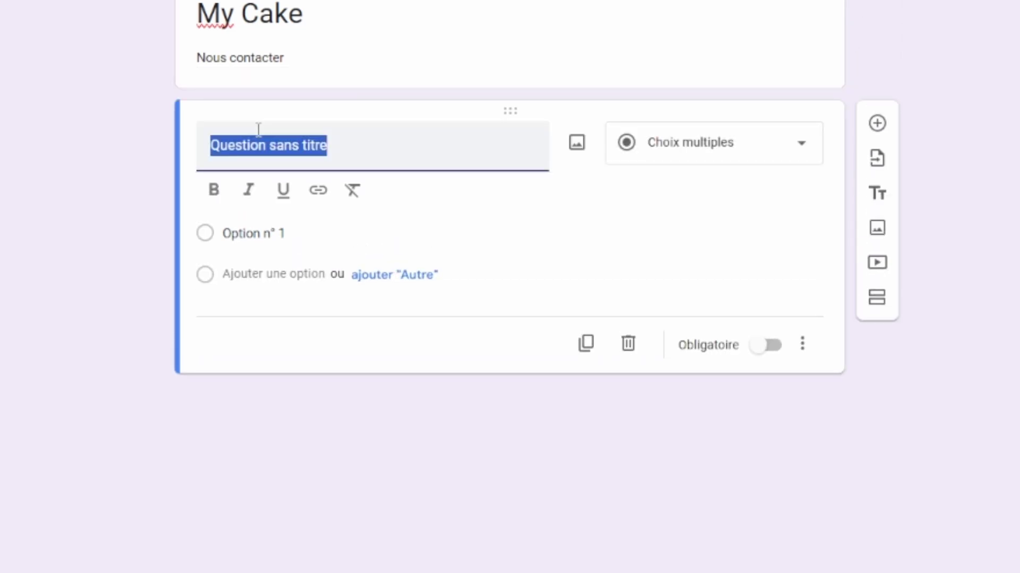
pyautogui.write('Nom')
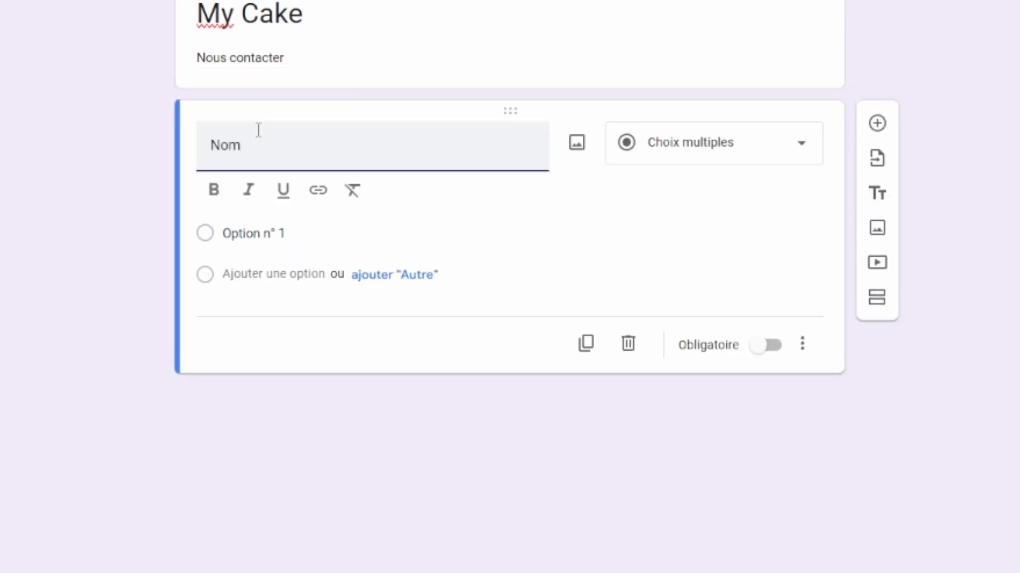
pyautogui.click(730, 149)
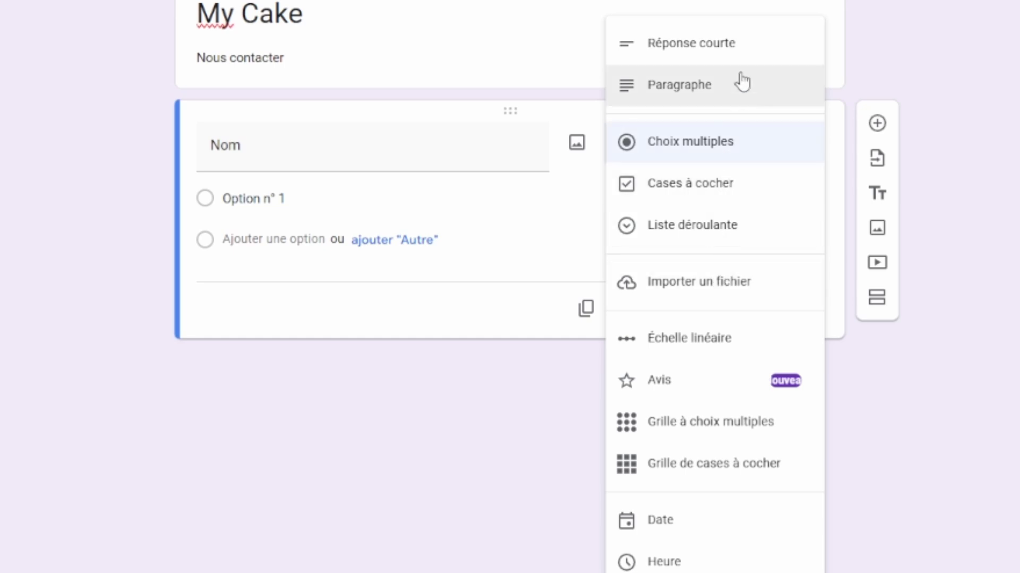
pyautogui.click(743, 46)
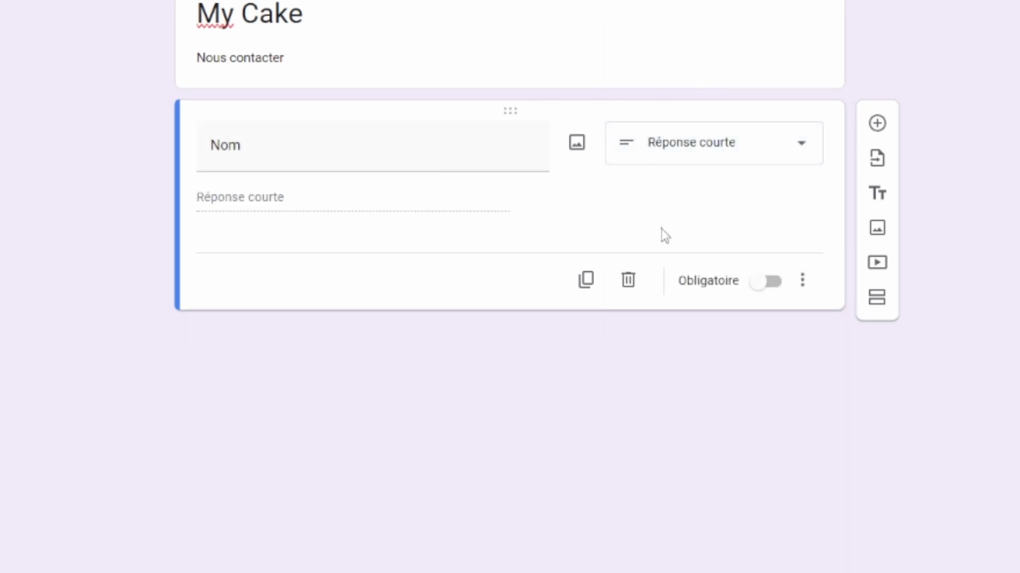
pyautogui.click(765, 286)
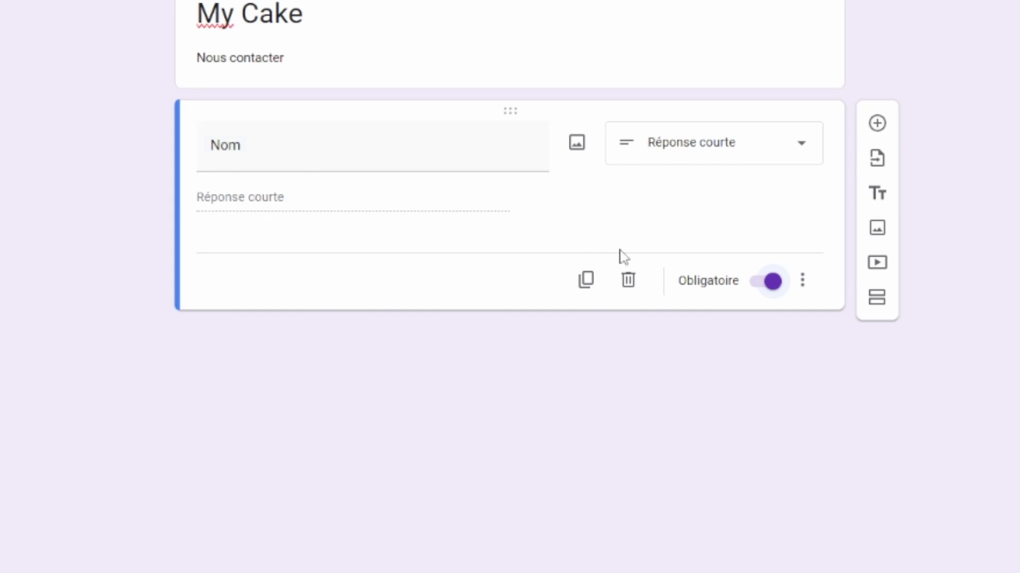
# Add a second question titled "Email" as a required short answer (Réponse courte).
pyautogui.click(877, 123)
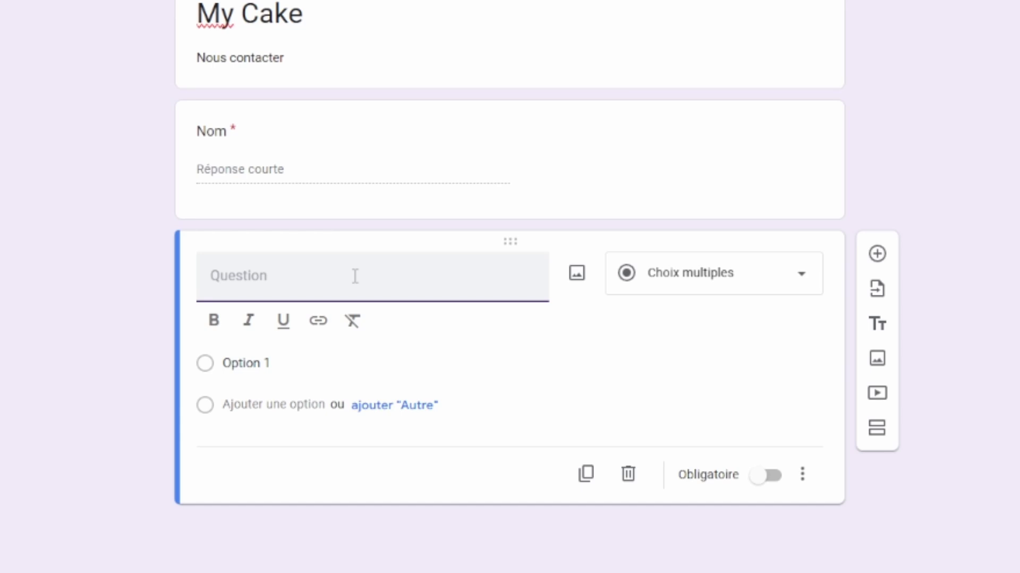
pyautogui.write('Email')
pyautogui.click(689, 286)
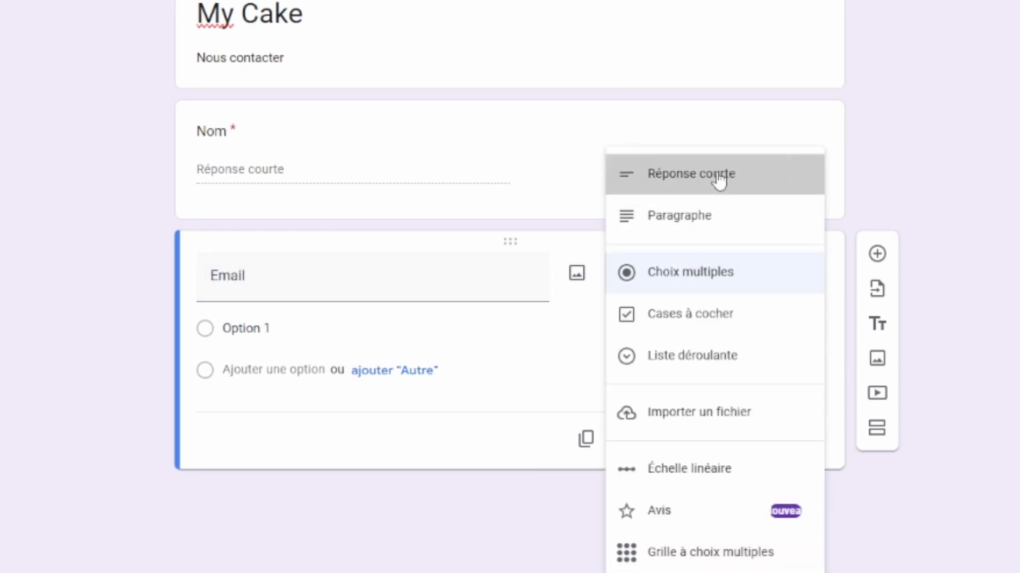
pyautogui.click(718, 179)
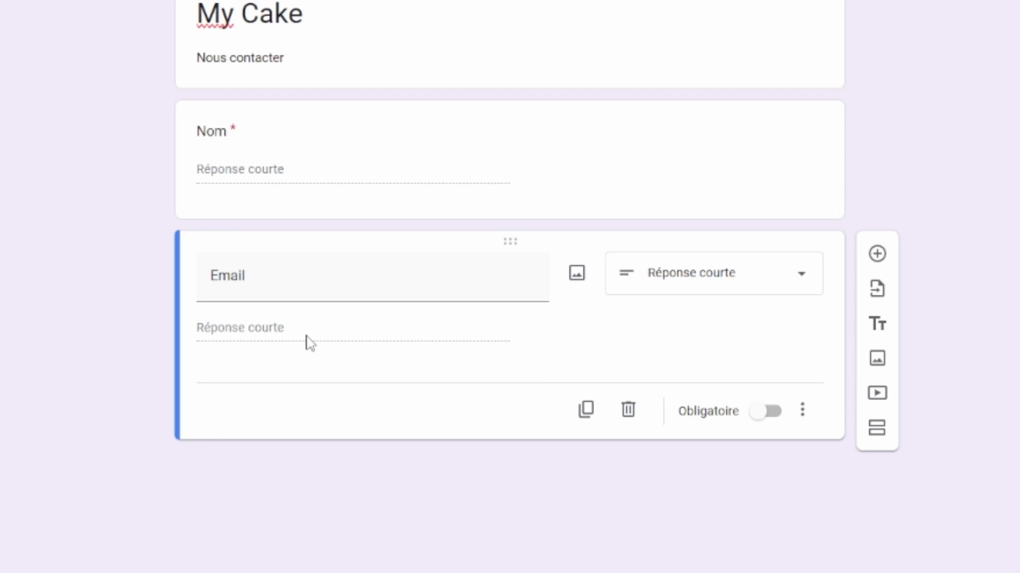
pyautogui.click(769, 412)
# Add response validation to the Email question: Texte, Adresse e-mail, with the error text "Ceci n'est pas un email valable".
pyautogui.click(804, 413)
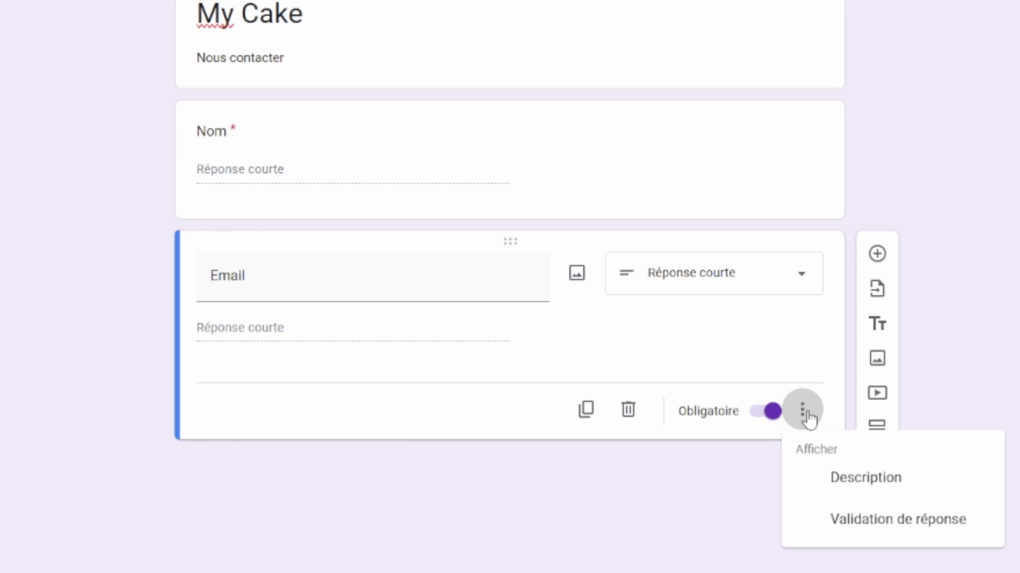
pyautogui.click(854, 532)
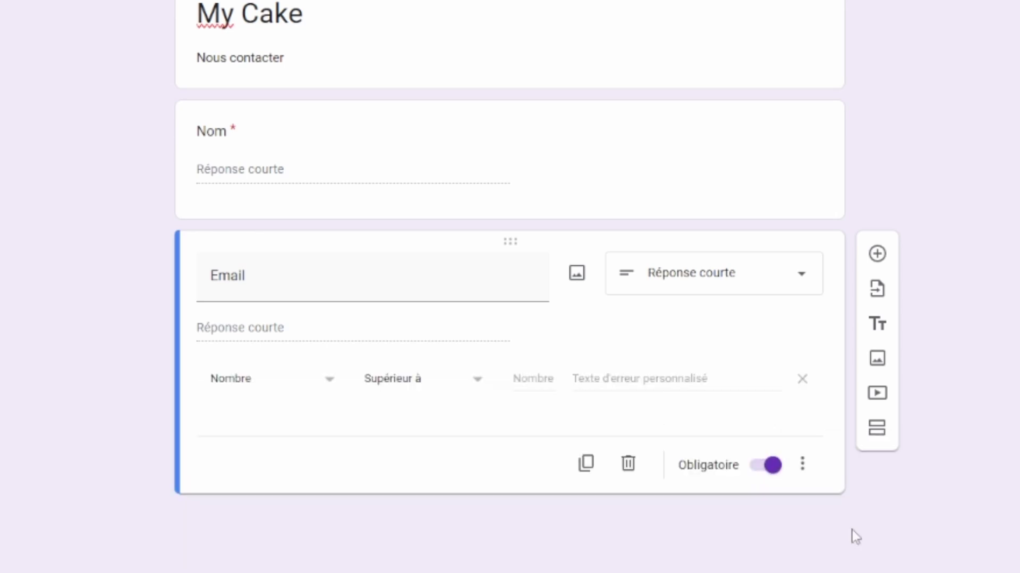
pyautogui.click(262, 381)
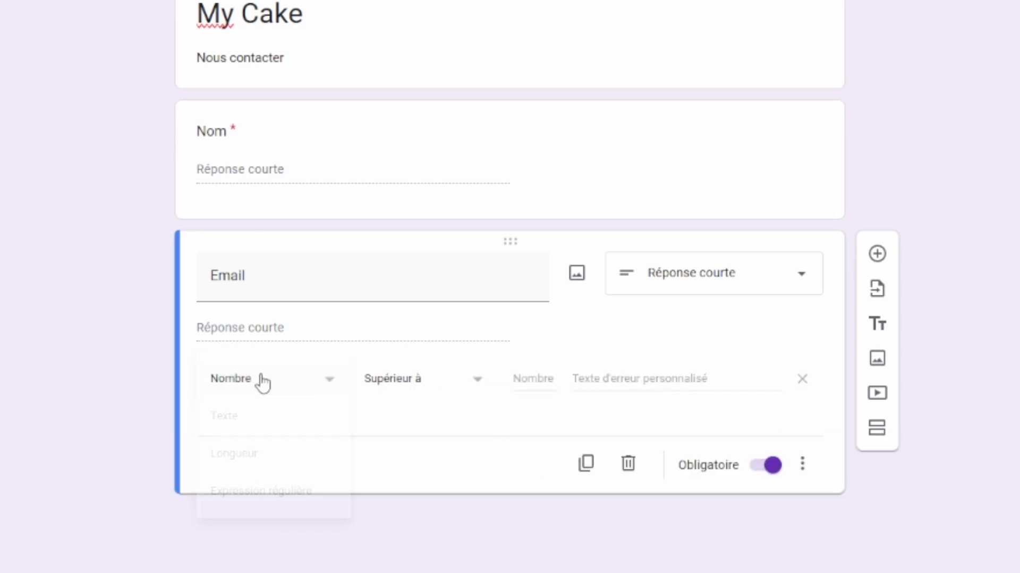
pyautogui.click(260, 417)
pyautogui.click(410, 388)
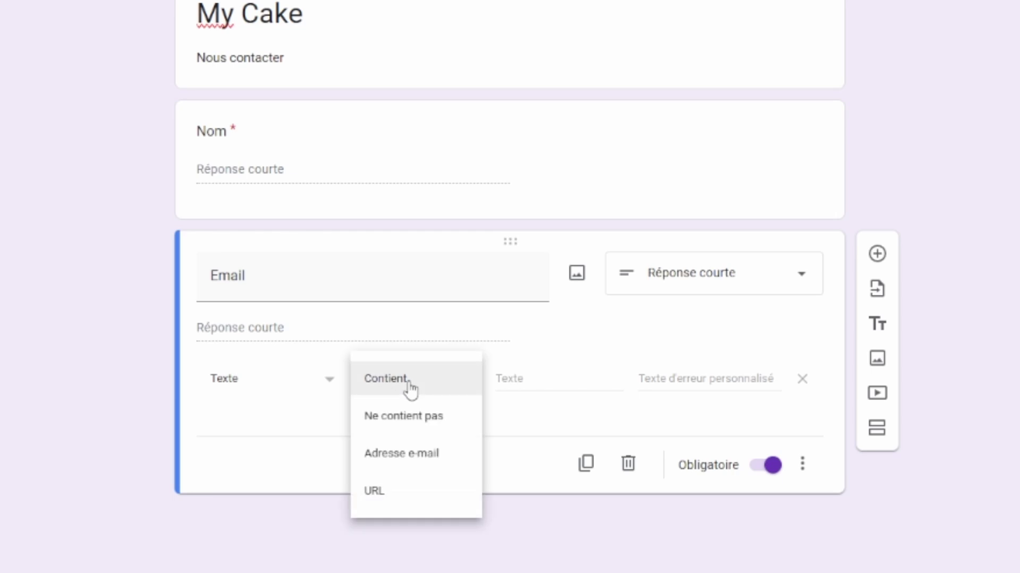
pyautogui.click(431, 459)
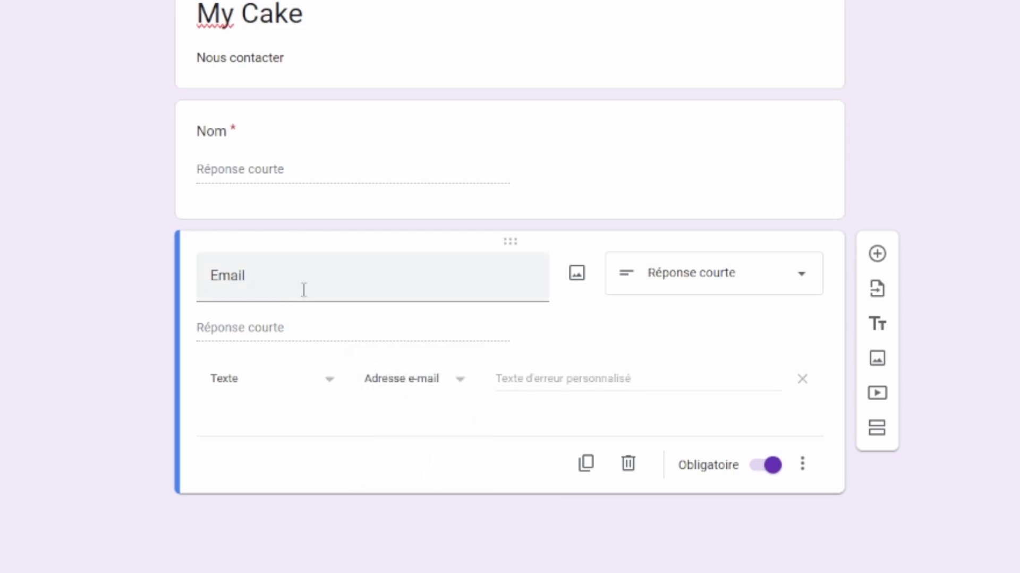
pyautogui.click(557, 374)
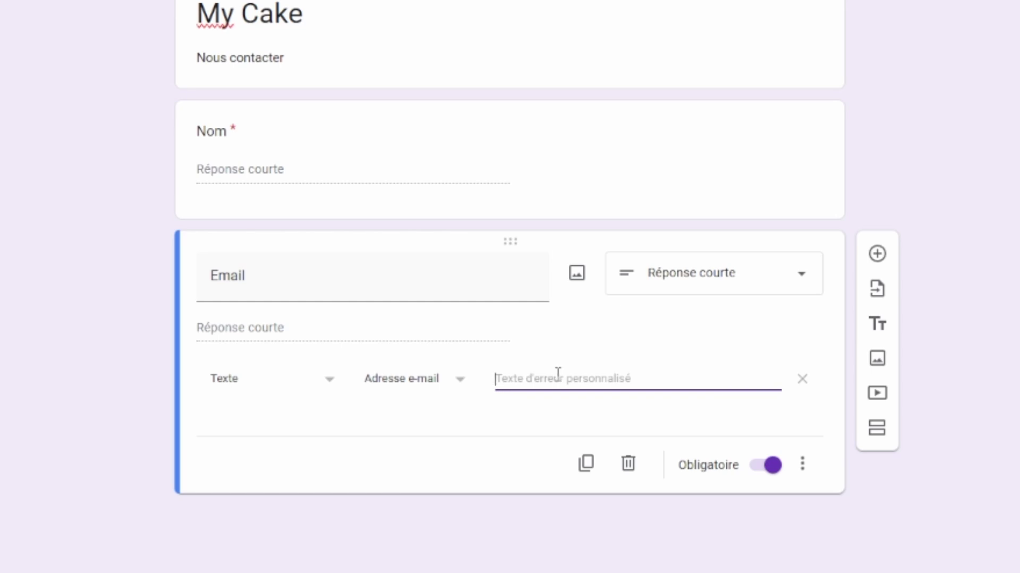
pyautogui.write('Ceci')
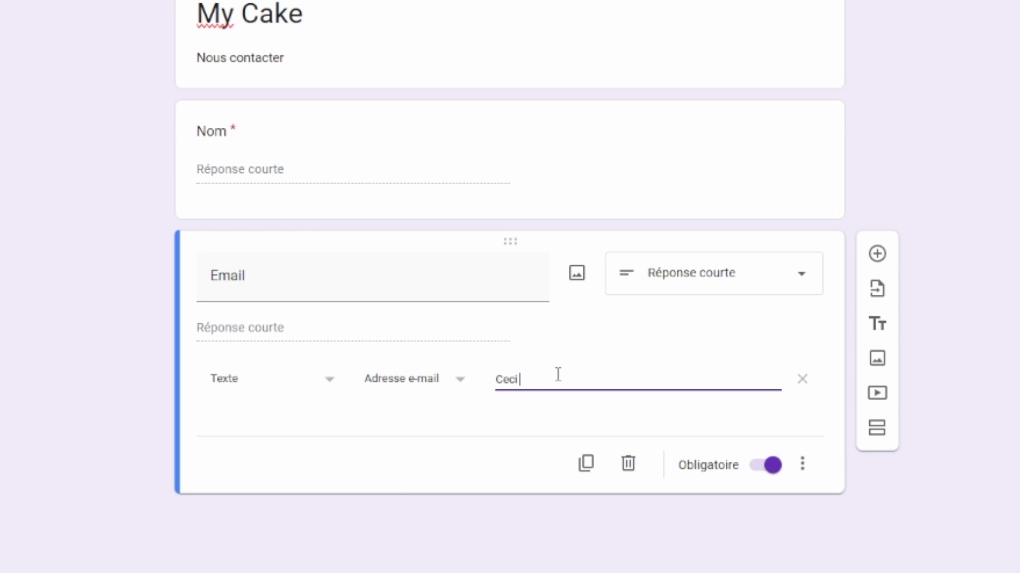
pyautogui.write(" n'est pas un email valable")
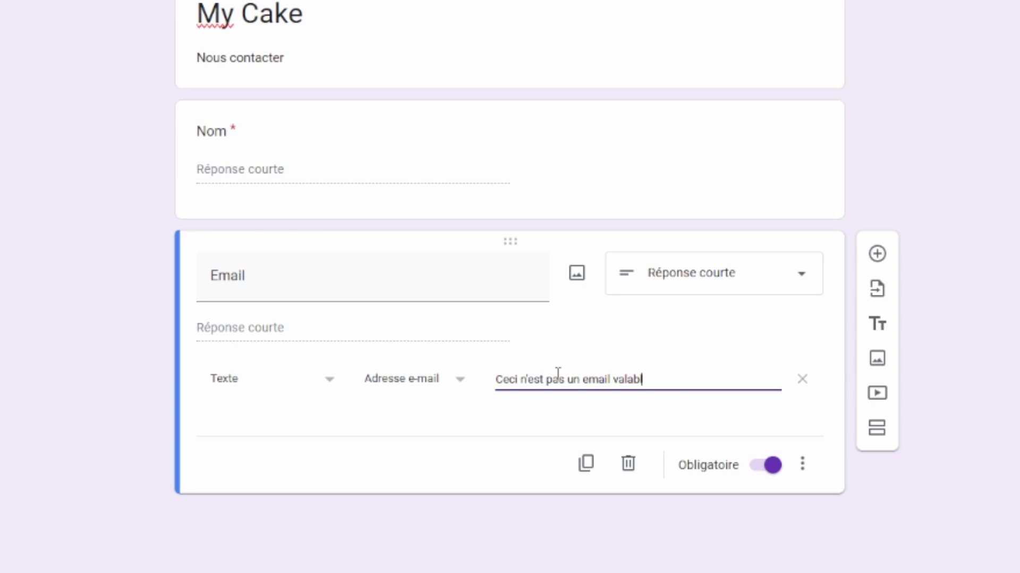
# Add a third question titled "Message" with the long-answer type Paragraphe.
pyautogui.click(882, 256)
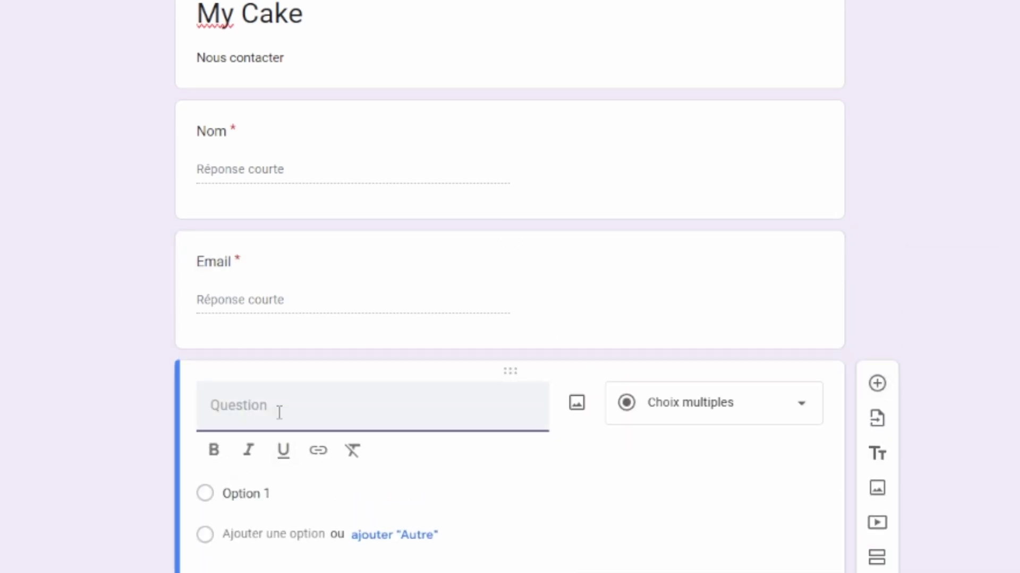
pyautogui.write('Message')
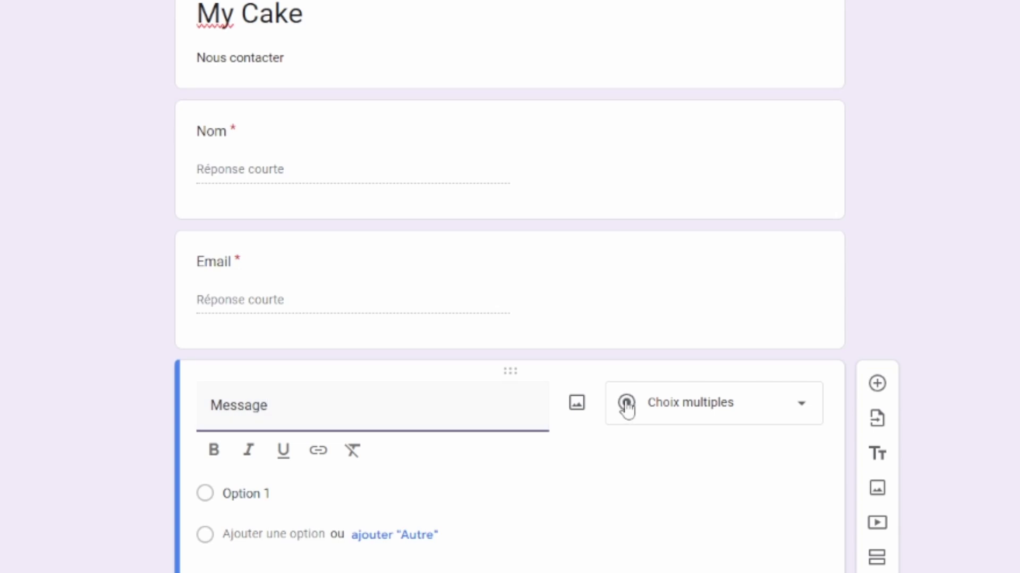
pyautogui.click(627, 409)
pyautogui.click(721, 354)
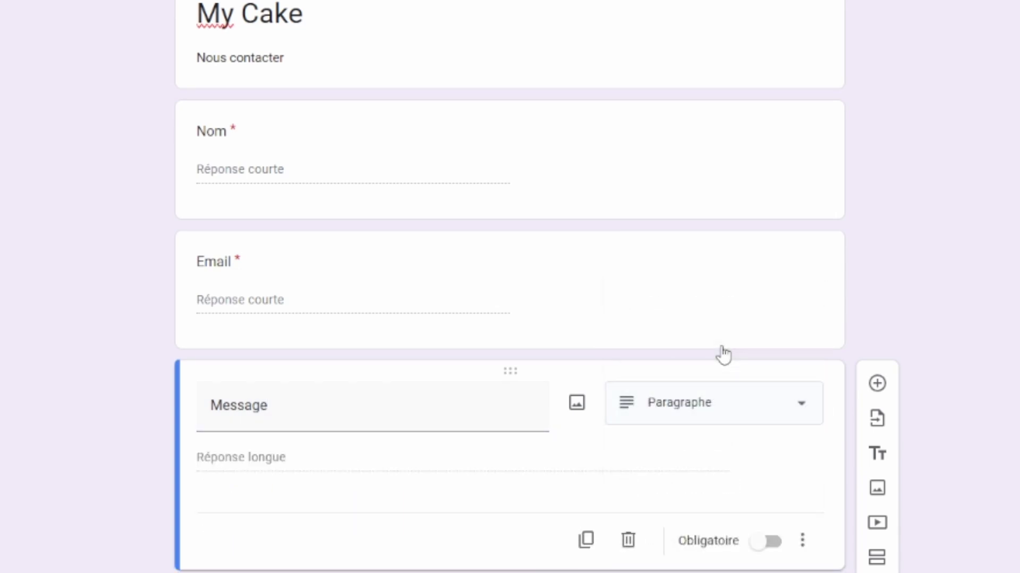
# Make the Message question required and name the form file "My Cake".
pyautogui.click(756, 547)
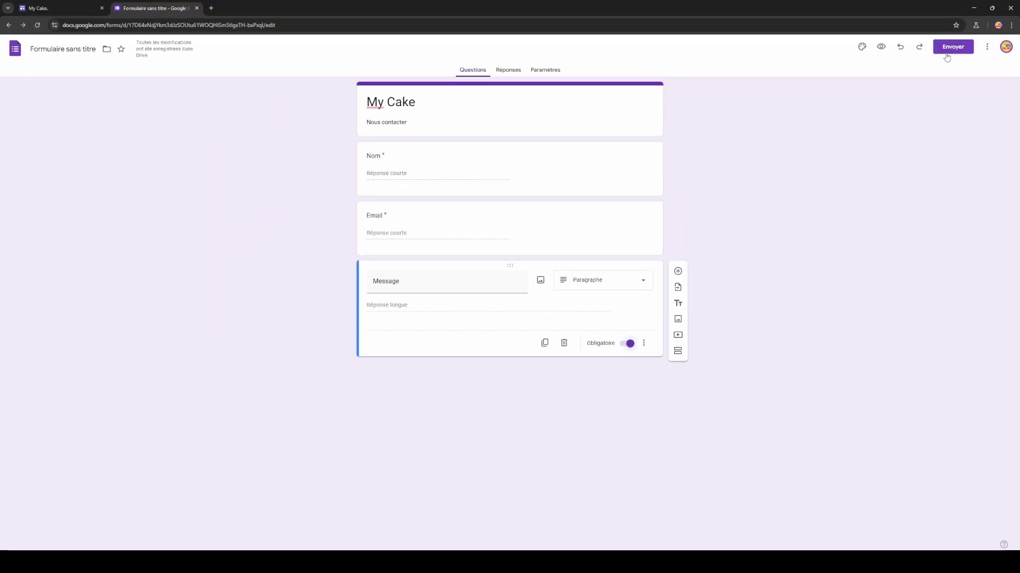
pyautogui.click(64, 48)
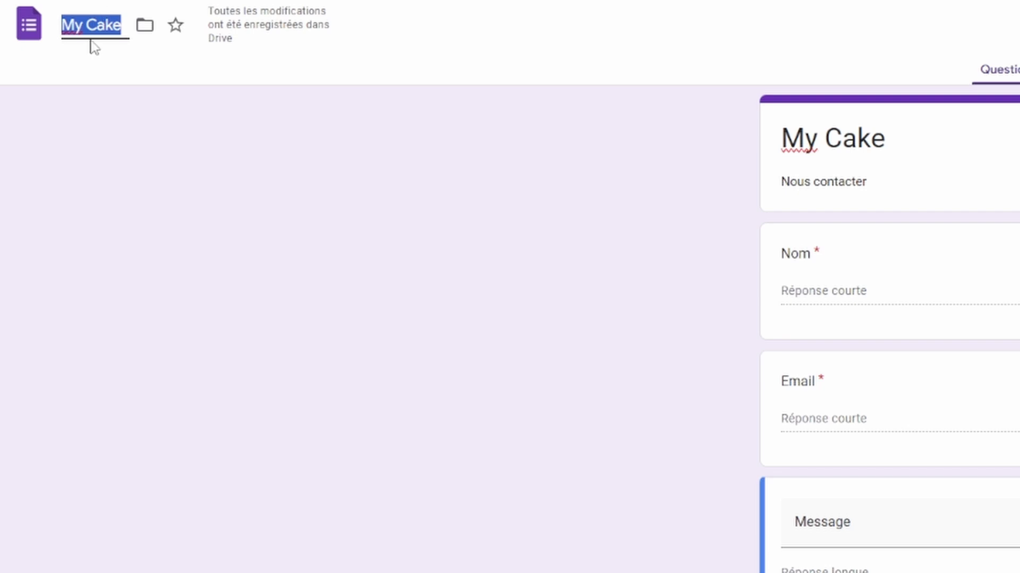
pyautogui.click(130, 110)
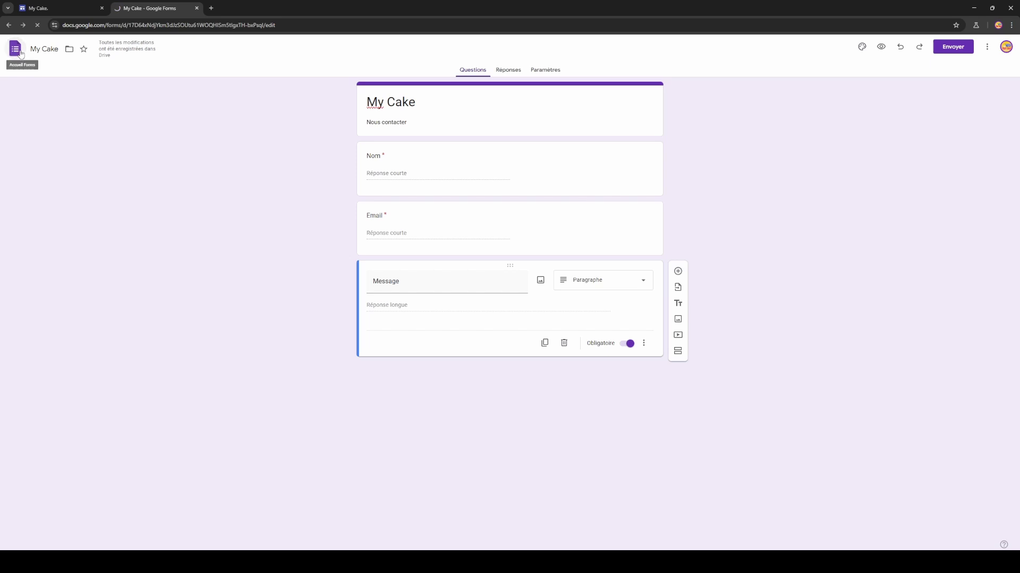
# Return to the My Cake. site and insert the My Cake form into its Contact page.
pyautogui.click(15, 50)
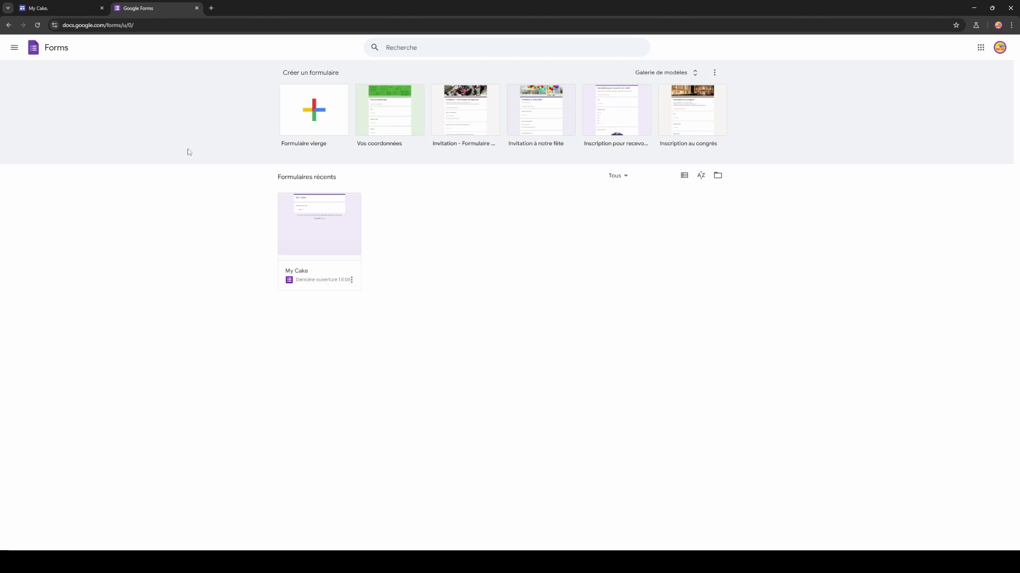
pyautogui.click(293, 229)
pyautogui.click(68, 8)
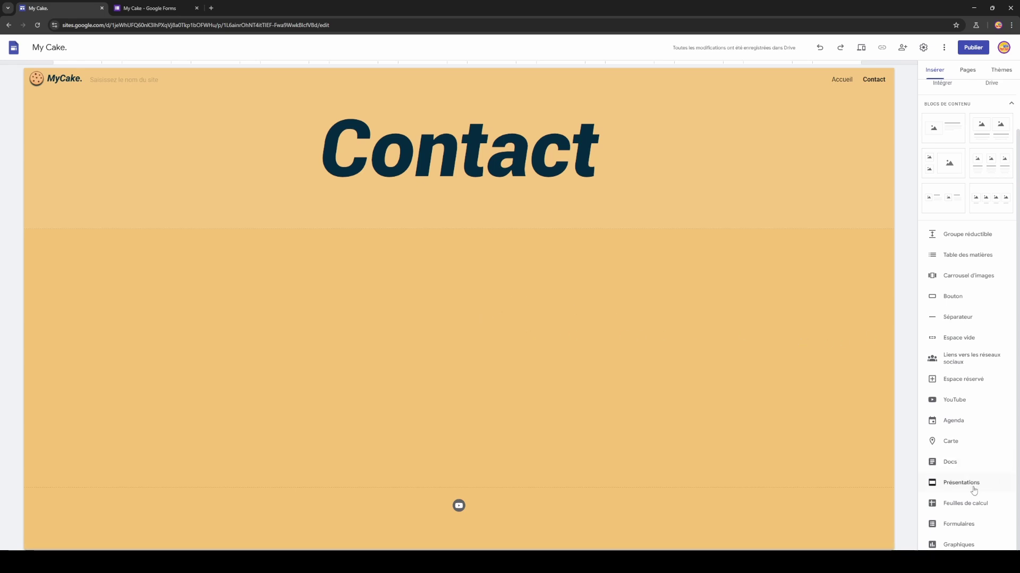
pyautogui.click(963, 522)
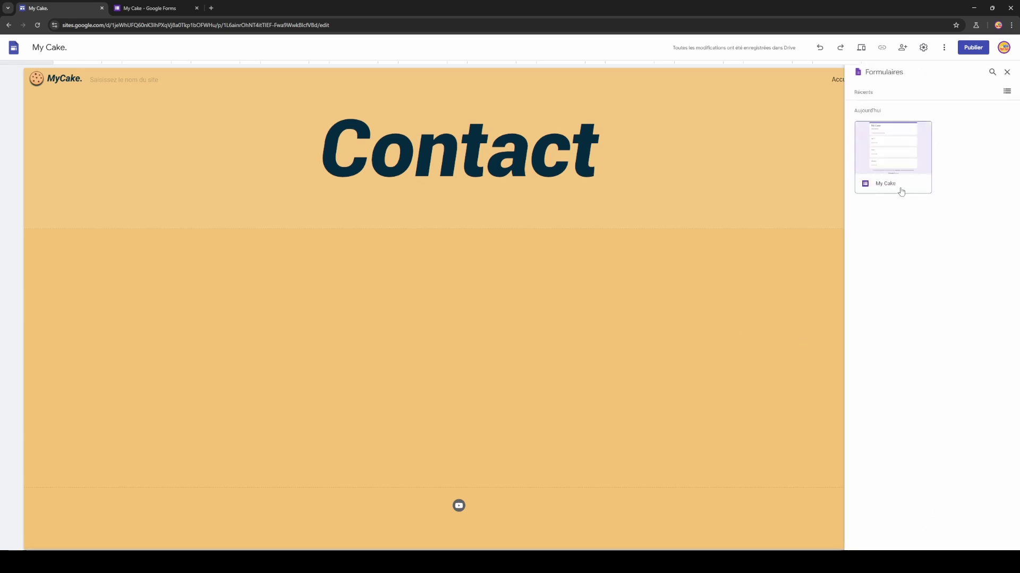
pyautogui.click(901, 192)
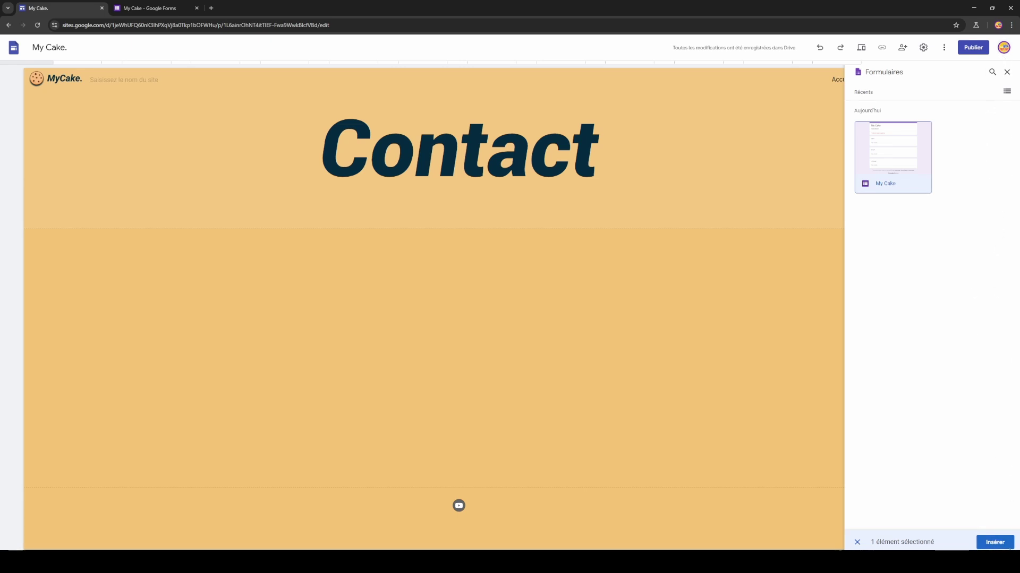
pyautogui.click(995, 542)
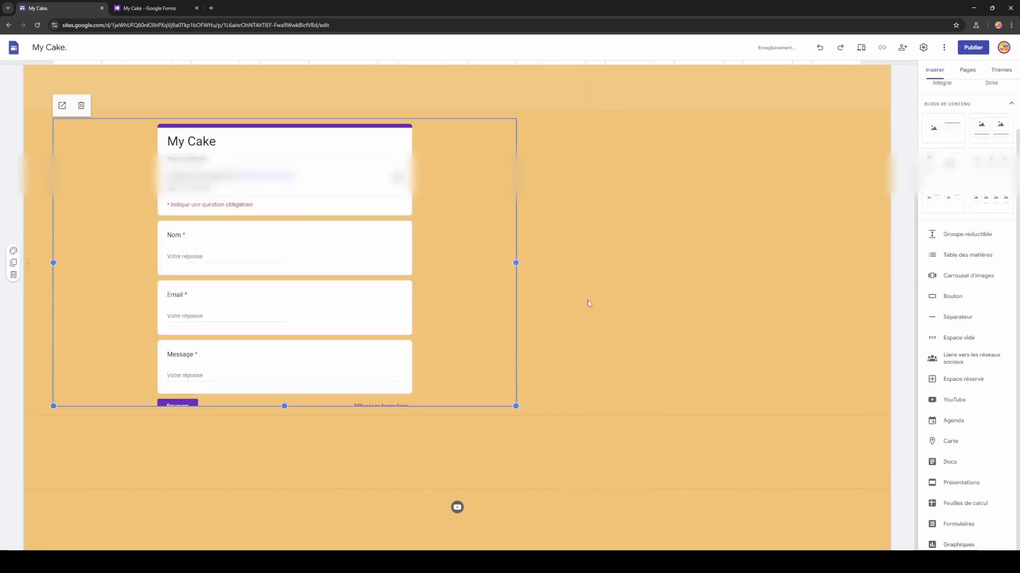
# Centre the embedded form on the Contact page and extend its height until the Envoyer button and form footer fit.
pyautogui.moveTo(451, 216); pyautogui.dragTo(506, 220)
pyautogui.click(523, 402)
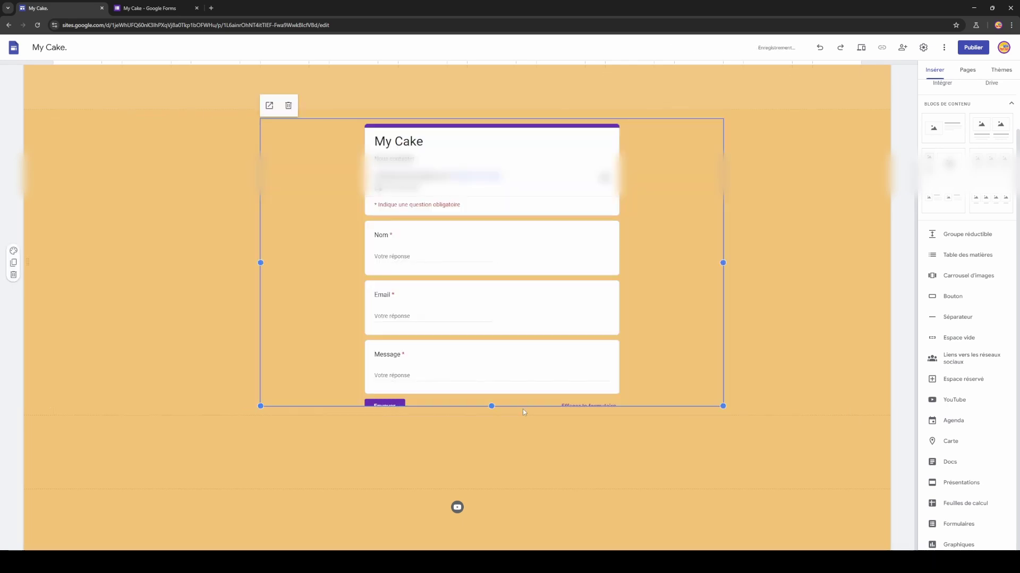
pyautogui.moveTo(491, 407); pyautogui.dragTo(492, 467)
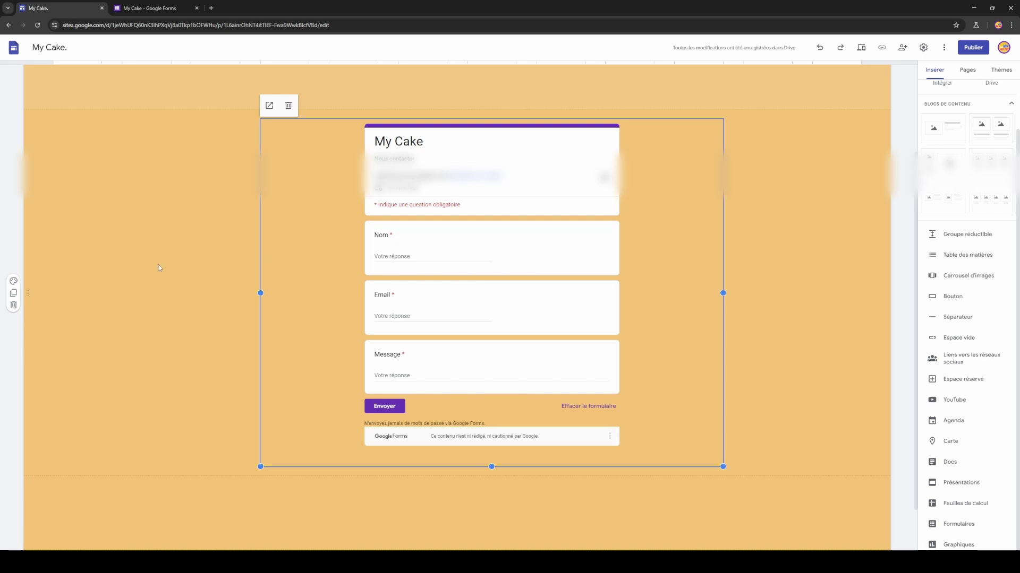
# Review the Accueil page from the My Cake. Shop header down through the cake, video and LE SHOP sections to the footer.
pyautogui.scroll(3, 817, 290)
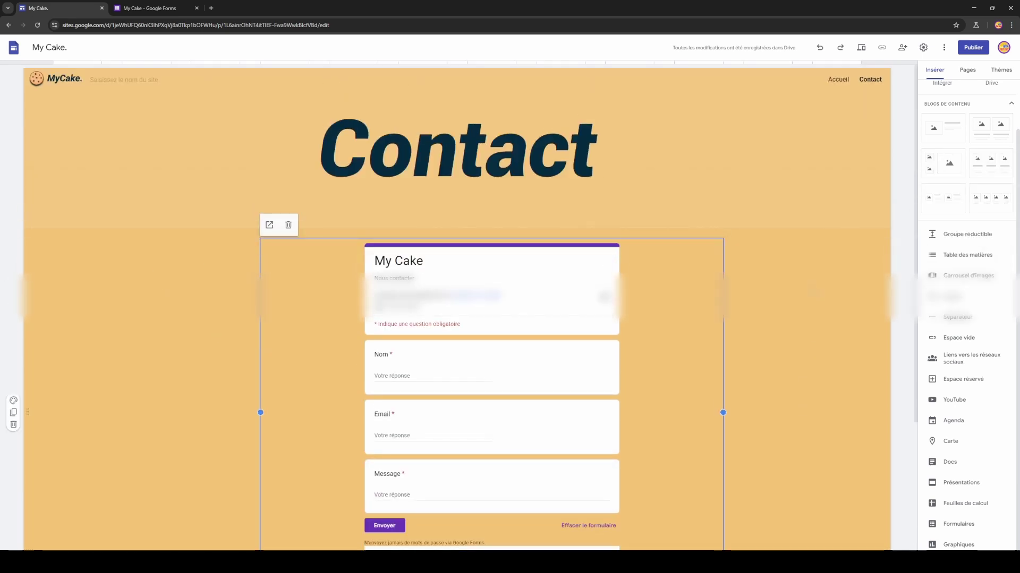
pyautogui.click(839, 84)
pyautogui.scroll(-5, 785, 213)
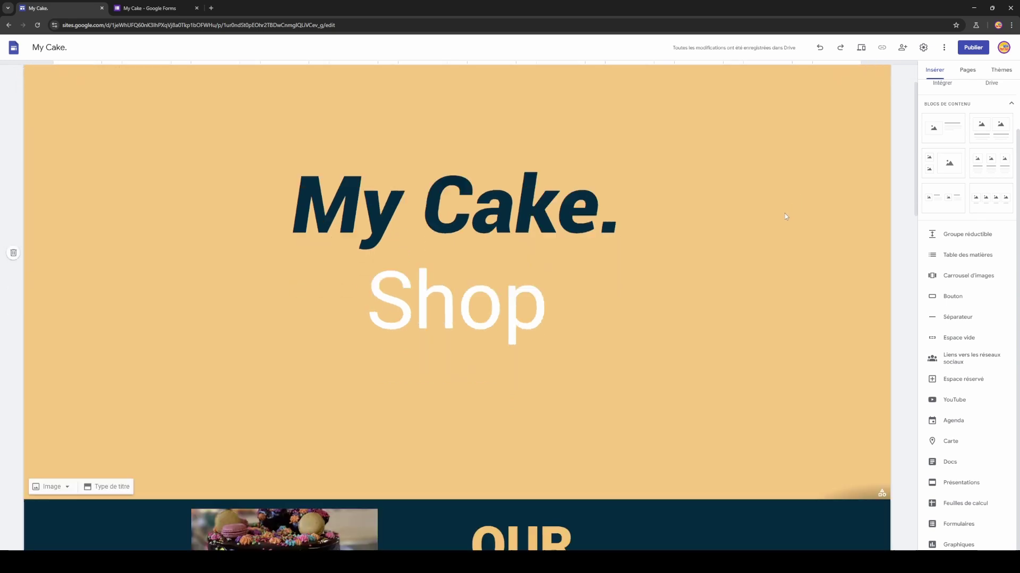
pyautogui.scroll(-3, 782, 250)
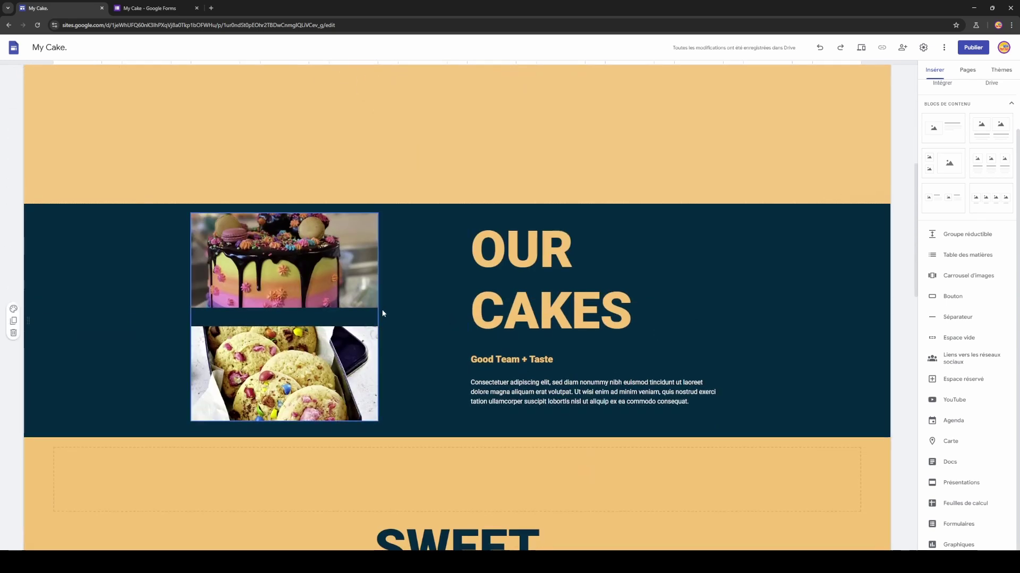
pyautogui.scroll(-3, 187, 402)
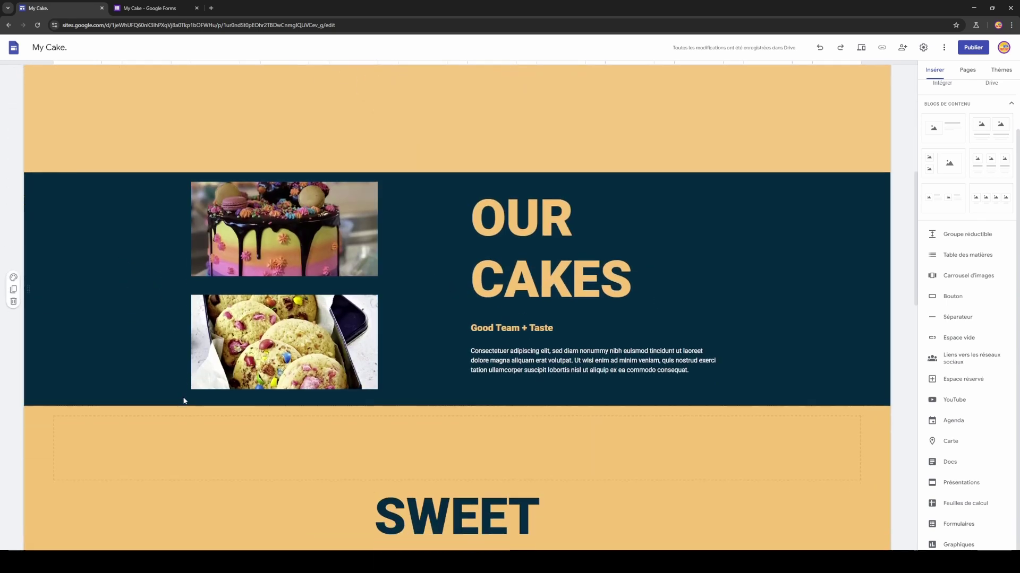
pyautogui.scroll(-10, 463, 304)
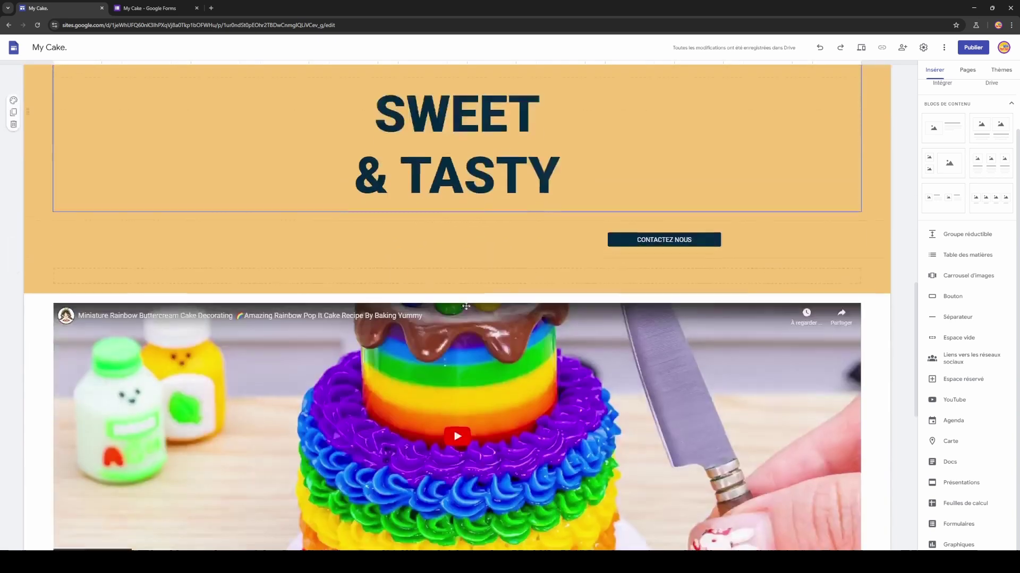
pyautogui.scroll(-3, 467, 306)
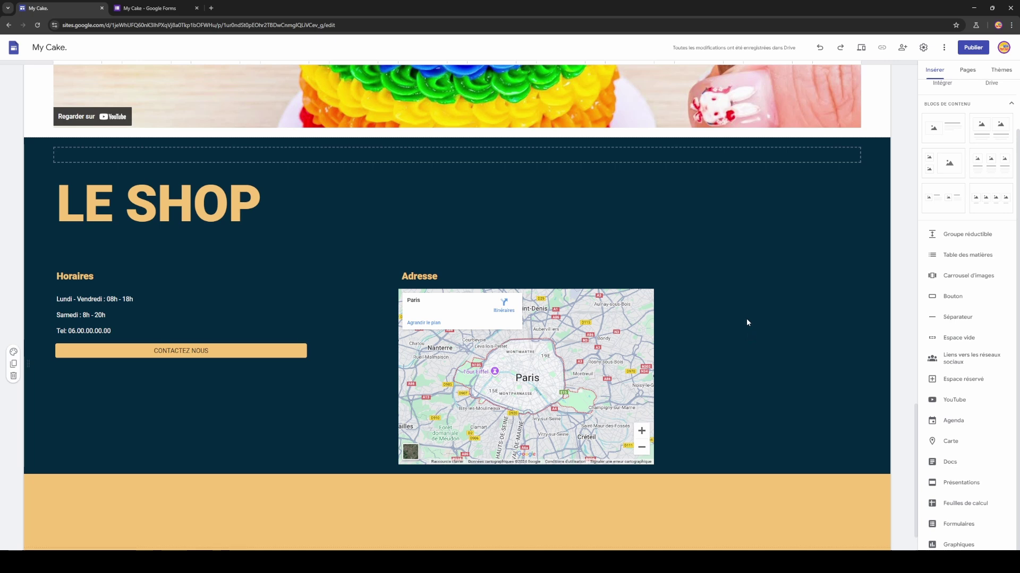
pyautogui.scroll(-1, 746, 323)
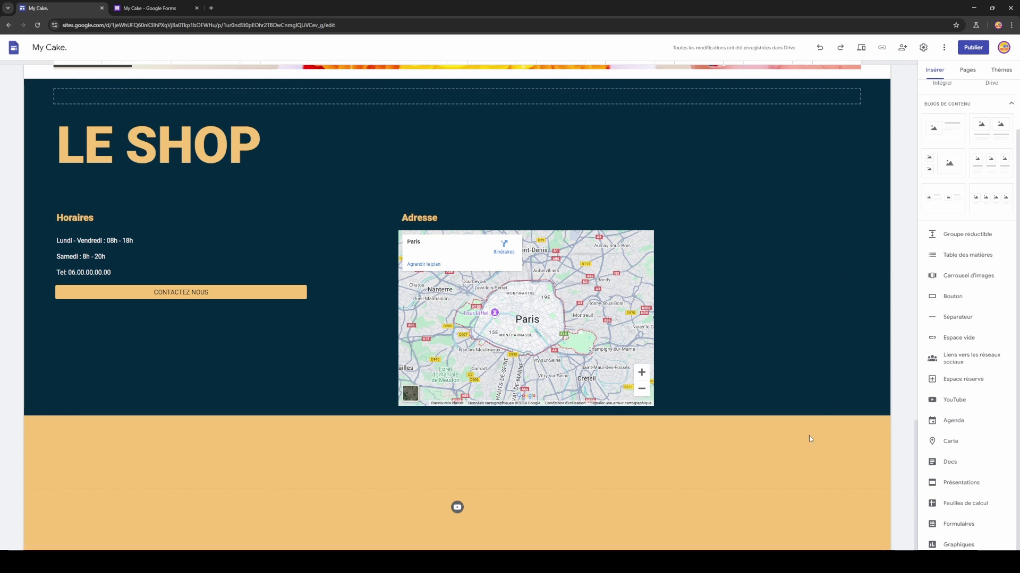
pyautogui.click(983, 276)
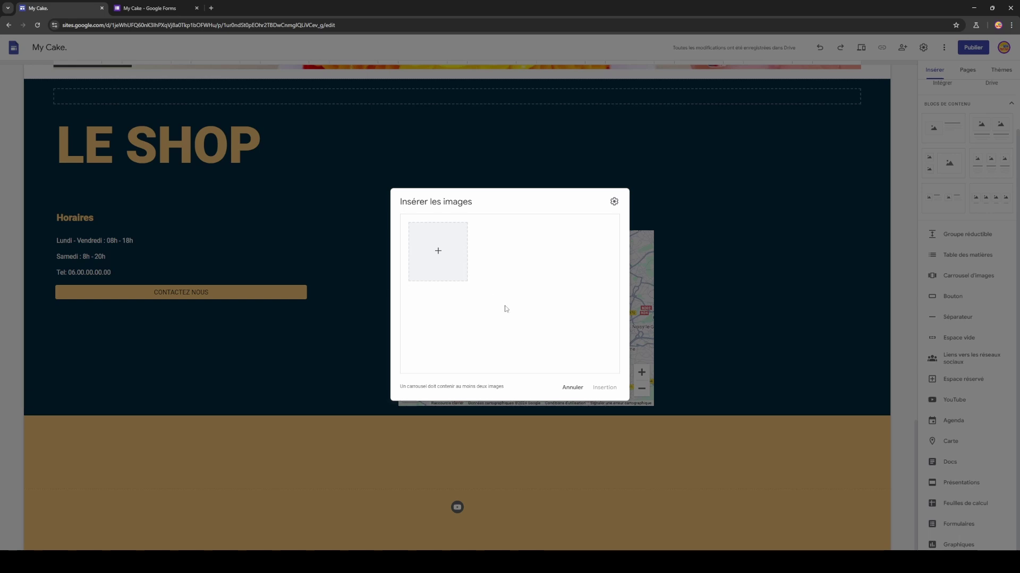
pyautogui.click(567, 388)
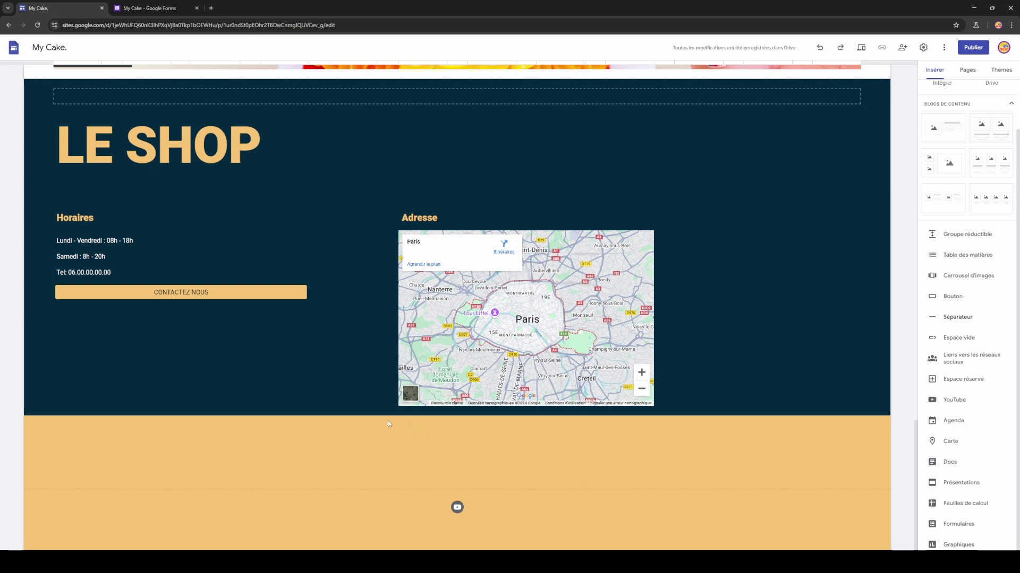
pyautogui.click(990, 331)
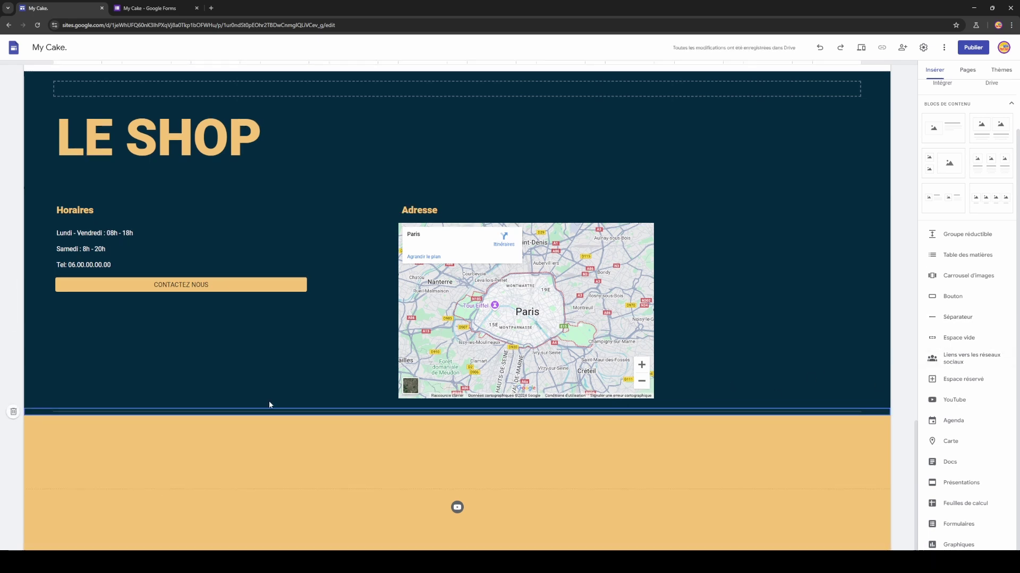
pyautogui.click(12, 413)
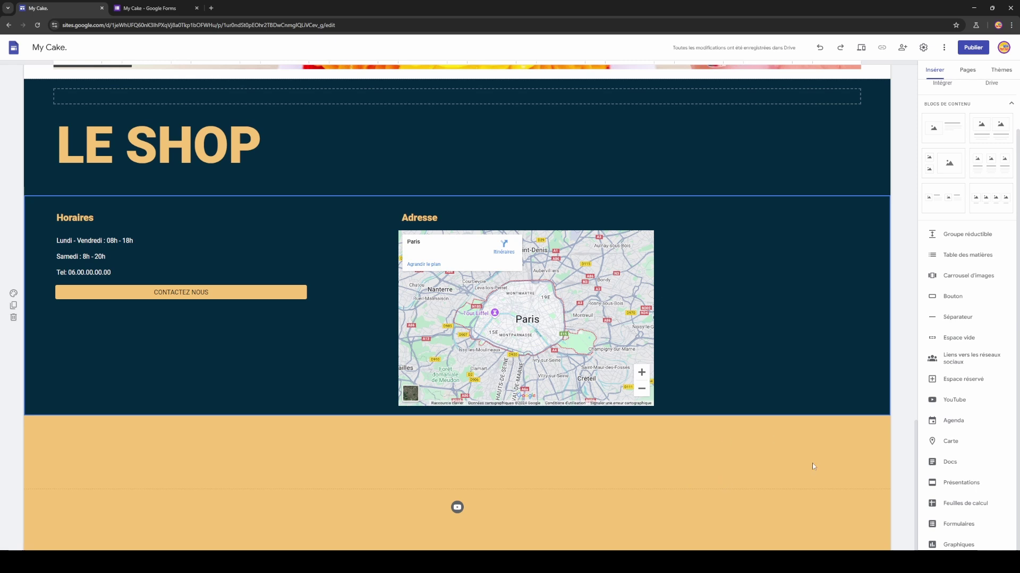
# Publish the site to the web under the address "mycakeshoppi".
pyautogui.scroll(20, 803, 445)
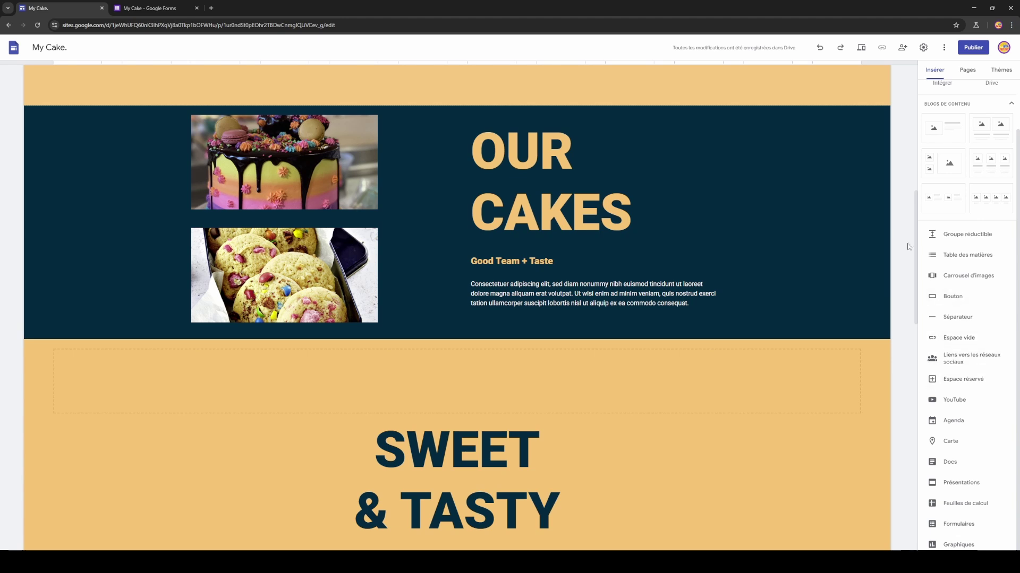
pyautogui.scroll(7, 536, 252)
pyautogui.scroll(2, 537, 252)
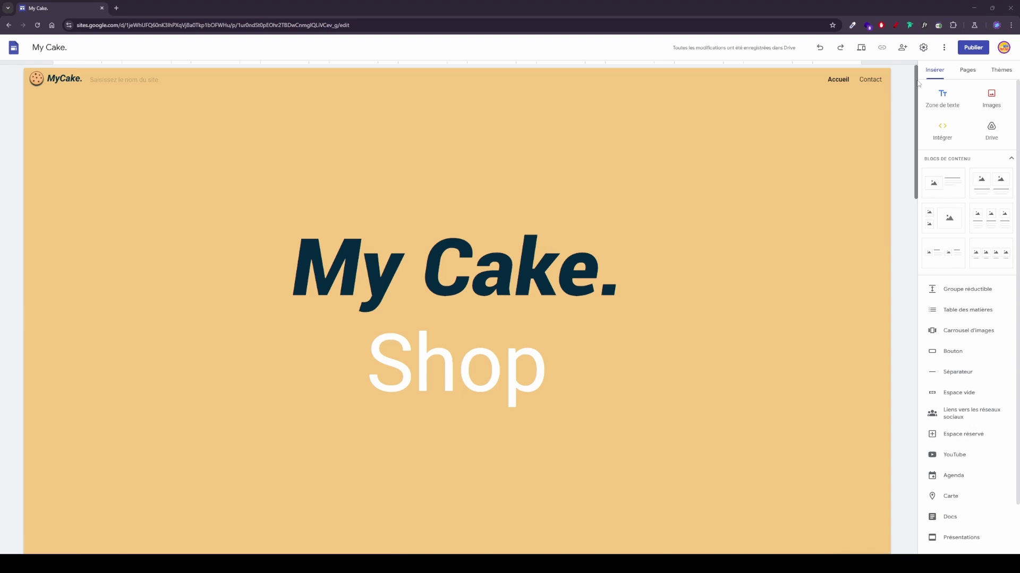
pyautogui.click(973, 48)
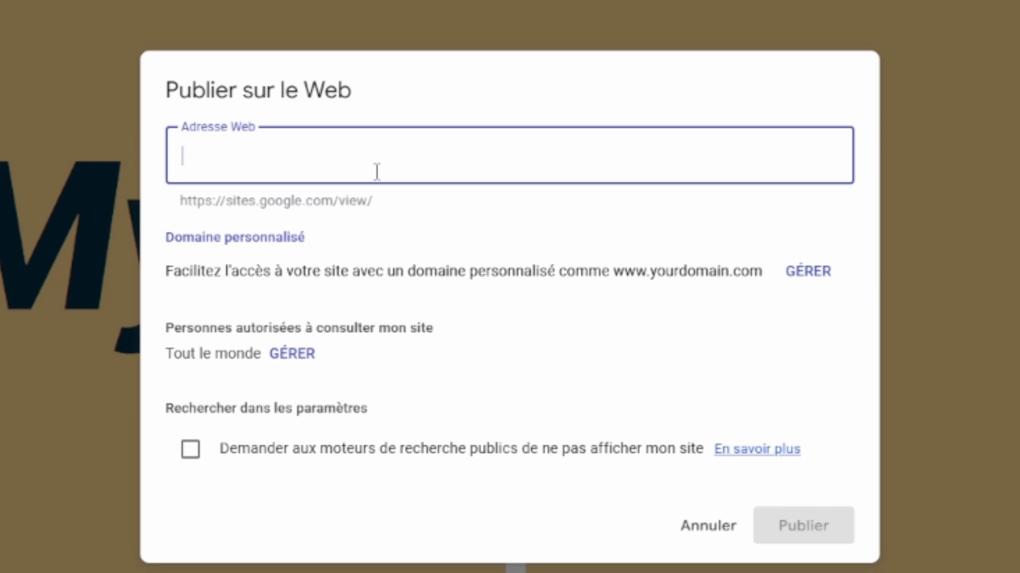
pyautogui.write('m')
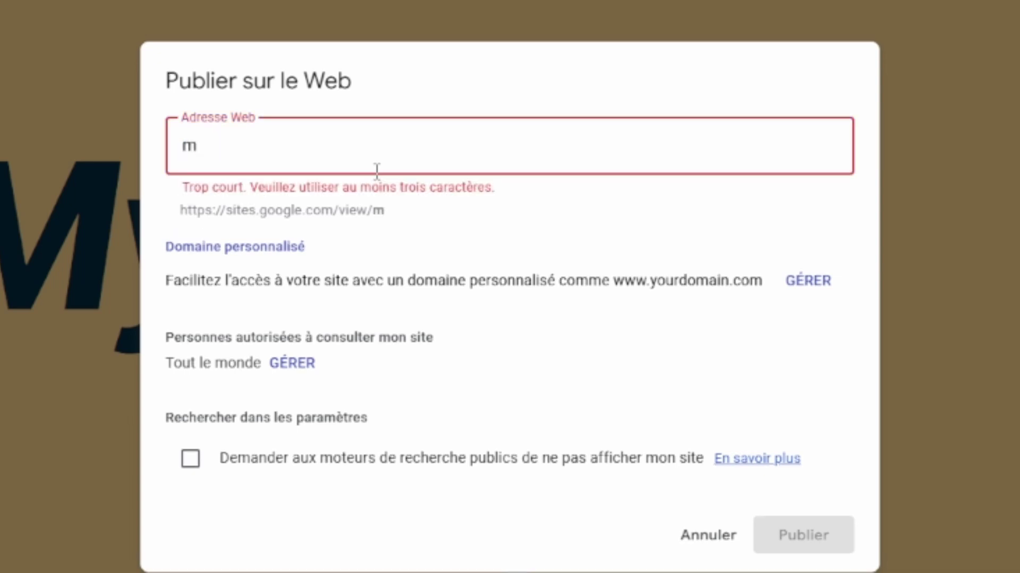
pyautogui.write('ycakeshop')
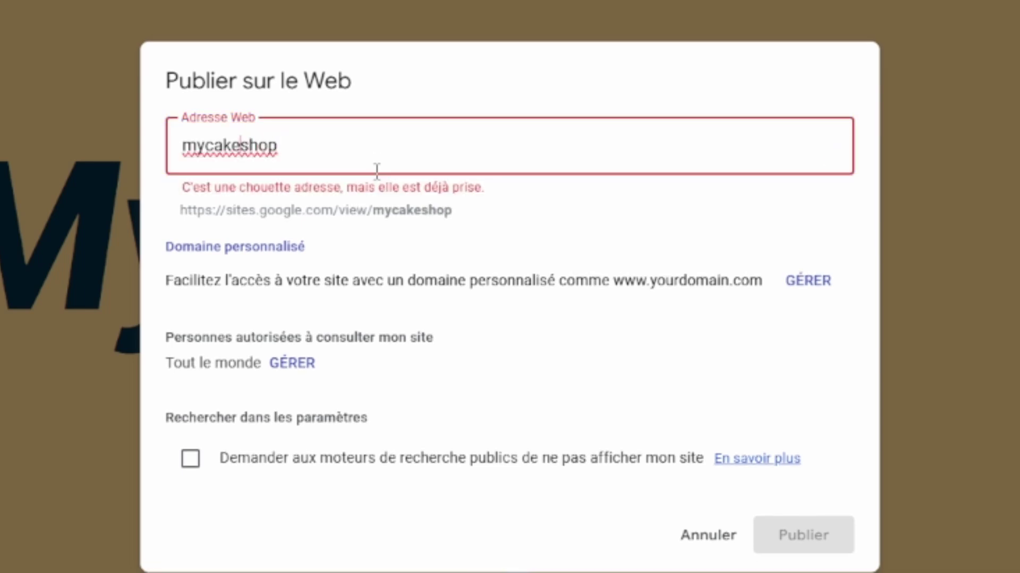
pyautogui.write('pi')
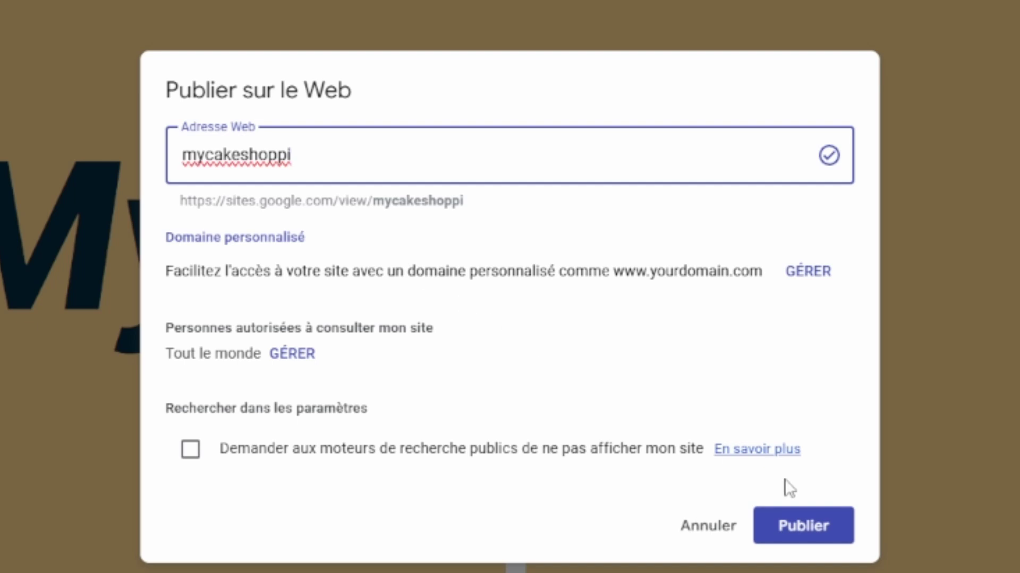
pyautogui.click(797, 523)
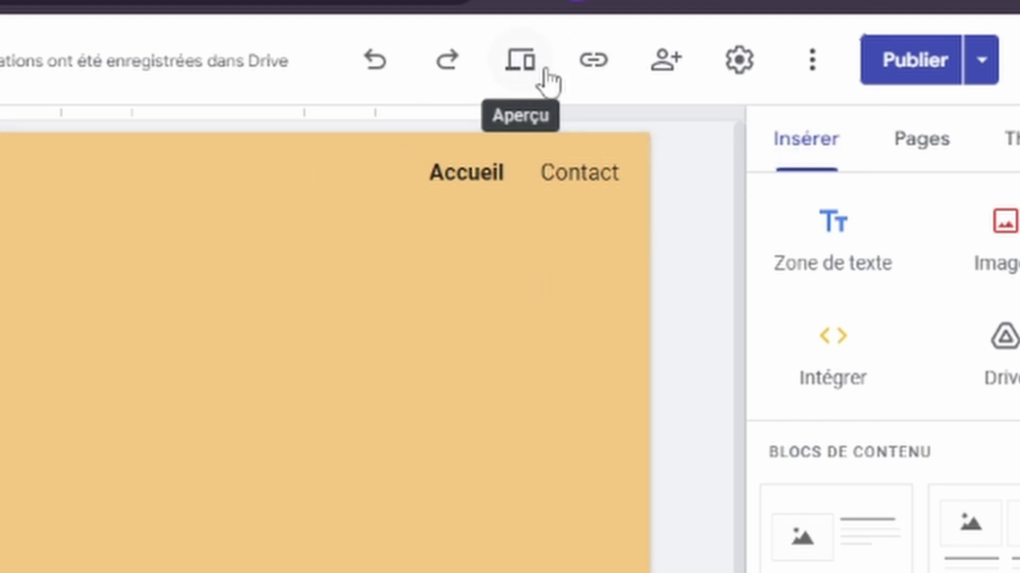
# Copy the published site's link, open it in a private browsing window and examine the whole home page.
pyautogui.click(595, 63)
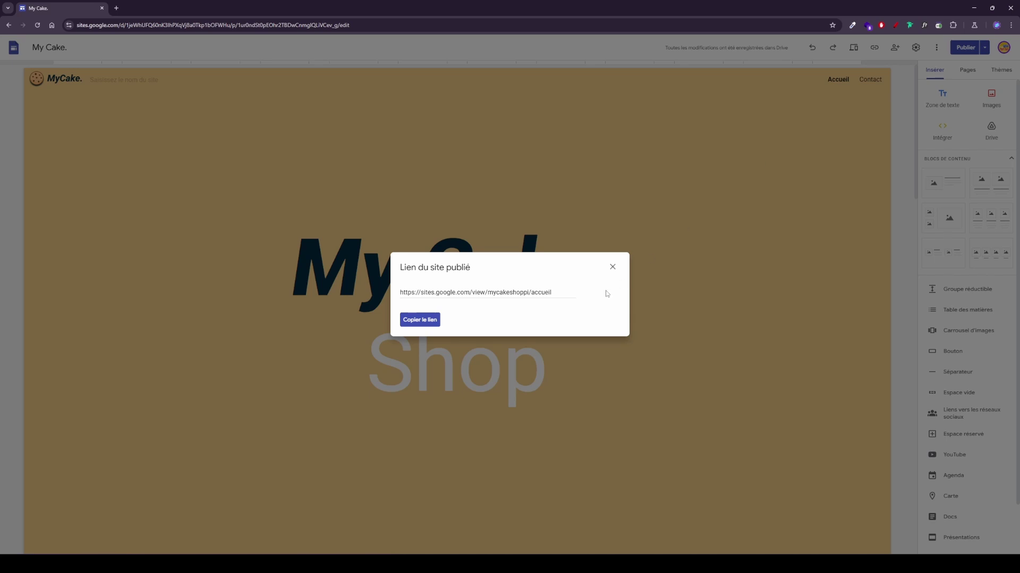
pyautogui.click(421, 320)
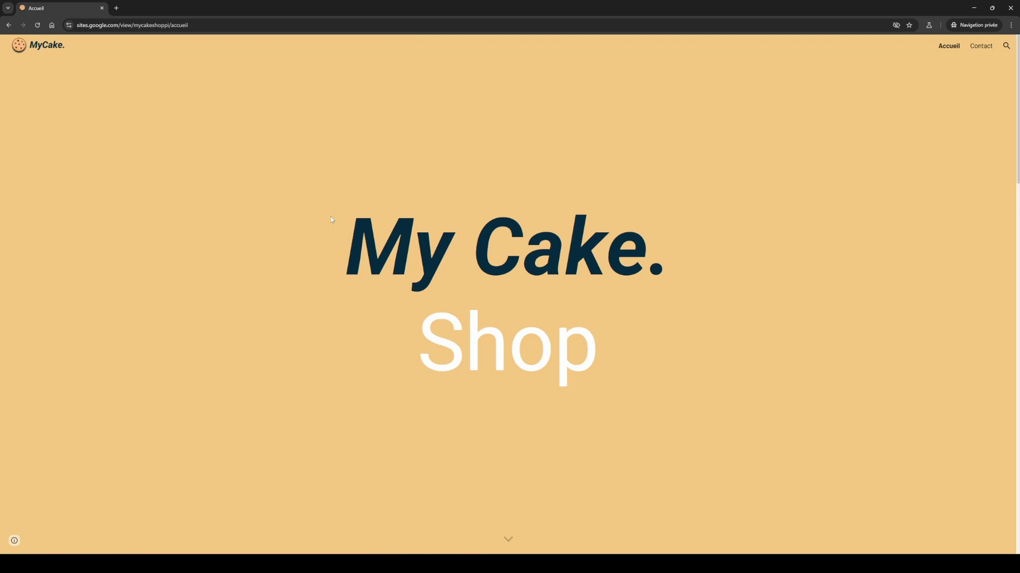
pyautogui.scroll(-10, 708, 352)
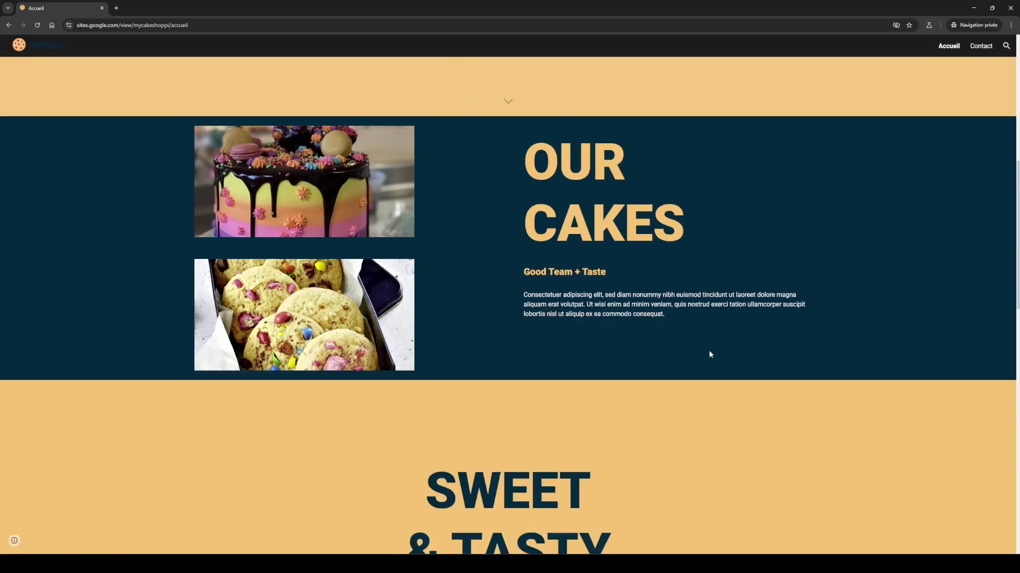
pyautogui.scroll(-12, 709, 351)
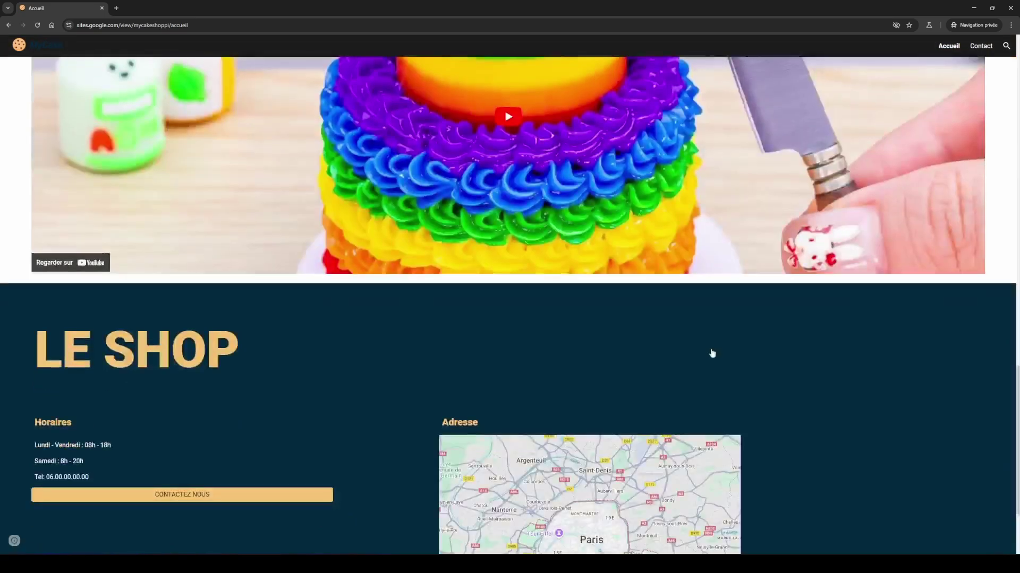
pyautogui.scroll(20, 849, 358)
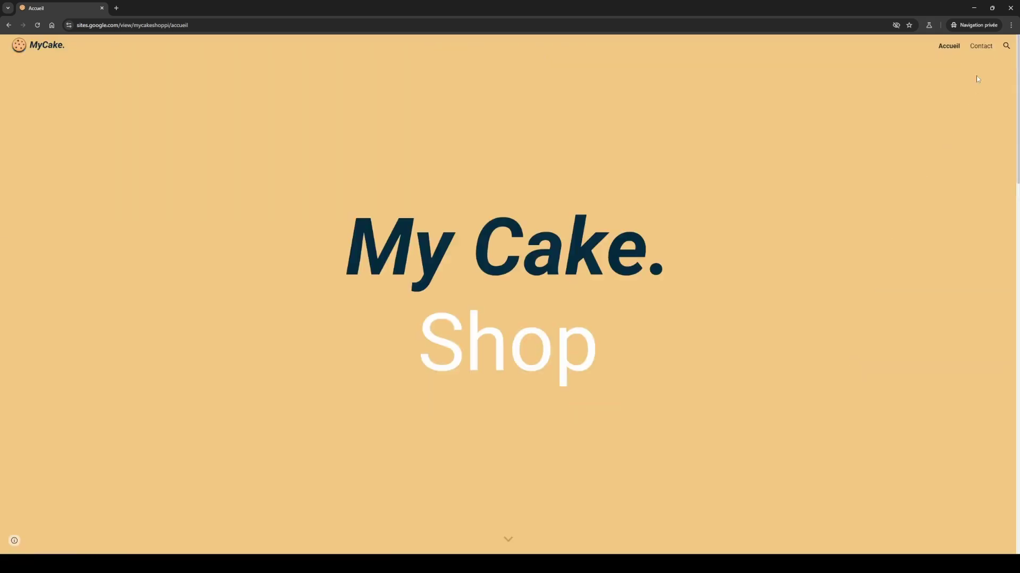
# Check the published Contact page with its form, the site search and the logo link back to the home page.
pyautogui.click(981, 46)
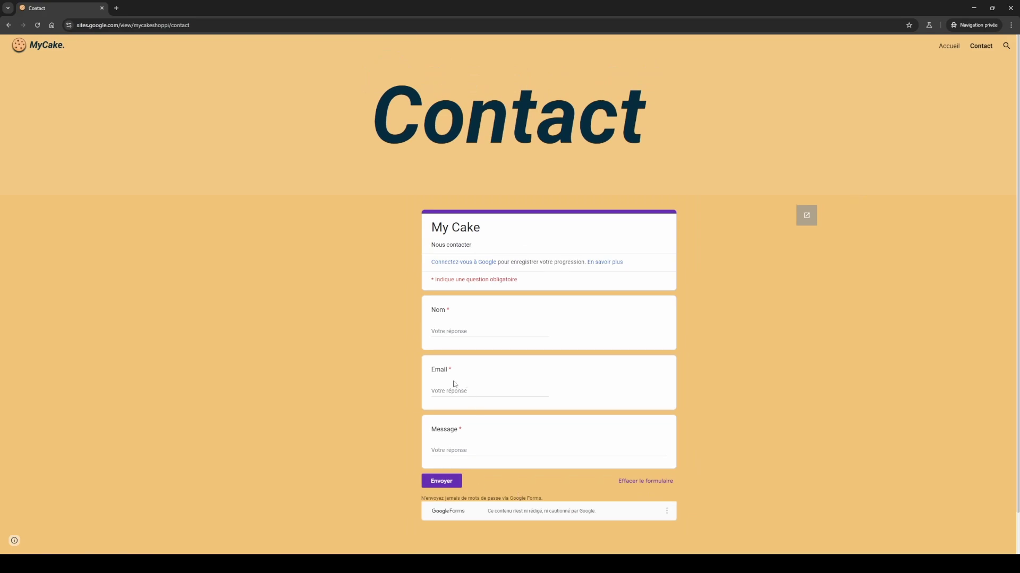
pyautogui.click(44, 47)
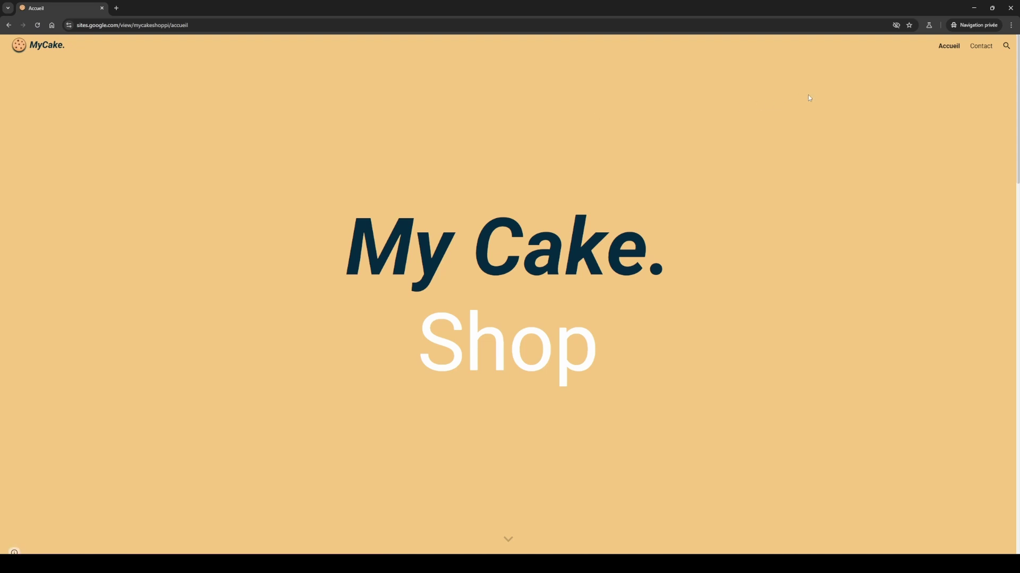
pyautogui.click(981, 50)
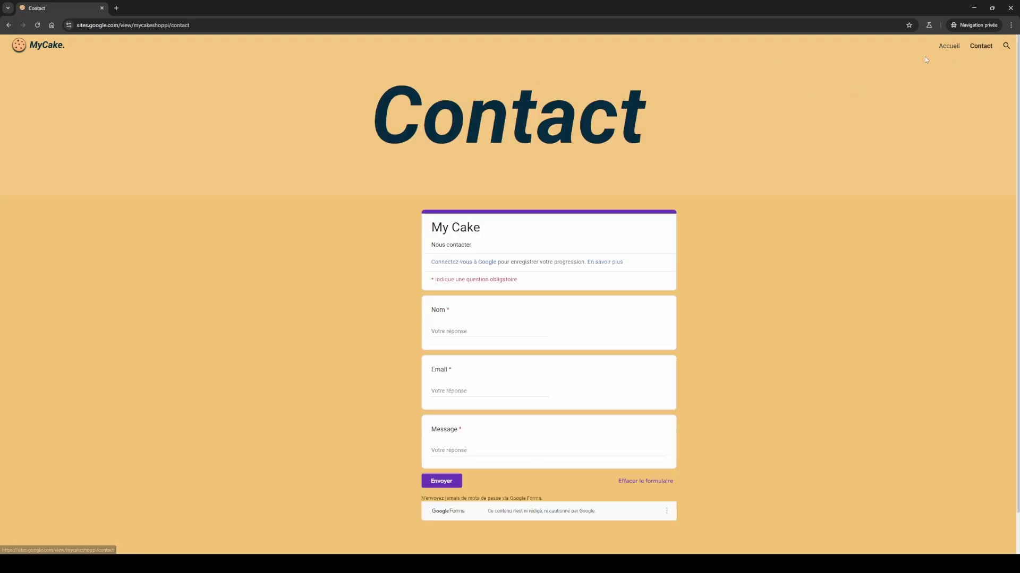
pyautogui.click(1007, 46)
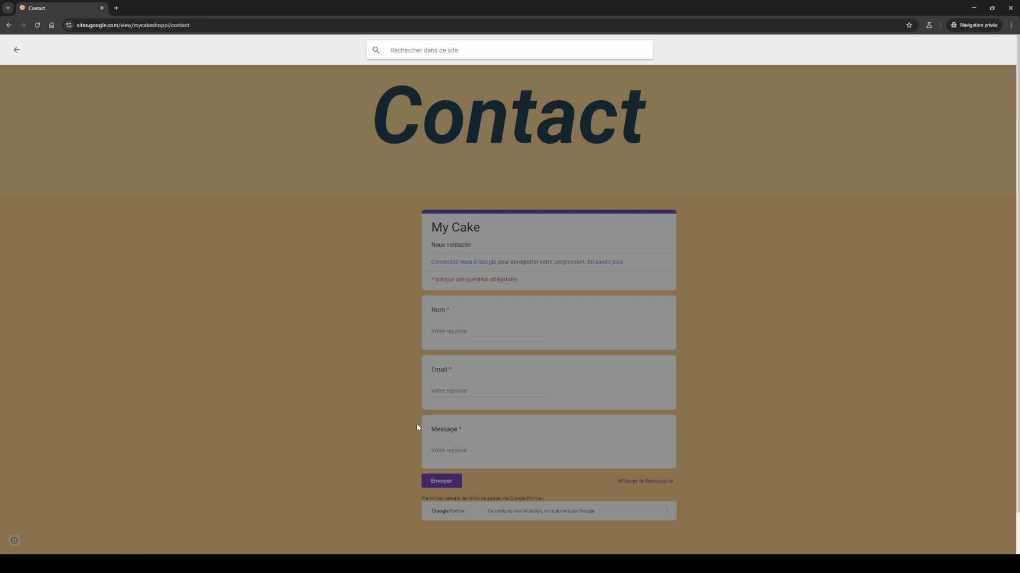
pyautogui.click(17, 49)
pyautogui.scroll(-1, 320, 217)
pyautogui.scroll(1, 321, 218)
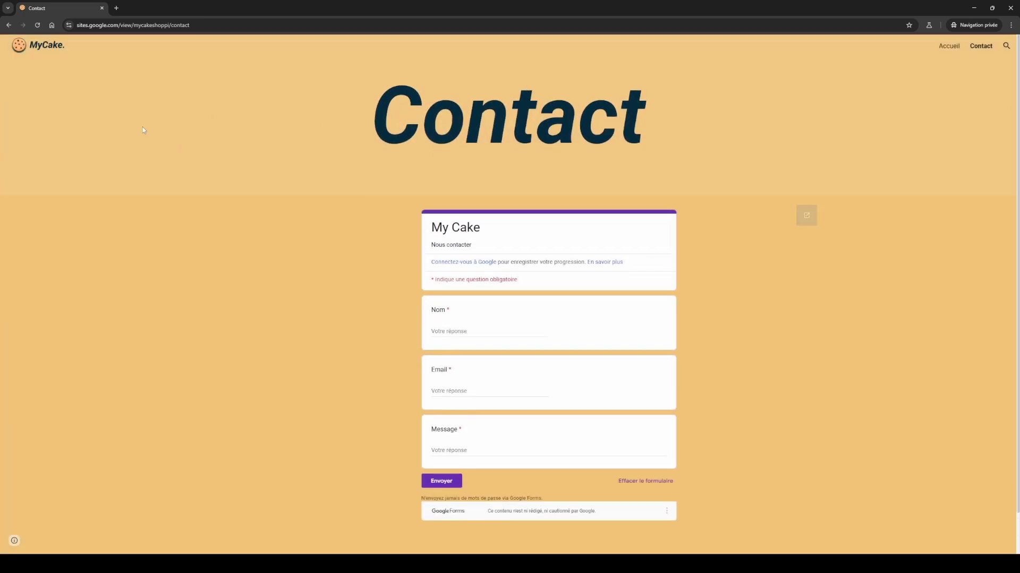
pyautogui.click(47, 45)
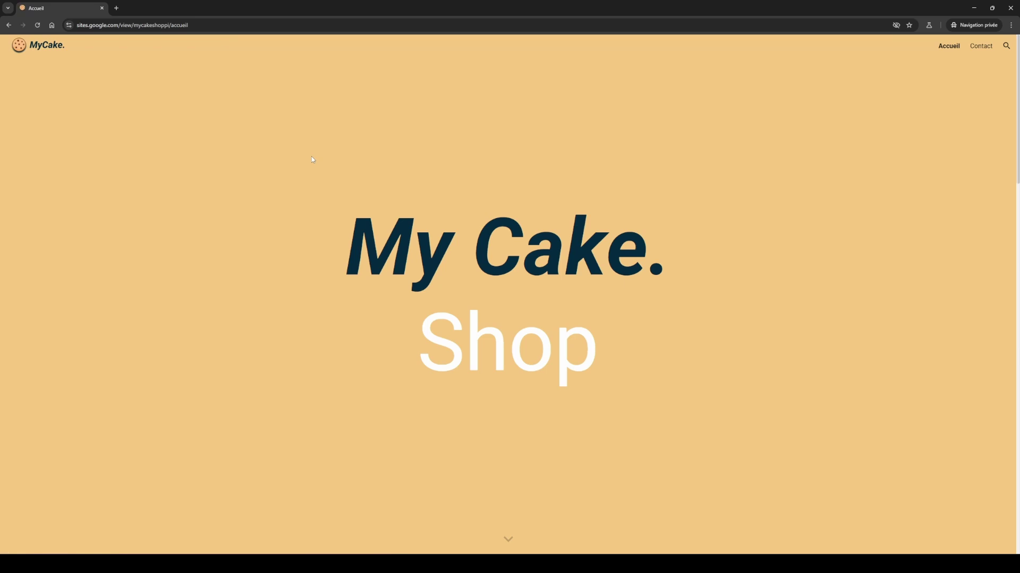